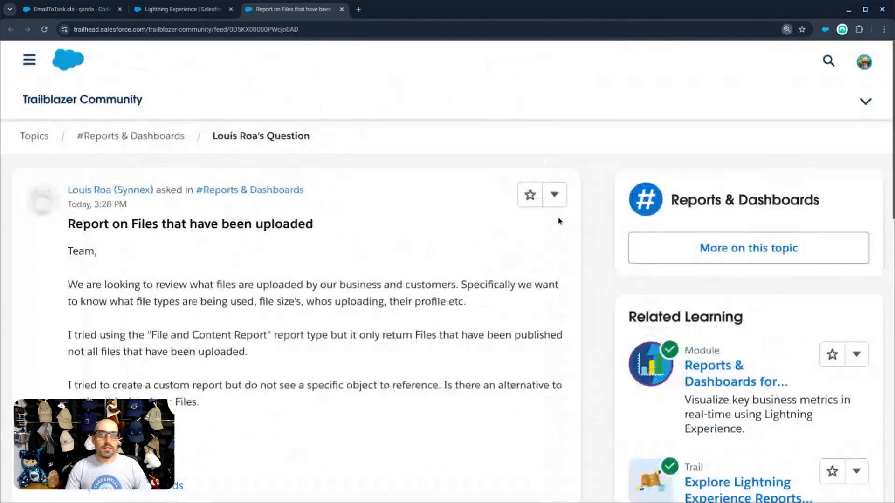
# - Read the Trailblazer question about reporting on uploaded file sizes, then switch to the Playground org
pyautogui.hotkey('ctrl', '+')
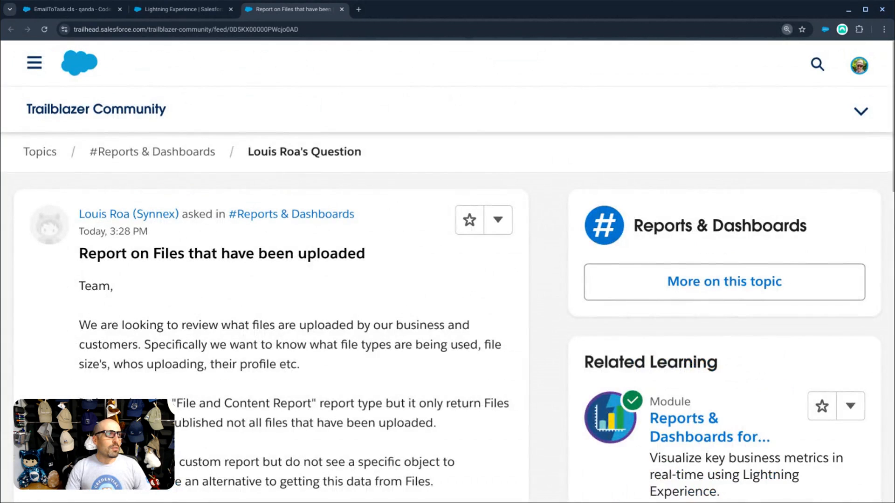
pyautogui.scroll(-2, 517, 235)
pyautogui.scroll(-1, 517, 247)
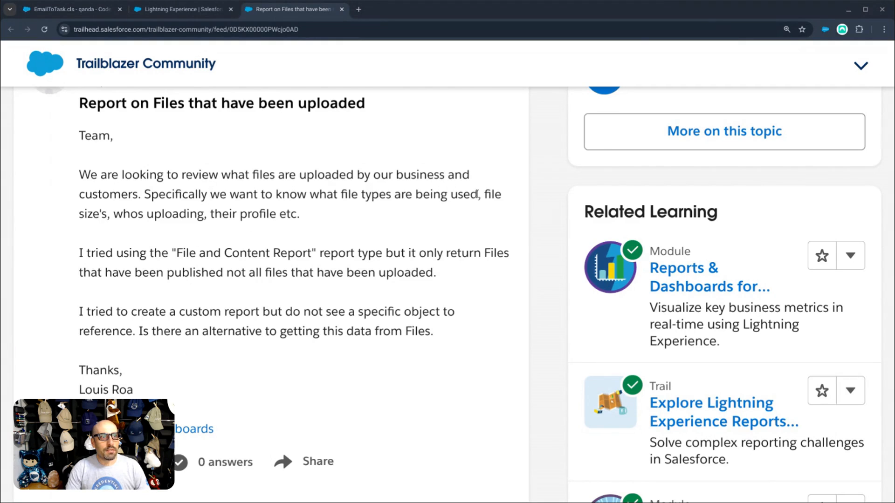
pyautogui.moveTo(487, 195); pyautogui.dragTo(307, 220)
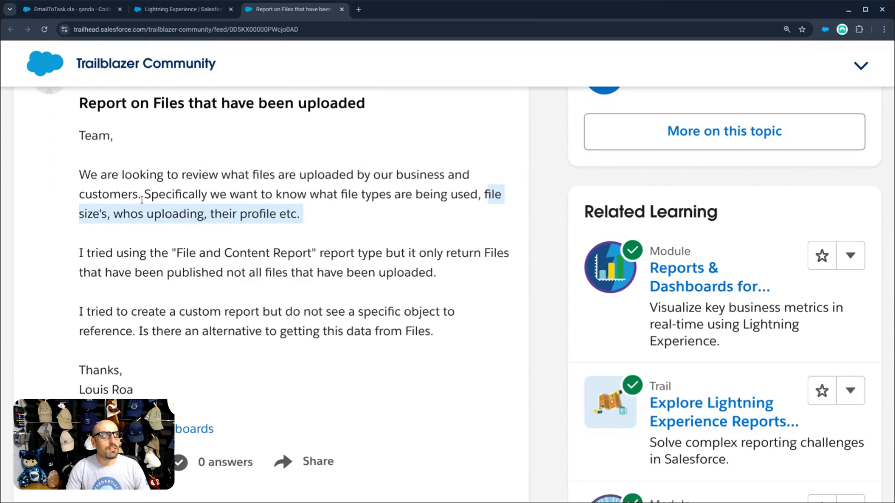
pyautogui.click(182, 9)
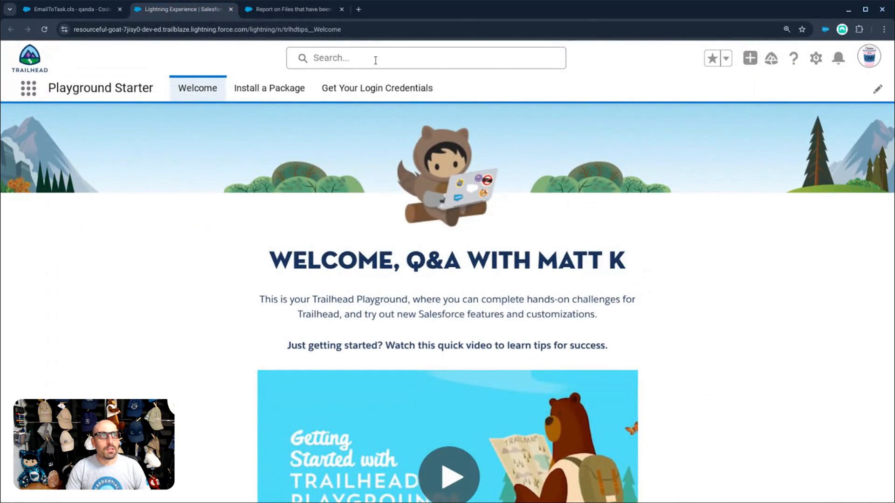
# - Go to the Reports page through the App Launcher search for 'reports'
pyautogui.click(28, 88)
pyautogui.write('reports')
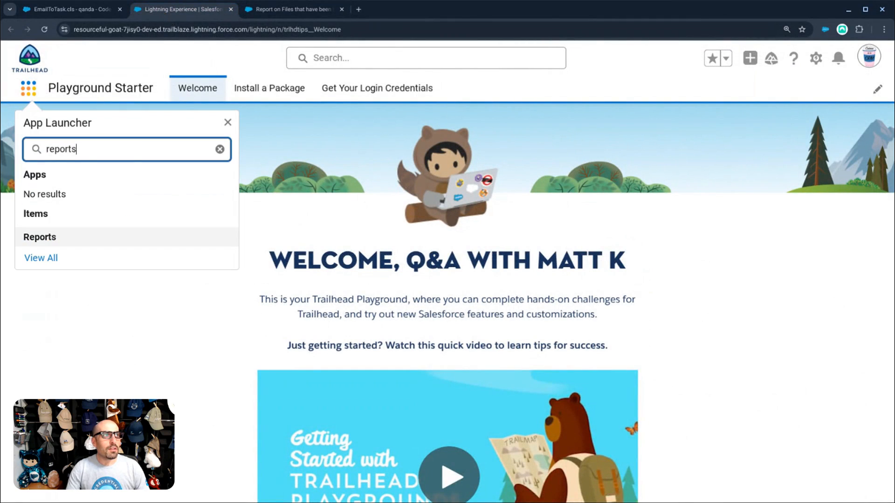
pyautogui.click(61, 236)
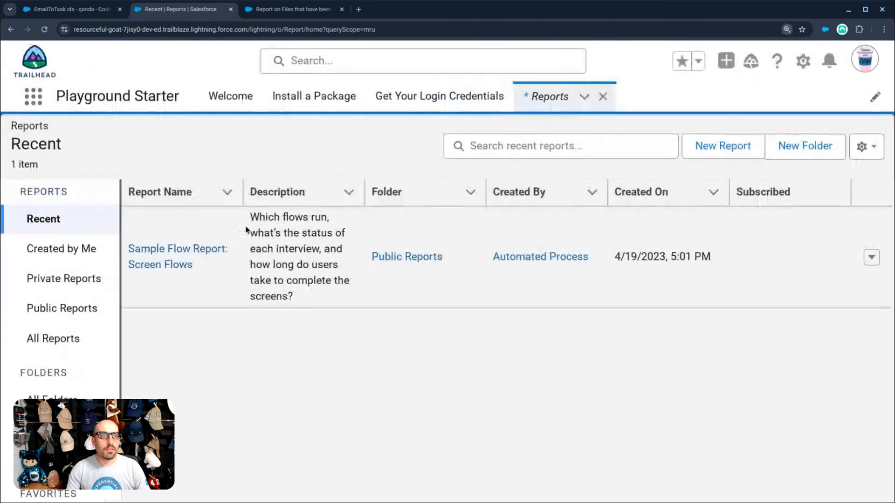
# - Create a new report of the Content Report type, found by searching 'conten'
pyautogui.click(714, 154)
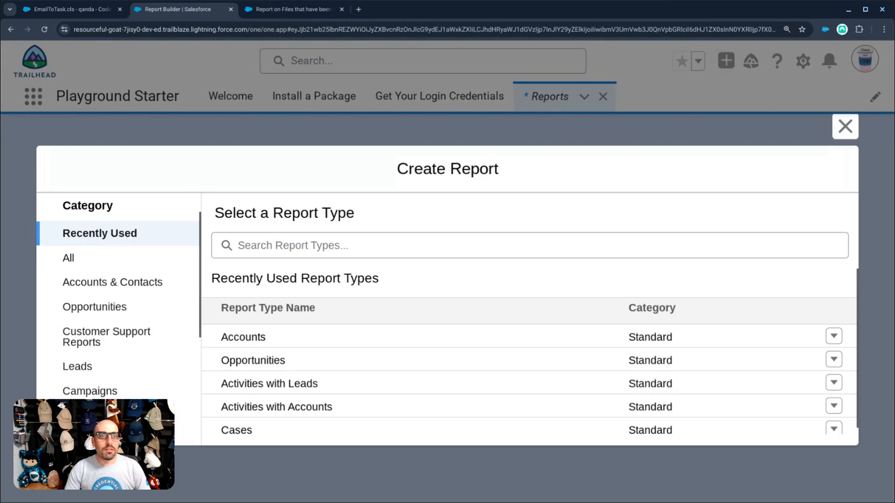
pyautogui.click(297, 245)
pyautogui.write('file')
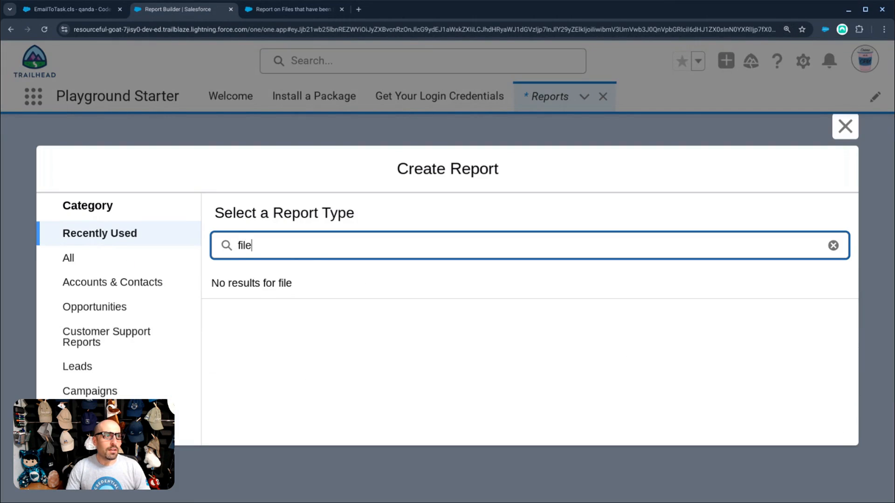
pyautogui.click(133, 260)
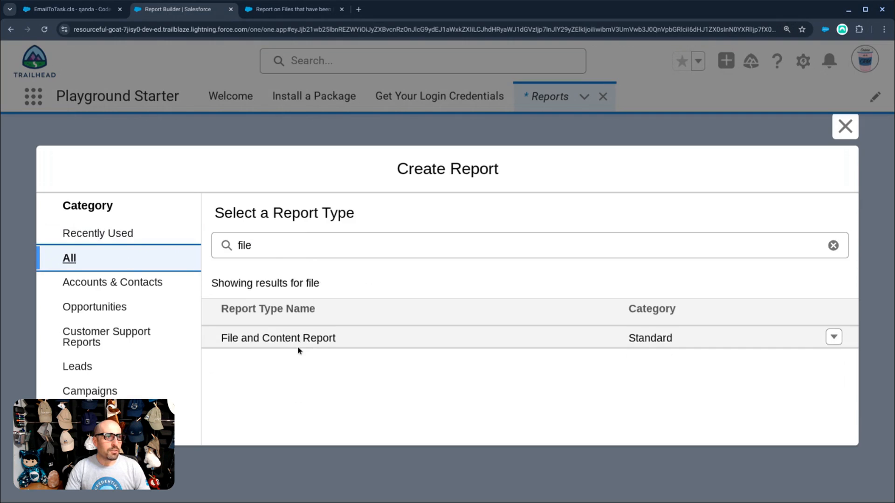
pyautogui.click(286, 246)
pyautogui.doubleClick(279, 247)
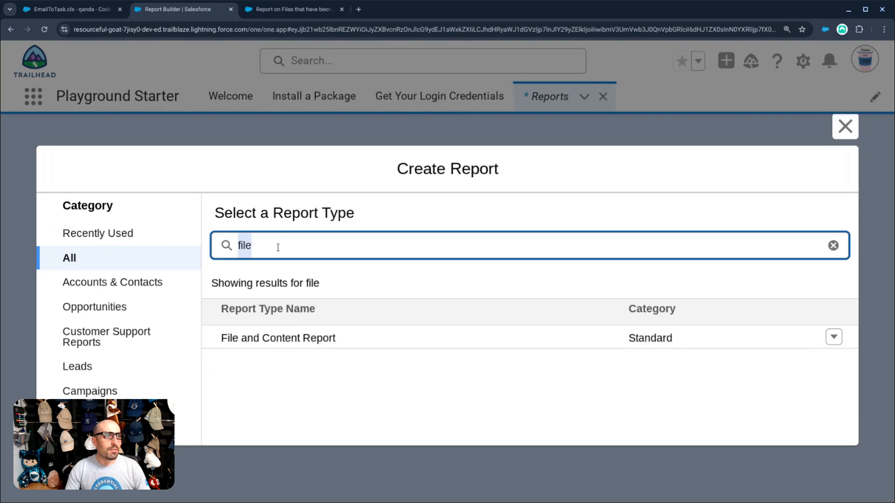
pyautogui.write('conten')
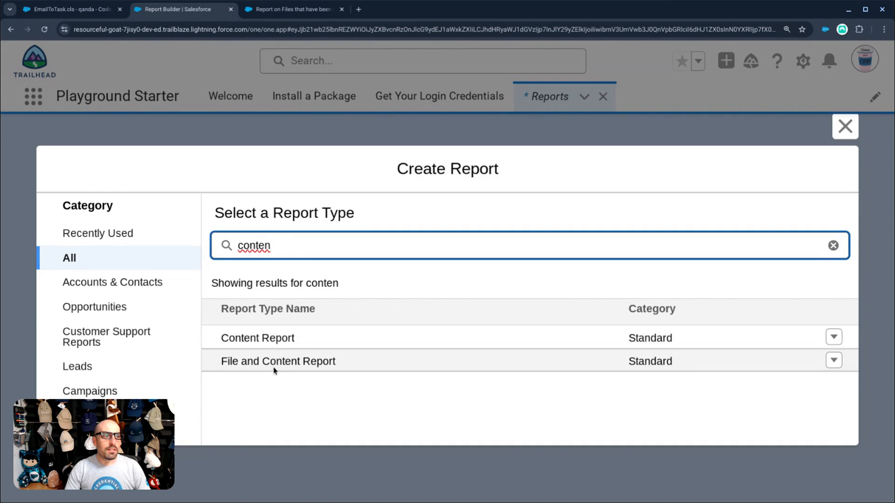
pyautogui.click(259, 338)
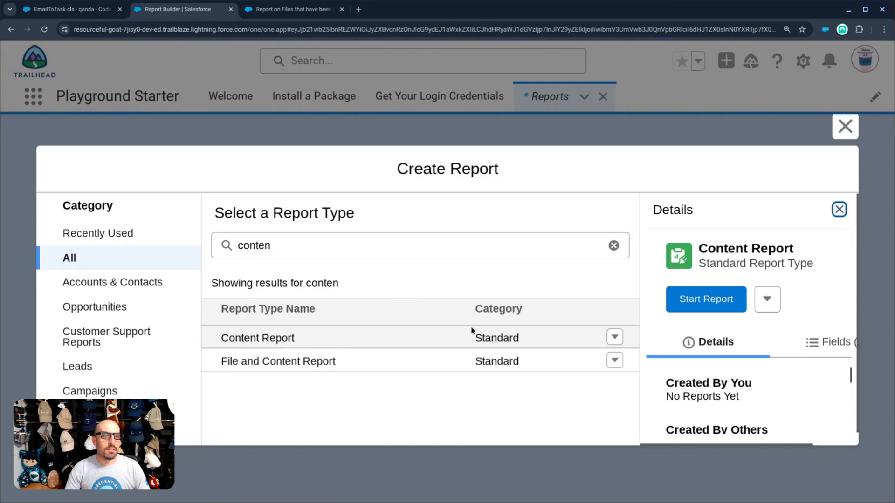
pyautogui.click(706, 299)
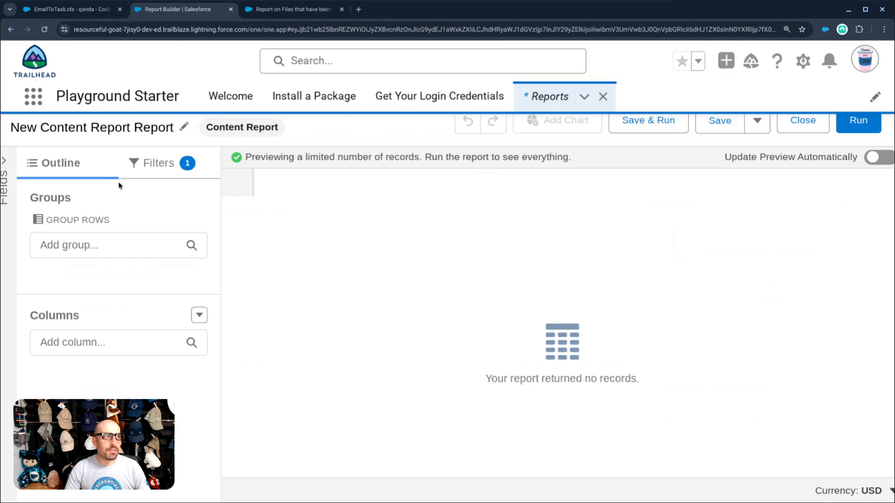
# - Add Published Date, Version Title and Name columns to the content report
pyautogui.click(102, 341)
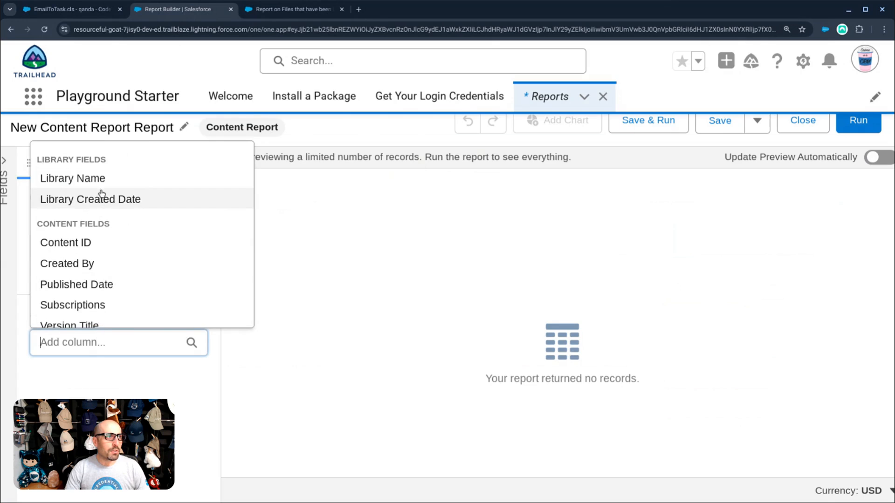
pyautogui.scroll(-1, 95, 246)
pyautogui.click(95, 255)
pyautogui.click(101, 353)
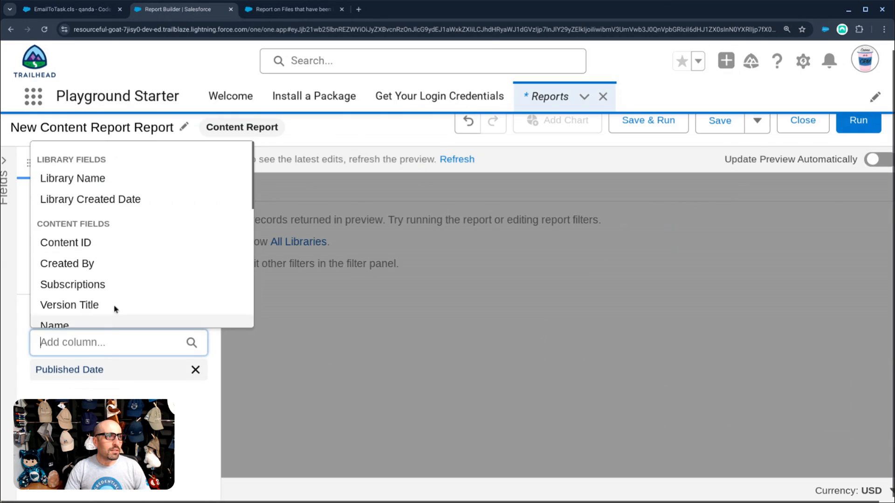
pyautogui.scroll(-3, 115, 299)
pyautogui.scroll(2, 104, 213)
pyautogui.click(104, 203)
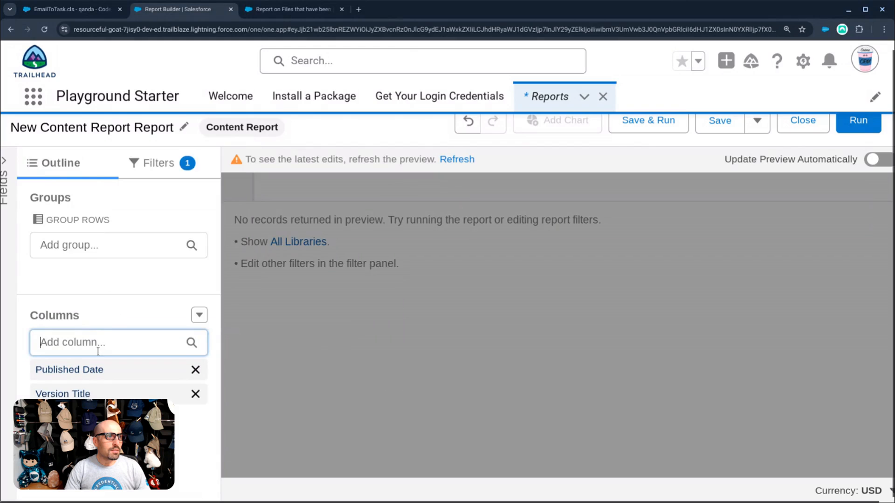
pyautogui.click(98, 344)
pyautogui.click(101, 305)
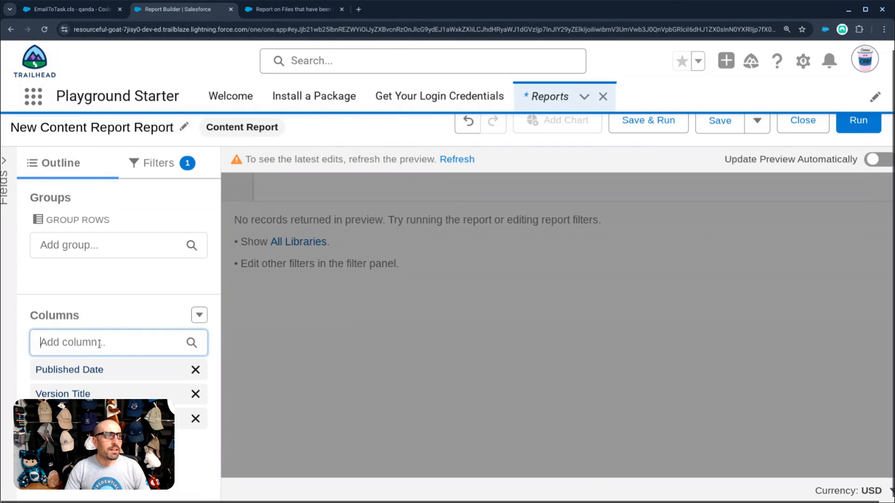
# - Add Size (MB), Total Size (MB) and Content Type columns, then run the report
pyautogui.click(102, 345)
pyautogui.scroll(-5, 123, 307)
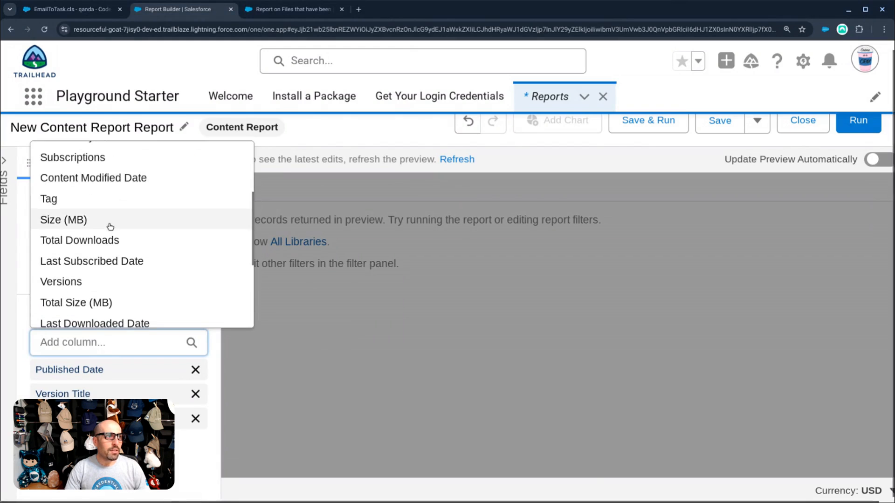
pyautogui.click(110, 220)
pyautogui.click(105, 343)
pyautogui.scroll(-3, 100, 289)
pyautogui.click(101, 291)
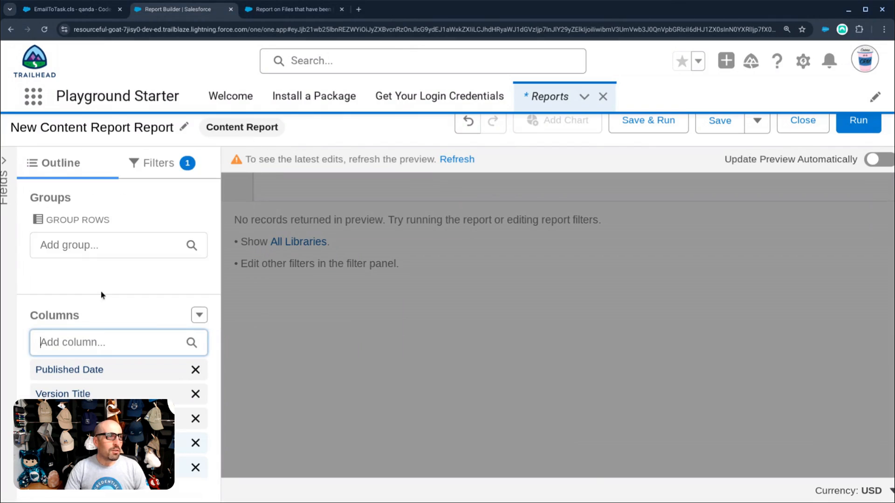
pyautogui.click(99, 344)
pyautogui.scroll(-5, 110, 293)
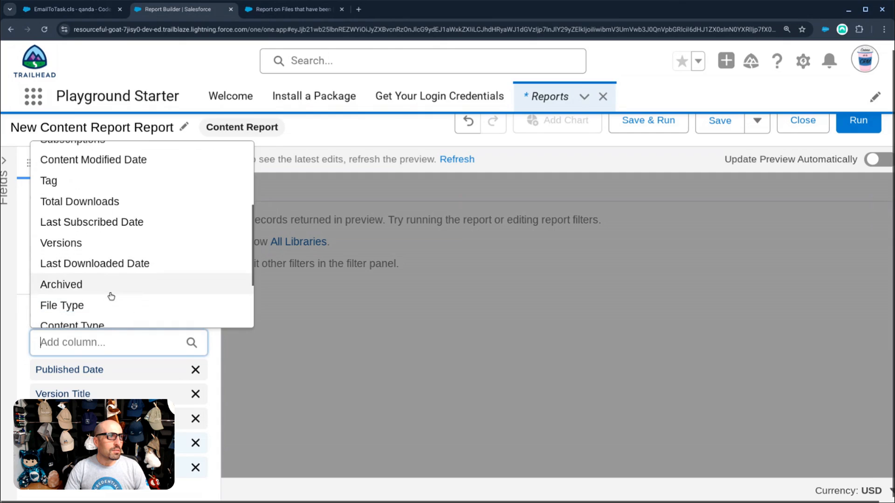
pyautogui.scroll(-4, 111, 296)
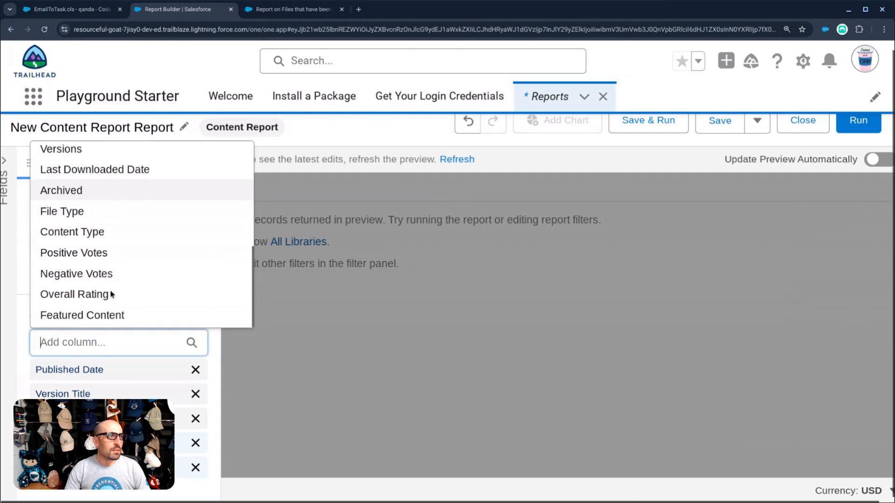
pyautogui.click(110, 294)
pyautogui.click(106, 346)
pyautogui.scroll(-10, 114, 293)
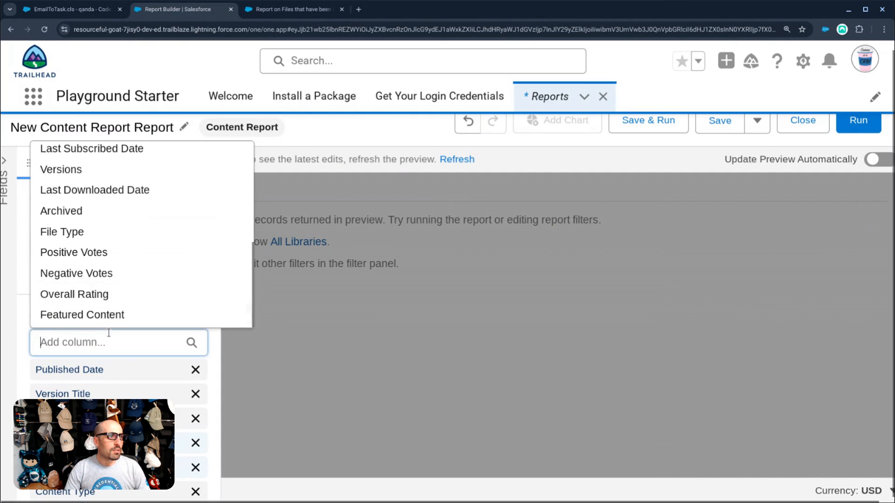
pyautogui.click(319, 350)
pyautogui.click(858, 120)
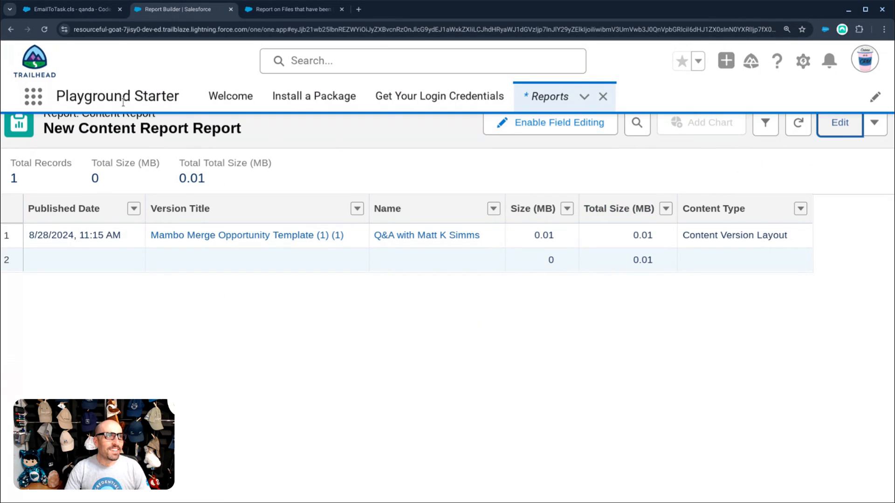
# - Start saving the report and name it 'Content Report'
pyautogui.click(874, 122)
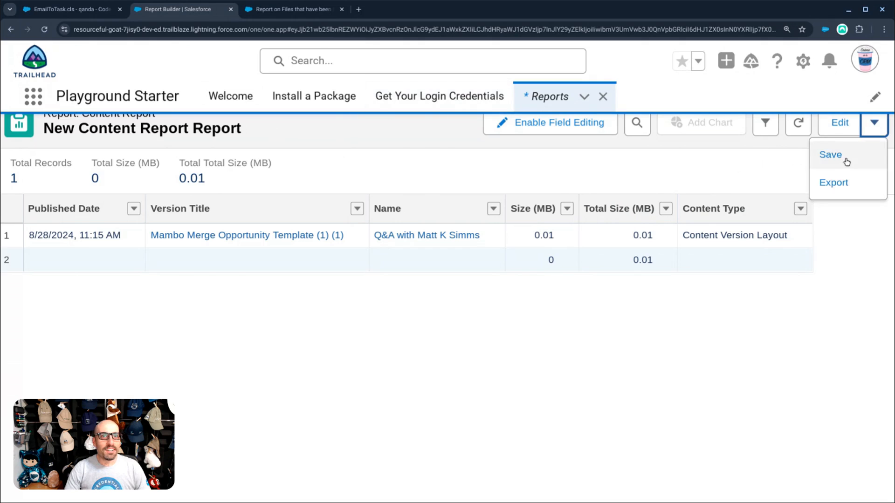
pyautogui.click(846, 159)
pyautogui.moveTo(301, 229); pyautogui.dragTo(83, 185)
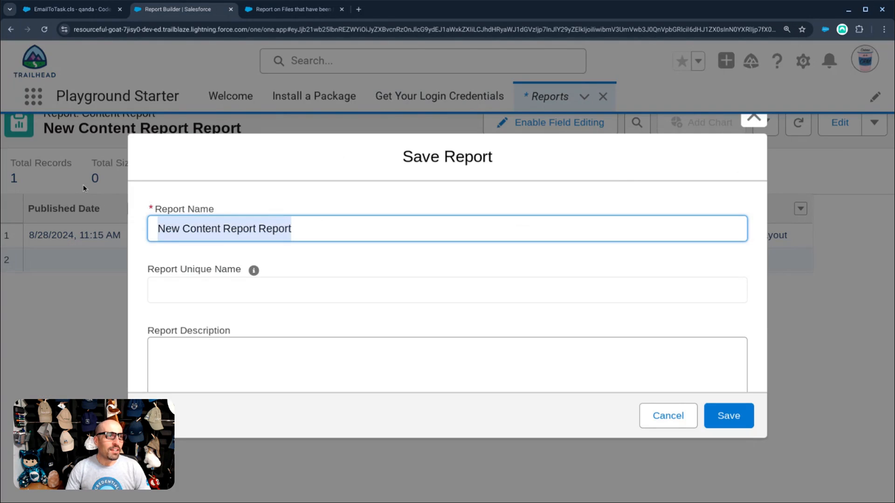
pyautogui.write('Content Reports')
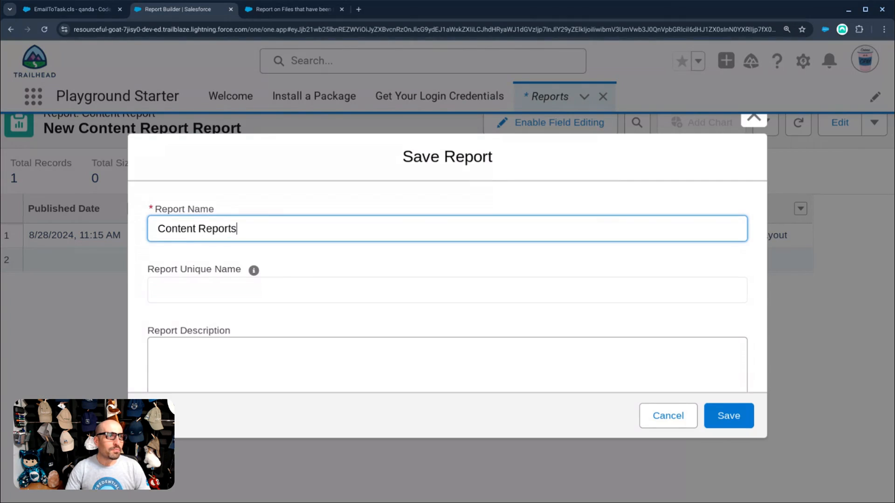
pyautogui.press('BackSpace')
pyautogui.press('Tab')
pyautogui.scroll(-2, 513, 350)
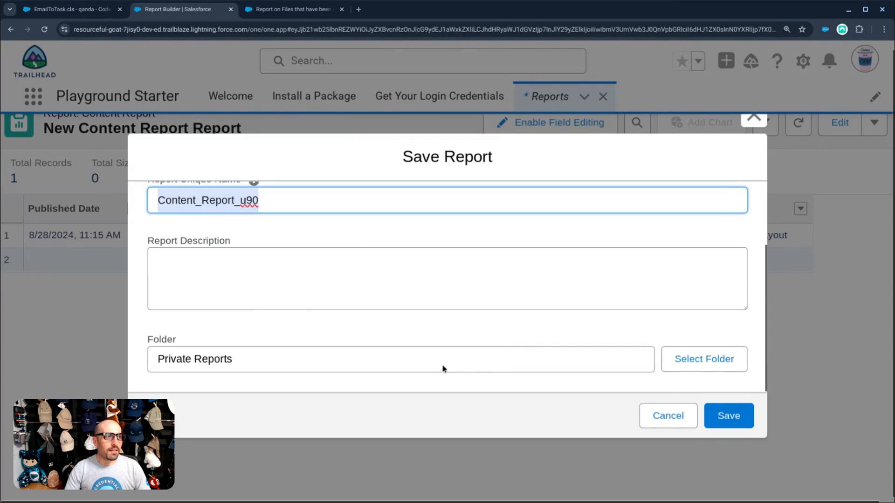
# - Save the report into the Public Reports folder and dismiss the confirmation
pyautogui.click(712, 369)
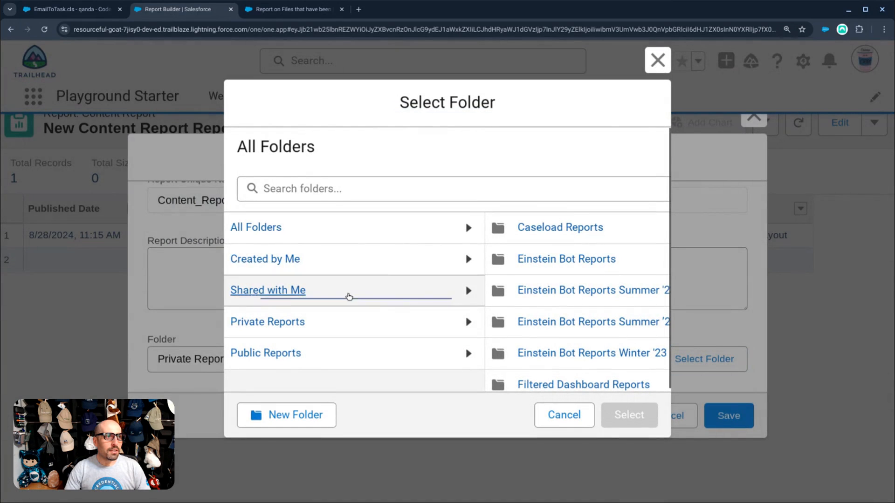
pyautogui.click(280, 361)
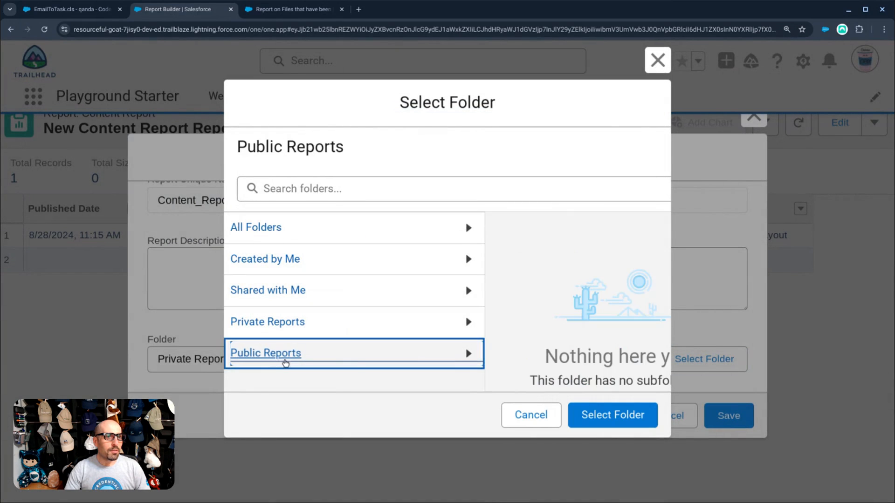
pyautogui.click(611, 416)
pyautogui.click(727, 415)
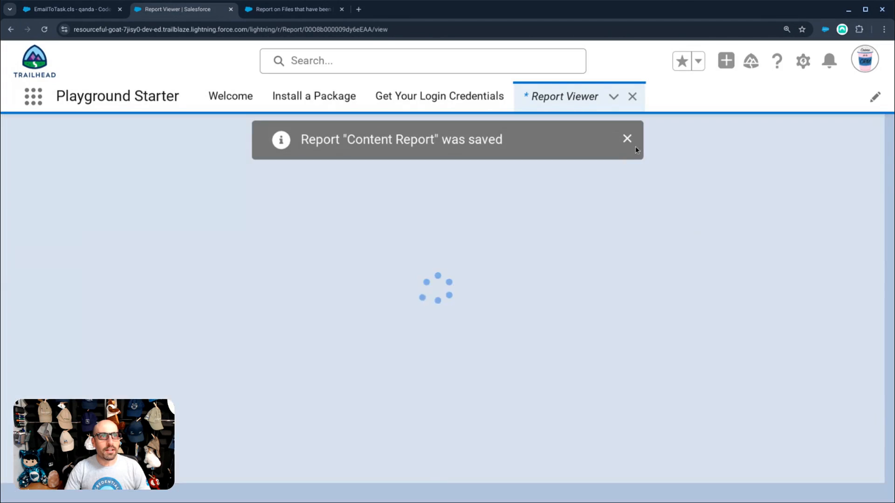
pyautogui.click(627, 139)
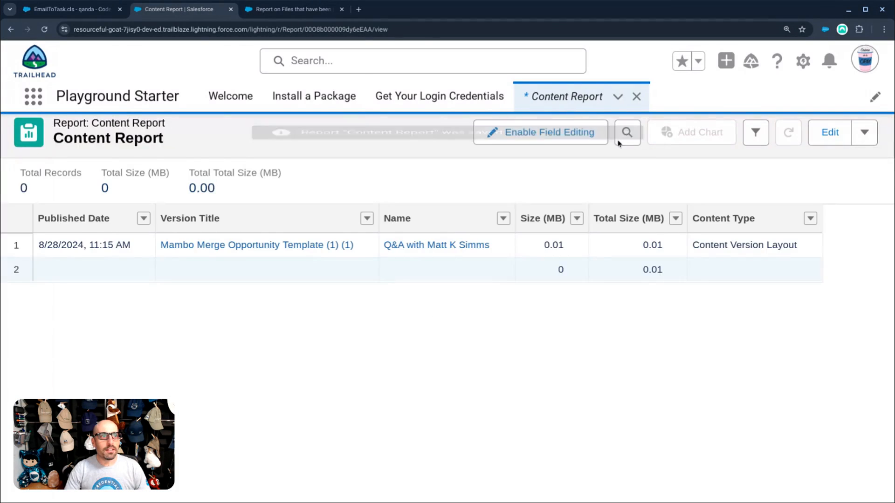
# - Open the Files list of owned files via the App Launcher
pyautogui.click(33, 96)
pyautogui.write('files')
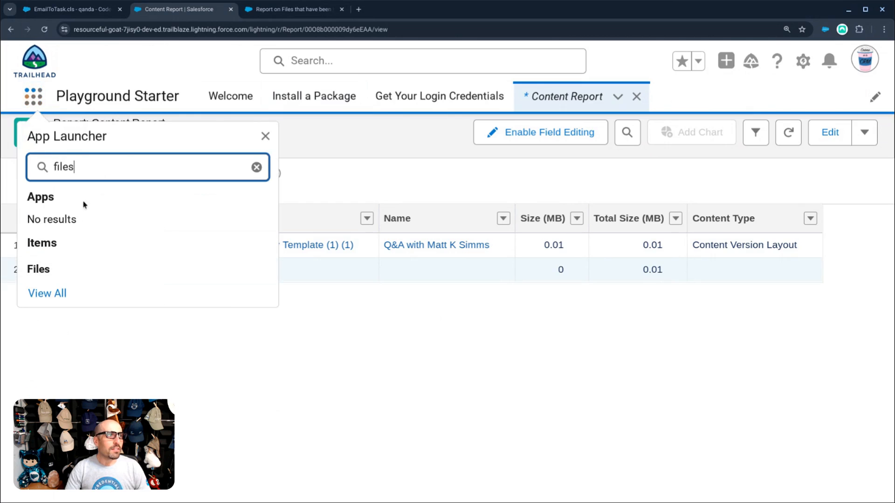
pyautogui.click(55, 269)
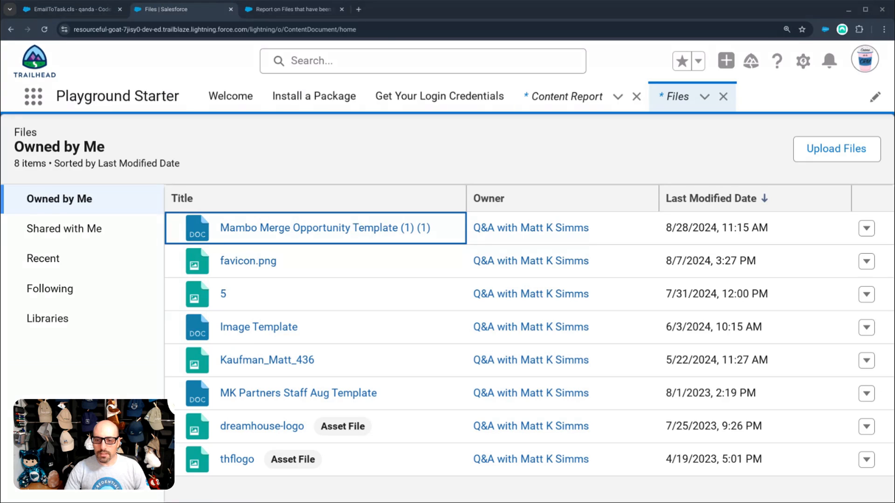
pyautogui.click(427, 156)
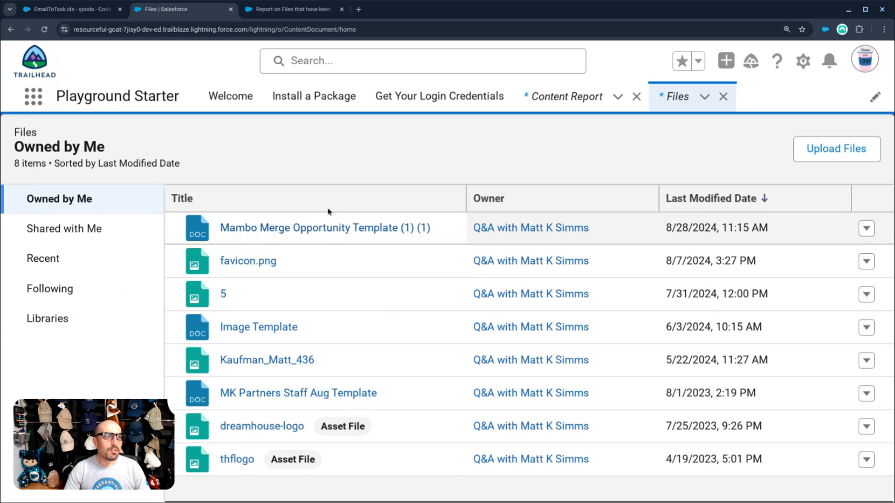
# - Glance at the community question, then return to the recent reports list
pyautogui.click(304, 10)
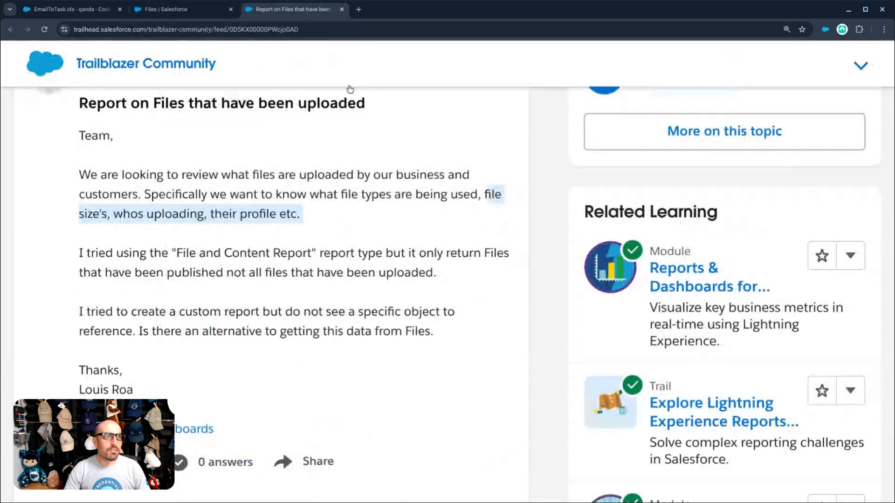
pyautogui.click(171, 9)
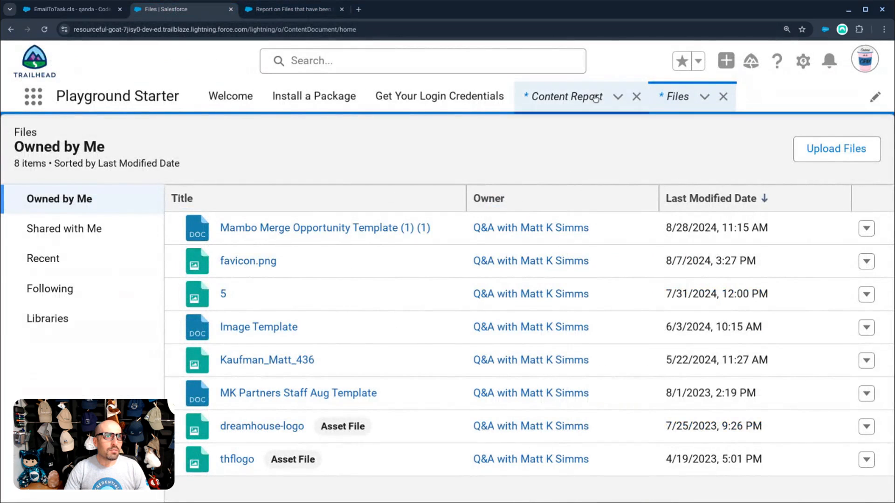
pyautogui.click(566, 96)
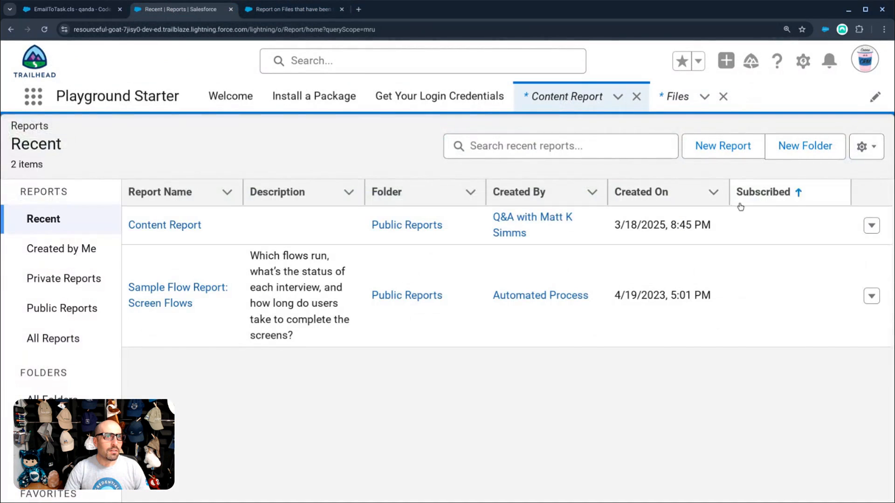
# - Set the Content Report's Show Me filter to All Libraries and view the report
pyautogui.click(169, 225)
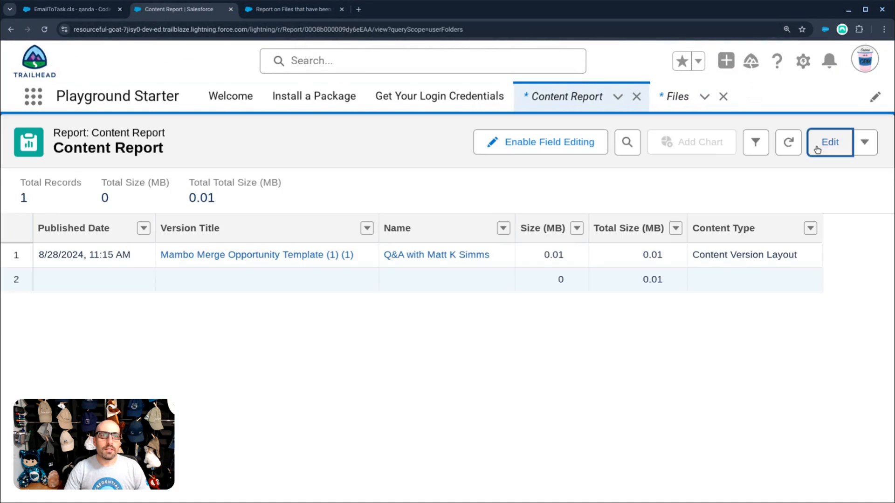
pyautogui.click(817, 145)
pyautogui.click(153, 176)
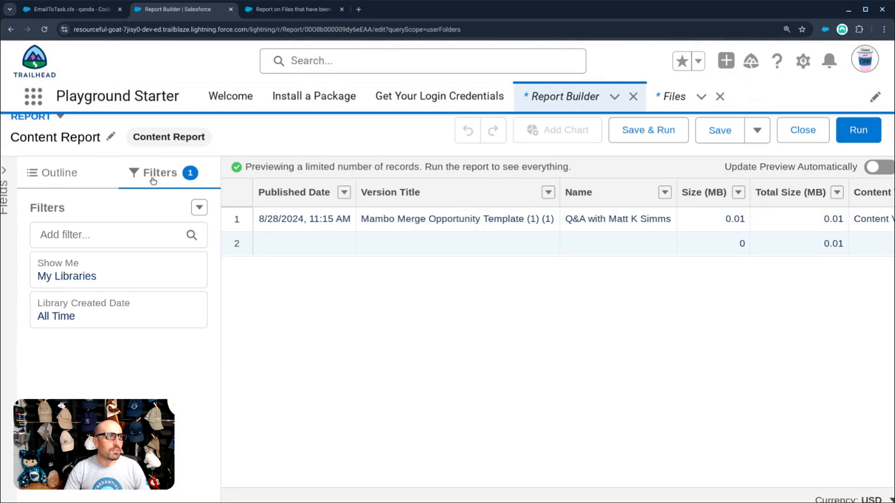
pyautogui.click(101, 276)
pyautogui.click(314, 289)
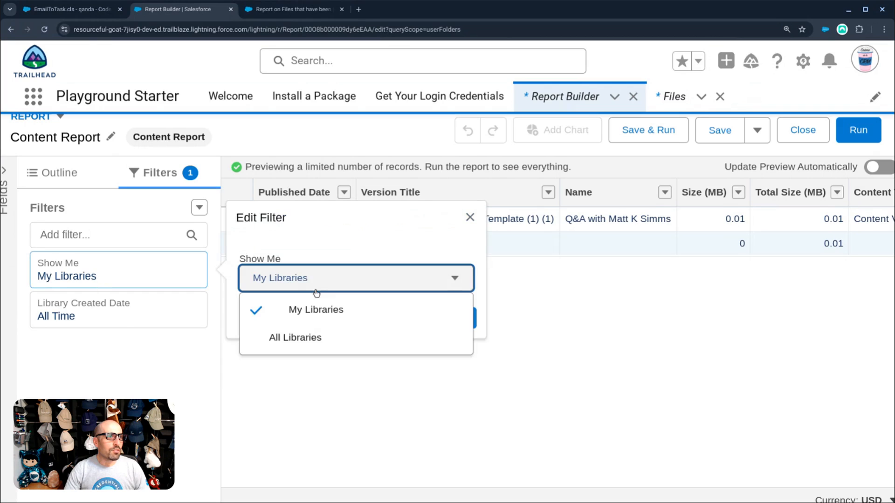
pyautogui.click(300, 339)
pyautogui.click(462, 322)
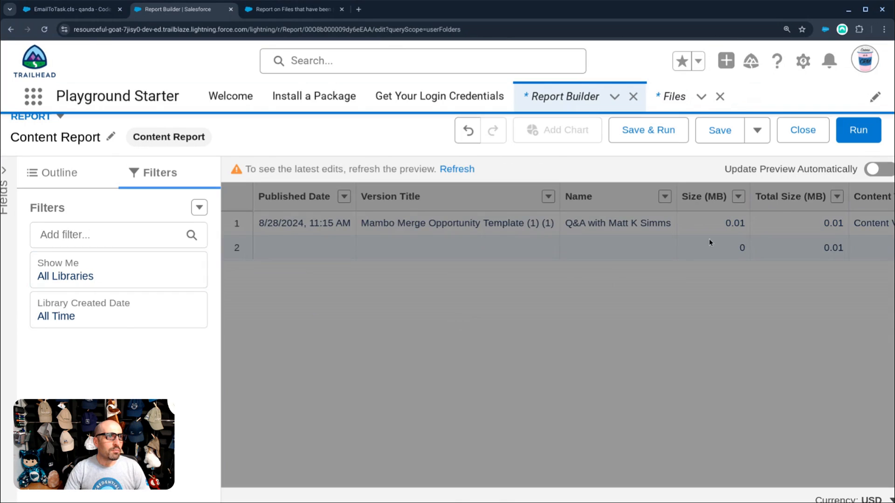
pyautogui.click(839, 133)
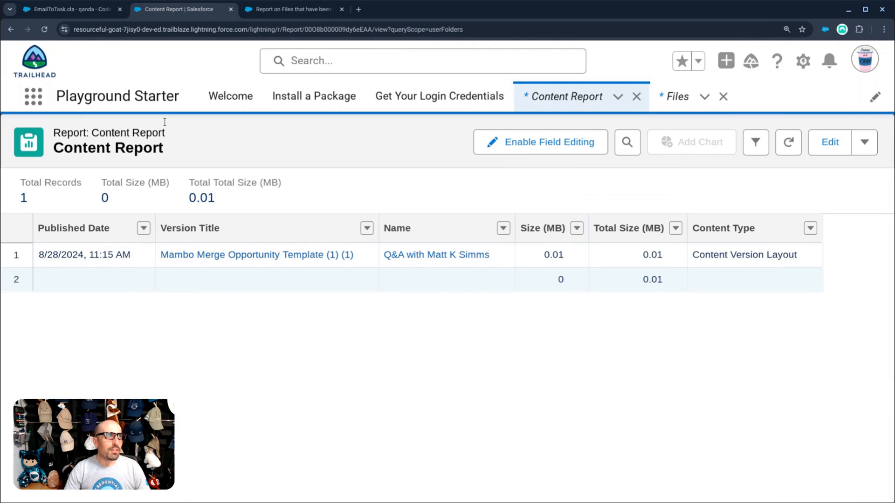
# - Check the community answer about only published files being reported, then return
pyautogui.click(267, 14)
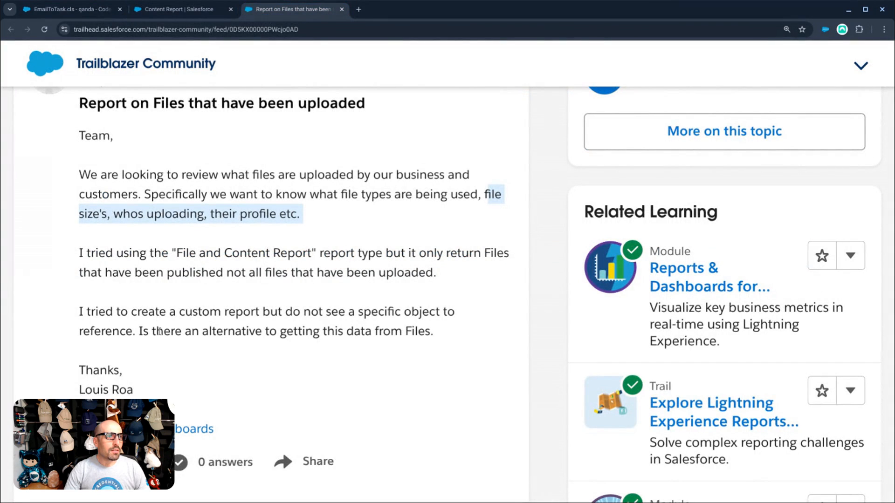
pyautogui.moveTo(105, 272); pyautogui.dragTo(299, 278)
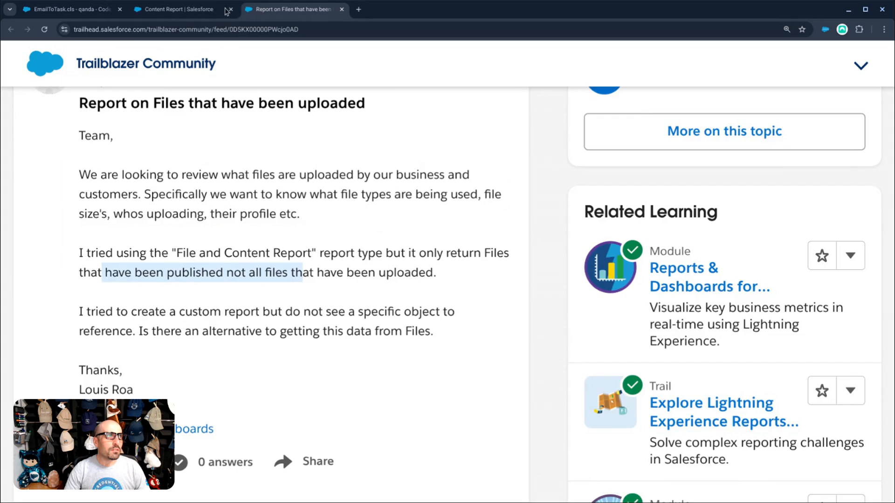
pyautogui.click(203, 12)
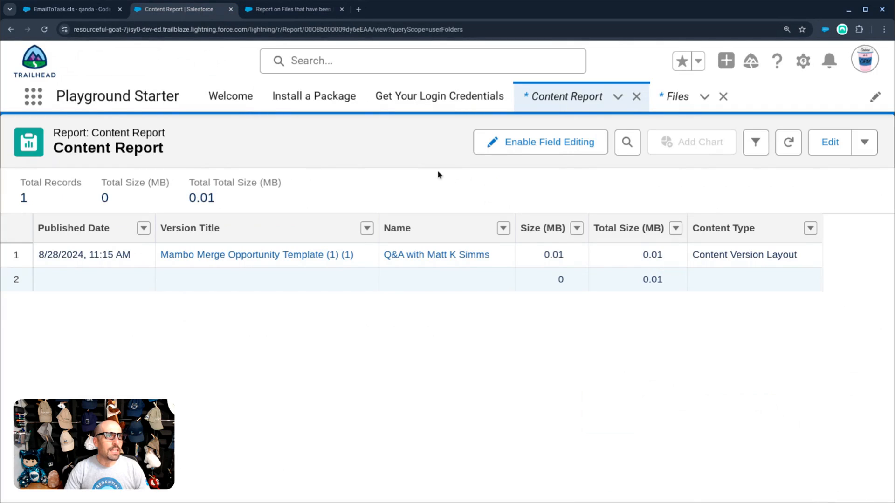
# - From recent reports, begin a new report and view the File and Content Report type details
pyautogui.click(570, 100)
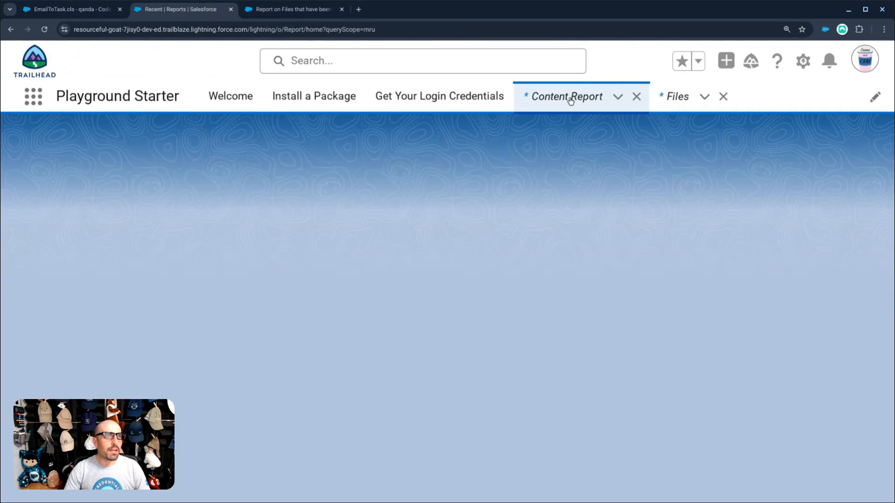
pyautogui.click(739, 152)
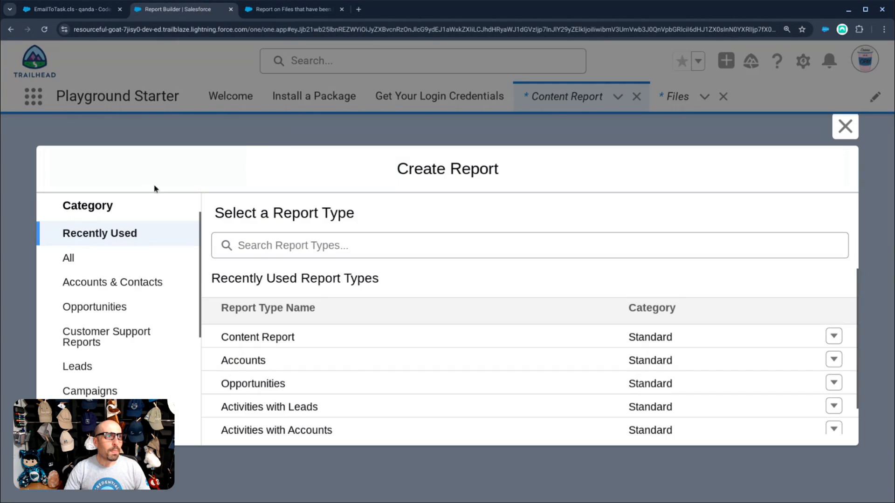
pyautogui.click(262, 246)
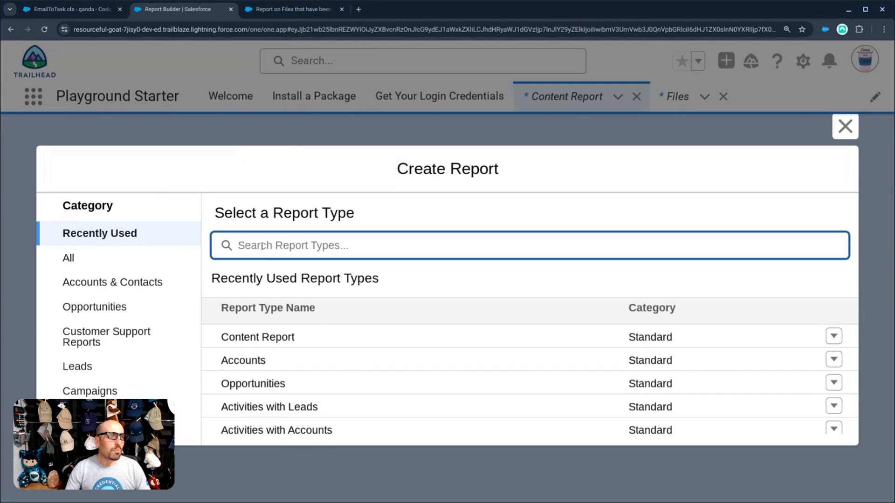
pyautogui.write('conten')
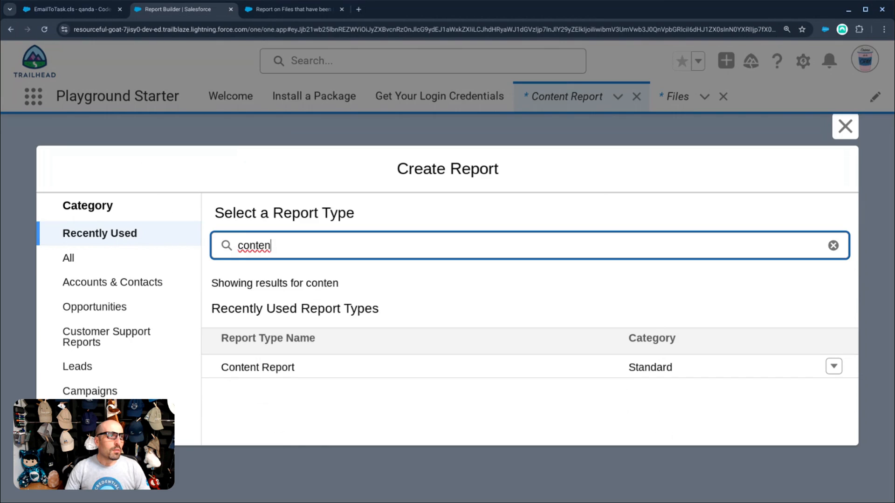
pyautogui.click(130, 261)
pyautogui.click(261, 364)
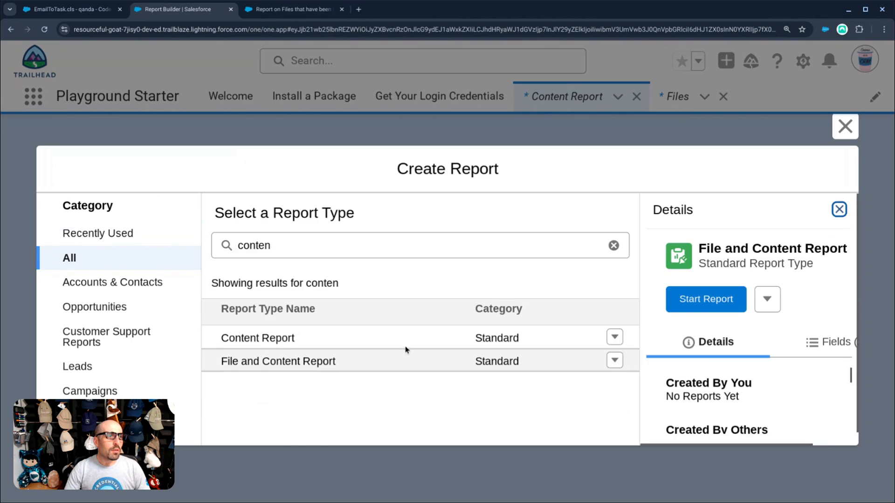
pyautogui.scroll(-5, 736, 387)
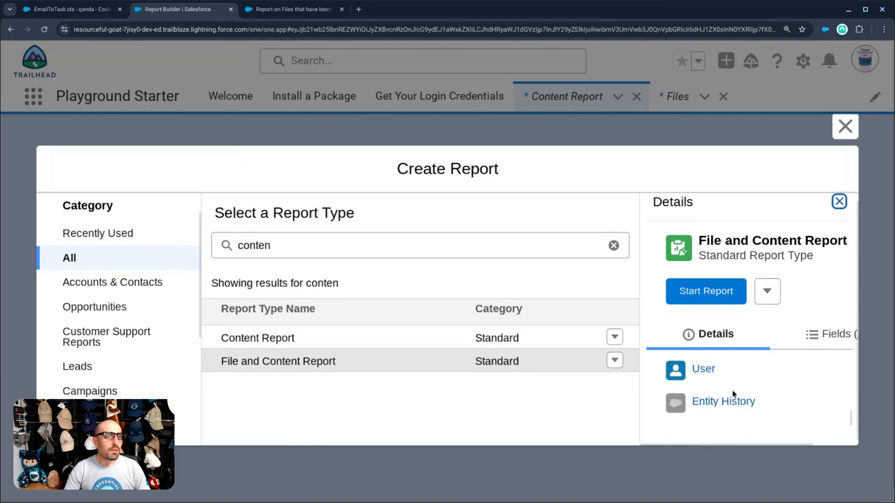
pyautogui.scroll(5, 733, 368)
# - Start and run a File and Content Report, with its Show Me filter set to All Files
pyautogui.click(716, 293)
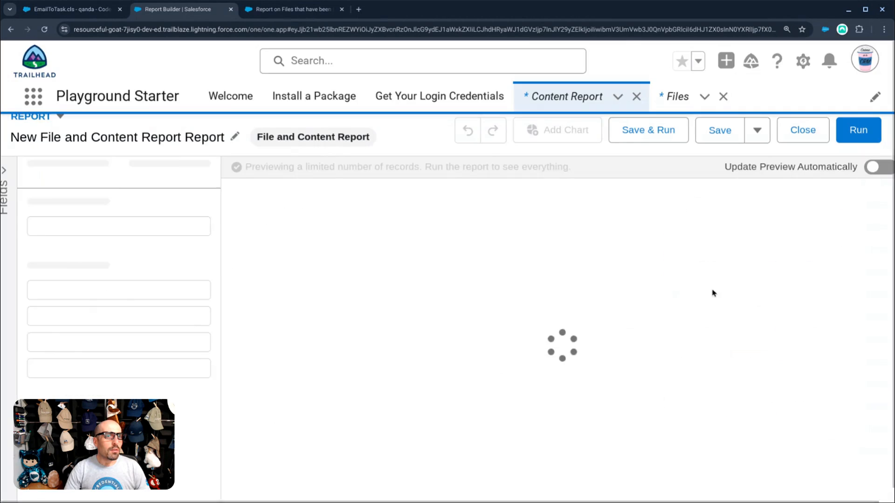
pyautogui.click(859, 130)
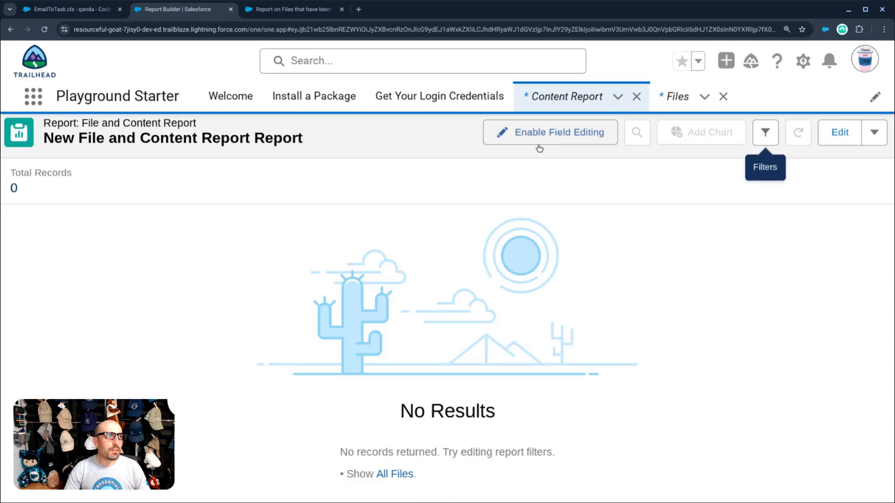
pyautogui.click(821, 139)
pyautogui.click(161, 168)
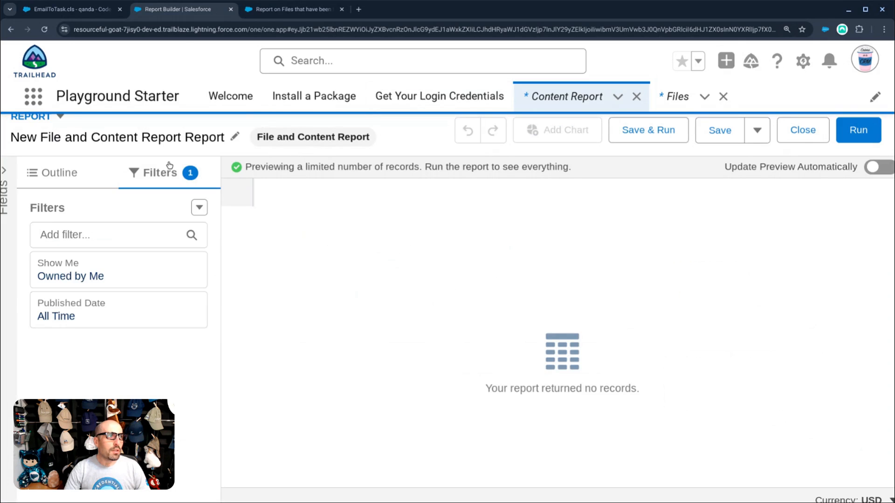
pyautogui.click(94, 277)
pyautogui.click(281, 286)
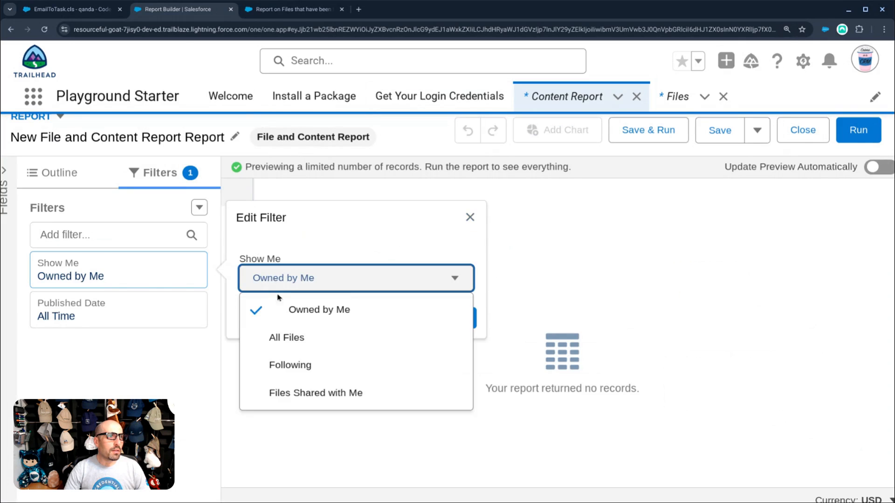
pyautogui.click(279, 344)
pyautogui.click(452, 319)
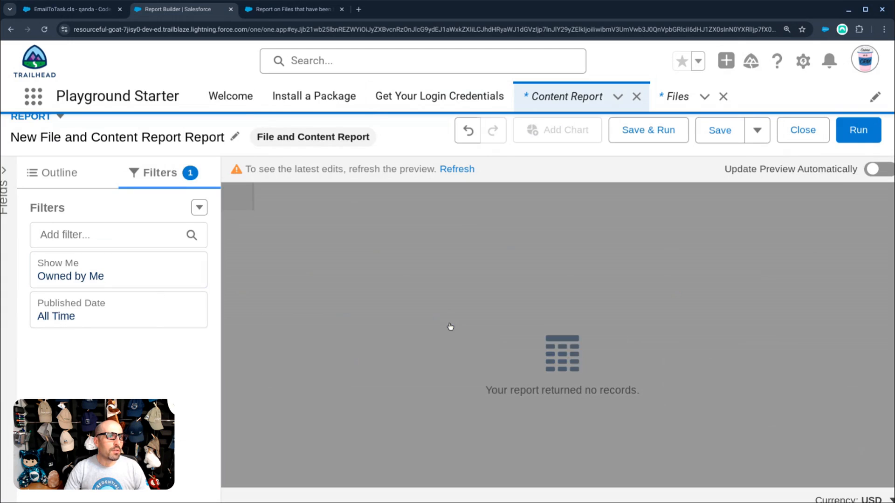
pyautogui.click(860, 131)
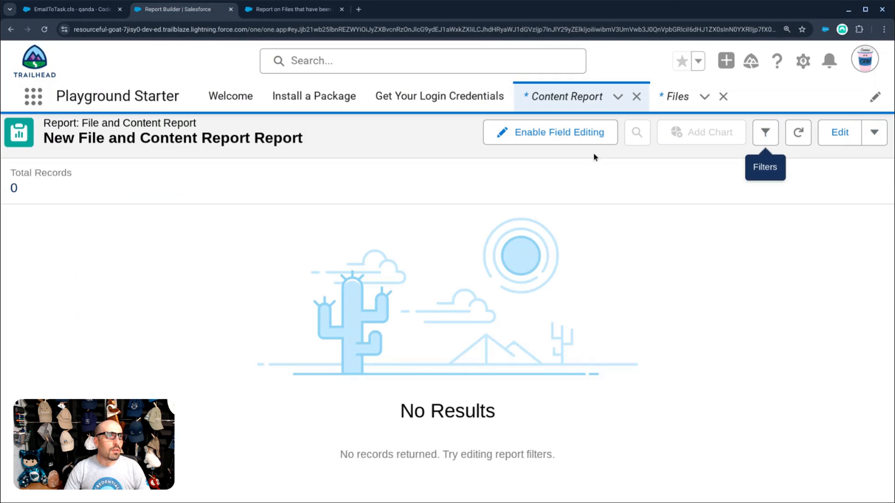
pyautogui.click(839, 132)
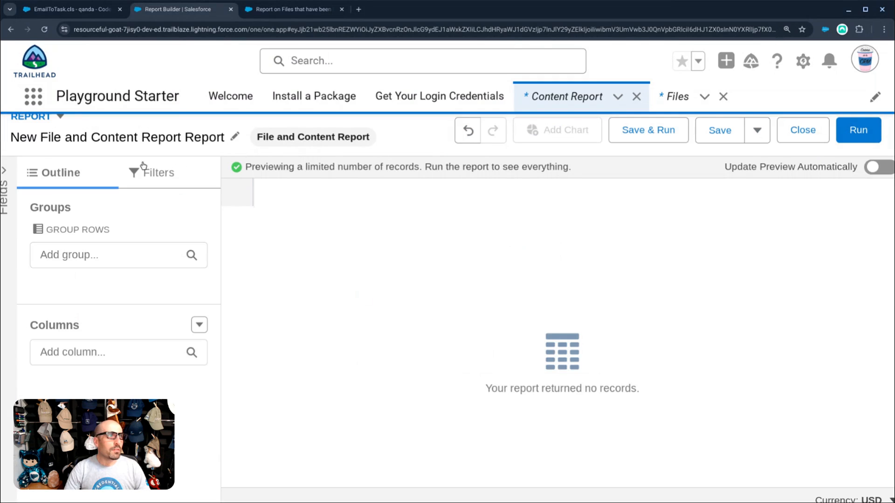
# - Add File Name, Size (MB) and File Type columns to the file report
pyautogui.click(78, 349)
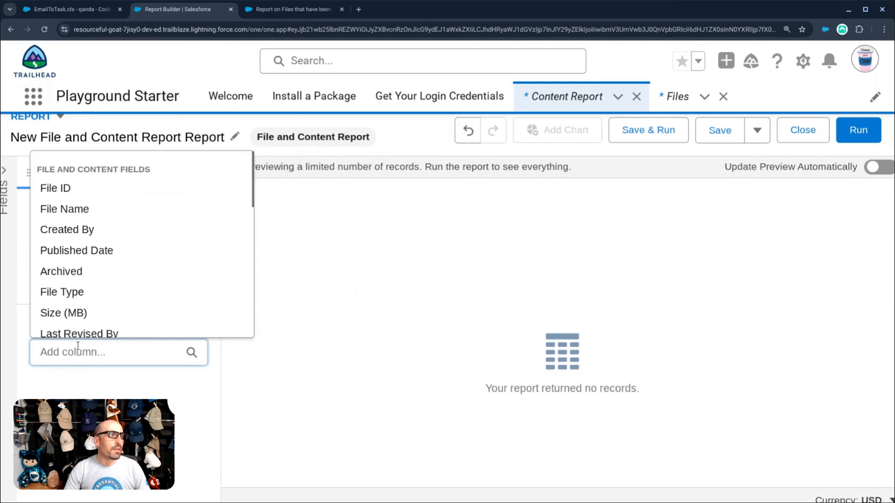
pyautogui.click(70, 217)
pyautogui.click(63, 345)
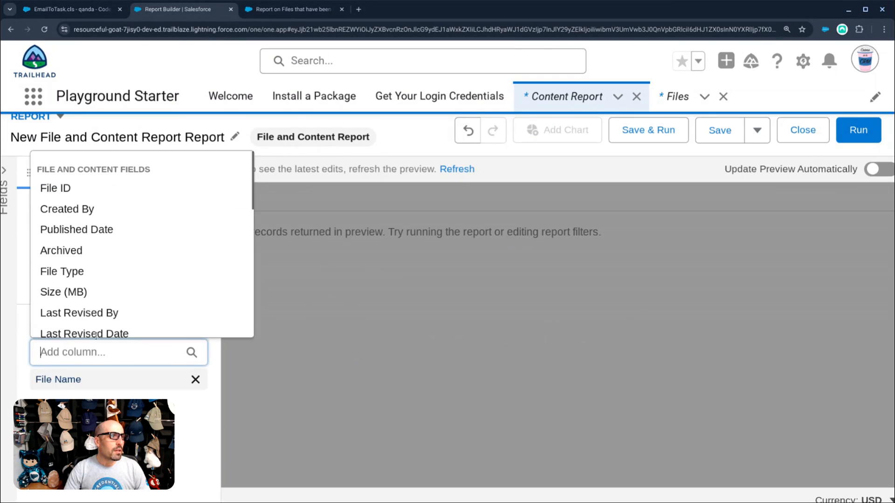
pyautogui.click(100, 298)
pyautogui.click(101, 347)
pyautogui.click(104, 274)
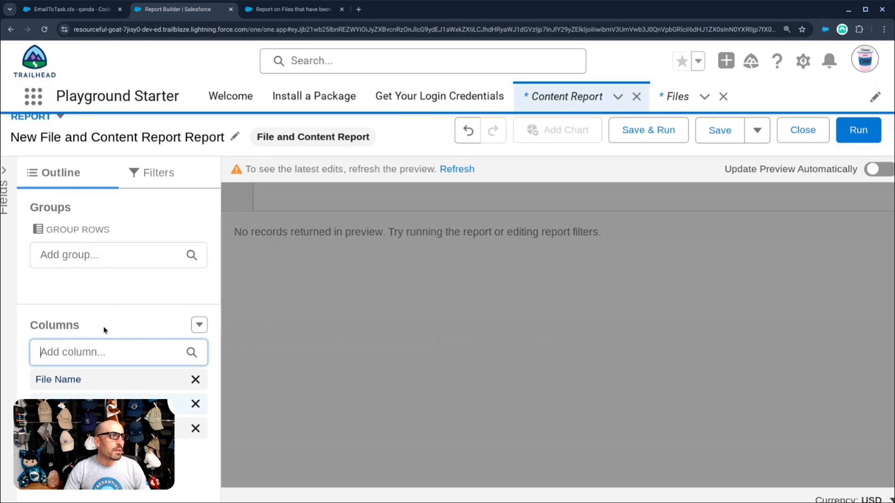
pyautogui.click(105, 347)
# - Run the report to list all files and turn on Update Preview Automatically
pyautogui.click(858, 130)
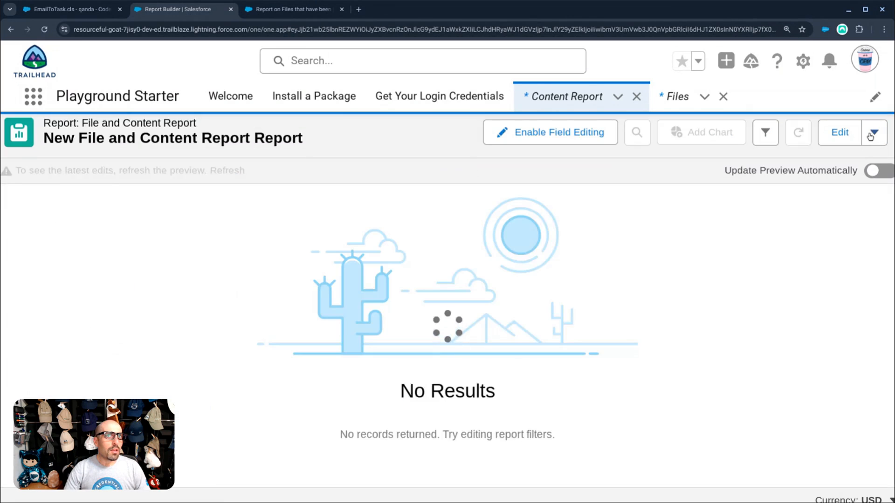
pyautogui.click(839, 133)
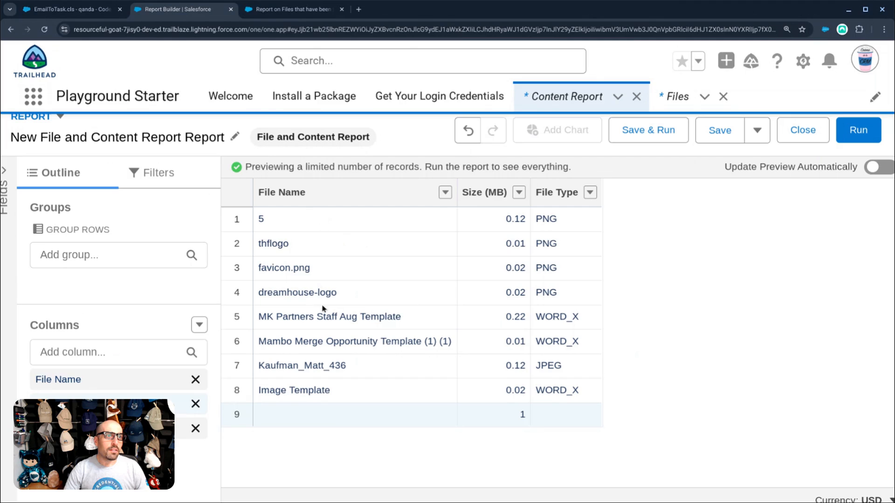
pyautogui.click(839, 135)
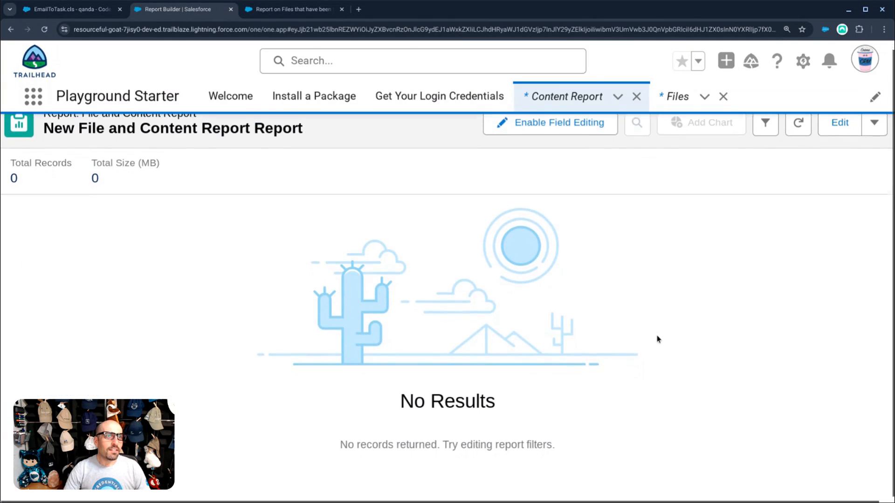
pyautogui.click(840, 124)
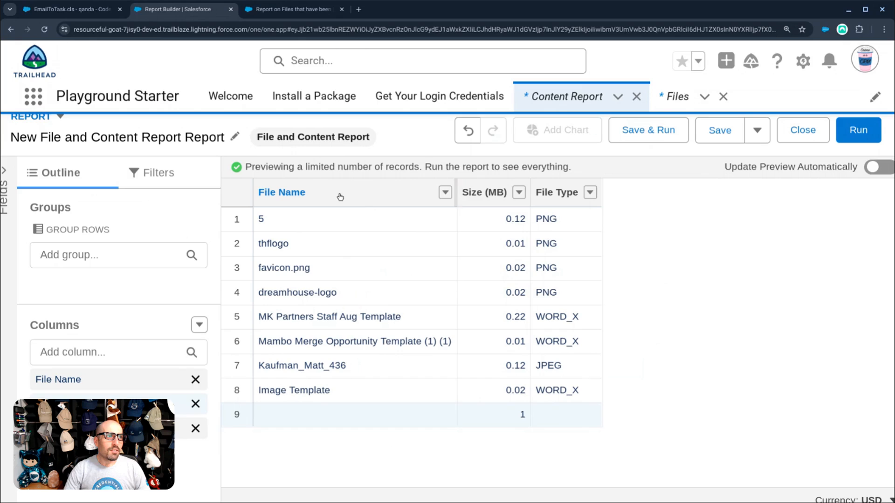
pyautogui.click(880, 170)
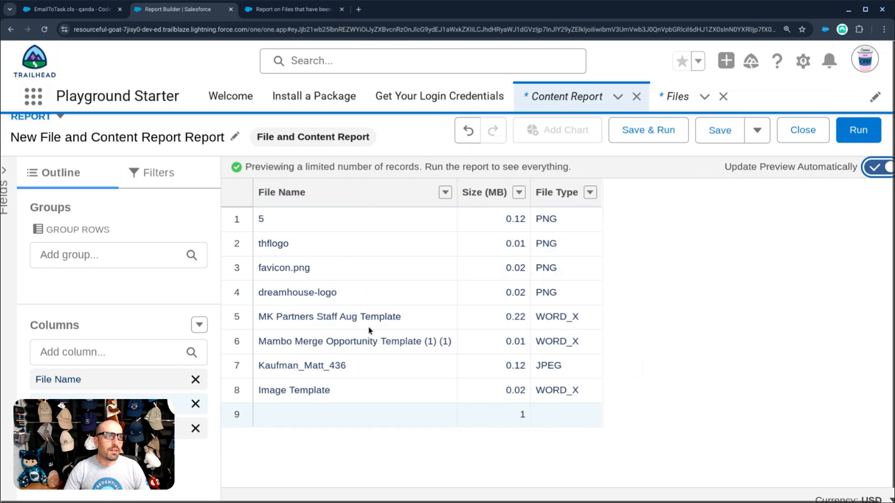
# - Add Created By and Last Revised Date columns, then remove Created By
pyautogui.click(92, 350)
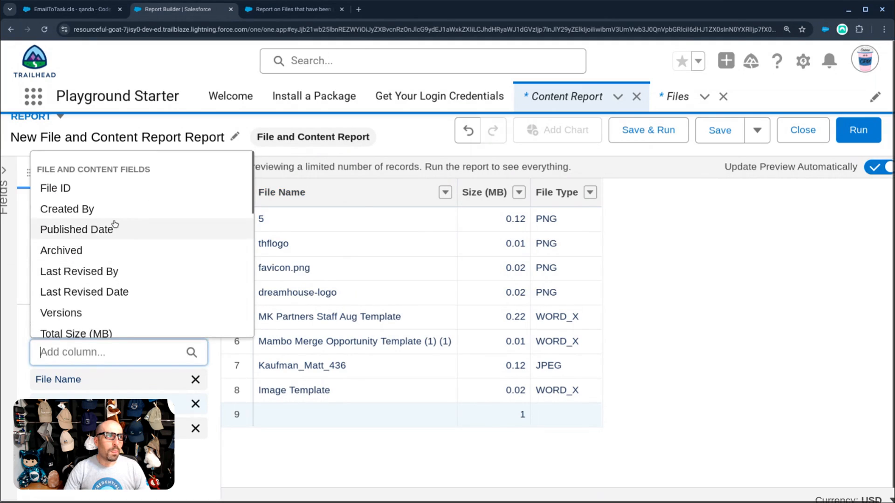
pyautogui.scroll(-5, 114, 228)
pyautogui.scroll(-4, 113, 233)
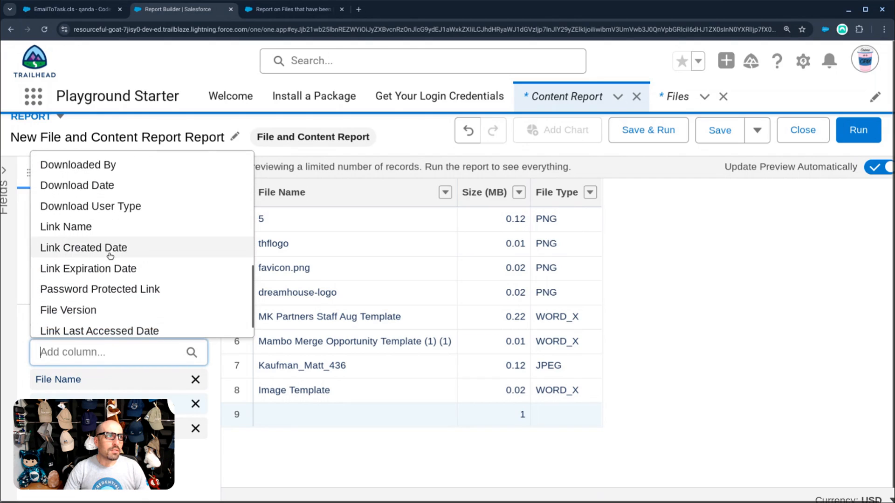
pyautogui.scroll(-1, 110, 245)
pyautogui.scroll(10, 113, 266)
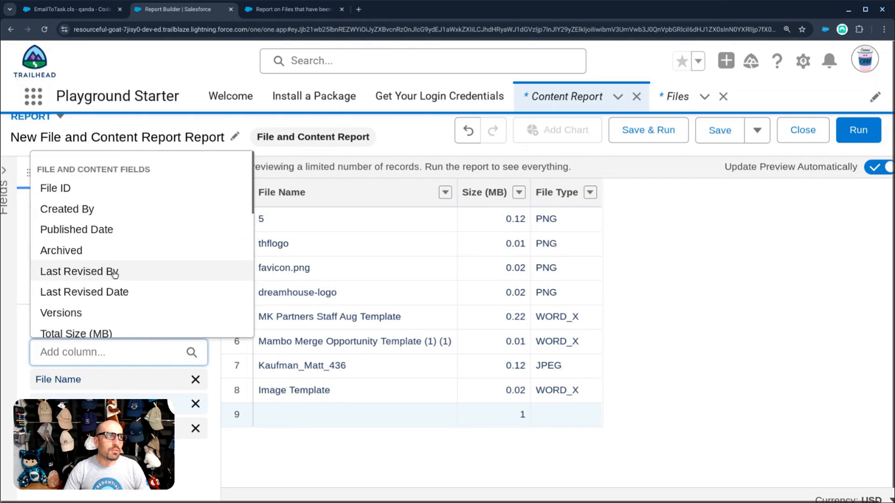
pyautogui.click(110, 211)
pyautogui.click(99, 345)
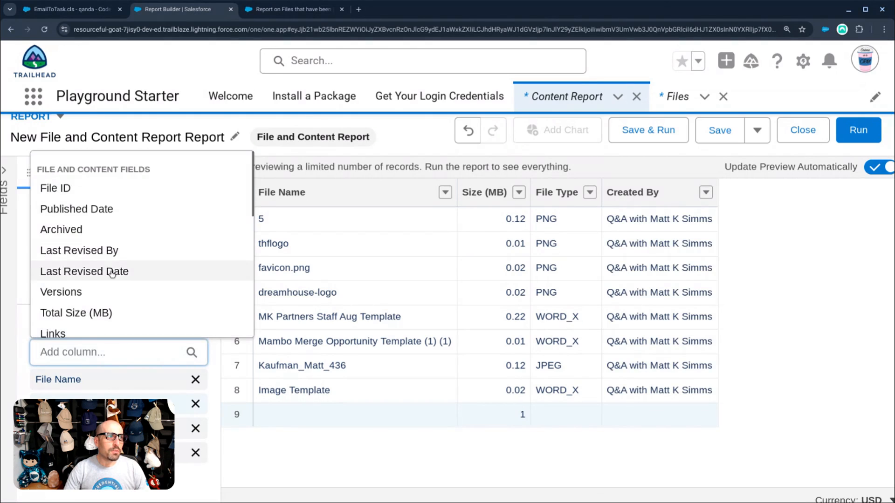
pyautogui.scroll(-1, 114, 264)
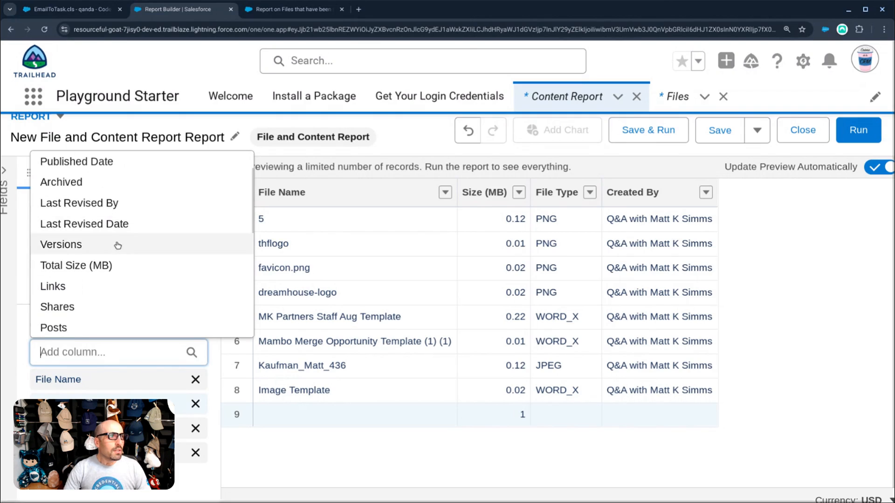
pyautogui.click(116, 224)
pyautogui.click(194, 451)
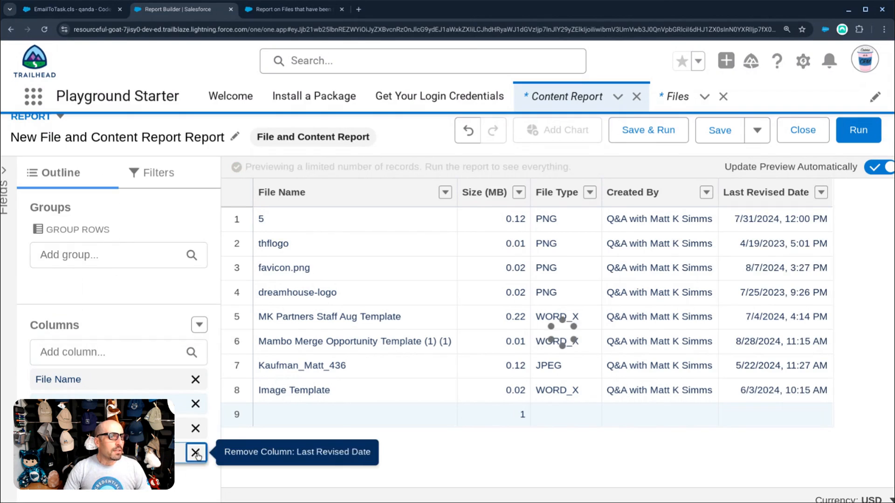
# - Add a Versions column and expand the full report fields panel
pyautogui.click(112, 352)
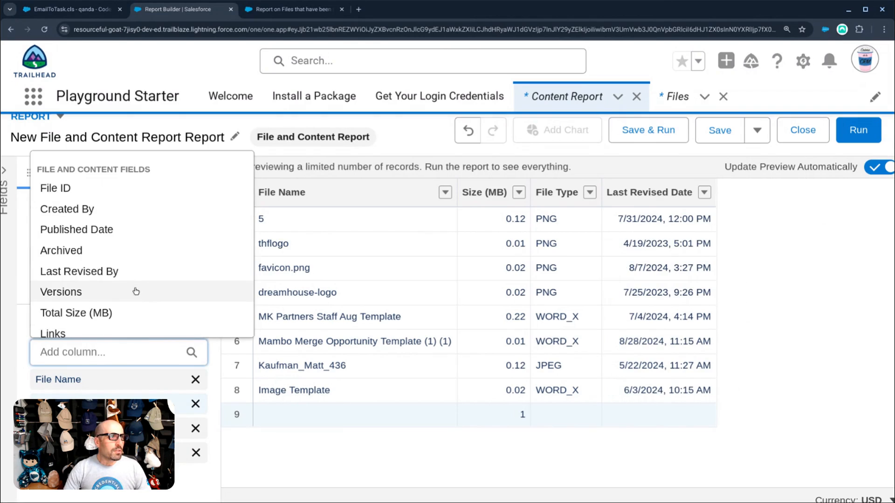
pyautogui.click(135, 292)
pyautogui.click(133, 350)
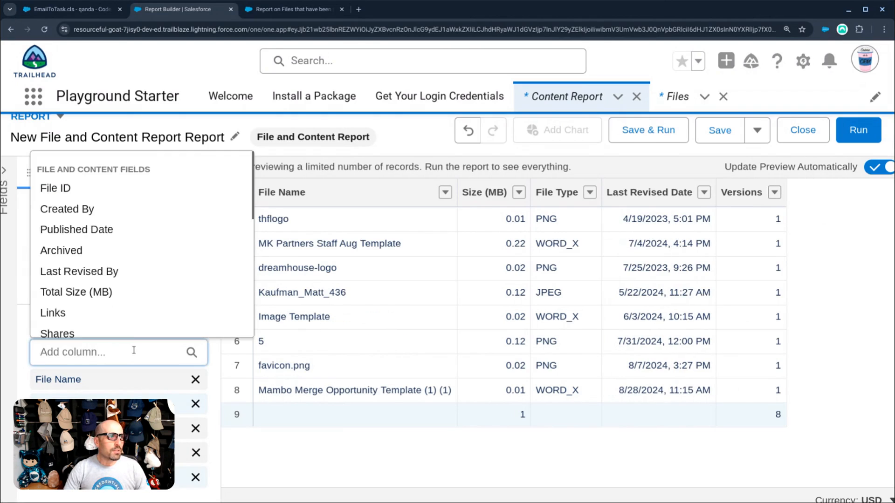
pyautogui.scroll(-1, 134, 310)
pyautogui.scroll(-5, 133, 274)
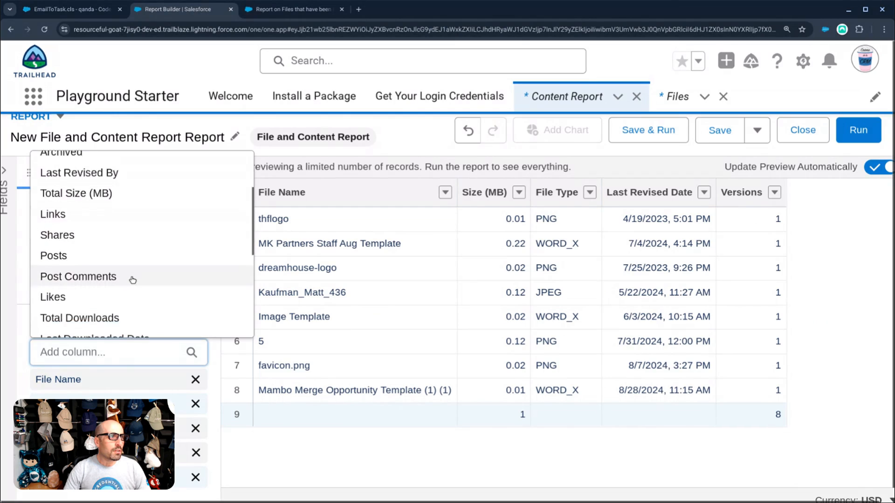
pyautogui.click(13, 314)
# - Change the Published Date filter to use Last Revised Date over All Time and apply it
pyautogui.click(216, 177)
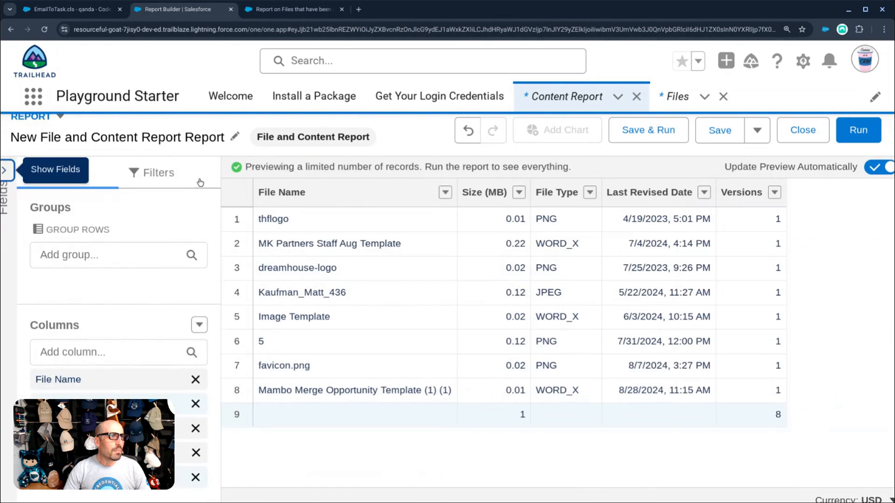
pyautogui.click(148, 174)
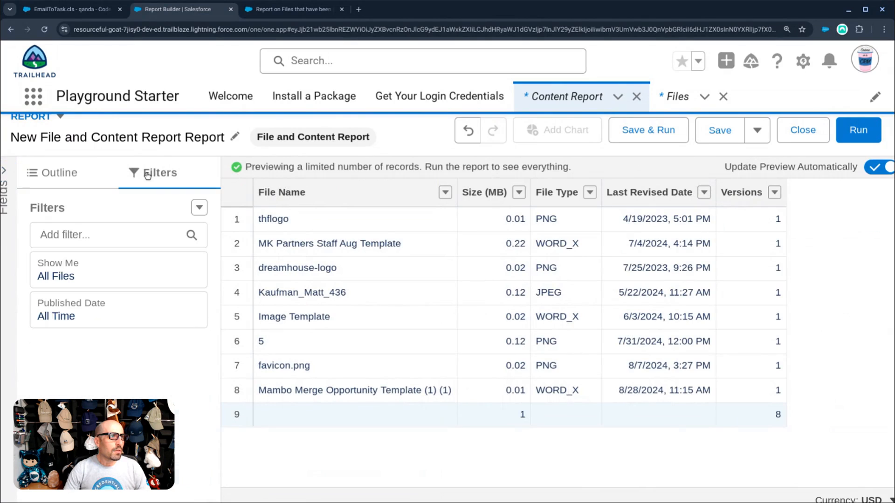
pyautogui.click(90, 322)
pyautogui.click(279, 386)
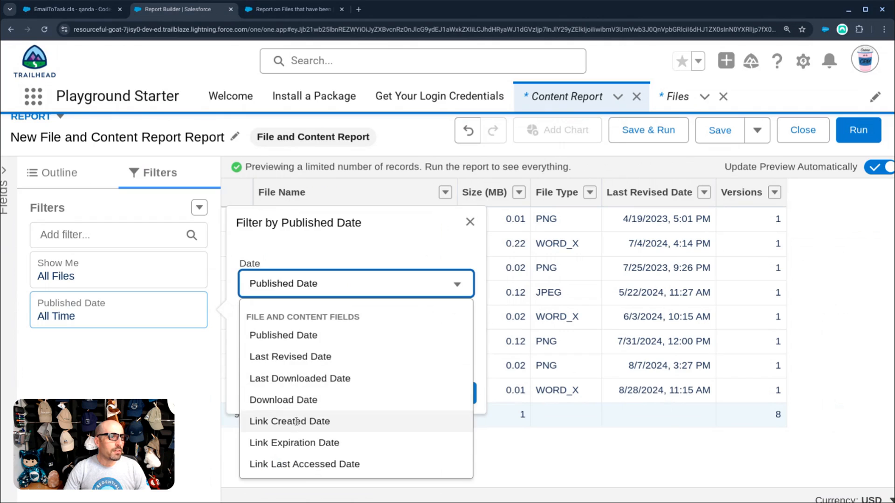
pyautogui.scroll(-1, 289, 426)
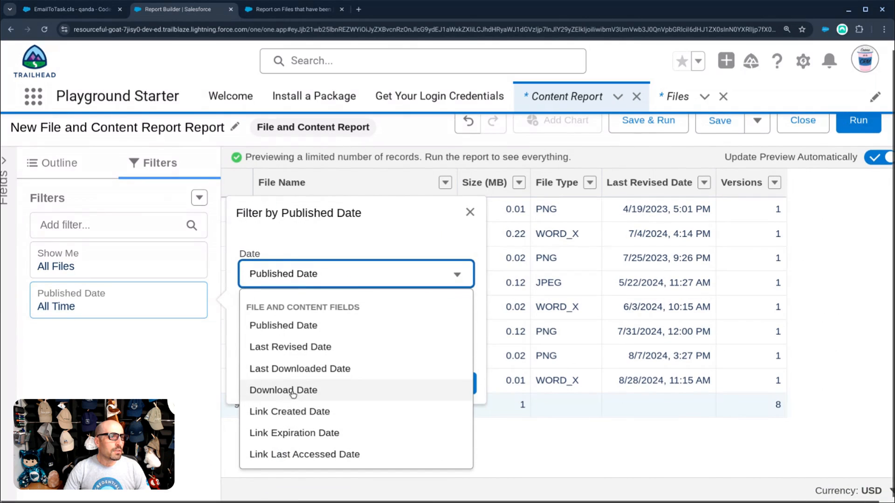
pyautogui.click(296, 347)
pyautogui.click(449, 384)
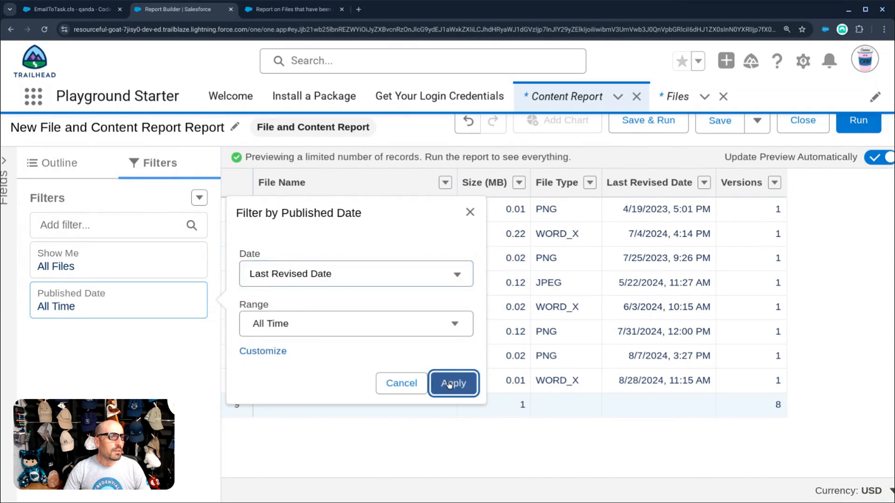
# - Run and refresh the report to show 8 files, then return to editing it
pyautogui.click(858, 121)
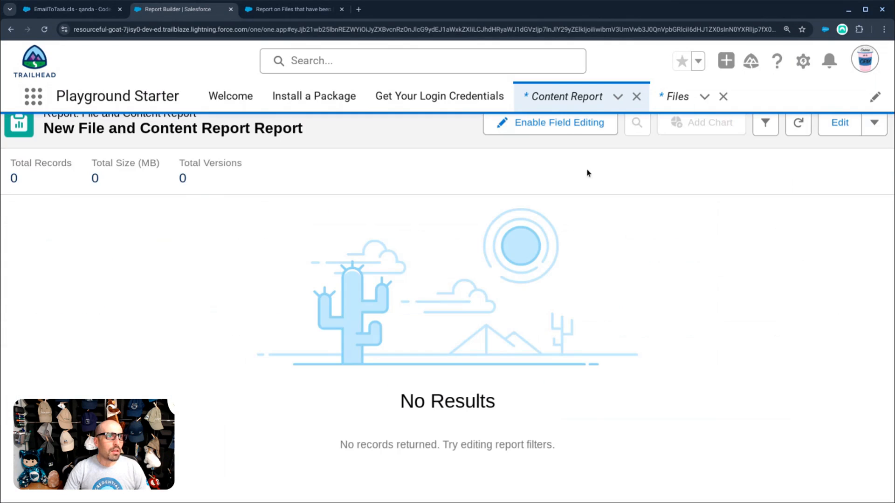
pyautogui.scroll(1, 291, 278)
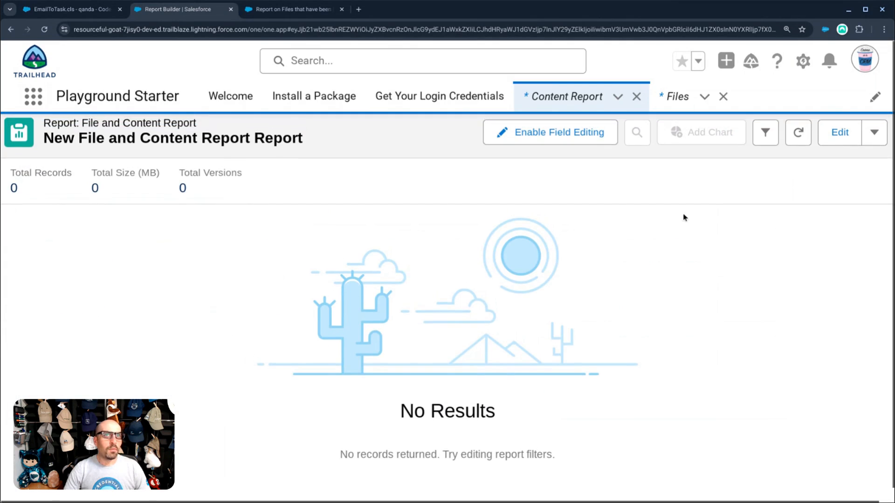
pyautogui.click(807, 139)
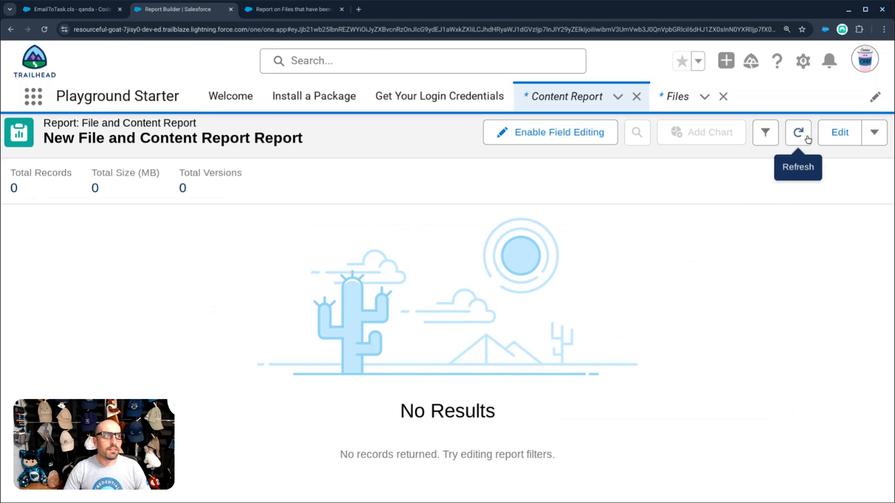
pyautogui.click(839, 132)
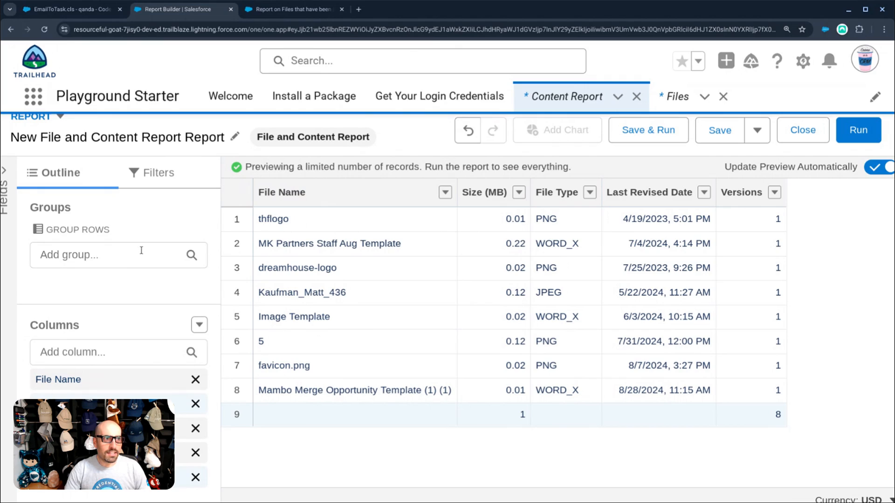
pyautogui.click(152, 176)
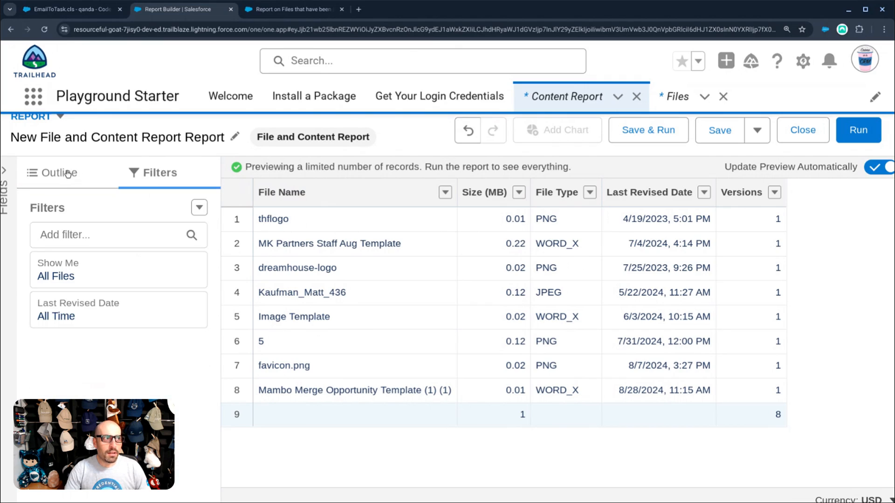
pyautogui.click(95, 277)
pyautogui.click(281, 286)
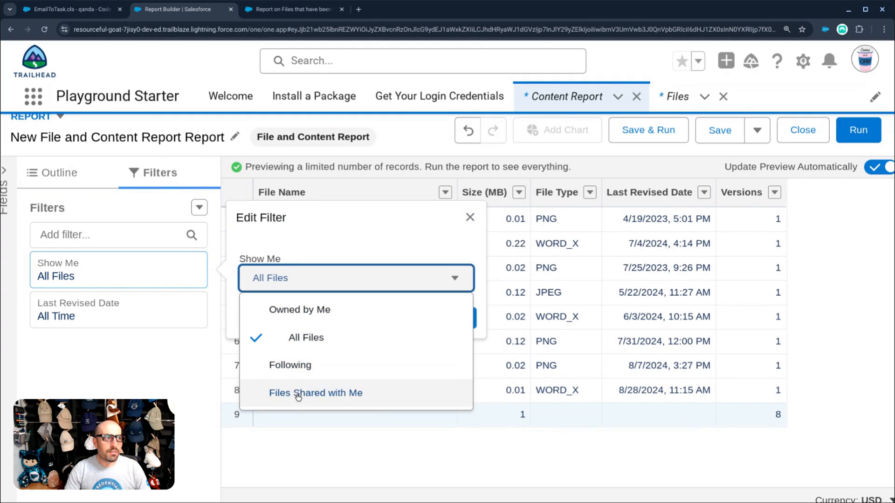
pyautogui.click(131, 320)
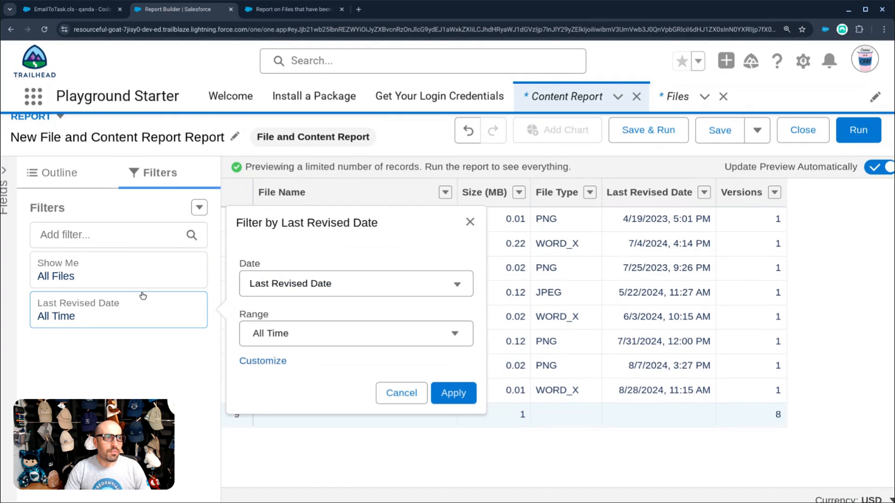
pyautogui.click(320, 286)
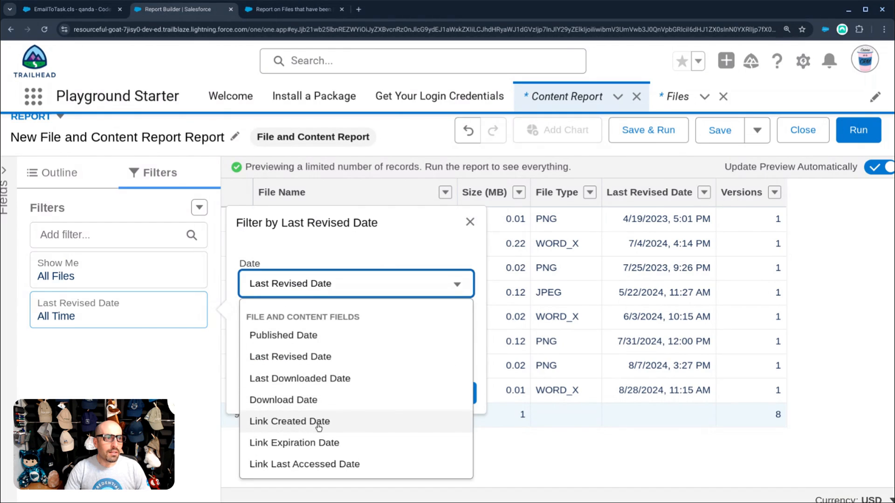
pyautogui.scroll(-1, 319, 428)
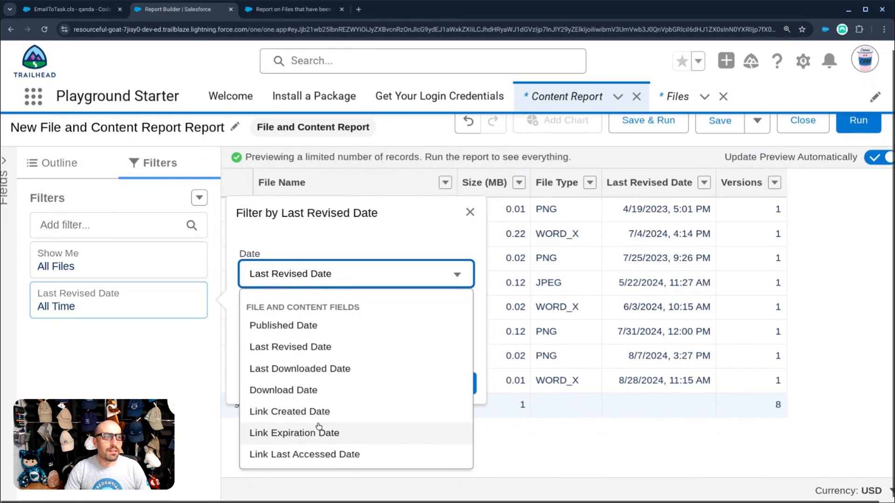
pyautogui.click(212, 365)
pyautogui.scroll(1, 327, 284)
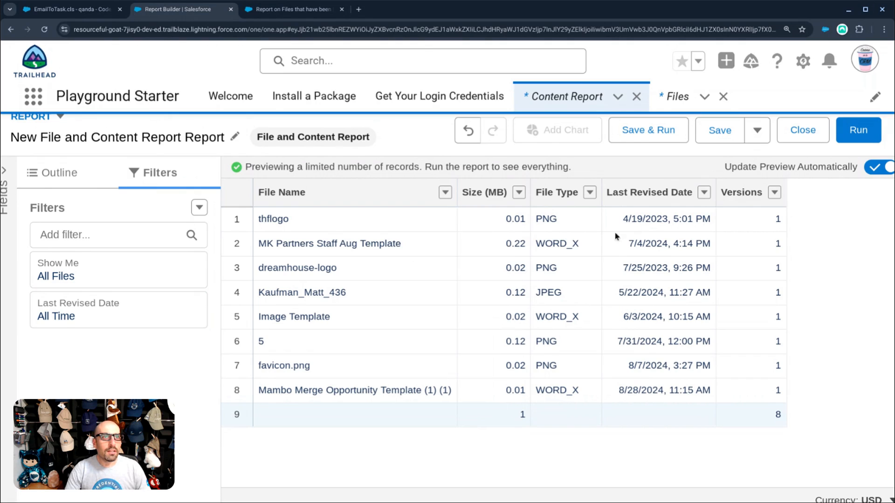
# - Remove 'New' so the report is named 'File and Content Report Report', then save it to Public Reports
pyautogui.click(671, 130)
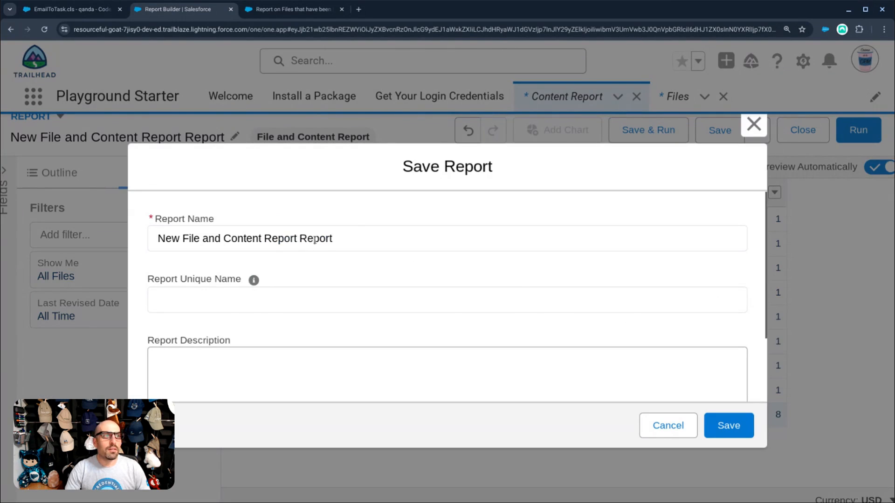
pyautogui.doubleClick(182, 239)
pyautogui.press('BackSpace')
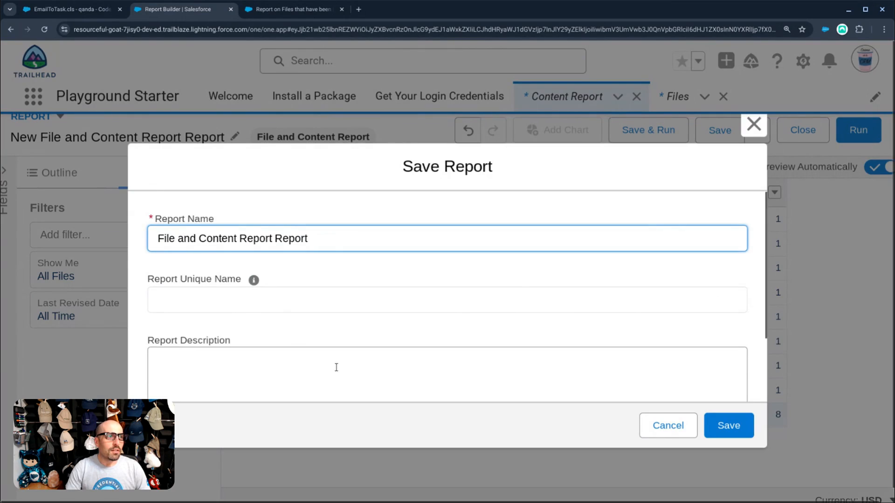
pyautogui.scroll(-2, 345, 362)
pyautogui.press('Tab')
pyautogui.press('Tab')
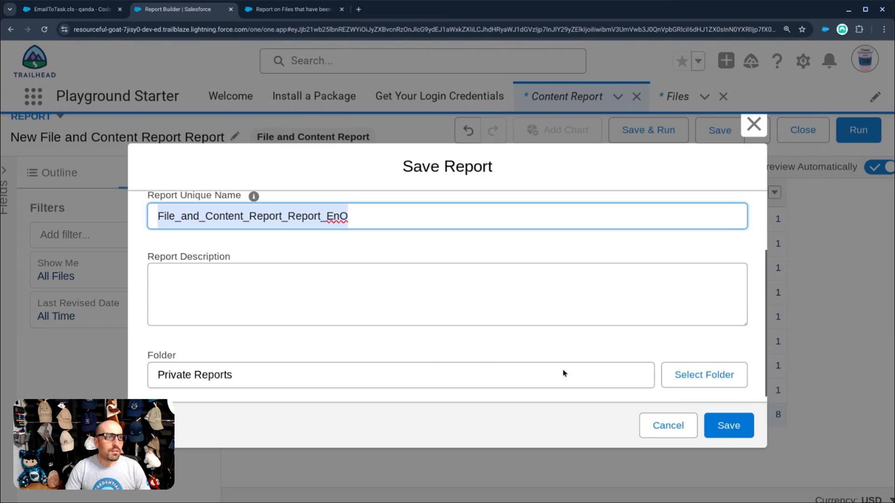
pyautogui.click(703, 375)
pyautogui.click(323, 353)
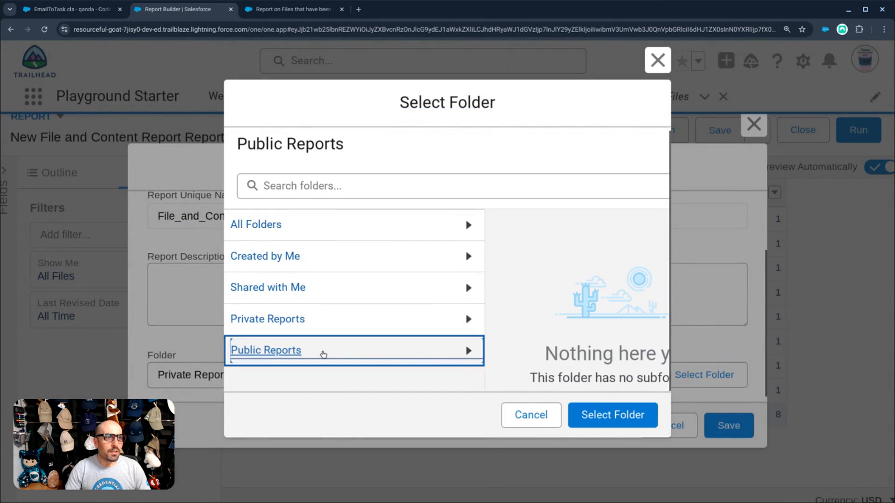
pyautogui.click(613, 415)
pyautogui.click(729, 425)
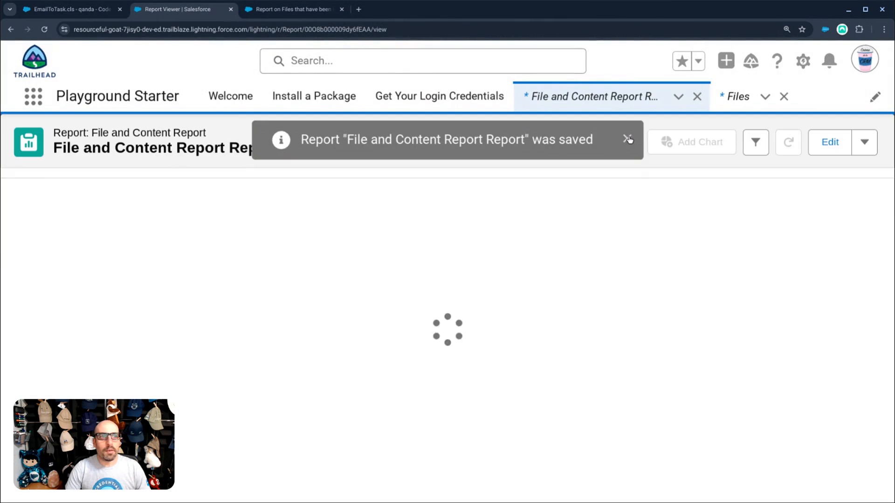
# - Reopen the saved report in edit mode, add a Published Date column, and run it
pyautogui.click(628, 139)
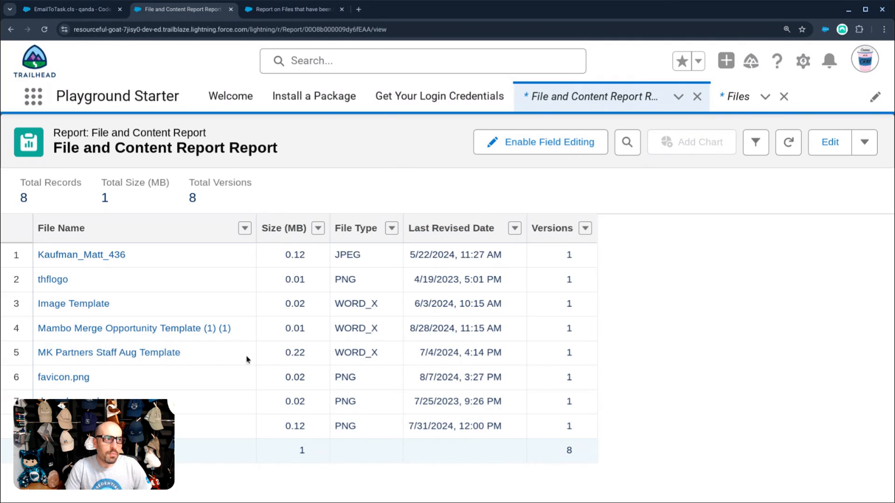
pyautogui.click(818, 142)
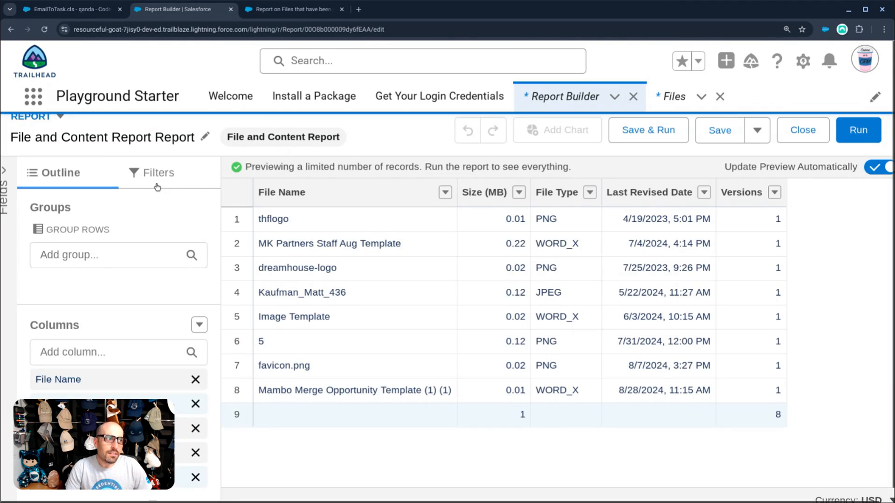
pyautogui.click(121, 352)
pyautogui.write('publs')
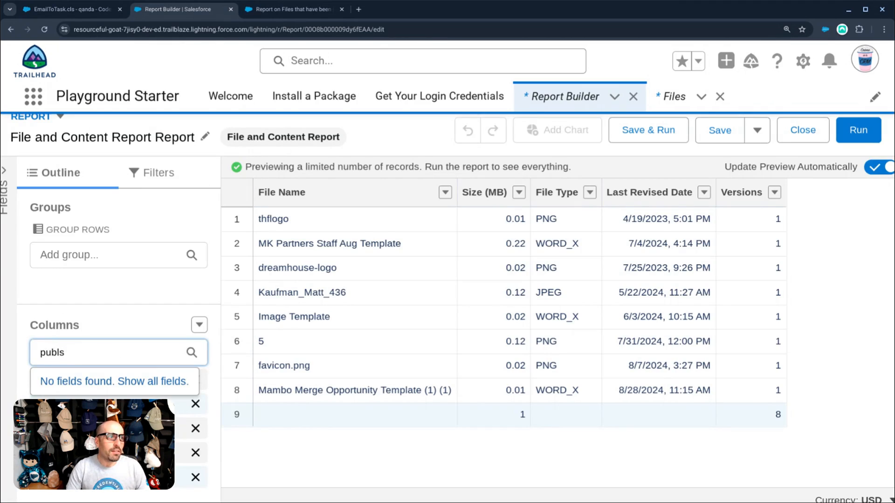
pyautogui.press('BackSpace')
pyautogui.click(215, 405)
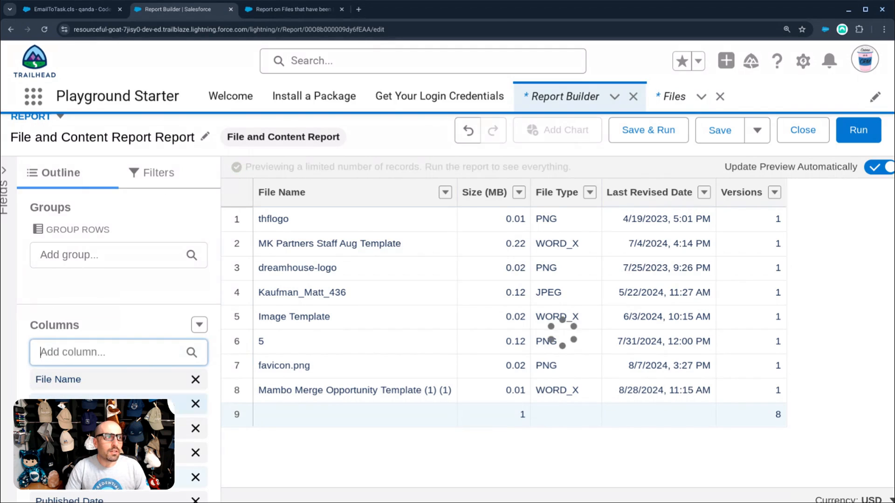
pyautogui.click(860, 130)
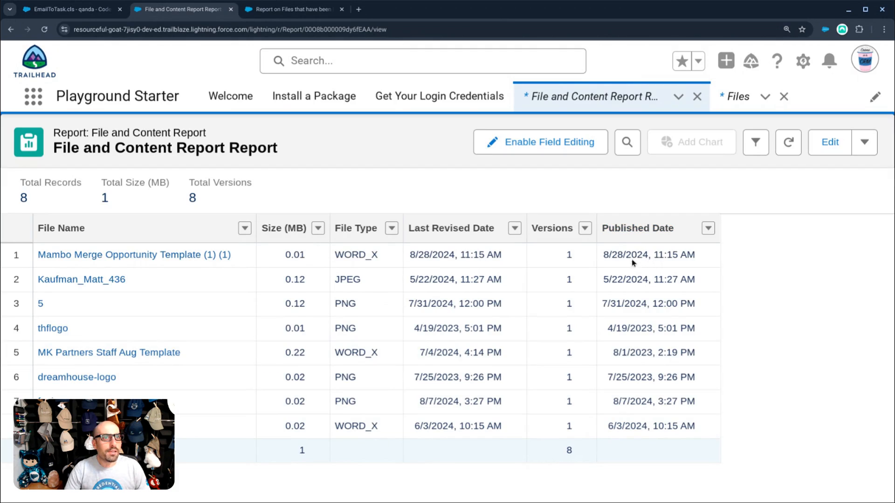
# - Switch the report's date filter from Last Revised Date to Published Date and run it
pyautogui.click(834, 144)
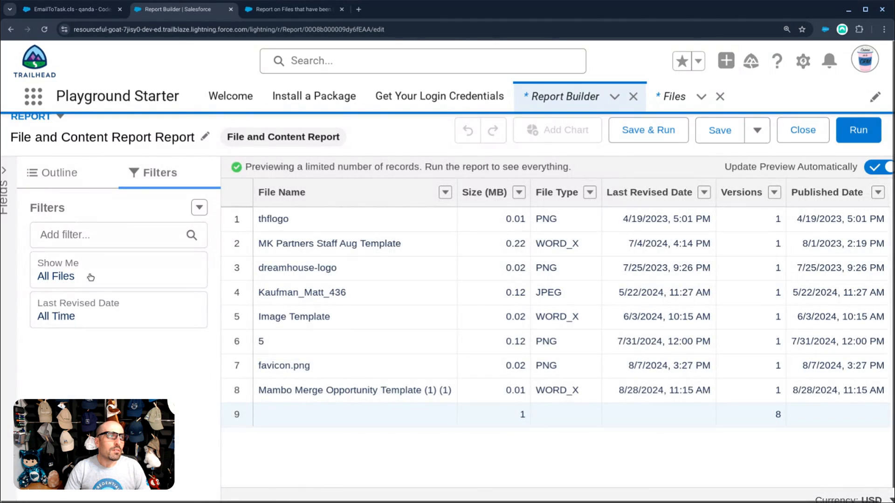
pyautogui.click(78, 308)
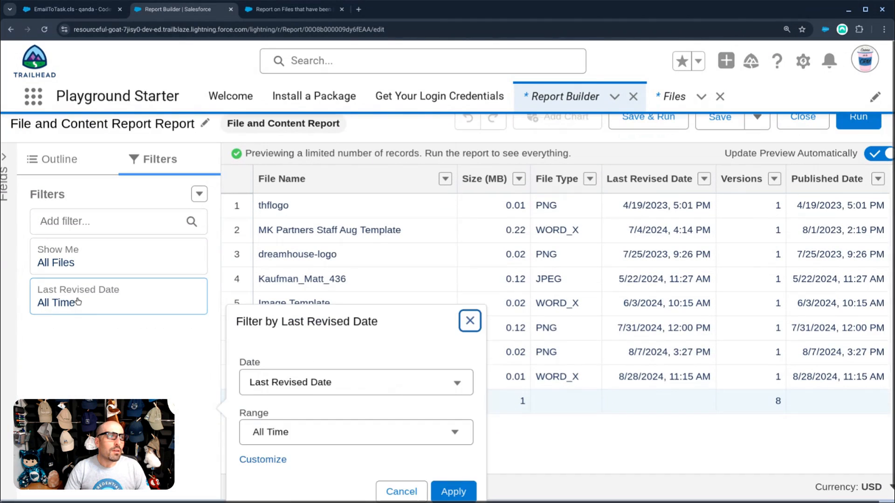
pyautogui.click(307, 380)
pyautogui.click(330, 224)
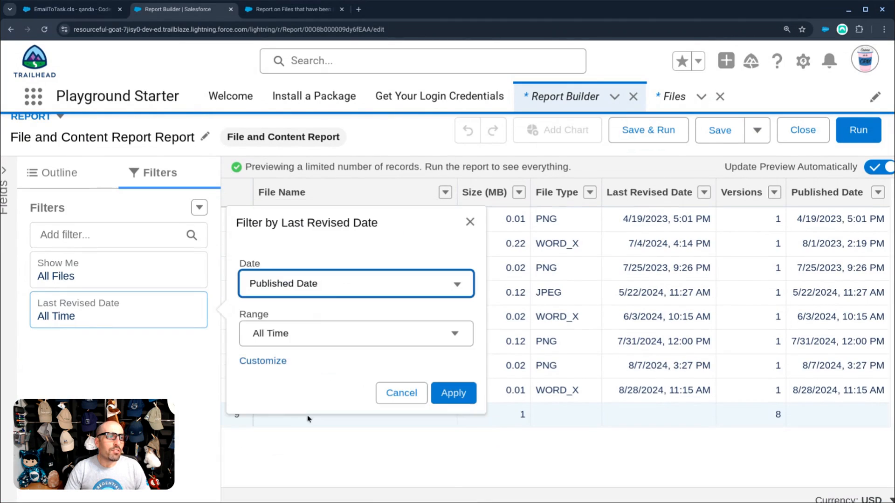
pyautogui.click(457, 392)
pyautogui.click(844, 131)
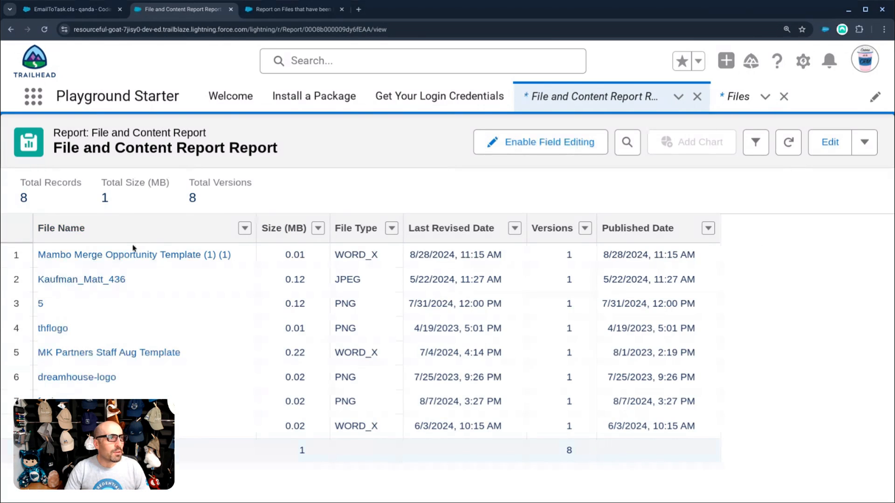
# - In the community question, highlight the sentence saying only published files are returned
pyautogui.click(285, 9)
pyautogui.click(334, 270)
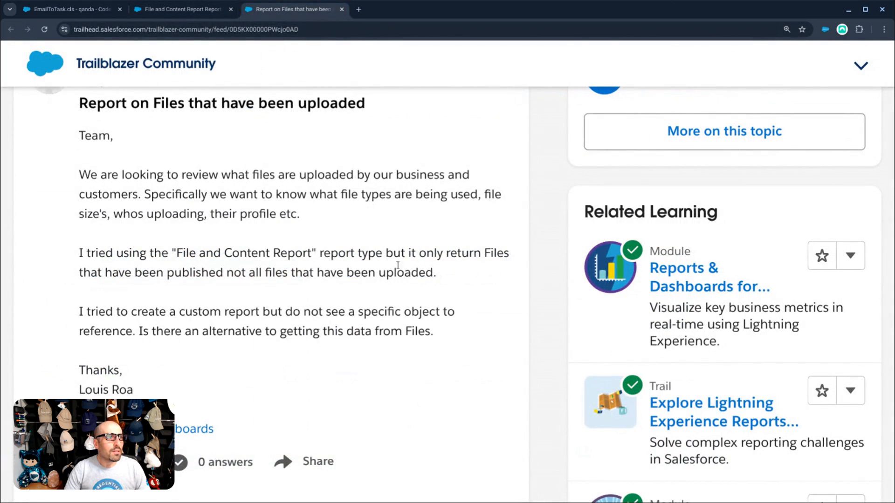
pyautogui.moveTo(78, 274); pyautogui.dragTo(395, 273)
pyautogui.moveTo(438, 273); pyautogui.dragTo(82, 272)
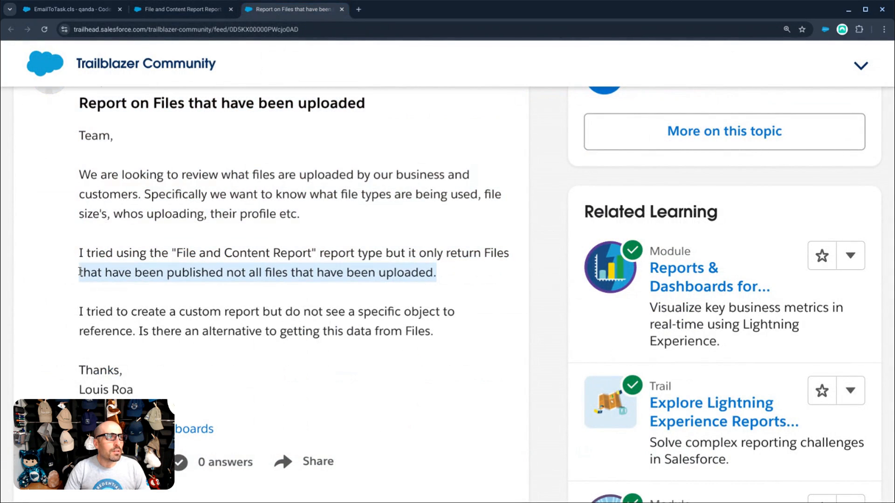
pyautogui.click(180, 6)
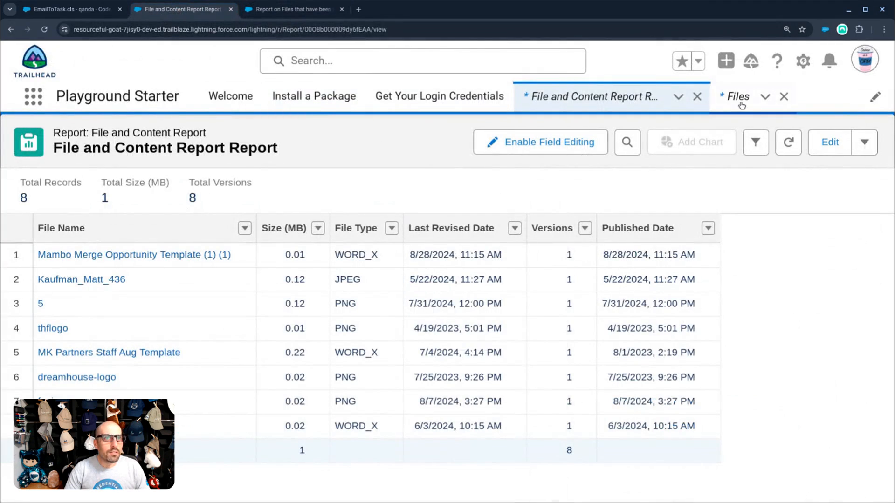
# - Upload the CC_User_Agreement PDF to Files and preview it
pyautogui.click(720, 107)
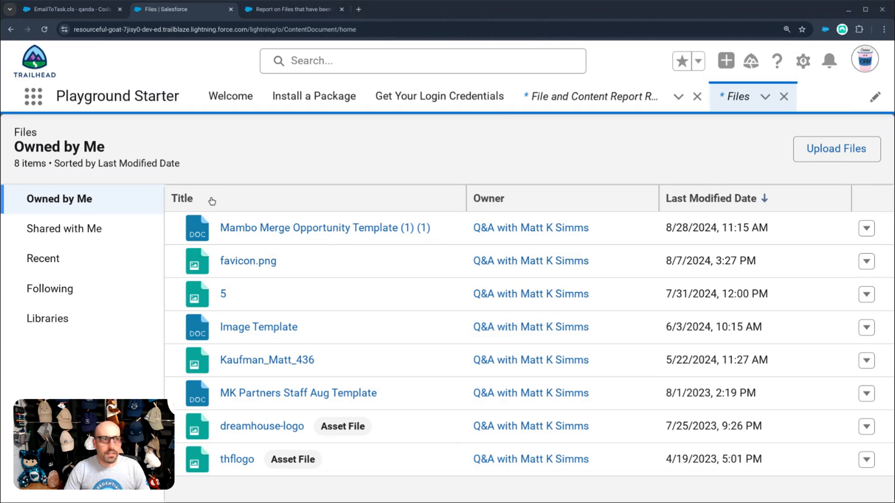
pyautogui.click(657, 399)
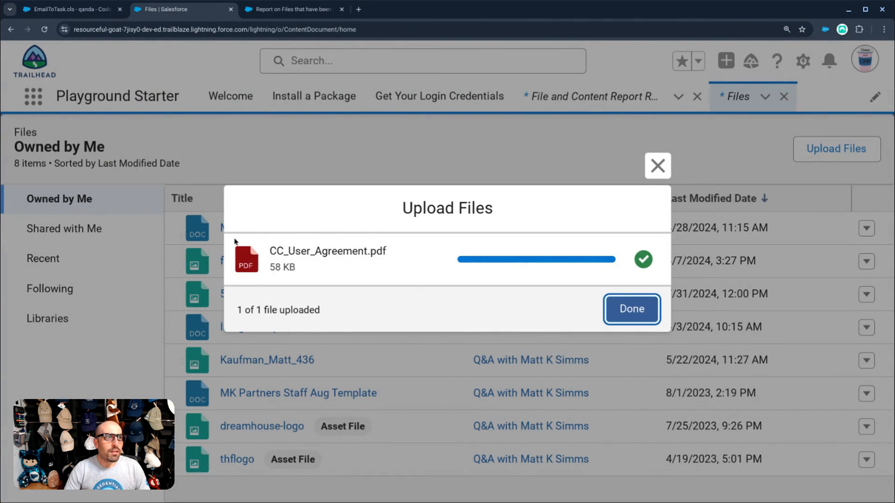
pyautogui.click(633, 309)
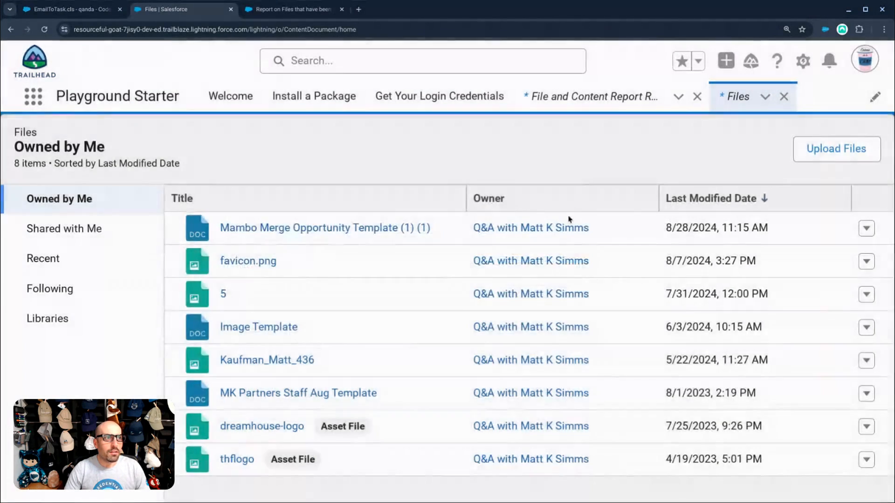
pyautogui.click(277, 230)
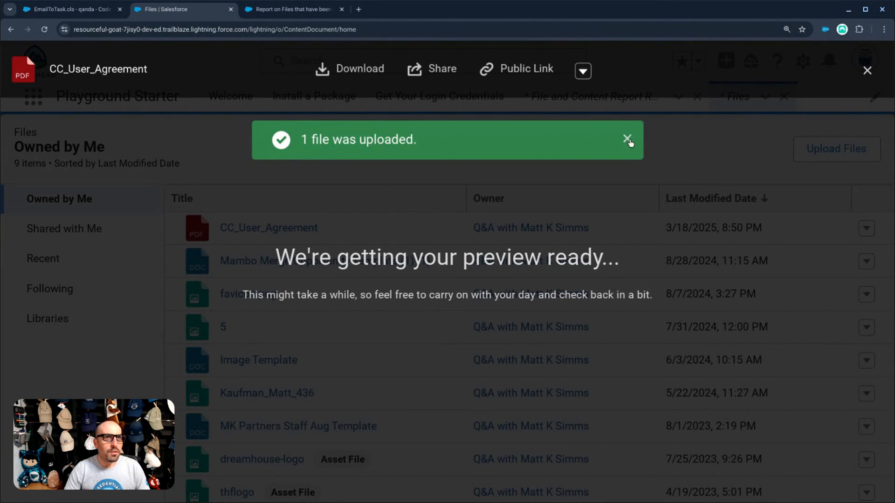
pyautogui.click(627, 139)
pyautogui.press('Escape')
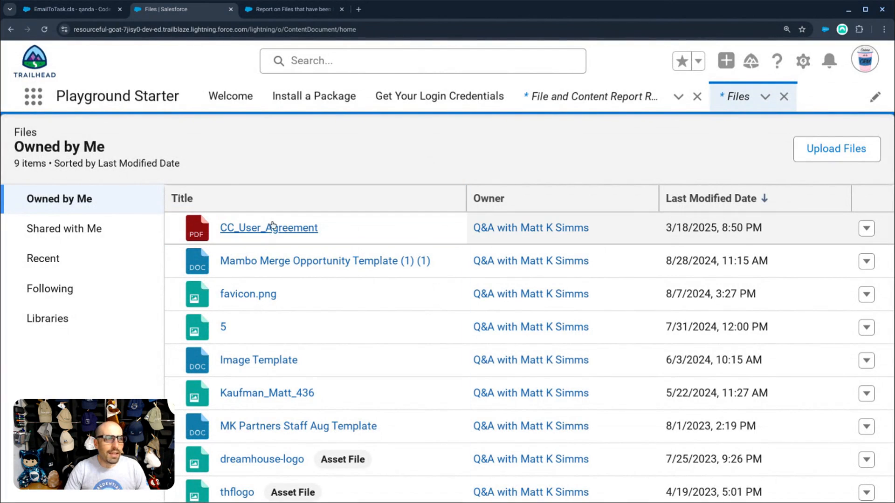
# - Review the CC_User_Agreement file's details page, then go to File and Content Report Report
pyautogui.click(256, 229)
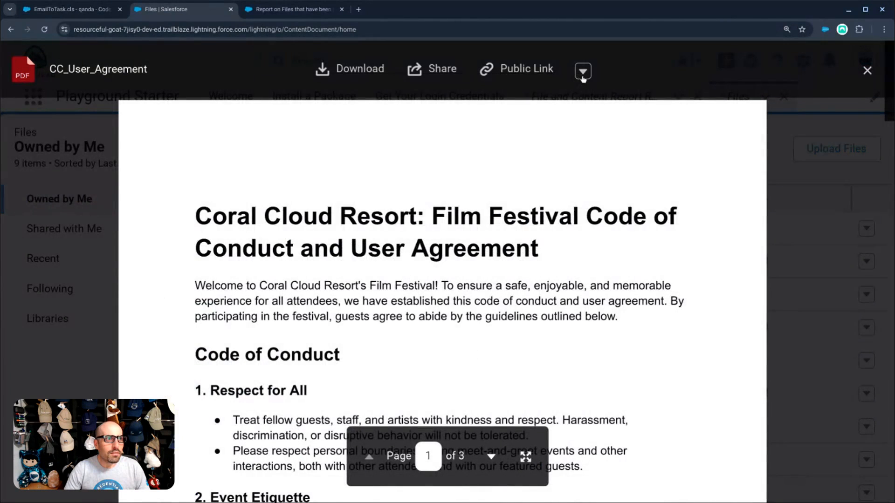
pyautogui.click(582, 80)
pyautogui.click(606, 111)
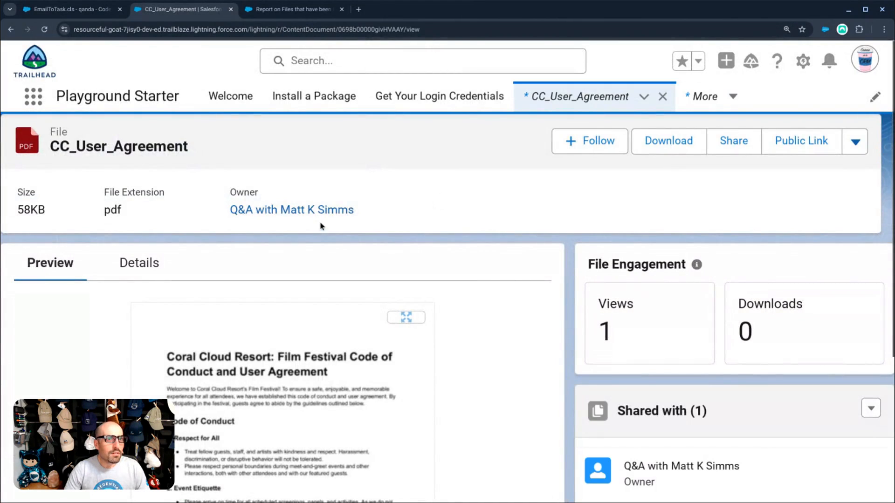
pyautogui.scroll(-5, 562, 261)
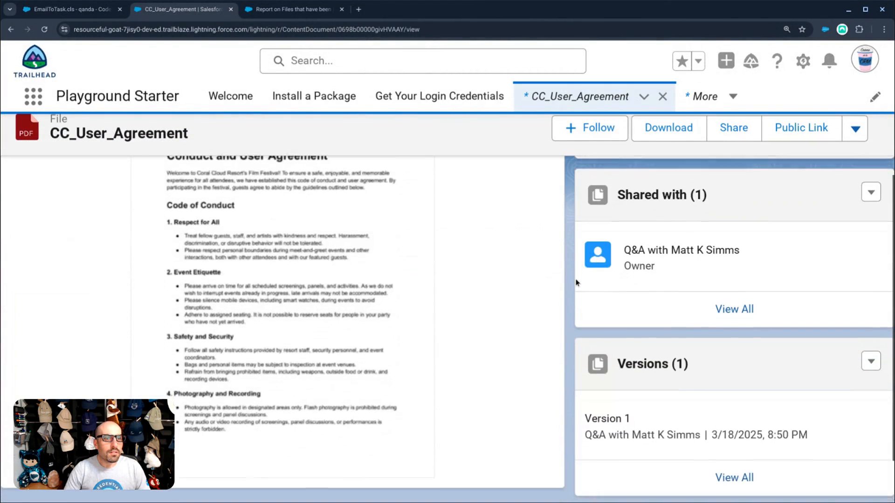
pyautogui.scroll(6, 561, 326)
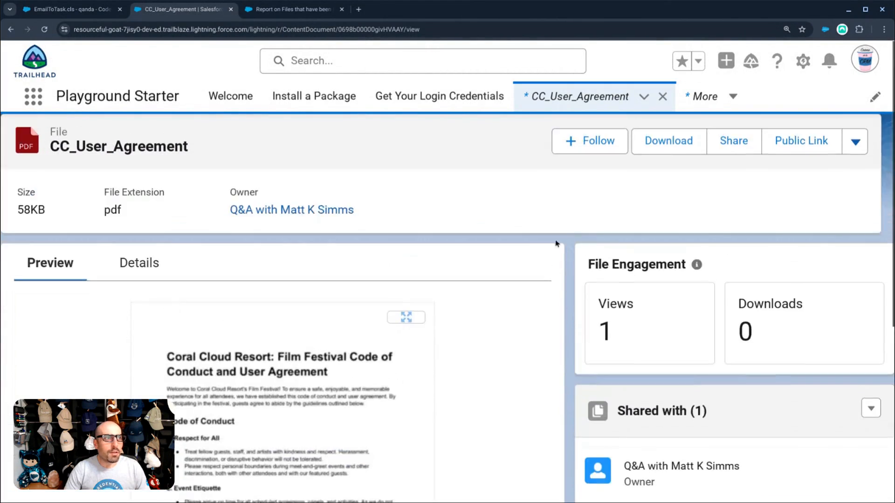
pyautogui.click(145, 264)
pyautogui.scroll(-3, 333, 256)
pyautogui.scroll(3, 299, 297)
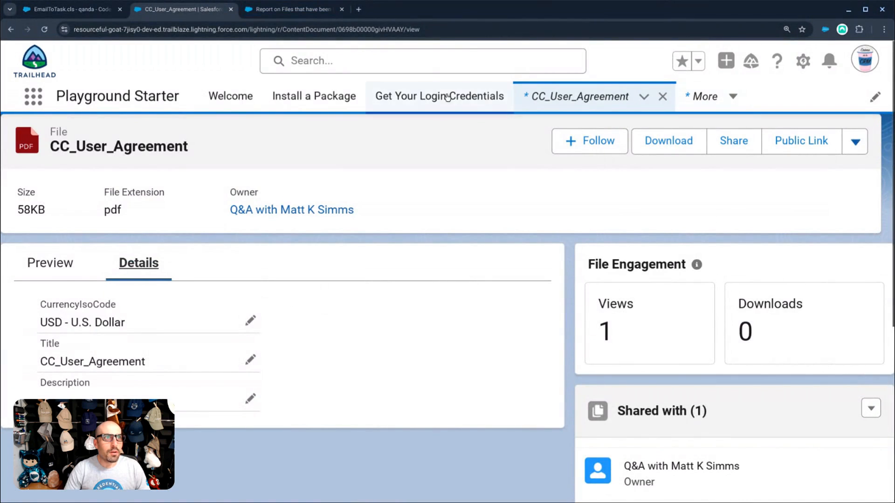
pyautogui.click(705, 96)
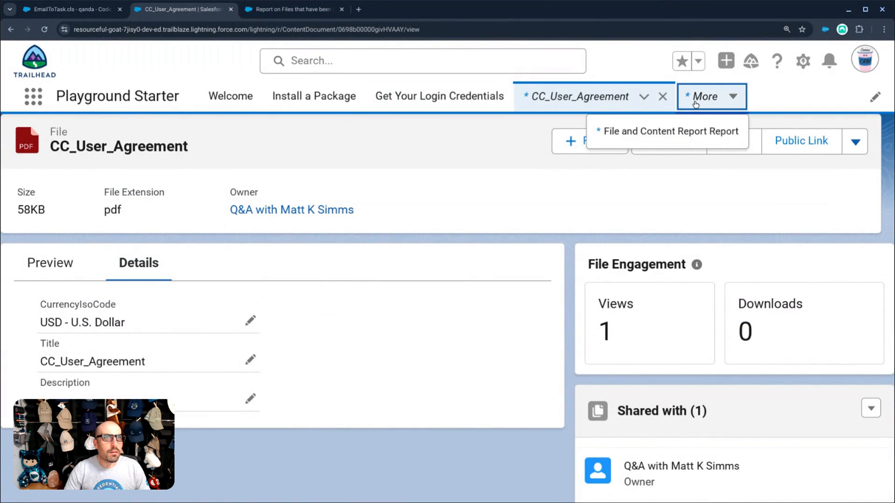
pyautogui.click(680, 134)
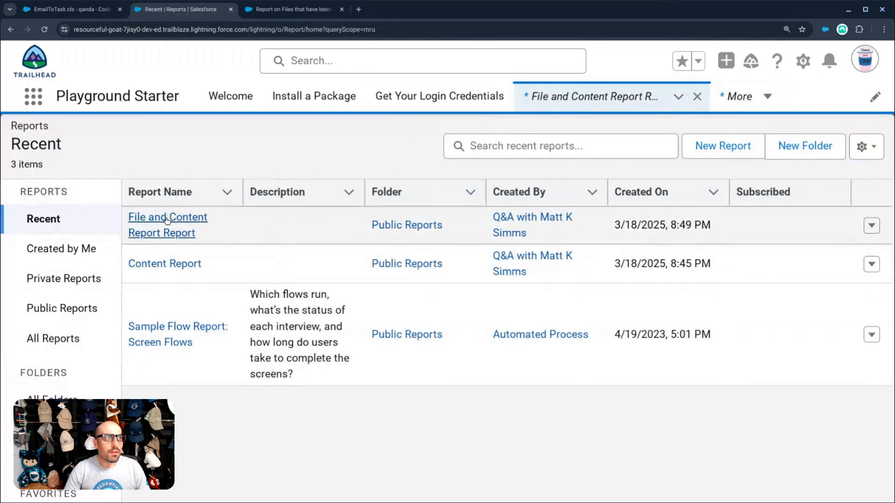
# - Open the File and Content Report Report and sort it by Last Revised Date, newest first
pyautogui.click(169, 223)
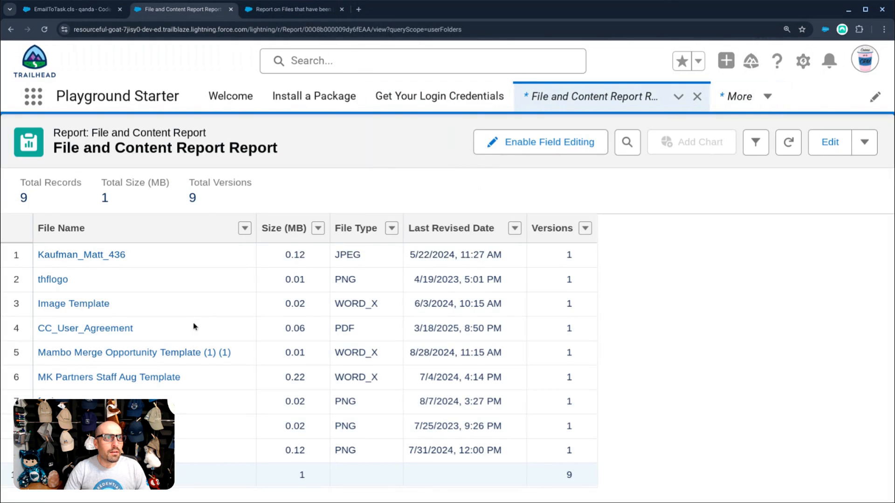
pyautogui.click(461, 228)
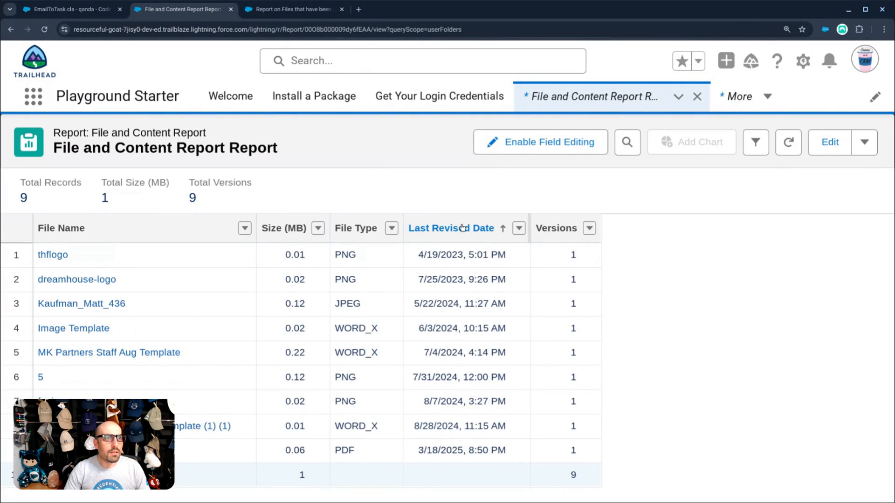
pyautogui.click(462, 227)
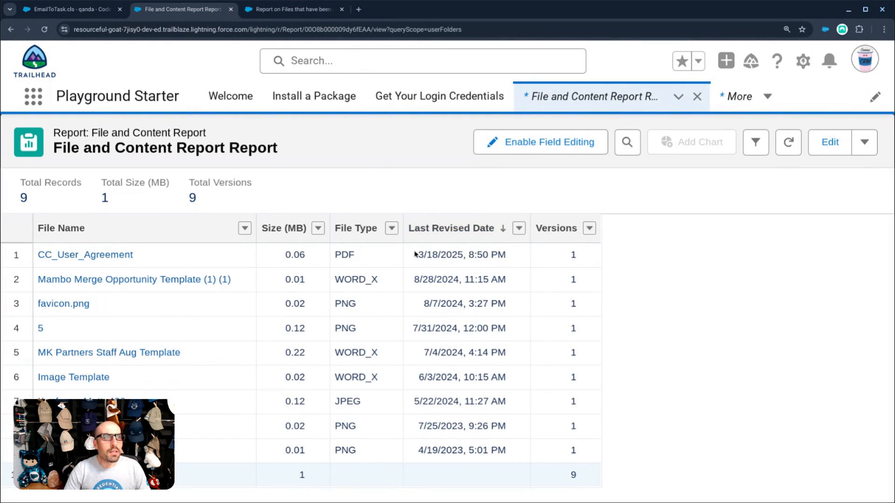
# - Add the Published Date column in the report editor and run the report
pyautogui.click(830, 143)
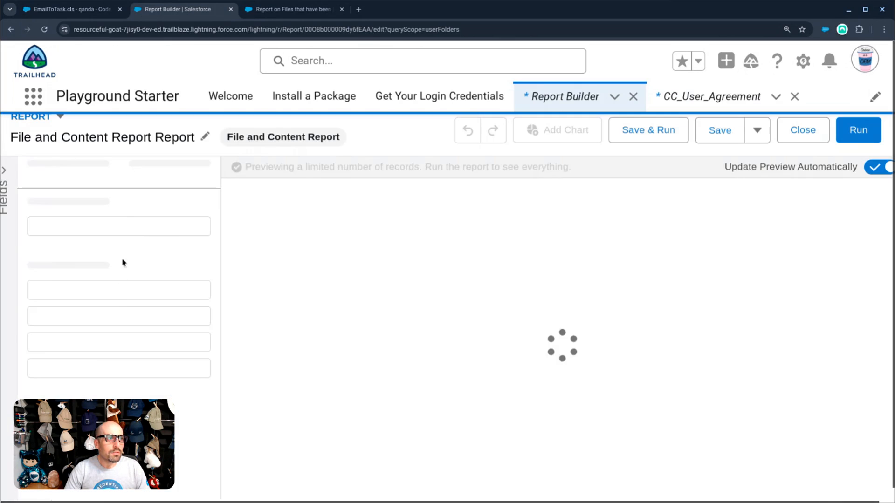
pyautogui.click(87, 351)
pyautogui.write('publish')
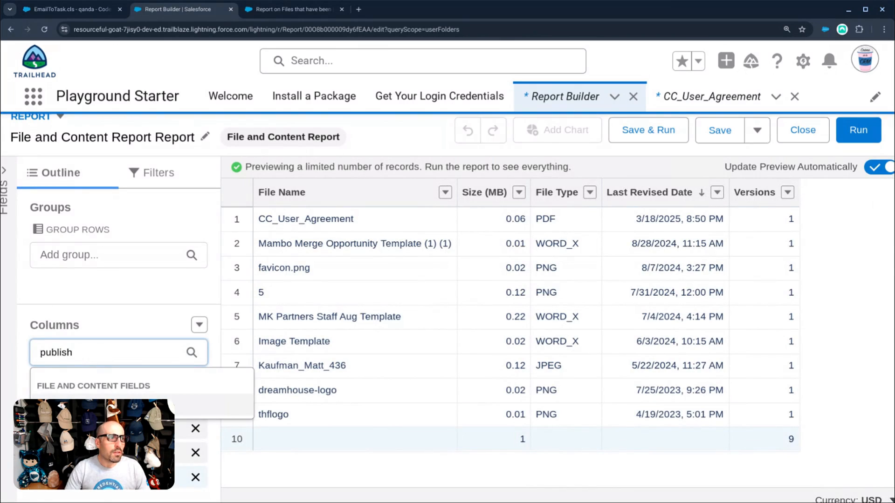
pyautogui.click(224, 404)
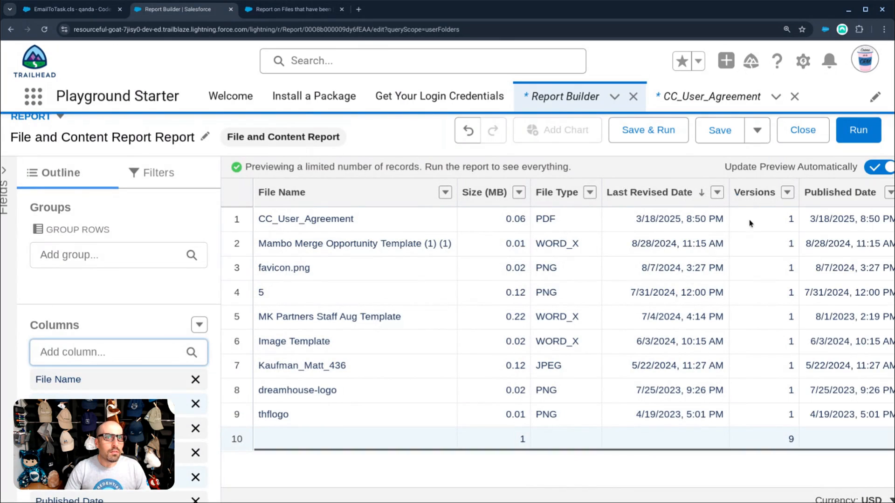
pyautogui.click(858, 130)
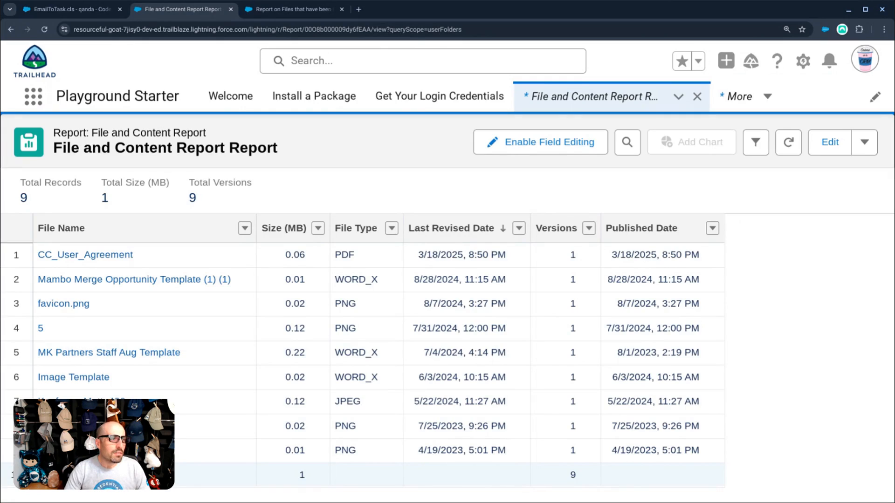
pyautogui.scroll(-1, 427, 281)
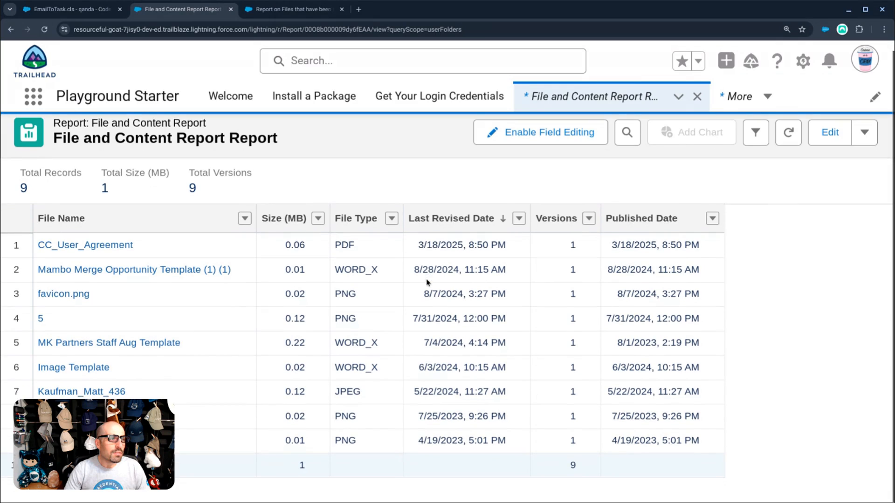
pyautogui.scroll(1, 312, 425)
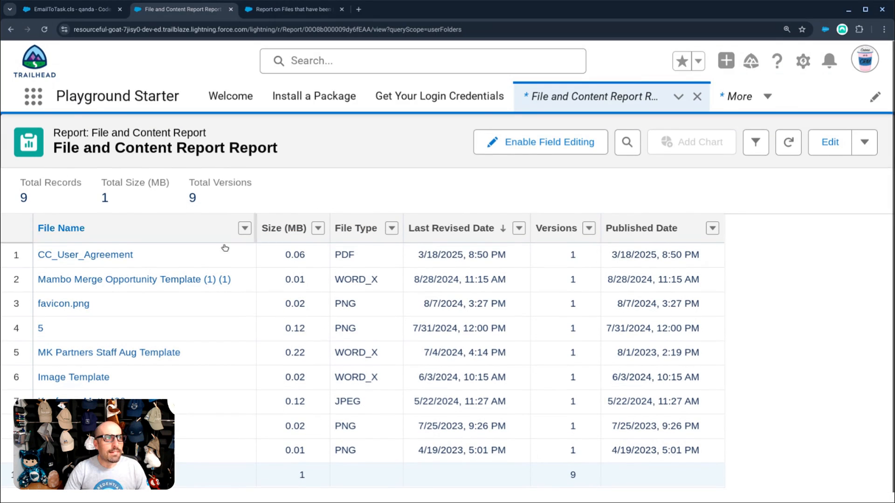
pyautogui.click(294, 10)
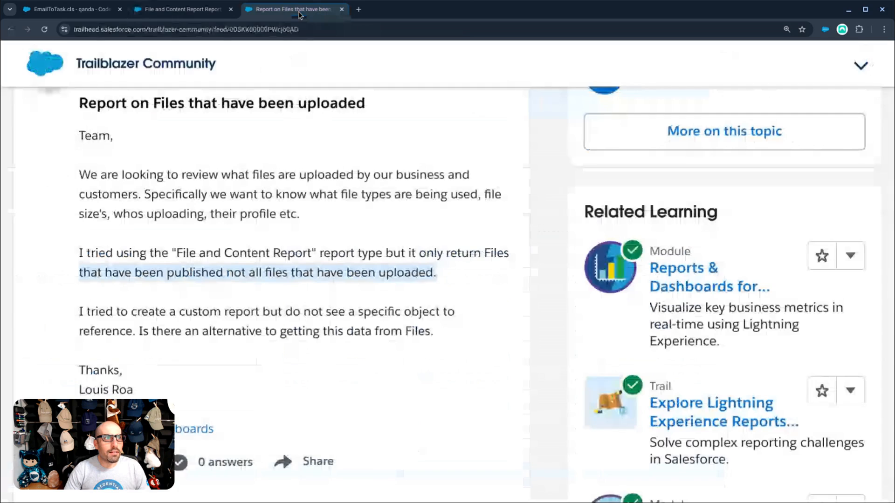
pyautogui.click(202, 11)
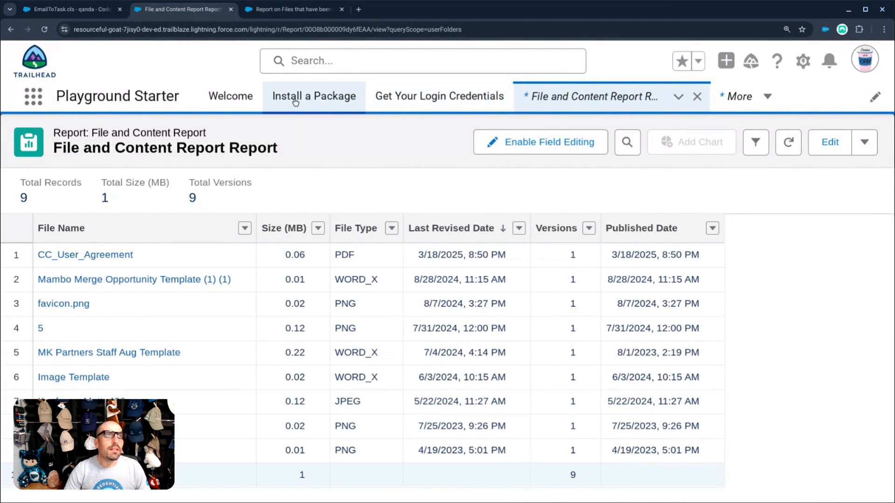
# - Search 'acc' in the App Launcher and go to Accounts
pyautogui.click(25, 106)
pyautogui.write('a')
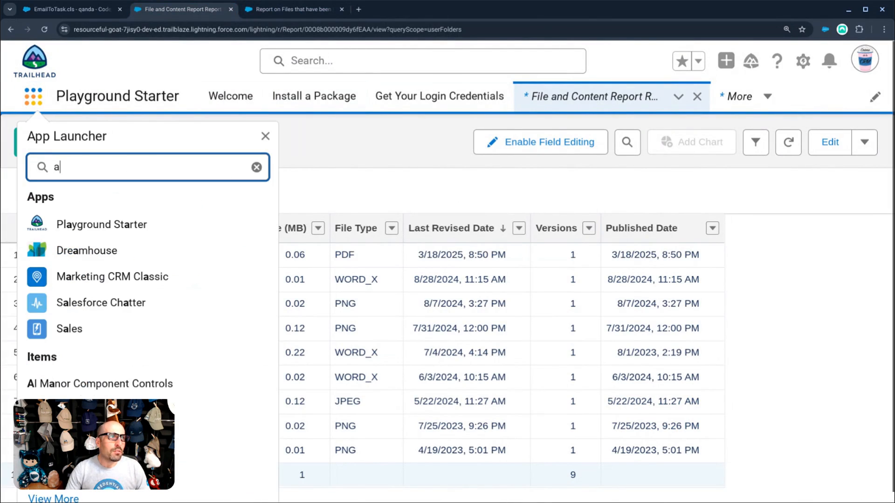
pyautogui.press('BackSpace')
pyautogui.press('Escape')
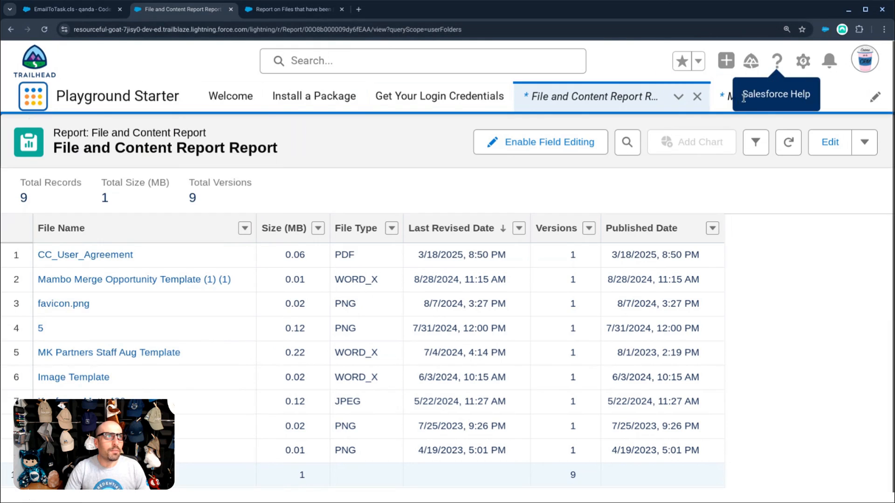
pyautogui.click(30, 103)
pyautogui.write('acc')
pyautogui.click(54, 268)
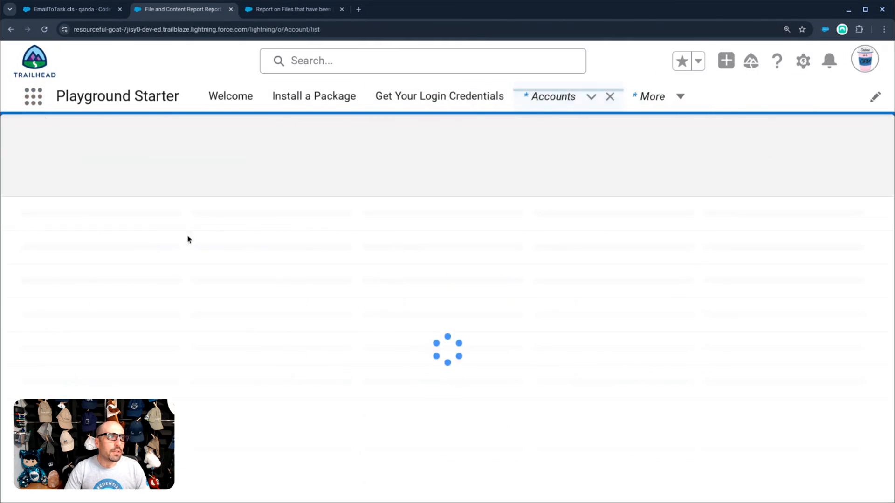
# - Open Farmers Coop. of Florida and scroll its related records to Notes & Attachments
pyautogui.click(140, 242)
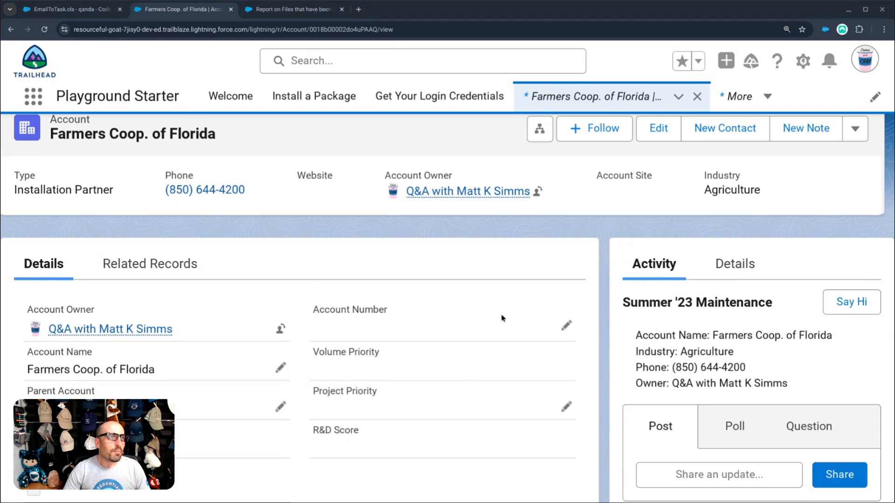
pyautogui.click(149, 261)
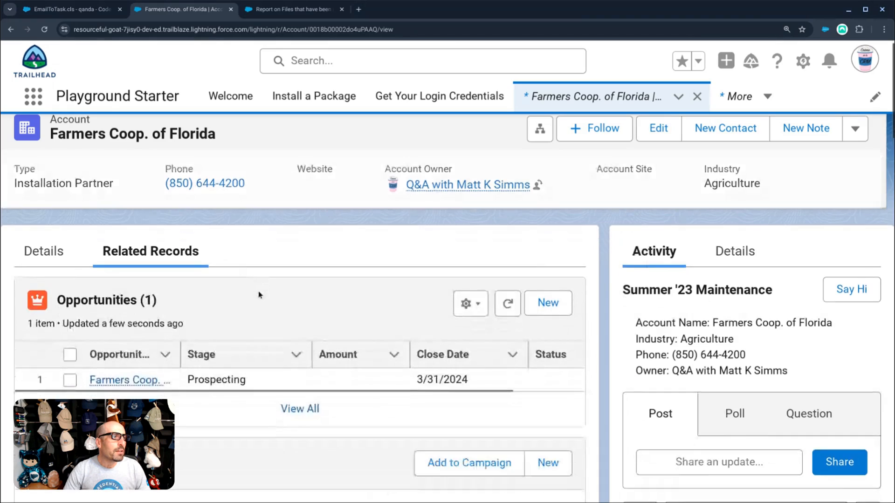
pyautogui.scroll(-10, 259, 295)
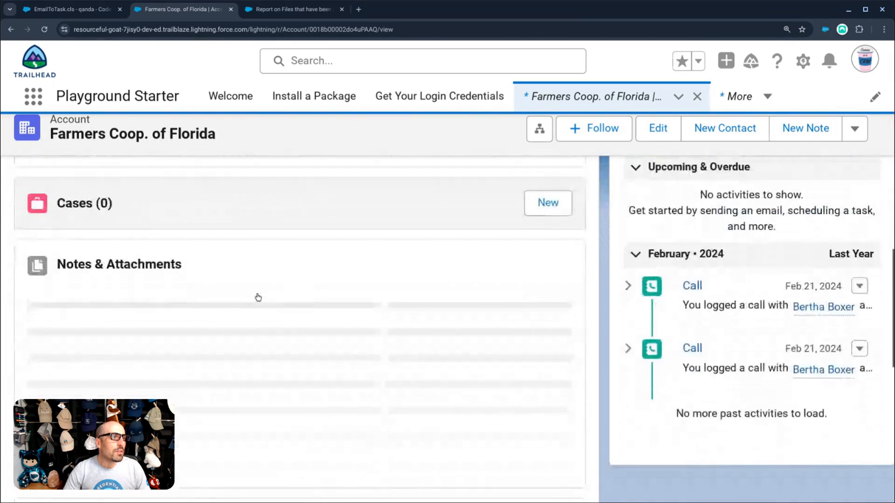
pyautogui.scroll(2, 232, 310)
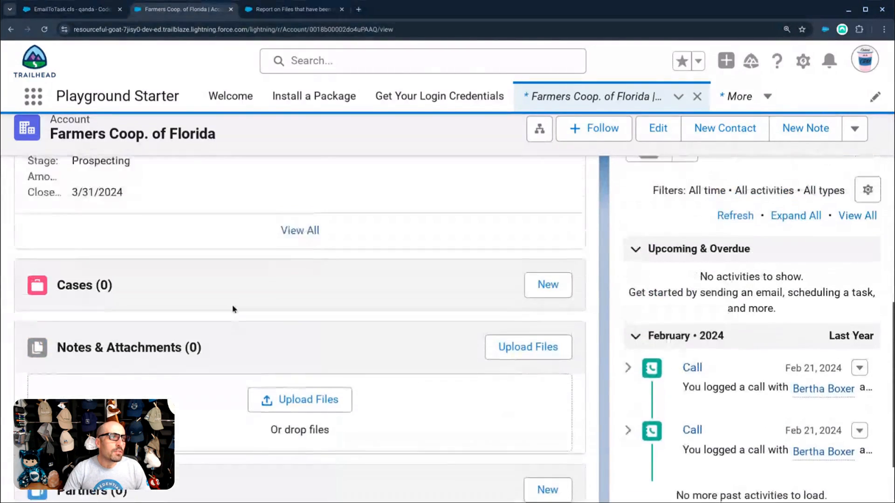
pyautogui.scroll(-1, 233, 309)
pyautogui.scroll(-2, 233, 309)
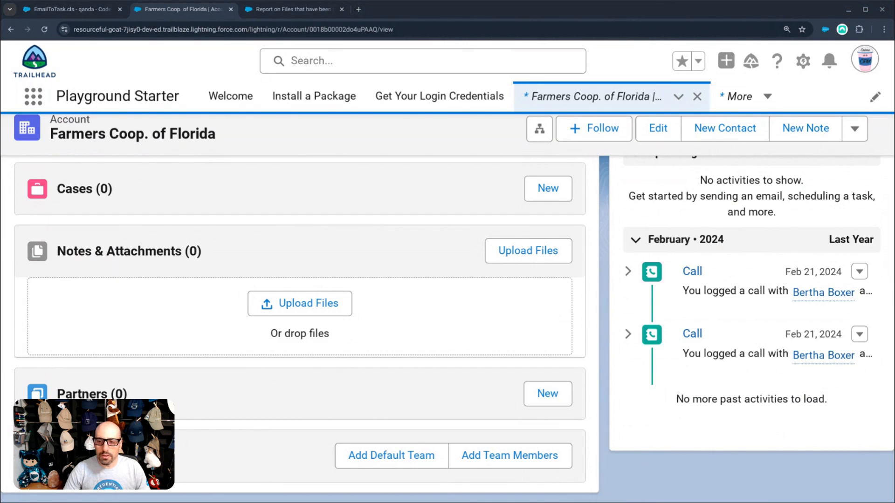
# - Drop logo_icon.svg into the account's Notes & Attachments, then go to File and Content Report Report
pyautogui.moveTo(554, 305); pyautogui.dragTo(553, 306)
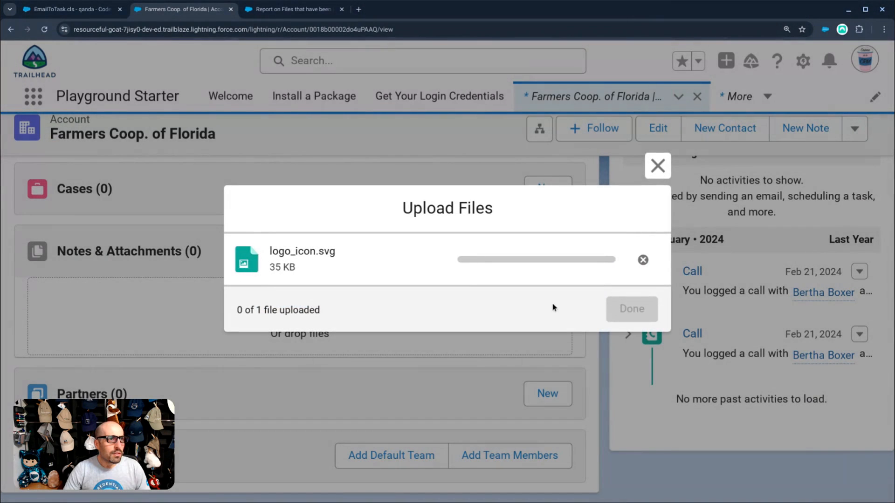
pyautogui.click(624, 308)
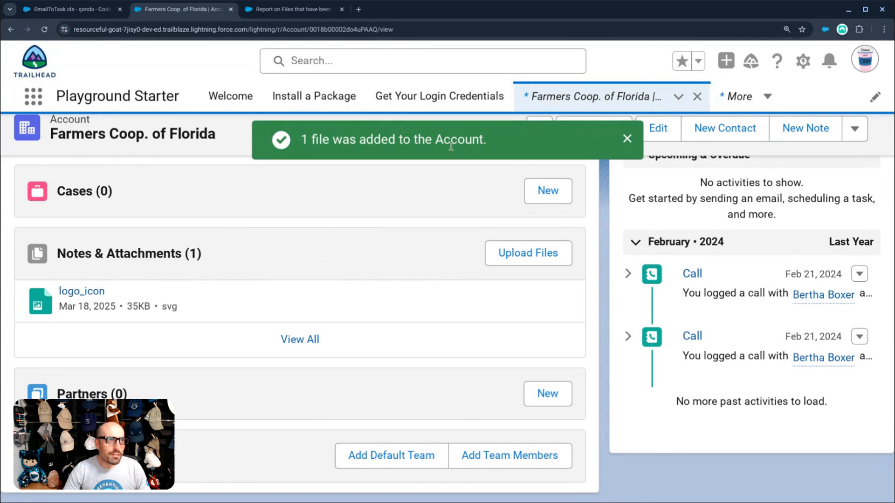
pyautogui.click(249, 10)
pyautogui.click(182, 9)
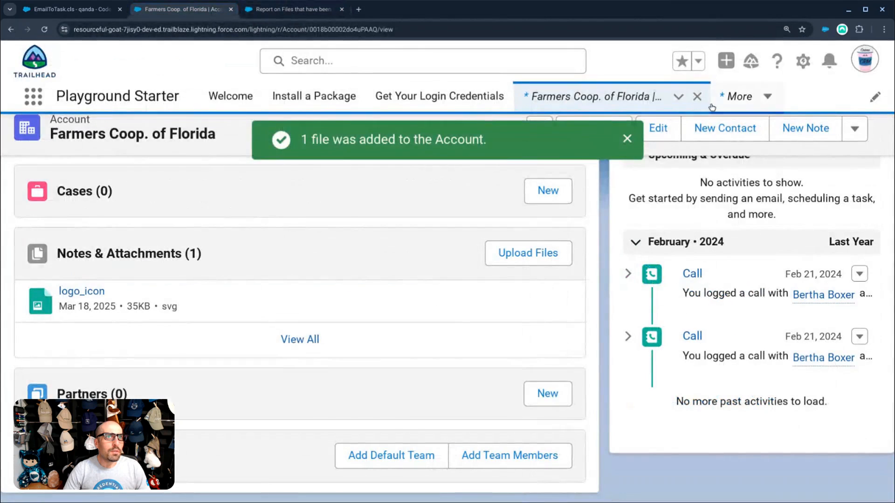
pyautogui.click(739, 96)
pyautogui.click(704, 160)
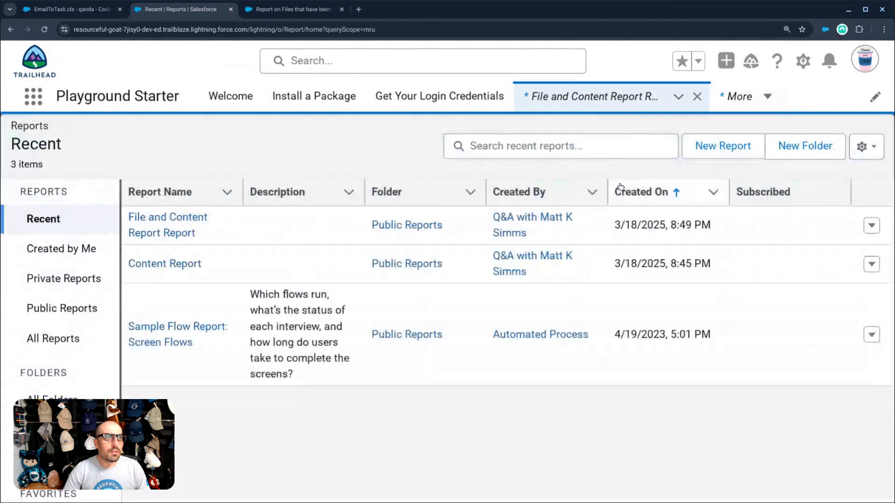
# - Open the file report and sort it by Last Revised Date, newest first
pyautogui.click(179, 223)
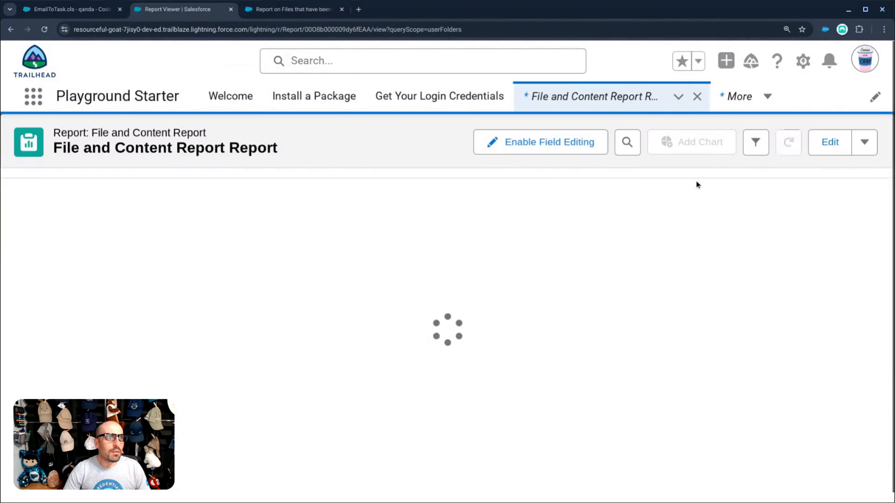
pyautogui.scroll(-1, 235, 266)
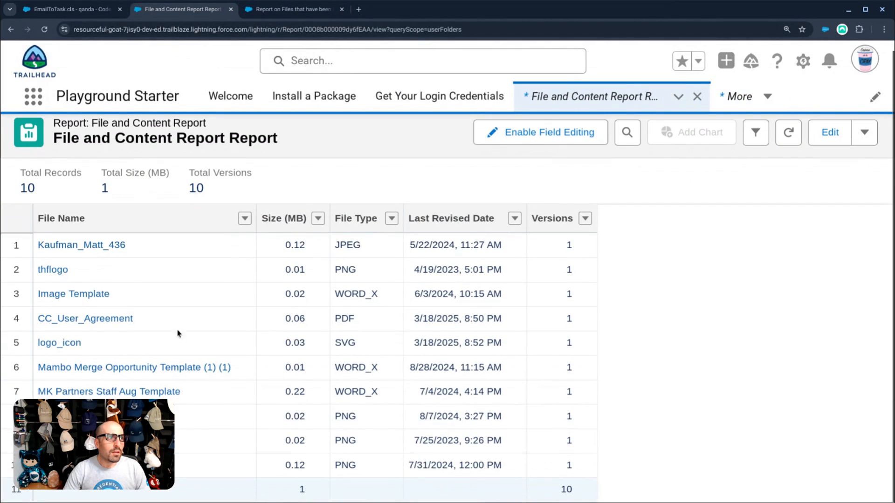
pyautogui.click(451, 219)
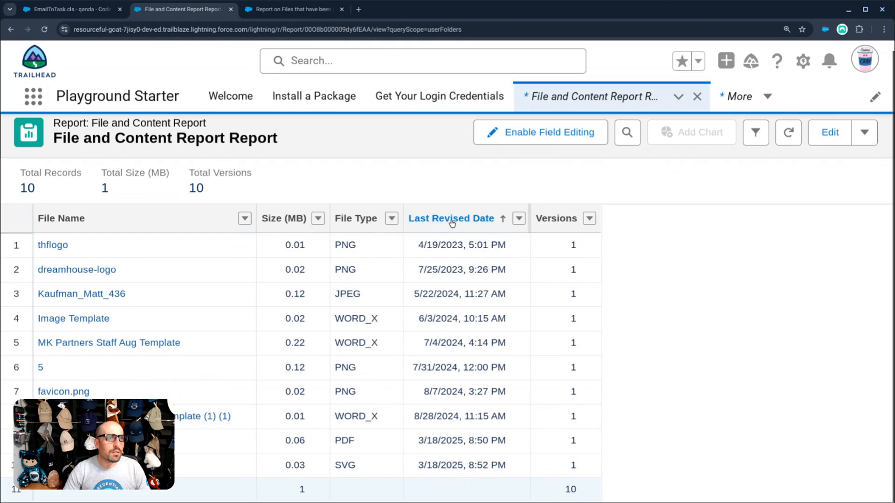
pyautogui.click(474, 220)
pyautogui.click(864, 133)
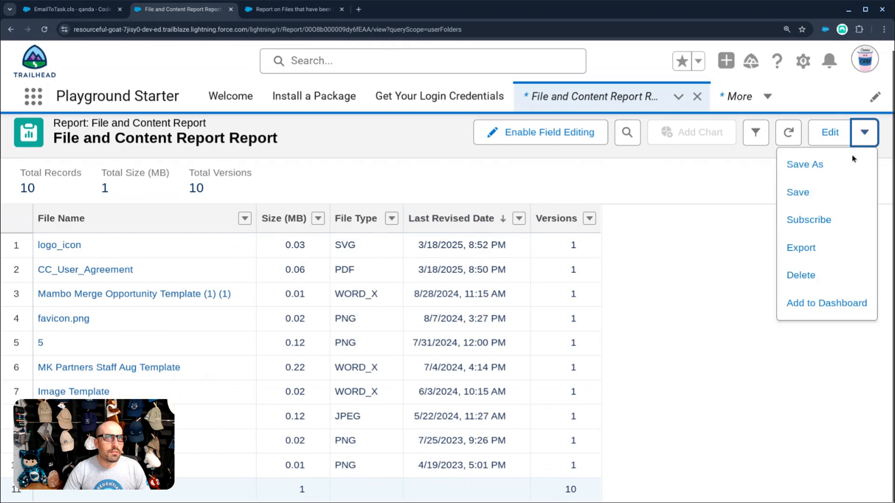
pyautogui.click(807, 201)
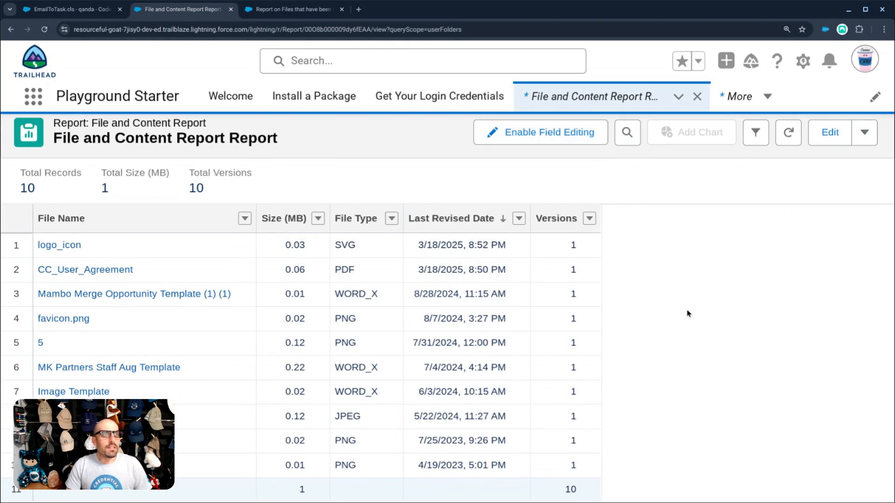
# - In the editor, add a Published Date column and move Versions ahead of Last Revised Date
pyautogui.click(830, 133)
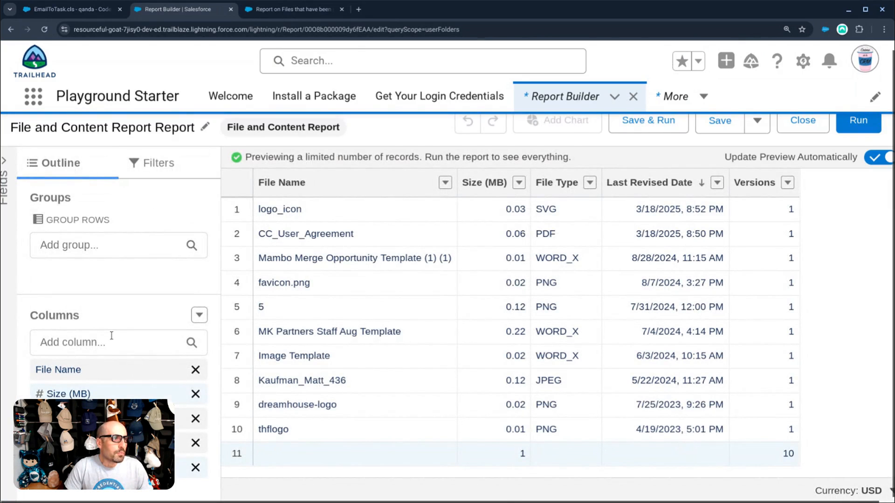
pyautogui.click(112, 336)
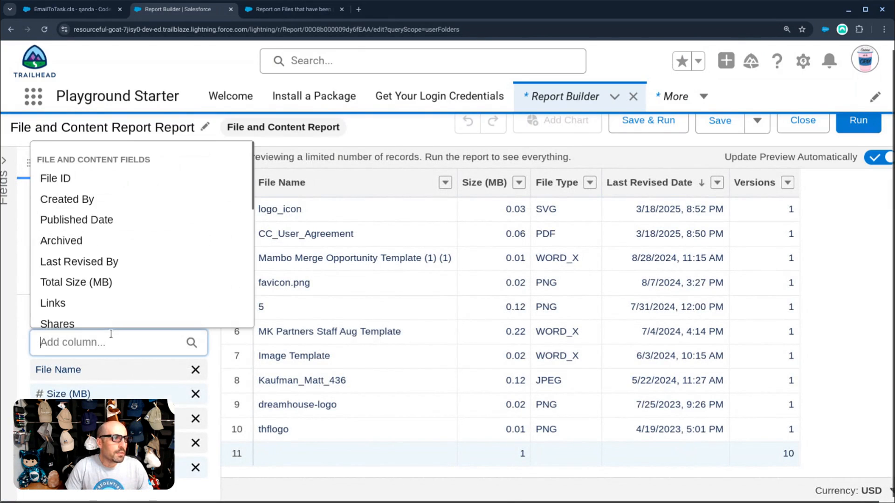
pyautogui.write('pub')
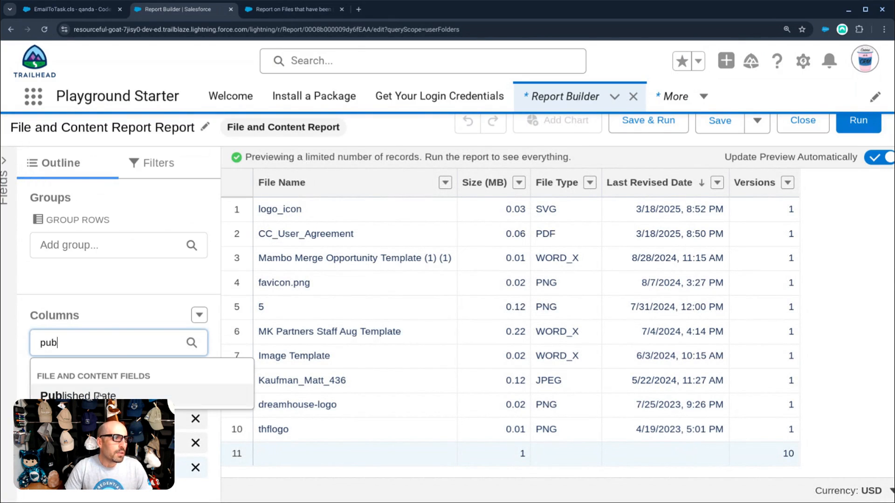
pyautogui.click(78, 396)
pyautogui.moveTo(70, 467); pyautogui.dragTo(70, 443)
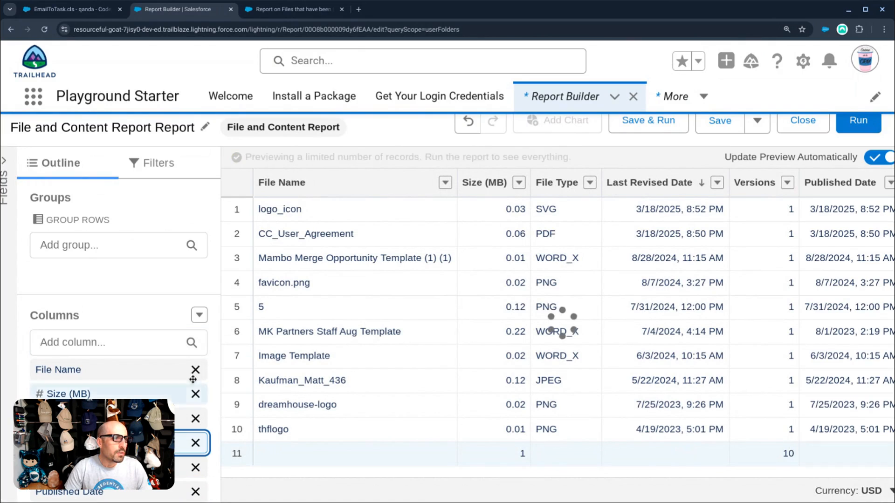
# - Add a Created By column and run the report
pyautogui.click(74, 341)
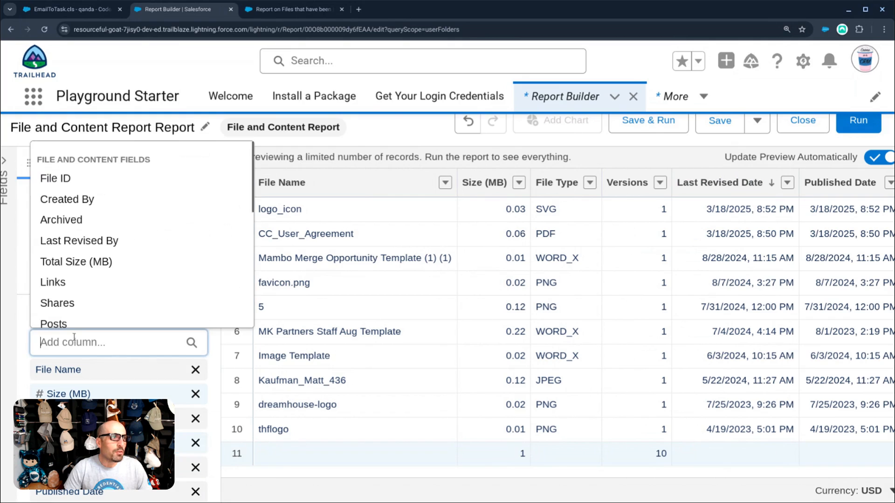
pyautogui.scroll(1, 102, 231)
pyautogui.click(104, 217)
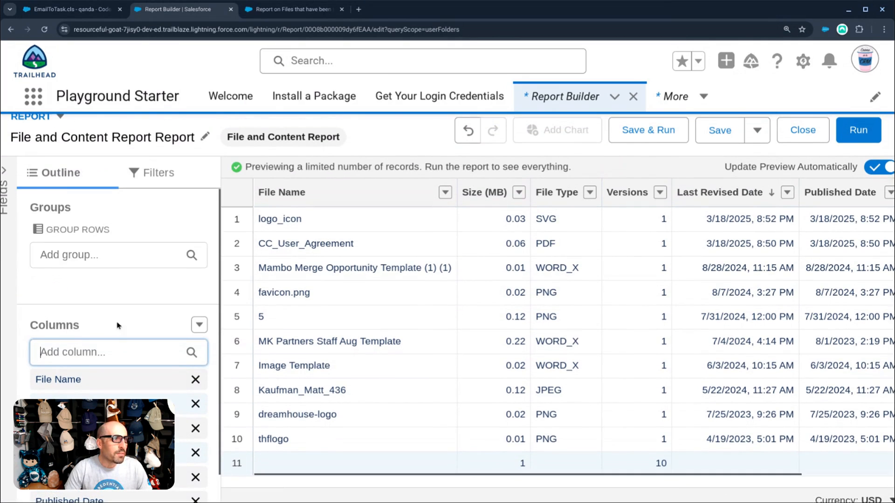
pyautogui.scroll(-1, 116, 330)
pyautogui.click(111, 304)
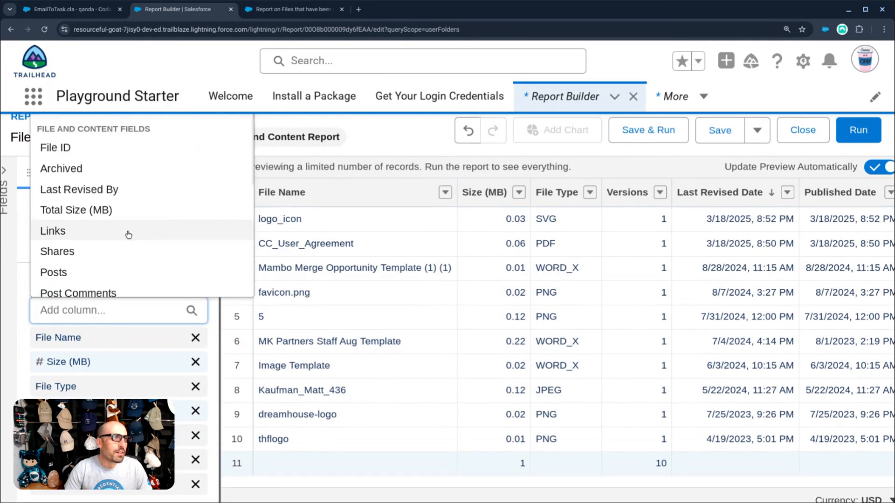
pyautogui.scroll(-4, 126, 234)
pyautogui.scroll(-4, 116, 247)
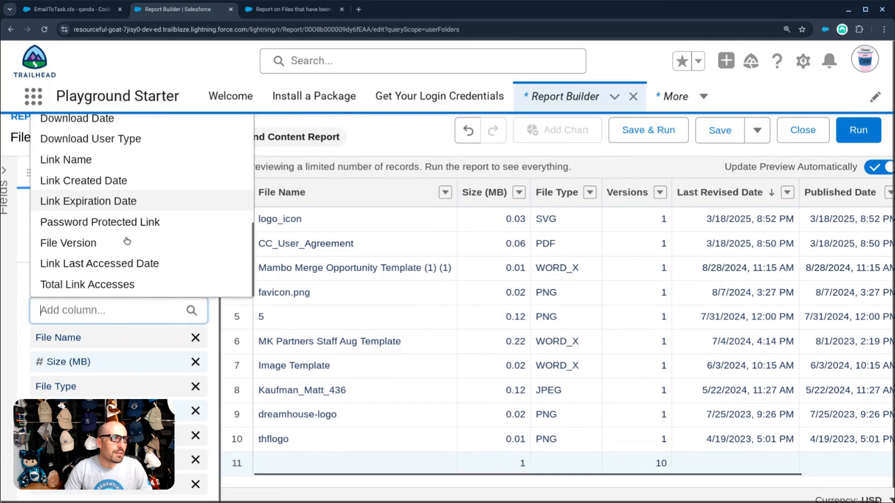
pyautogui.click(27, 230)
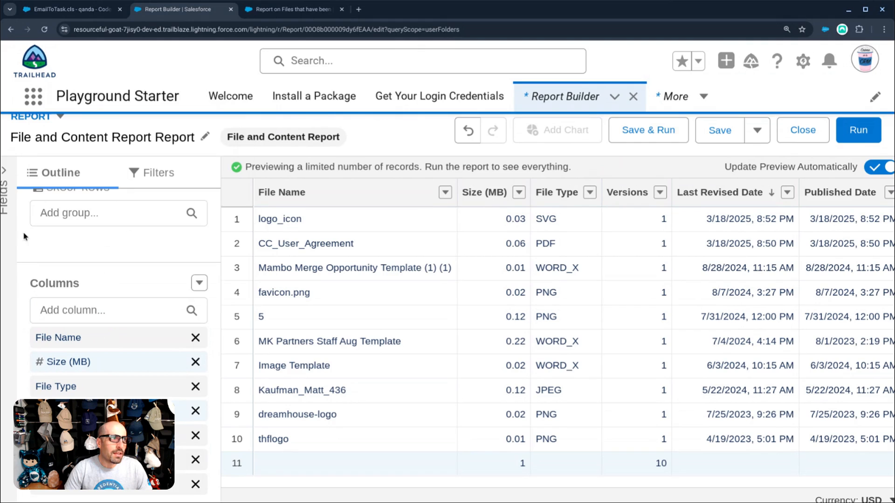
pyautogui.click(858, 130)
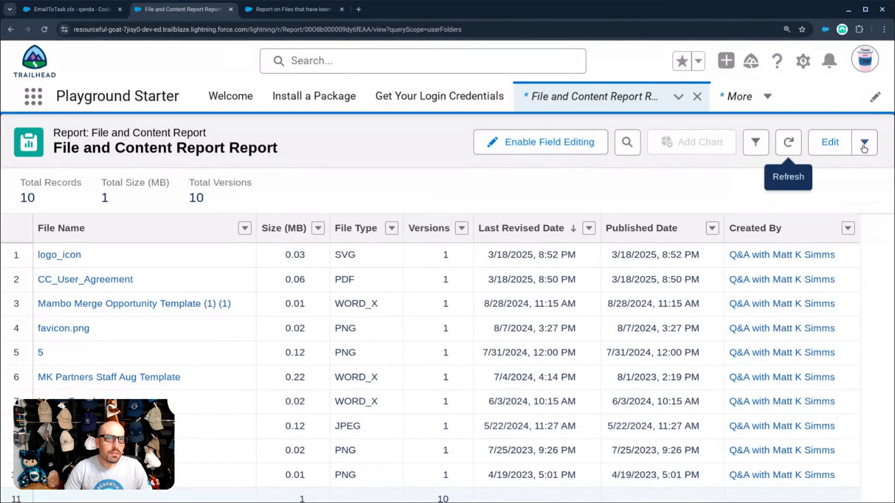
# - Save the updated report, then open the logo_icon file record and view its details
pyautogui.click(864, 148)
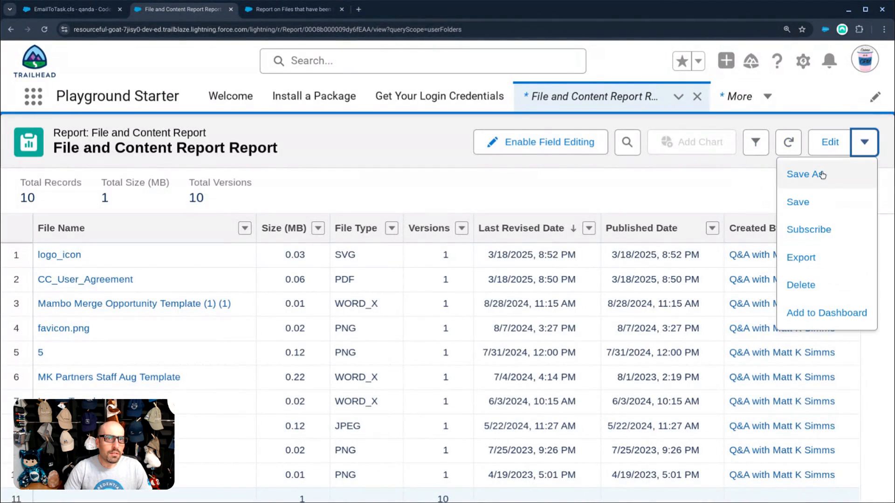
pyautogui.click(811, 202)
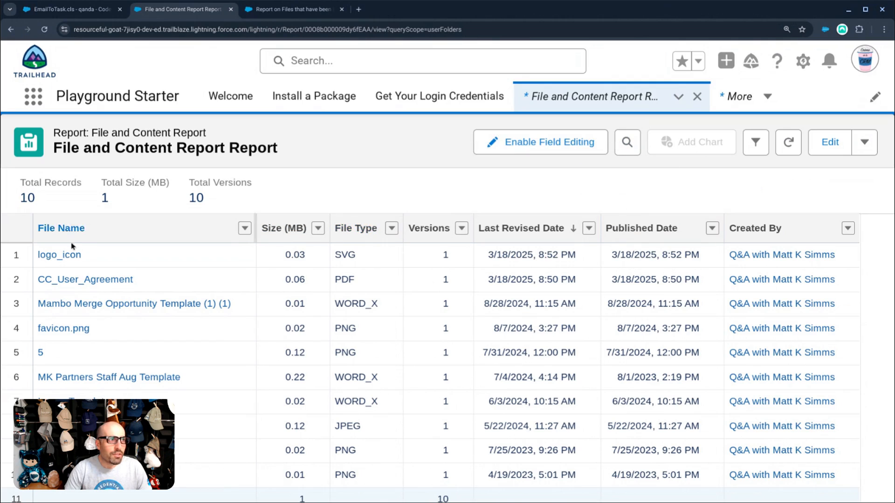
pyautogui.click(70, 255)
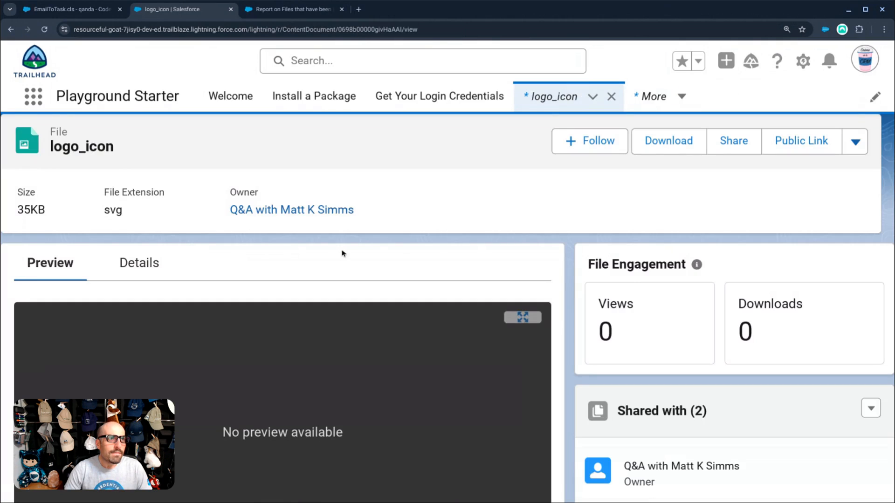
pyautogui.scroll(-7, 342, 253)
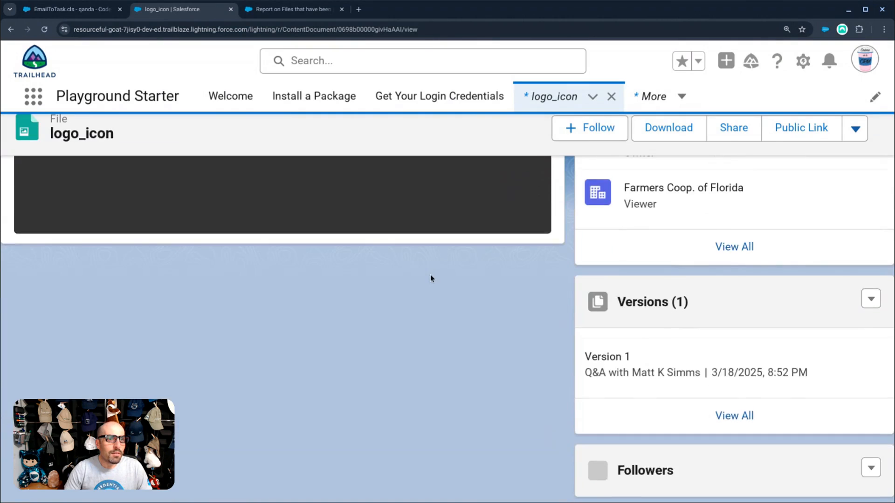
pyautogui.scroll(7, 430, 278)
pyautogui.click(156, 267)
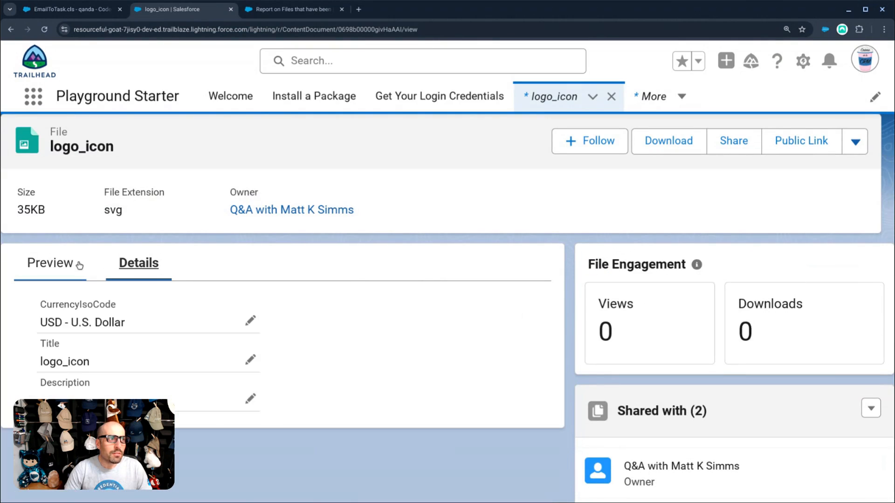
pyautogui.click(57, 264)
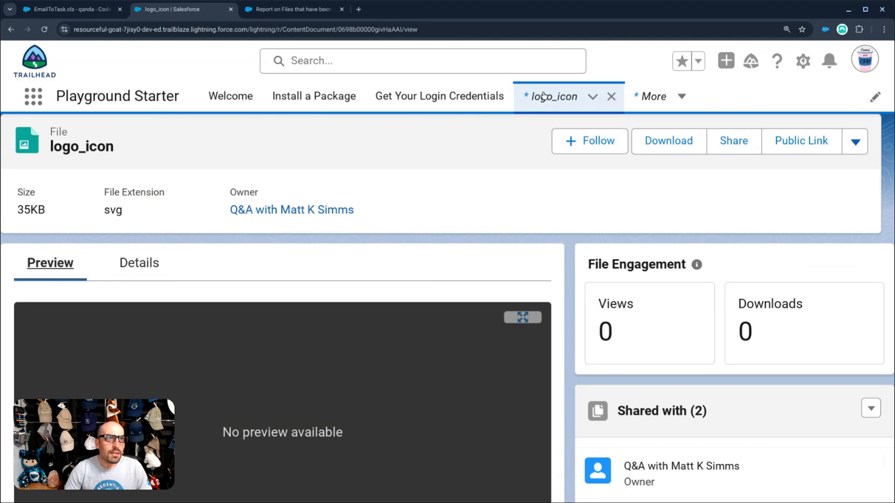
# - Reopen the File and Content Report Report, rerun it from the editor, then open Setup
pyautogui.click(649, 97)
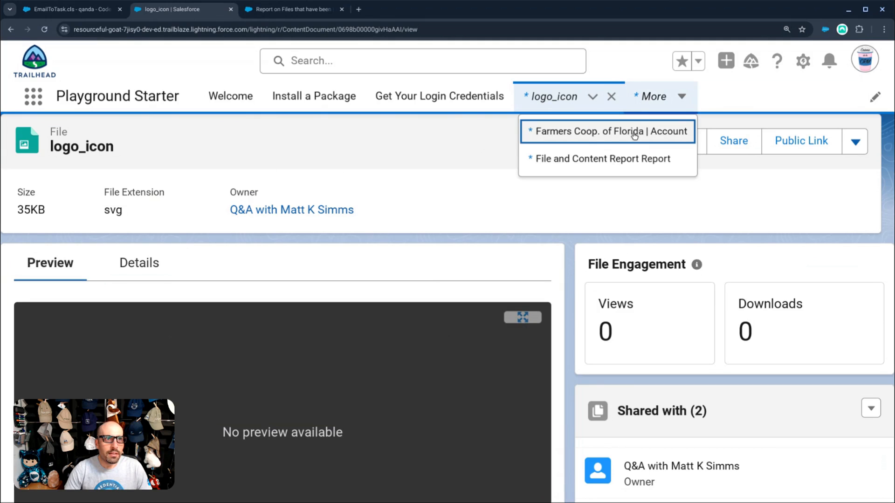
pyautogui.click(623, 157)
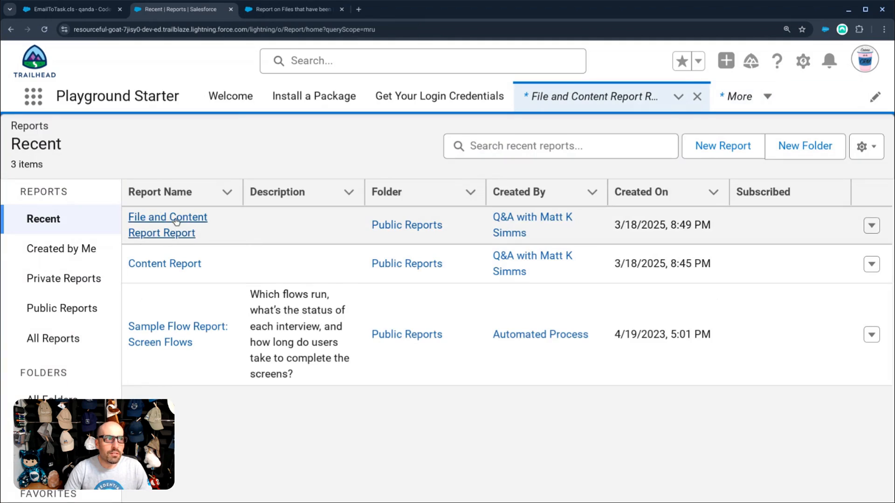
pyautogui.click(168, 221)
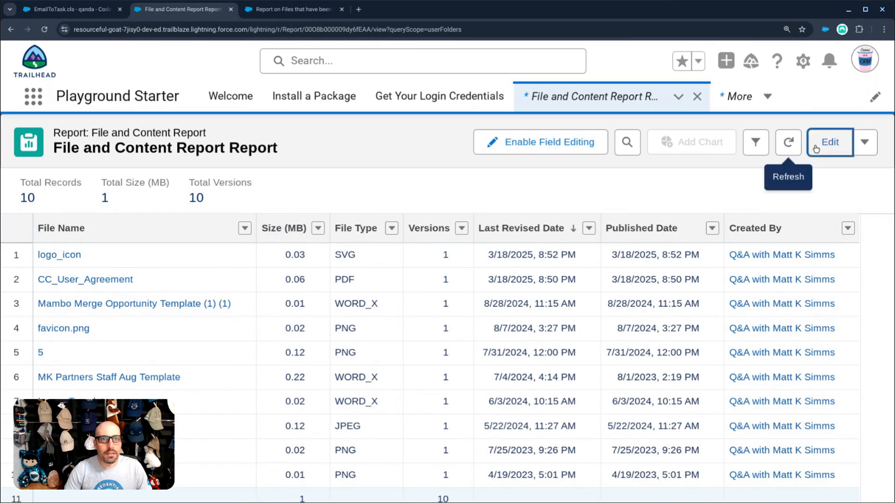
pyautogui.click(830, 142)
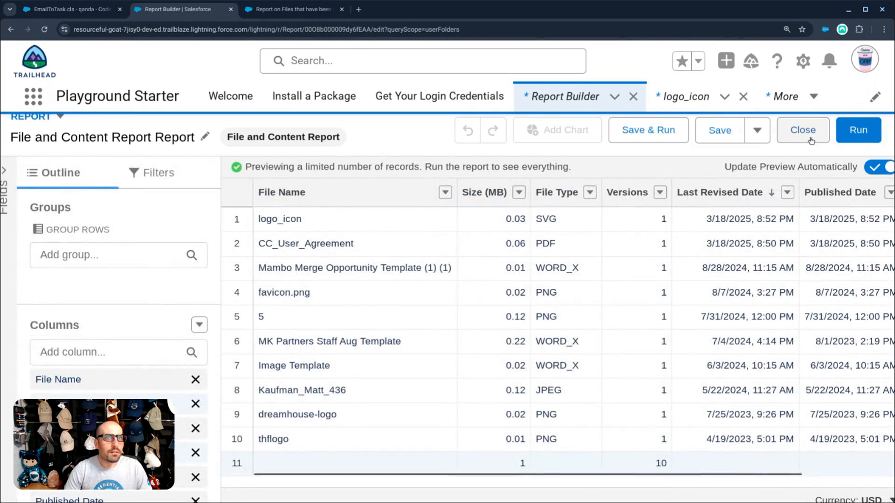
pyautogui.click(858, 130)
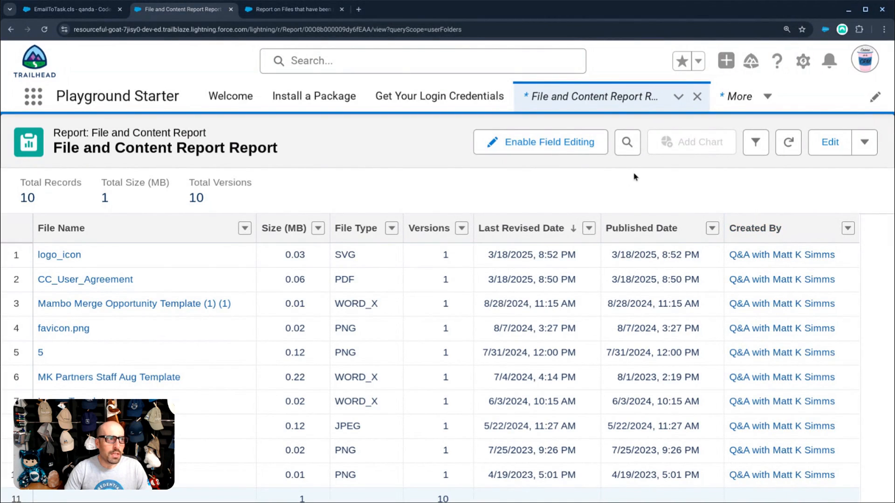
pyautogui.click(802, 65)
# - Go to Setup, filter Quick Find by 'report', and open the Report Types page past its intro
pyautogui.click(761, 122)
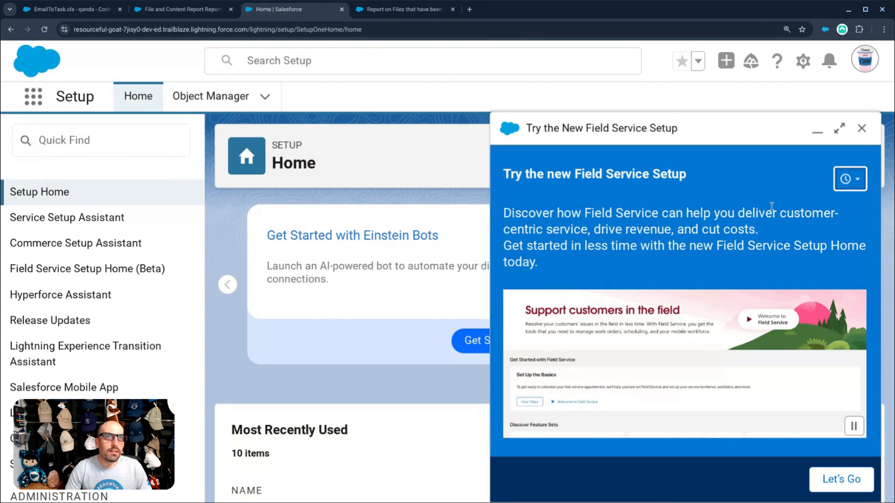
pyautogui.click(861, 128)
pyautogui.write('re')
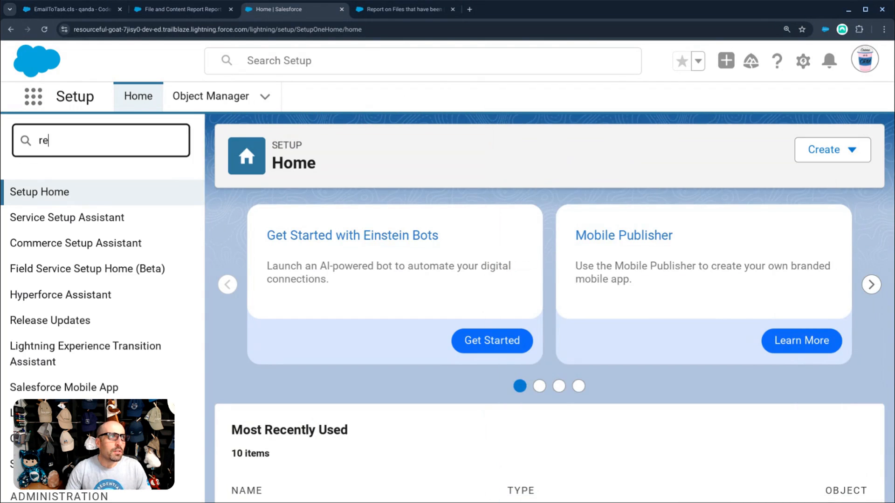
pyautogui.write('port')
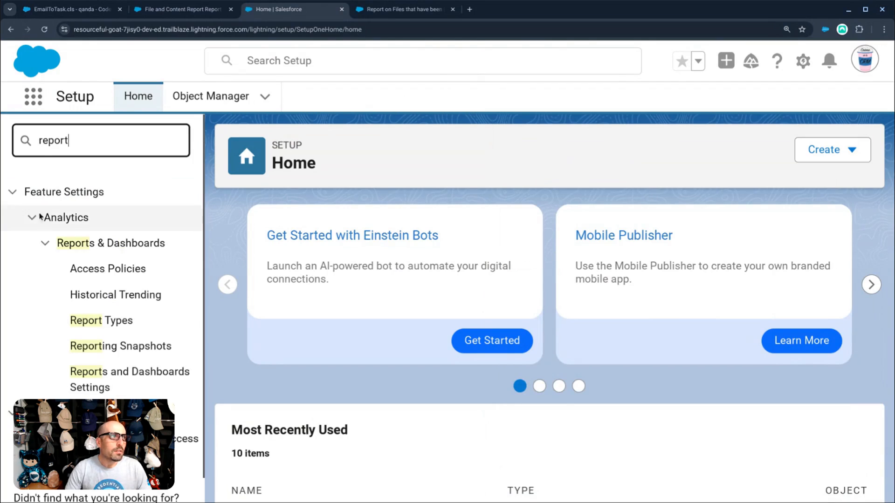
pyautogui.click(116, 329)
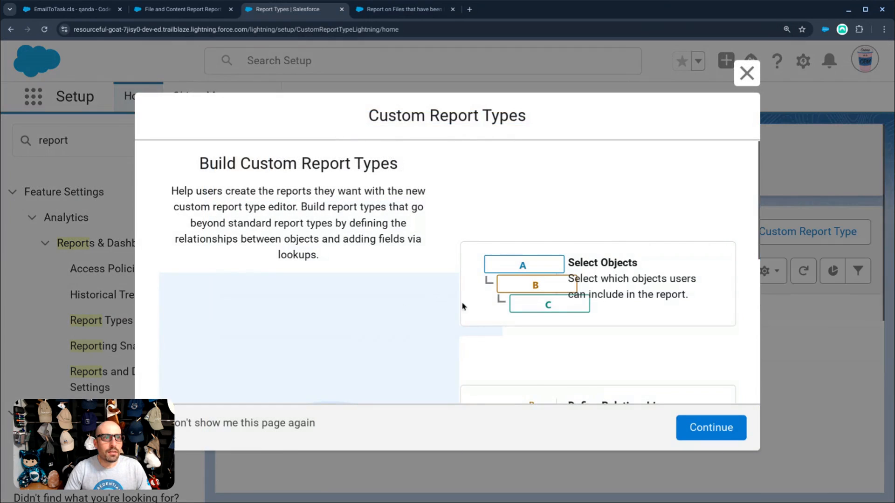
pyautogui.click(678, 425)
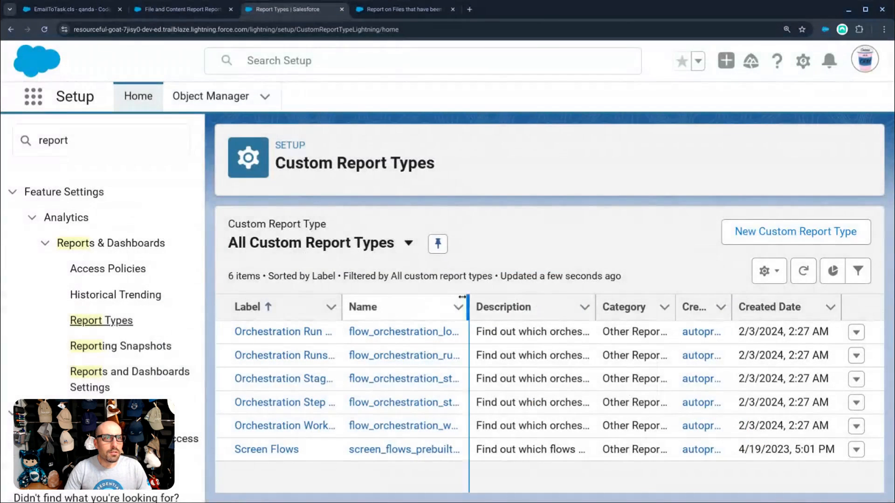
# - Start a new custom report type and browse the primary object list
pyautogui.click(811, 232)
pyautogui.scroll(-5, 326, 327)
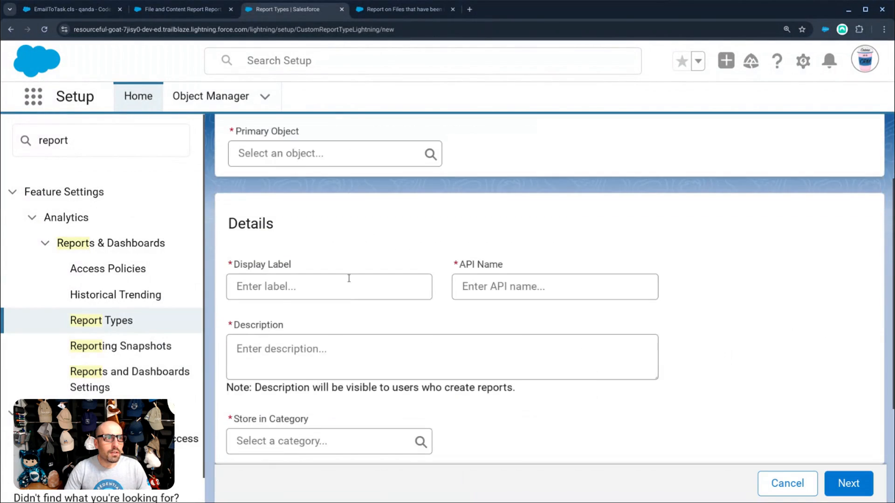
pyautogui.scroll(2, 340, 233)
pyautogui.click(339, 231)
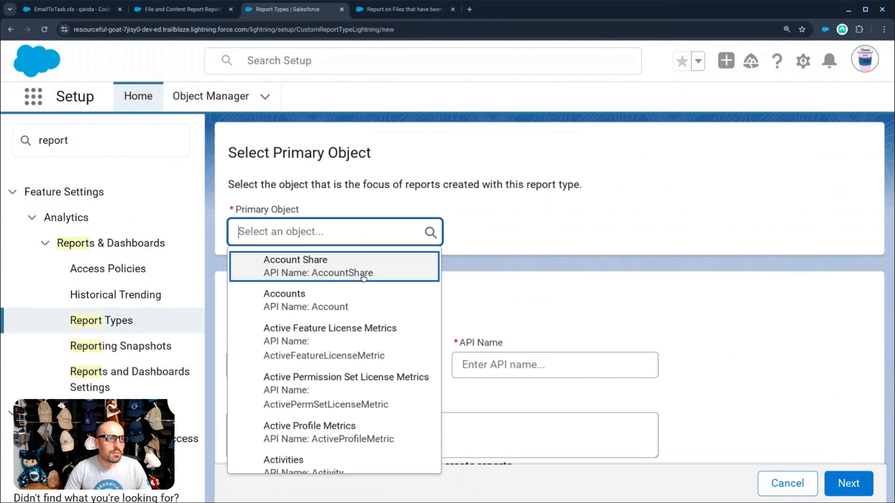
pyautogui.scroll(-4, 366, 305)
pyautogui.scroll(-10, 366, 305)
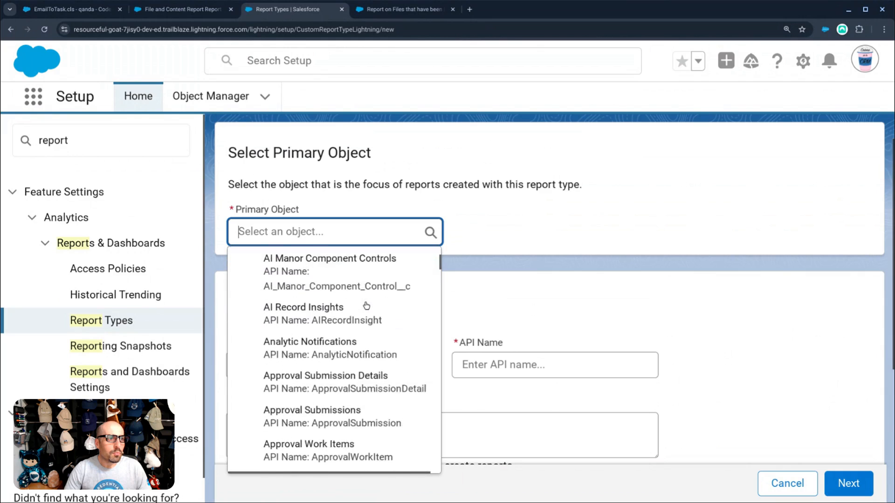
pyautogui.scroll(-5, 366, 307)
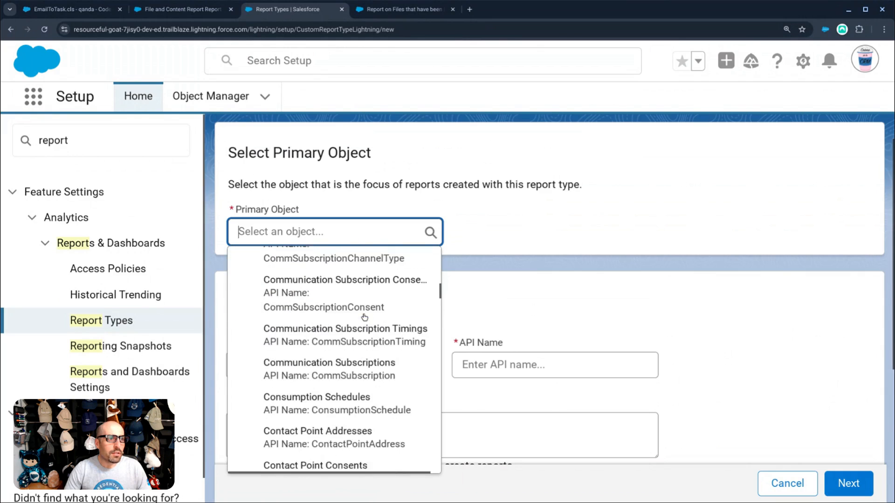
pyautogui.scroll(-6, 364, 316)
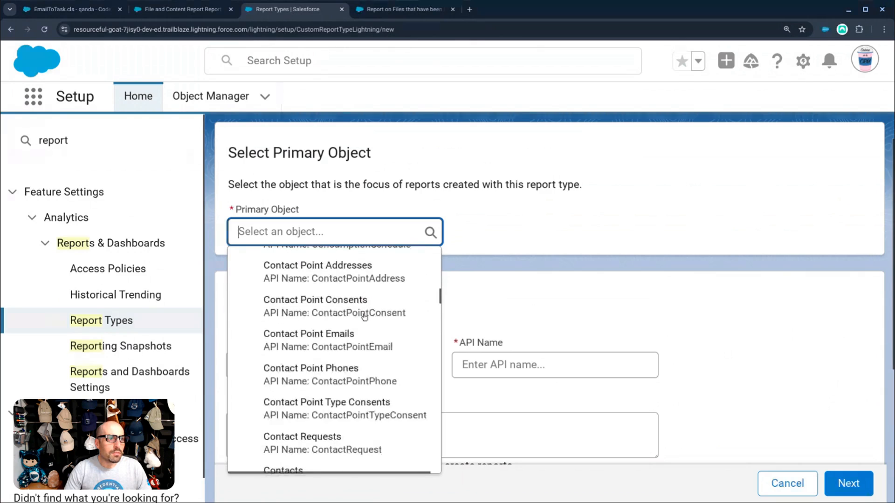
pyautogui.scroll(3, 365, 317)
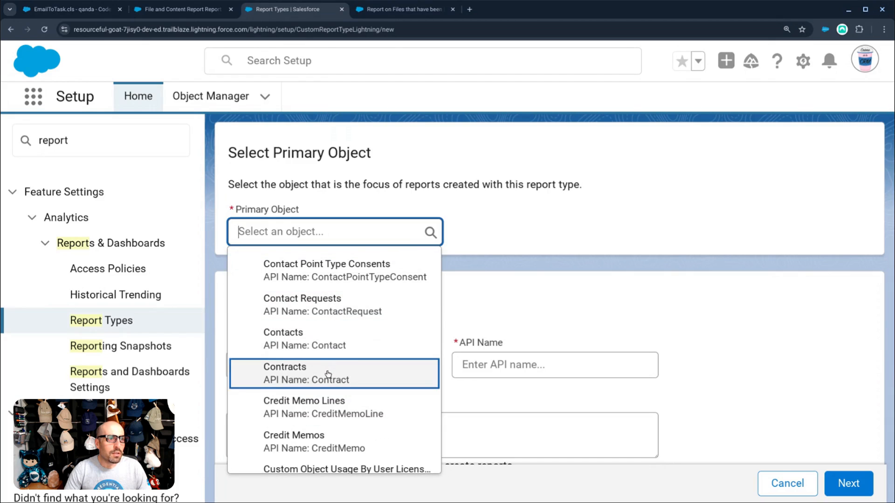
# - Search objects for File, Content, Document and Version, then pick Users as primary object
pyautogui.write('Fil')
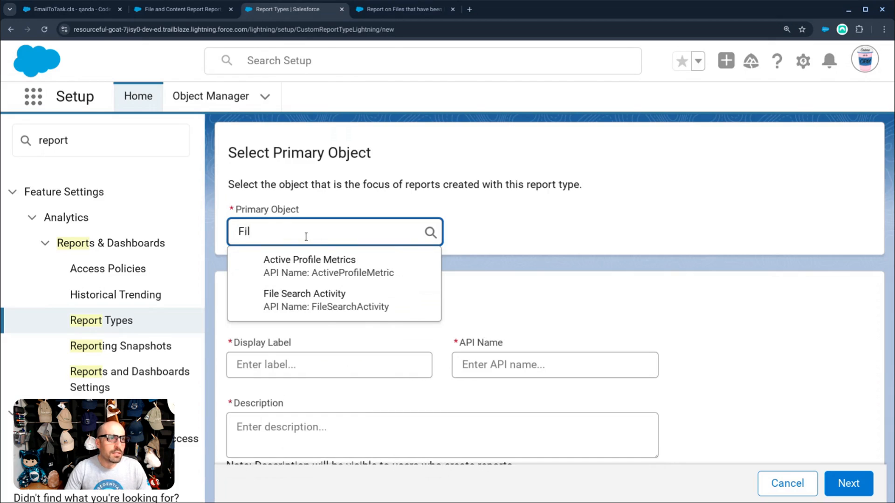
pyautogui.hotkey('ctrl', 'a')
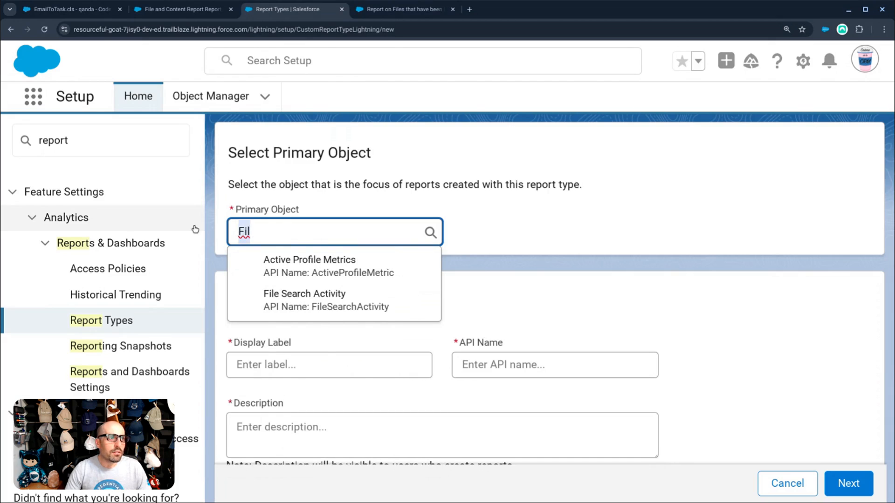
pyautogui.write('Conten')
pyautogui.press('BackSpace')
pyautogui.press('BackSpace')
pyautogui.press('BackSpace')
pyautogui.press('BackSpace')
pyautogui.press('BackSpace')
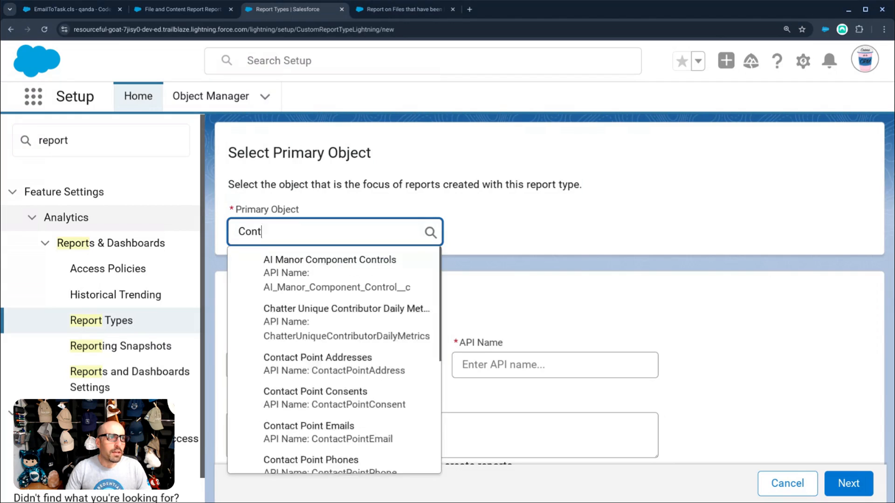
pyautogui.write('File')
pyautogui.press('BackSpace')
pyautogui.press('BackSpace')
pyautogui.press('BackSpace')
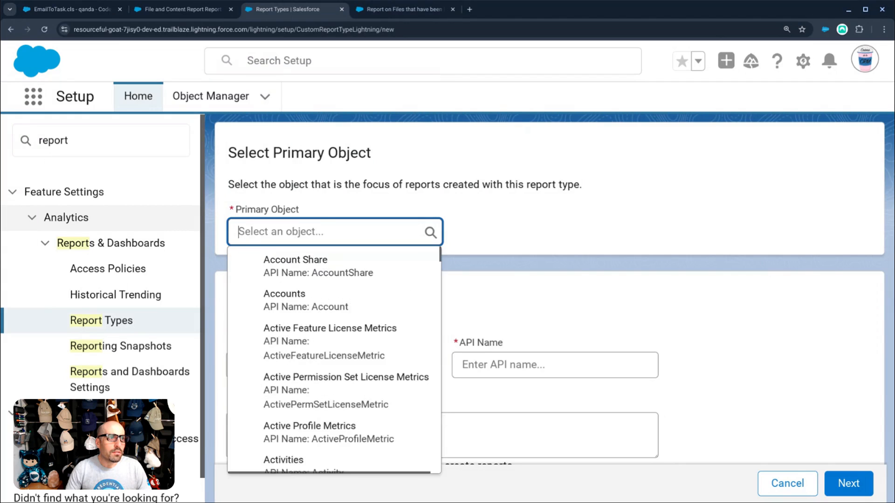
pyautogui.write('Docu')
pyautogui.press('BackSpace')
pyautogui.press('BackSpace')
pyautogui.press('BackSpace')
pyautogui.write('Ver')
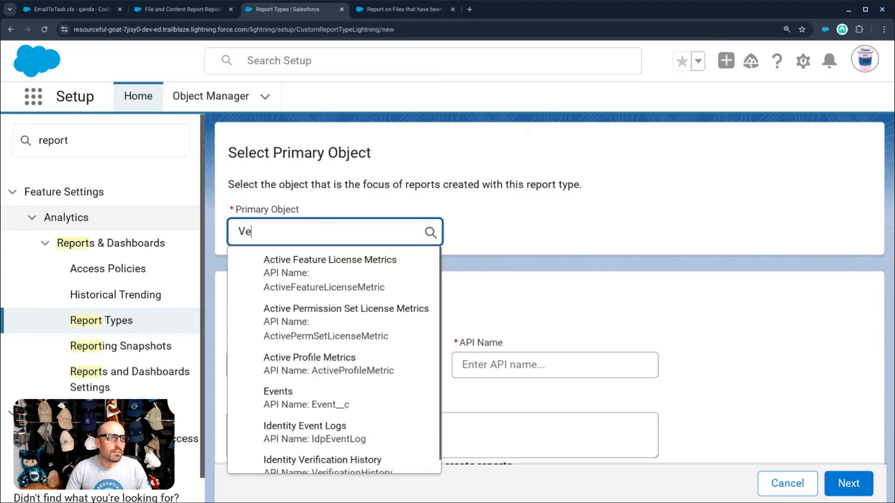
pyautogui.press('BackSpace')
pyautogui.press('BackSpace')
pyautogui.press('BackSpace')
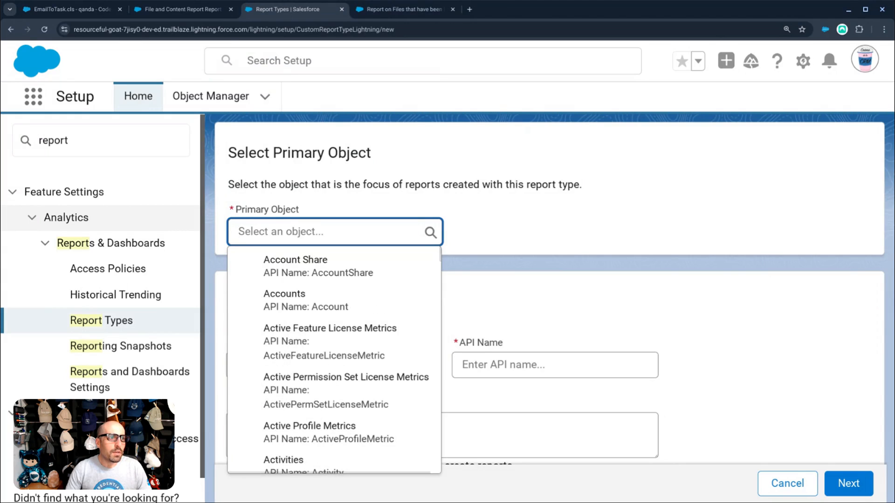
pyautogui.write('Fil')
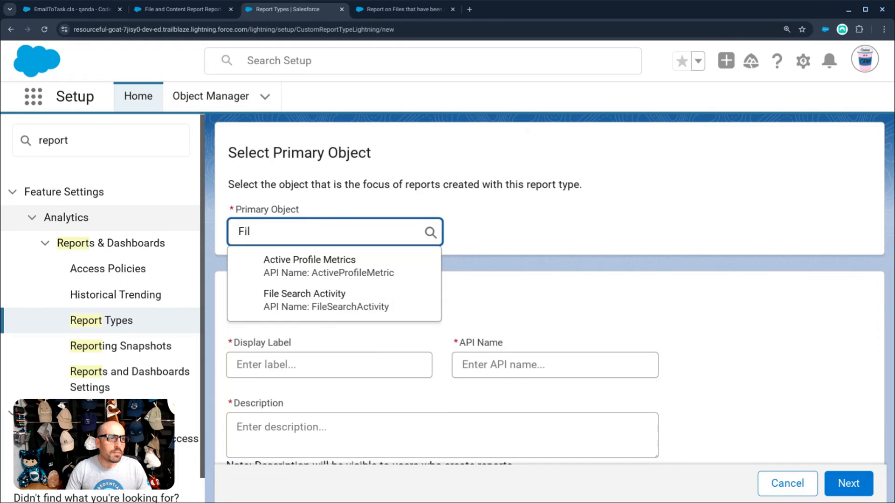
pyautogui.press('BackSpace')
pyautogui.press('BackSpace')
pyautogui.press('BackSpace')
pyautogui.write('Con')
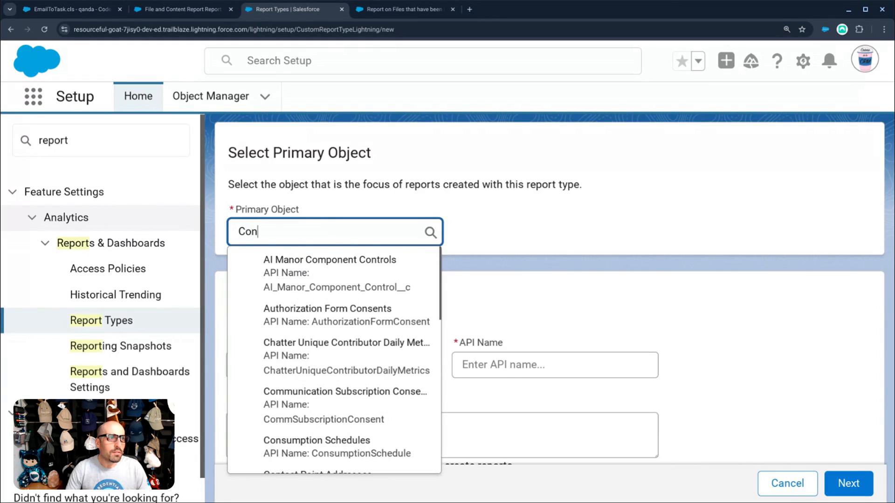
pyautogui.press('BackSpace')
pyautogui.press('BackSpace')
pyautogui.press('BackSpace')
pyautogui.write('User')
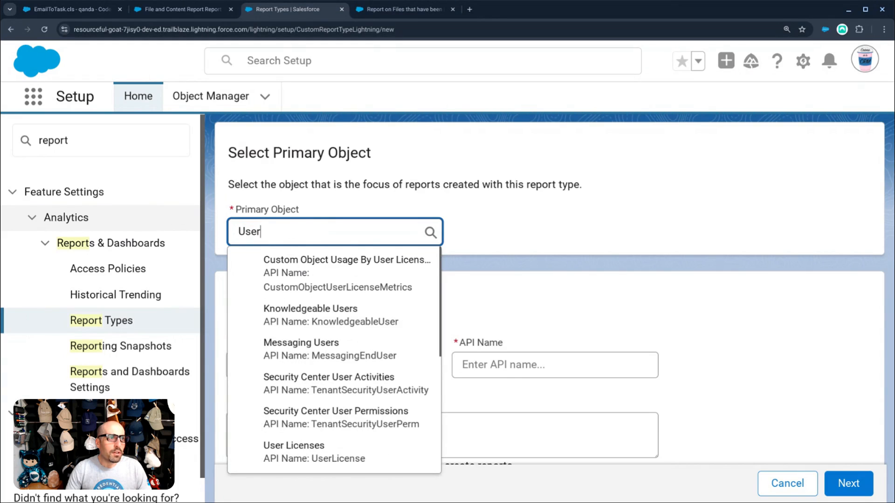
pyautogui.scroll(-3, 296, 354)
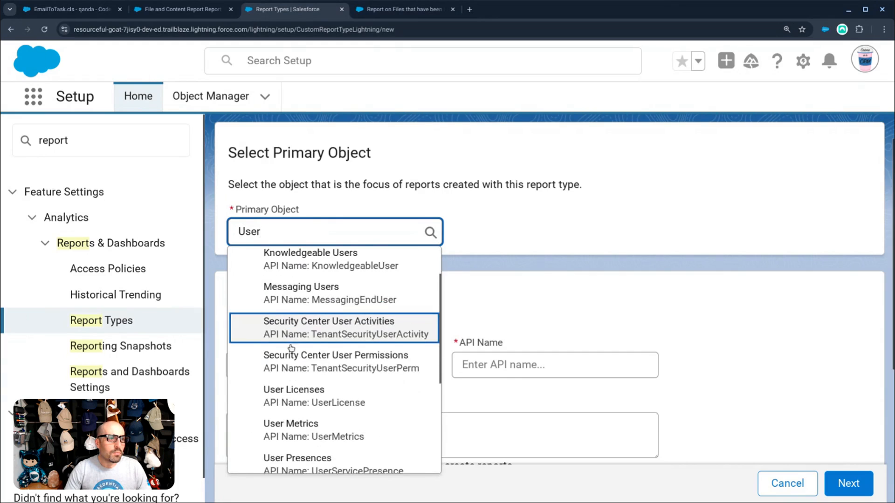
pyautogui.scroll(-3, 296, 358)
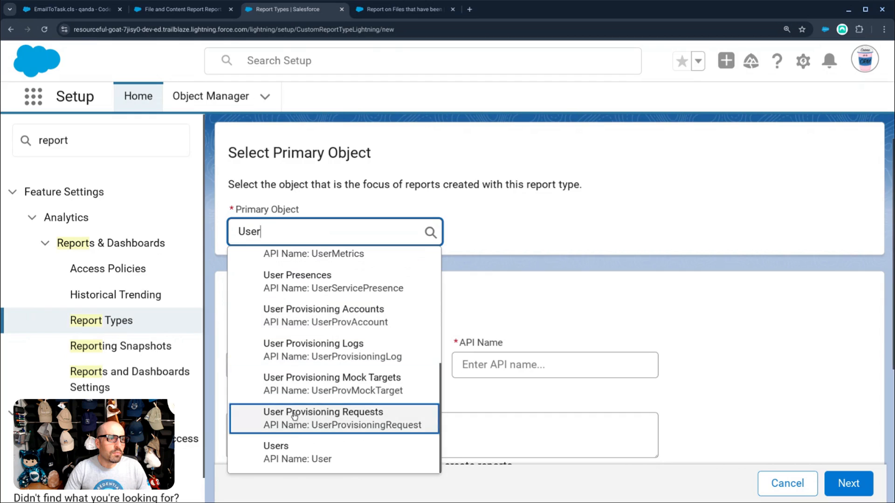
pyautogui.click(292, 449)
# - Begin the report type's display label as 'Users and'
pyautogui.click(309, 362)
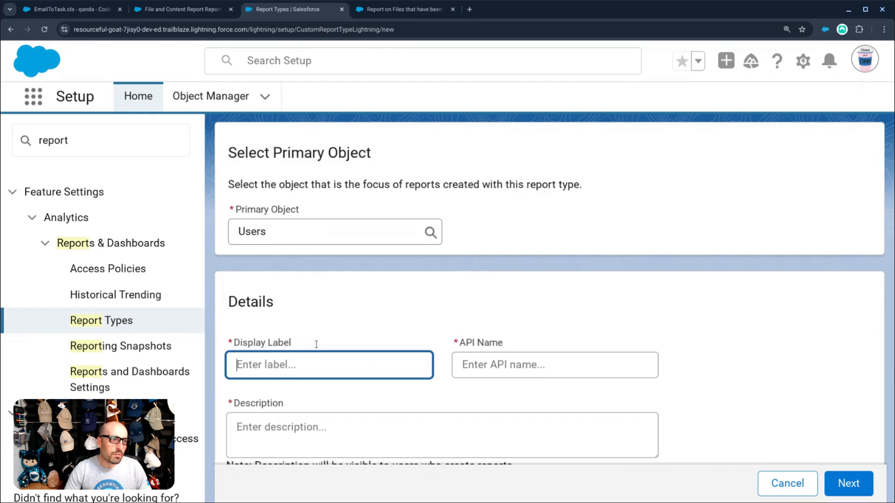
pyautogui.scroll(-5, 314, 354)
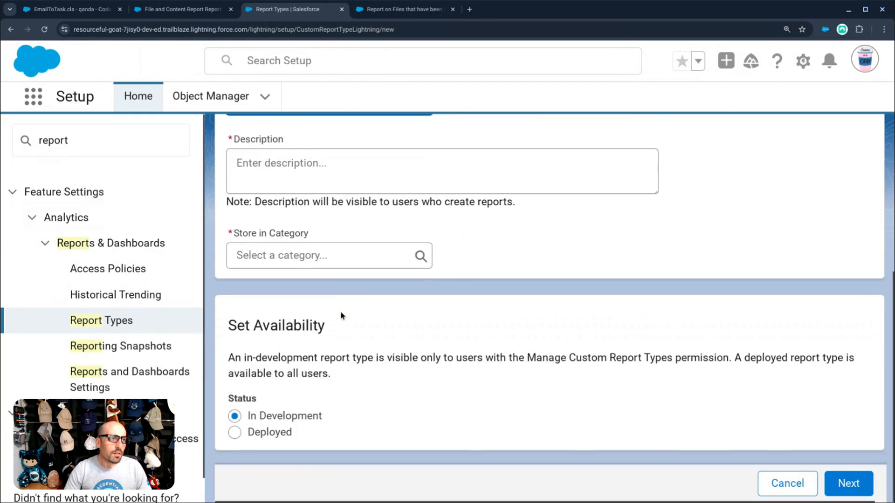
pyautogui.scroll(5, 339, 314)
pyautogui.scroll(-3, 316, 343)
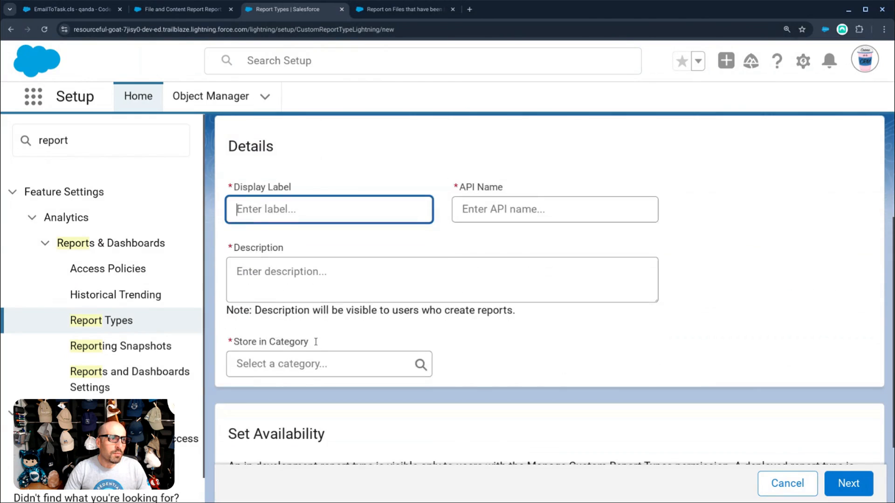
pyautogui.click(316, 364)
pyautogui.click(308, 209)
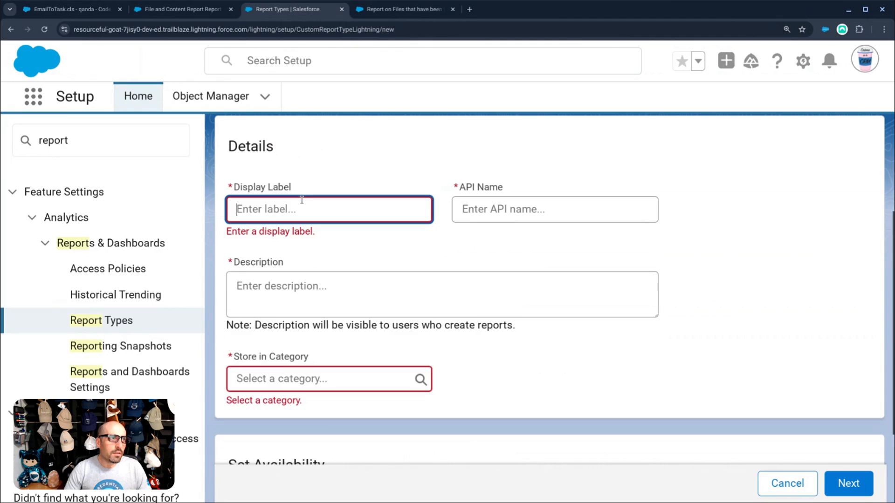
pyautogui.write('Users and')
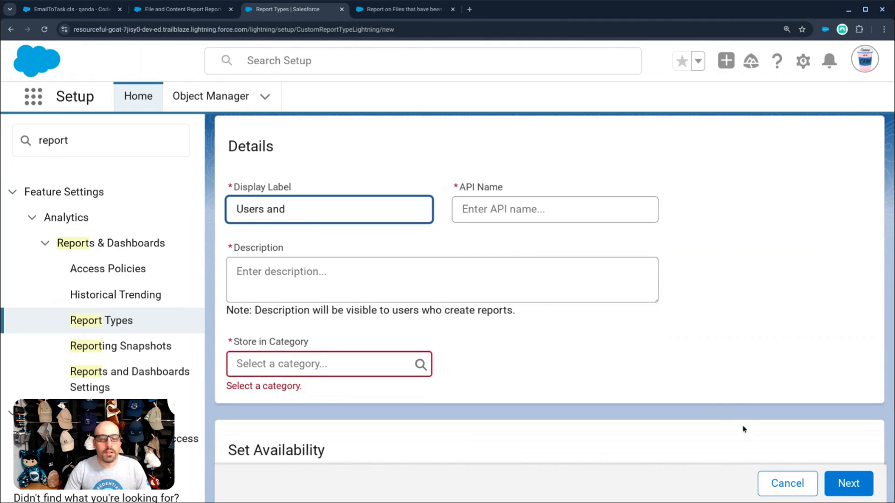
# - Cancel the report type, dismiss the intro, and return to the File and Content Report tab
pyautogui.click(786, 483)
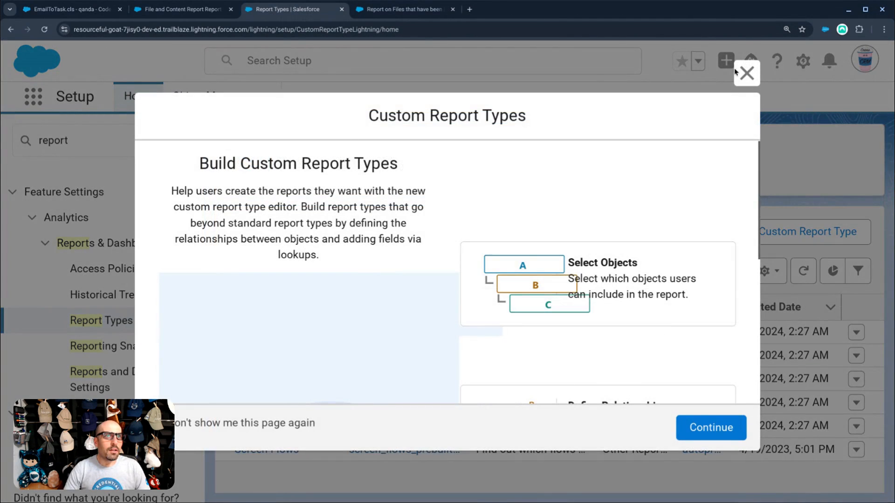
pyautogui.click(736, 72)
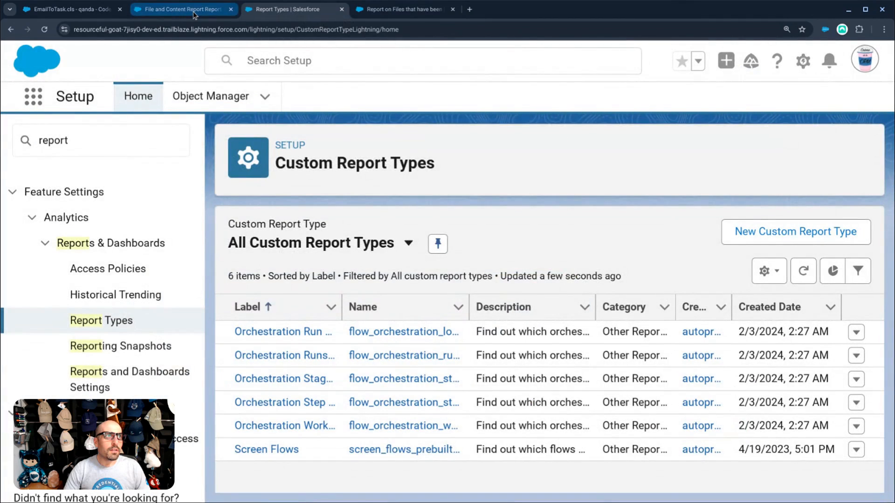
pyautogui.click(195, 13)
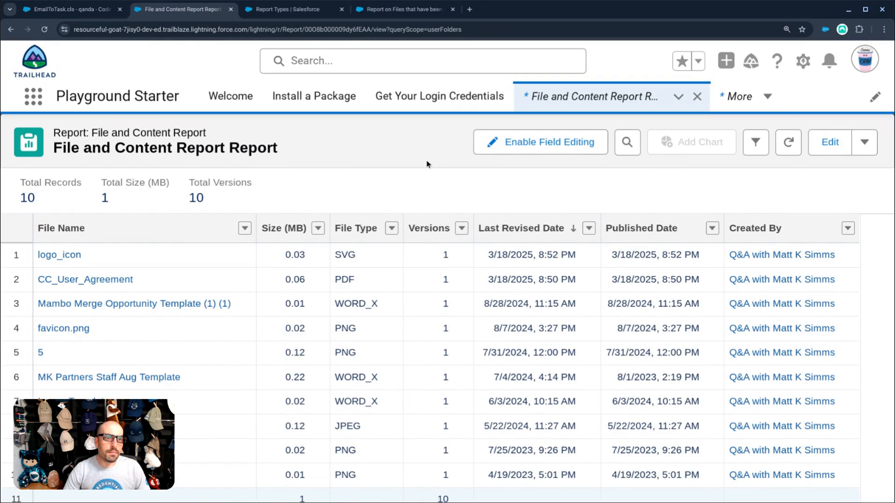
# - In Setup, find 'storage' in Quick Find and open Storage Usage
pyautogui.click(296, 10)
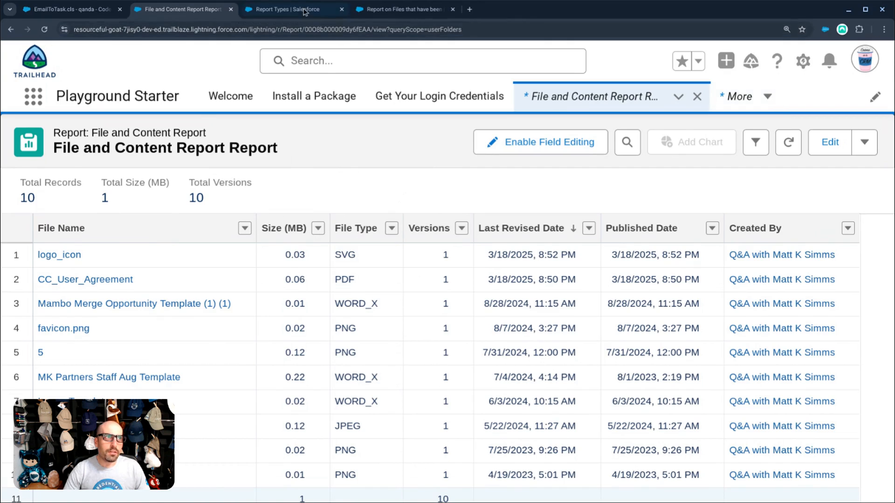
pyautogui.doubleClick(126, 143)
pyautogui.write('s')
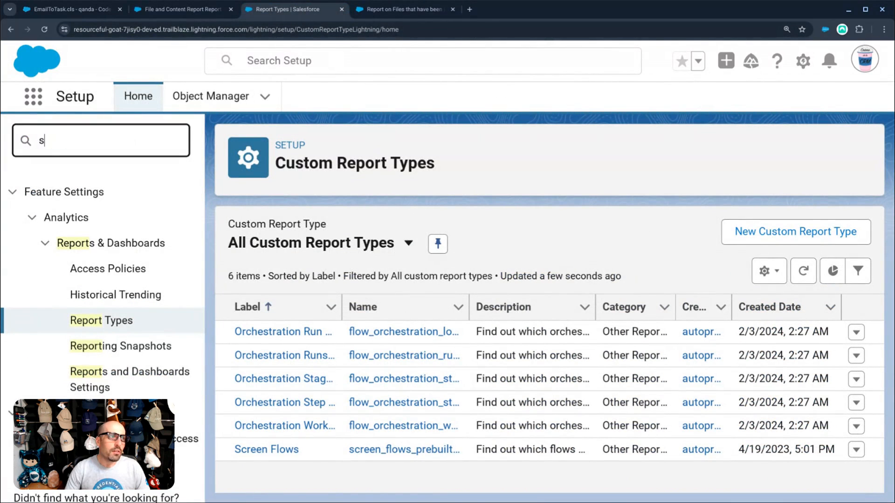
pyautogui.write('torage')
pyautogui.click(91, 218)
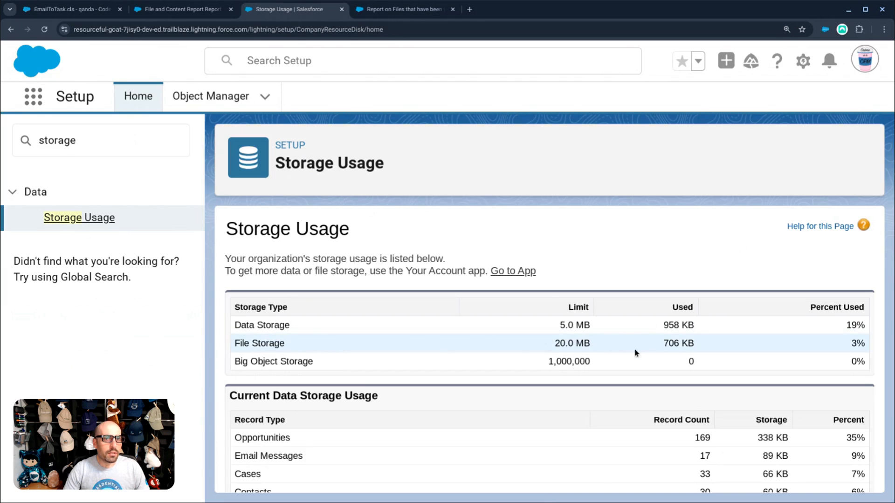
# - Review Overall Top Files by Storage Utilization, then return to the File and Content Report
pyautogui.scroll(-15, 351, 360)
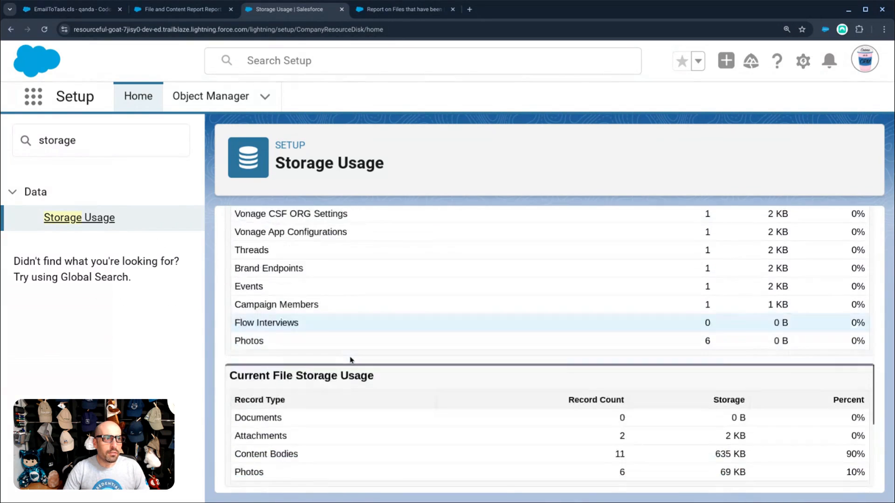
pyautogui.scroll(-4, 351, 360)
pyautogui.scroll(1, 297, 247)
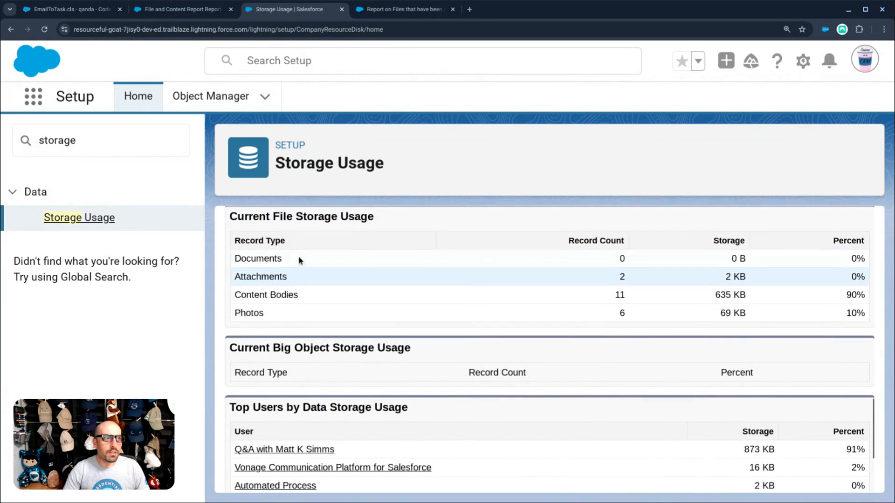
pyautogui.scroll(-2, 349, 310)
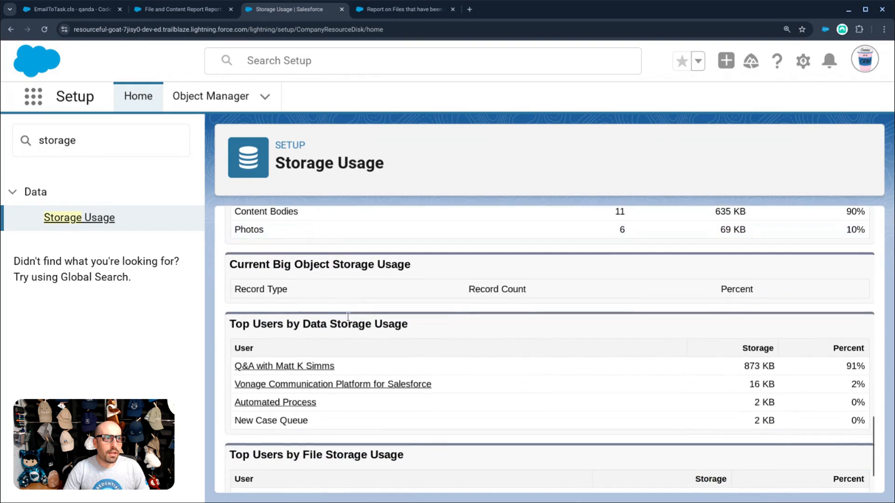
pyautogui.scroll(-2, 348, 316)
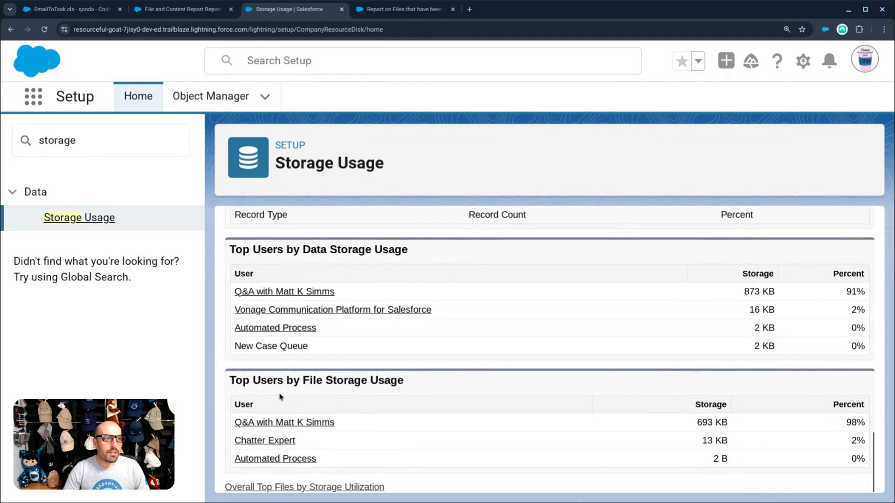
pyautogui.click(323, 487)
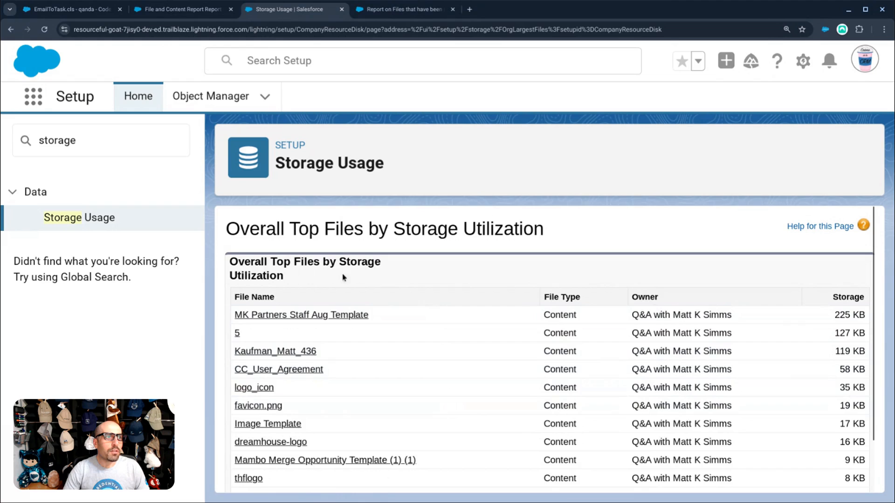
pyautogui.scroll(-2, 394, 275)
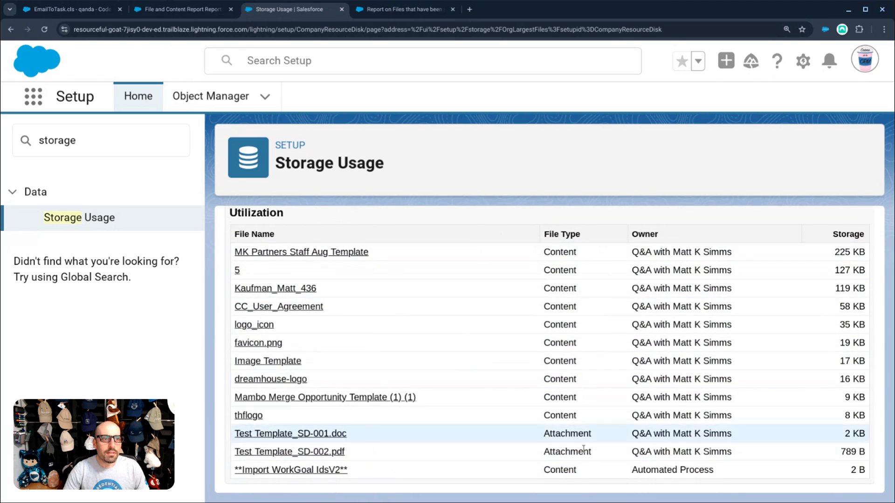
pyautogui.scroll(1, 442, 221)
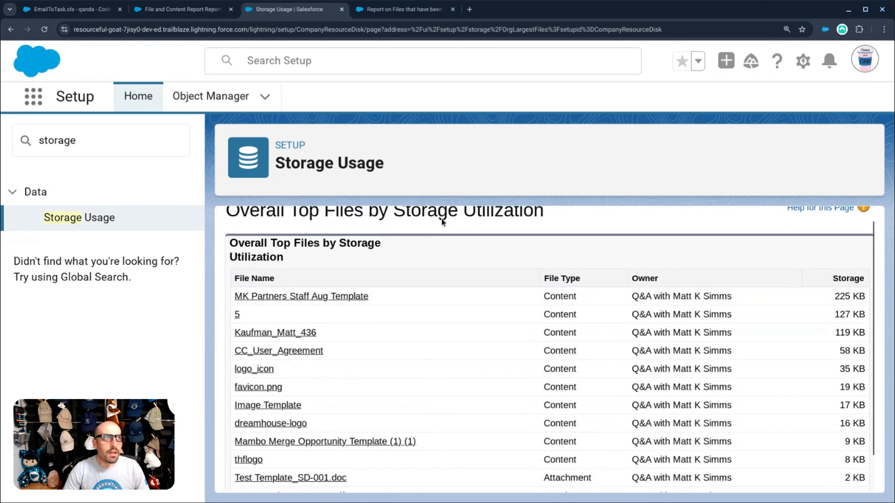
pyautogui.click(181, 9)
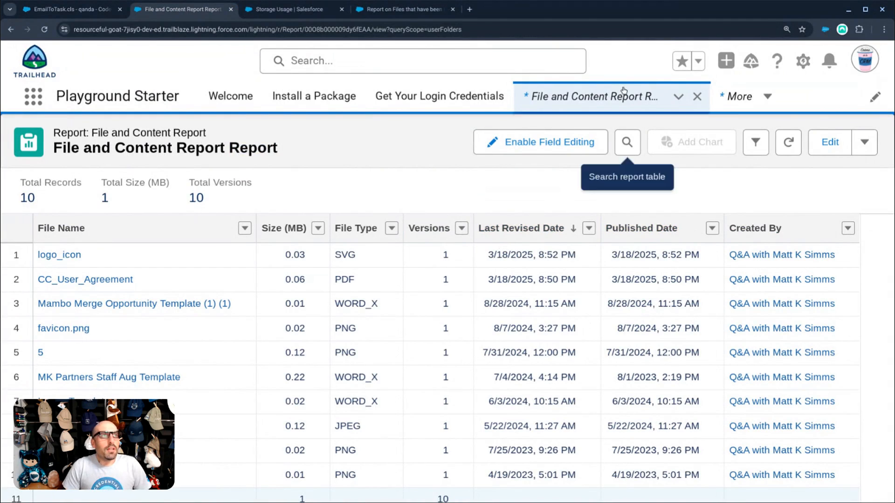
# - Reread the community question on uploaded files, highlighting 'customers', then open a new browser tab
pyautogui.click(378, 11)
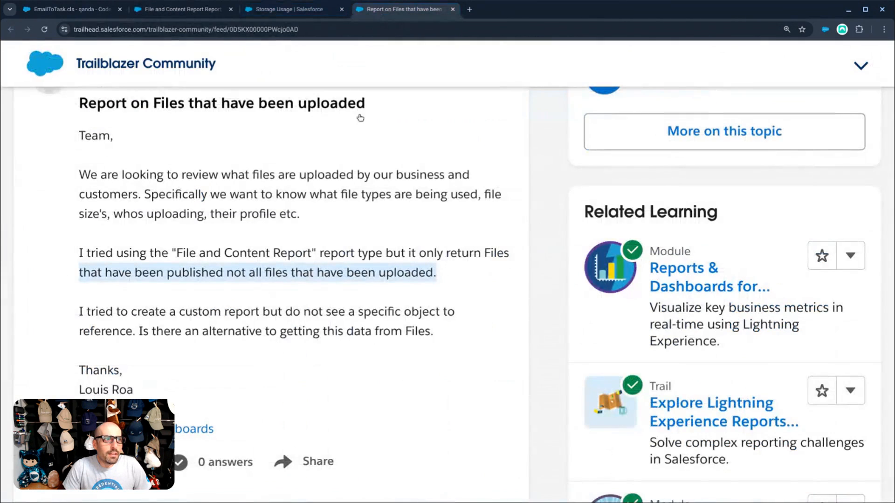
pyautogui.click(353, 292)
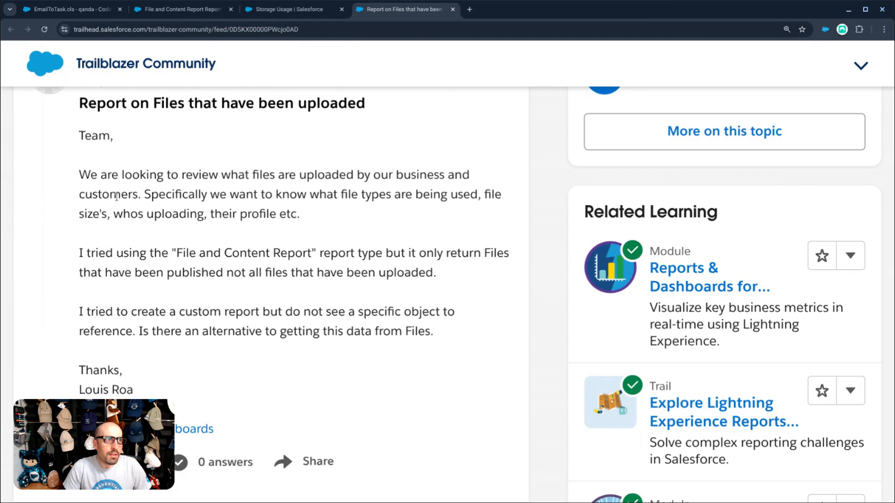
pyautogui.moveTo(136, 195); pyautogui.dragTo(80, 194)
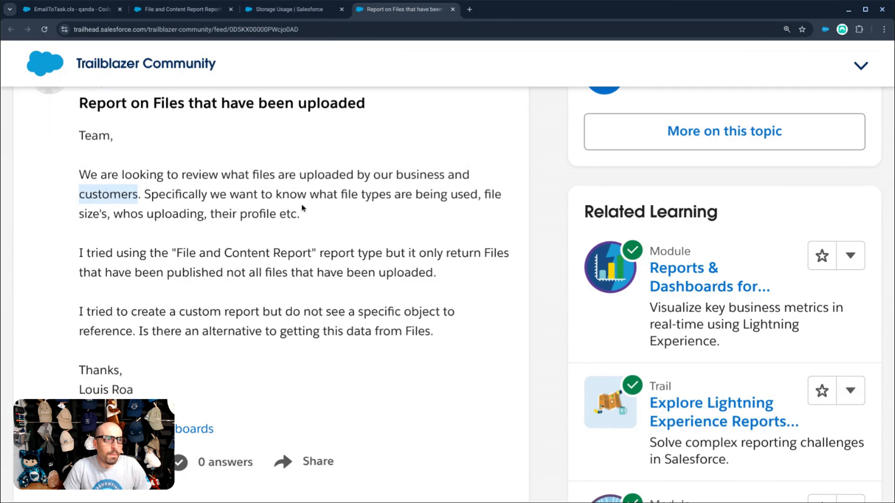
pyautogui.click(468, 12)
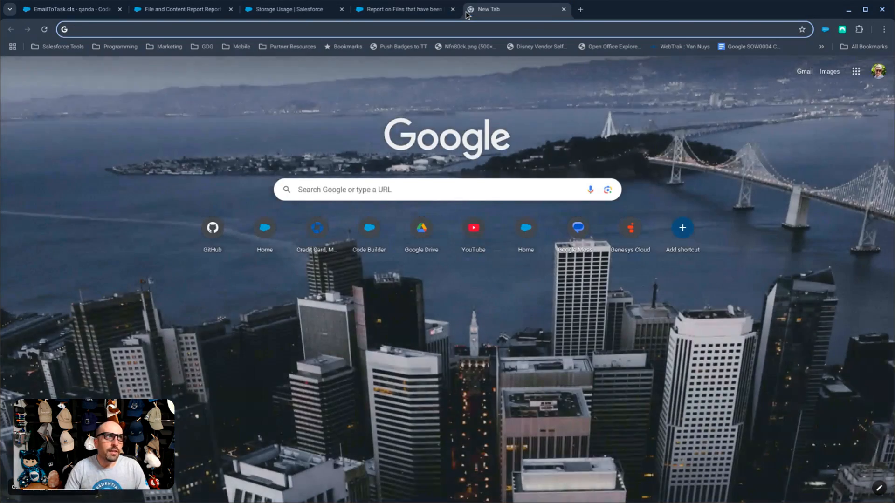
# - Search Google for 'content document sobject' to find the ContentDocument object reference
pyautogui.write('content document')
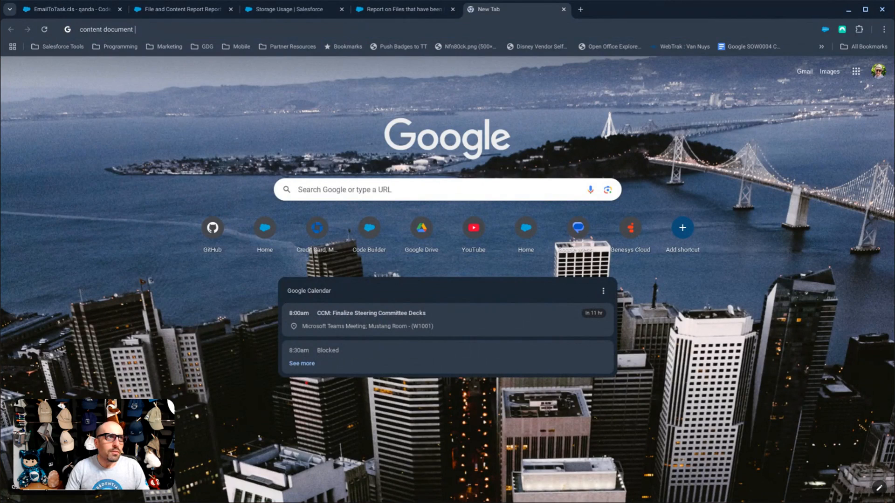
pyautogui.write(' sobject')
pyautogui.press('Return')
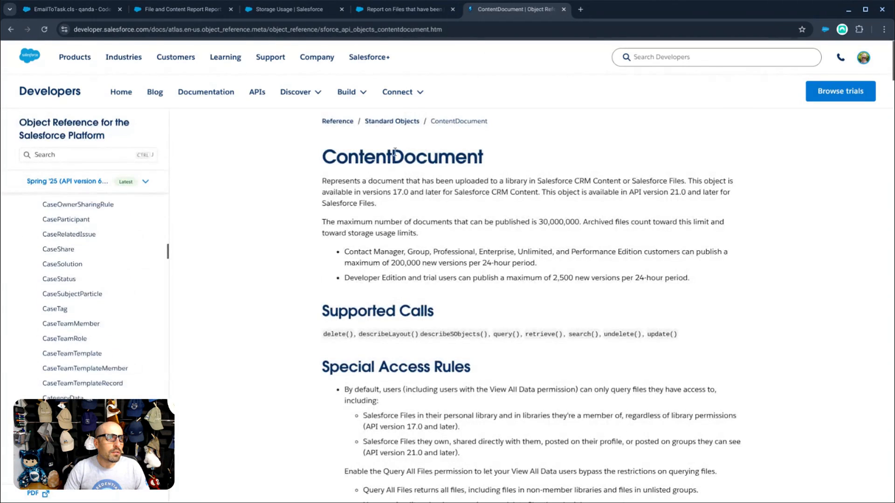
# - Scan the ContentDocument fields table and step through the page's 'network' matches
pyautogui.scroll(-8, 291, 257)
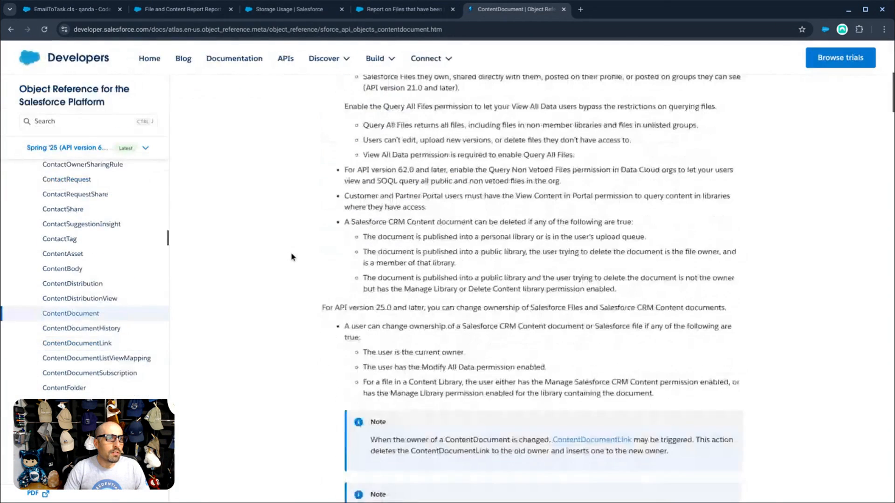
pyautogui.scroll(-14, 292, 257)
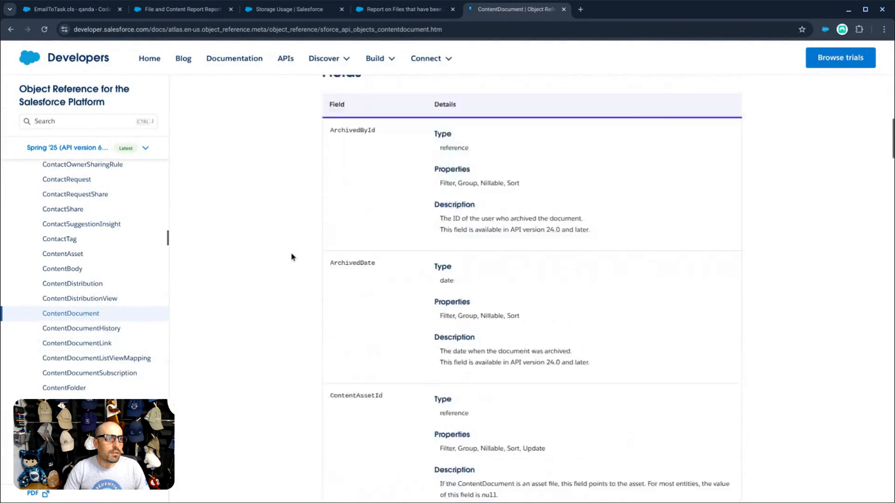
pyautogui.scroll(-20, 292, 257)
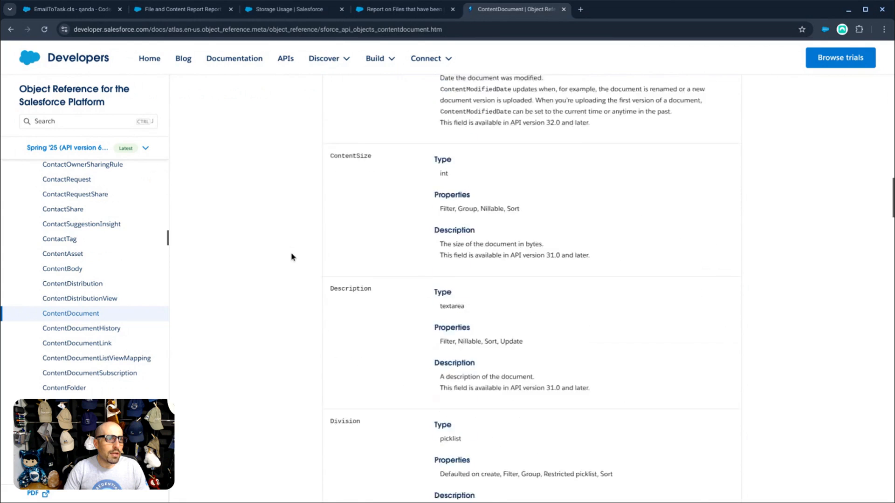
pyautogui.scroll(-18, 291, 256)
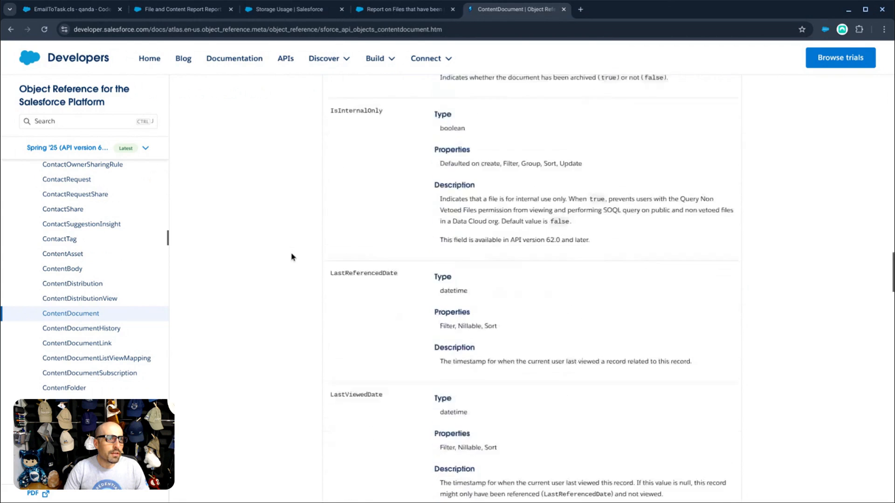
pyautogui.scroll(-9, 291, 256)
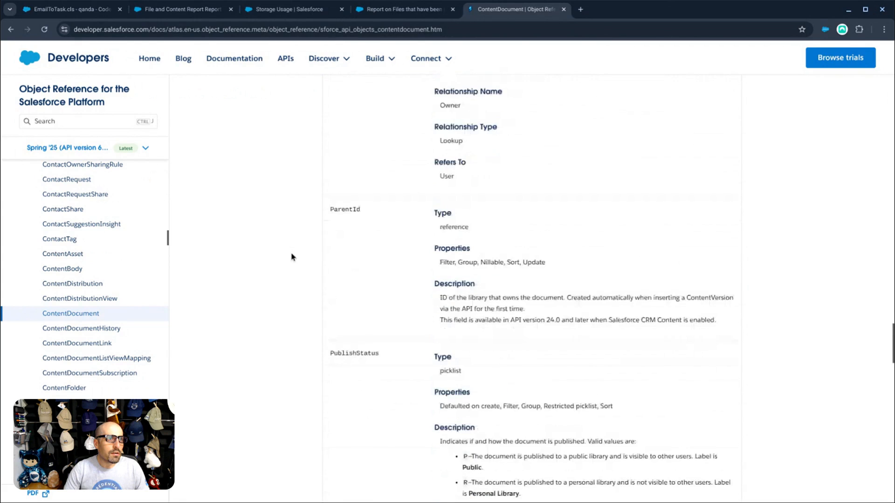
pyautogui.scroll(4, 292, 256)
pyautogui.hotkey('ctrl', 'f')
pyautogui.write('network')
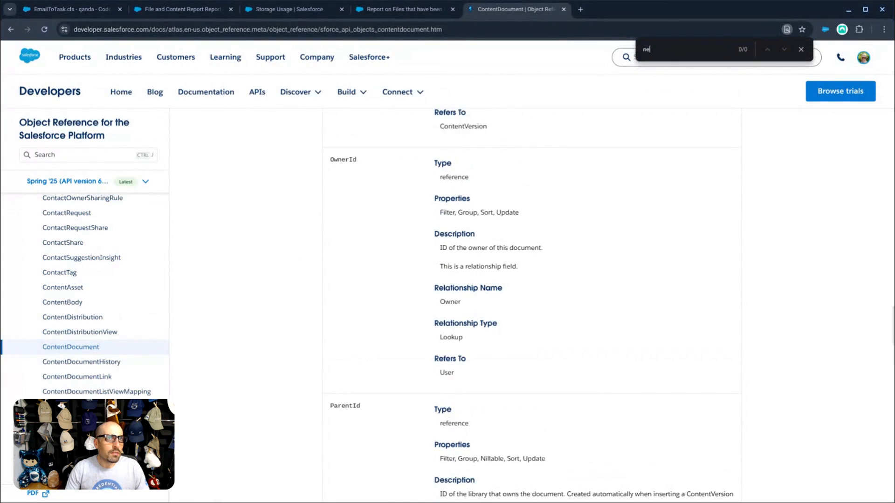
pyautogui.press('Return')
pyautogui.press('Return')
pyautogui.press('Return')
pyautogui.press('Return')
pyautogui.press('Return')
pyautogui.press('Return')
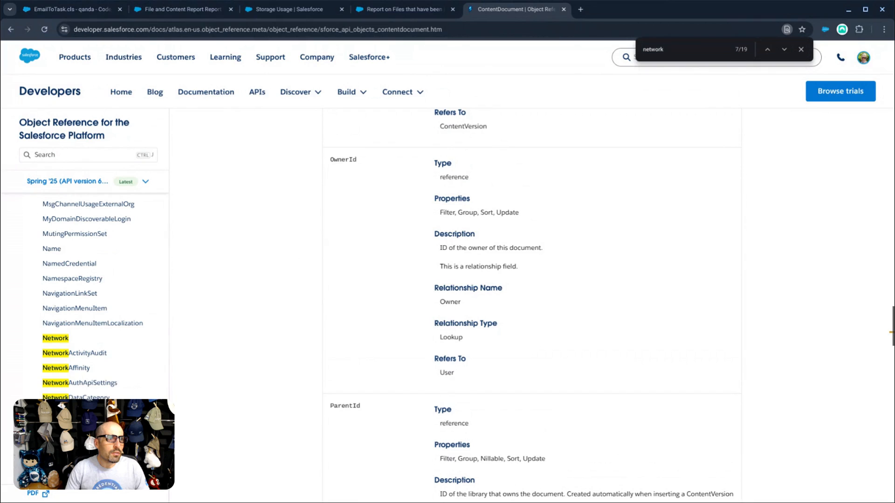
pyautogui.press('Return')
pyautogui.press('Return')
pyautogui.press('Return')
pyautogui.press('Return')
pyautogui.press('Return')
pyautogui.press('Return')
pyautogui.press('Return')
pyautogui.press('Return')
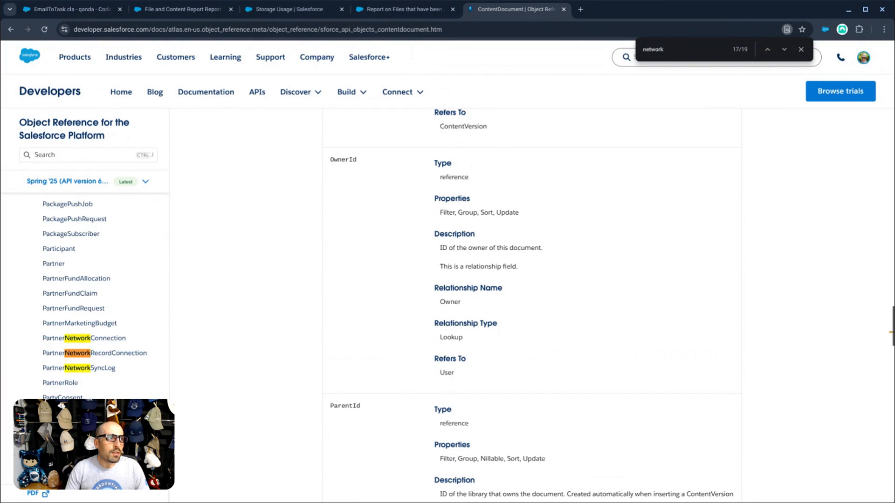
# - Search the object reference sidebar for 'conten' to locate ContentVersion
pyautogui.scroll(20, 86, 286)
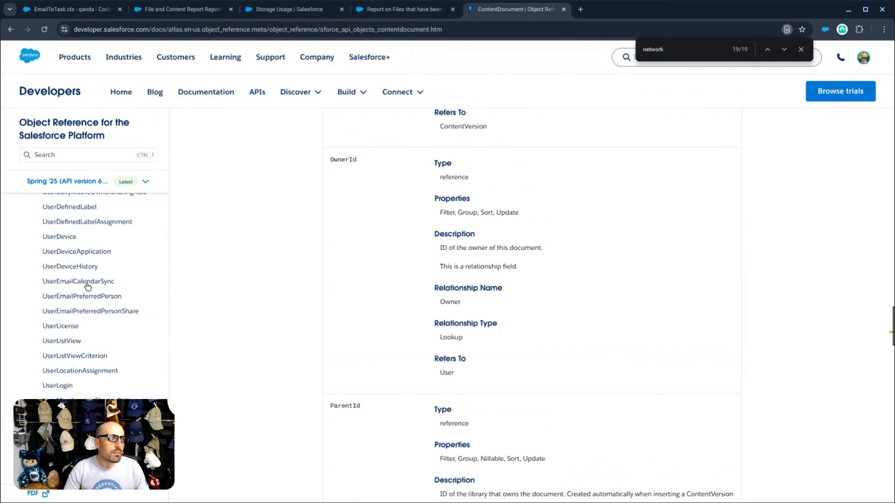
pyautogui.scroll(15, 87, 286)
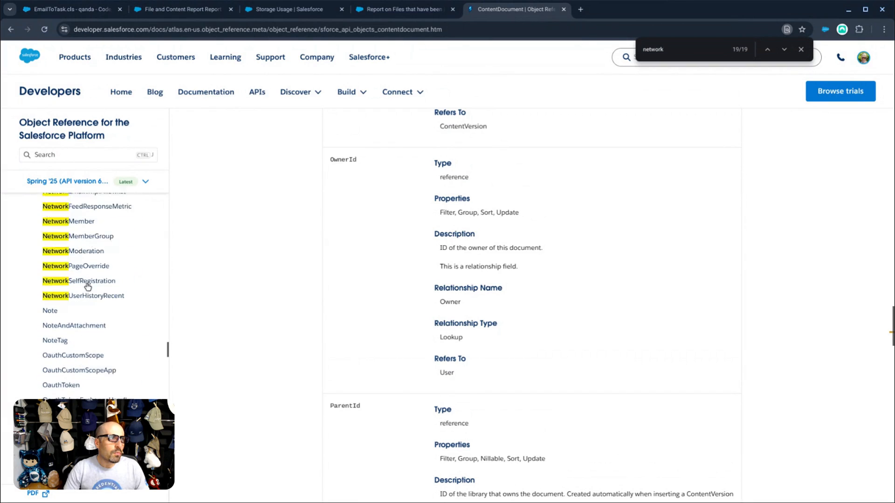
pyautogui.click(59, 156)
pyautogui.write('contentver')
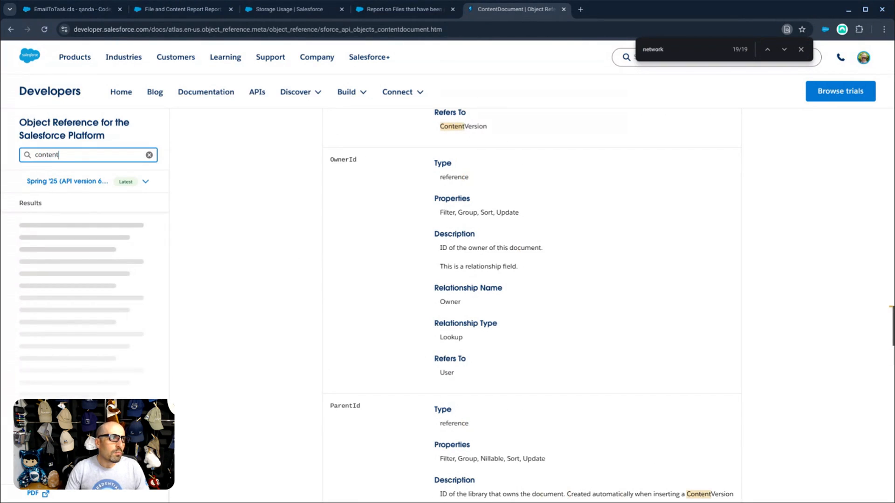
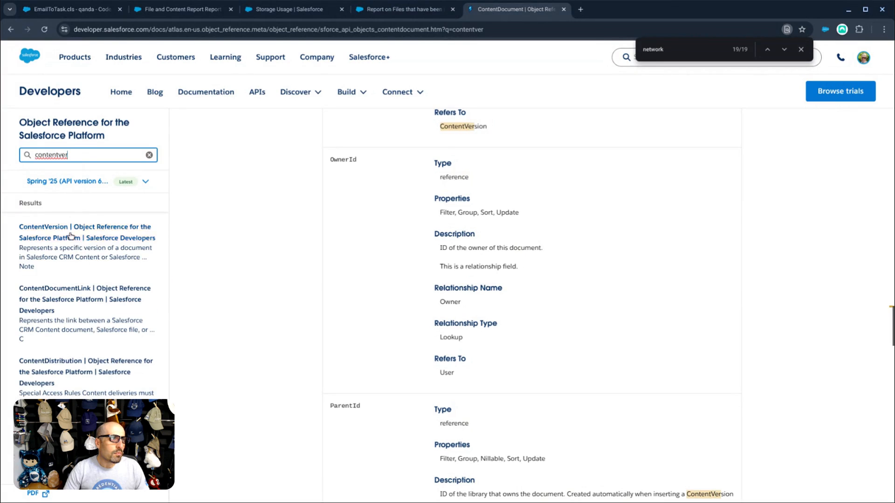
# - Open the ContentVersion object reference and search the page for 'network'
pyautogui.click(77, 227)
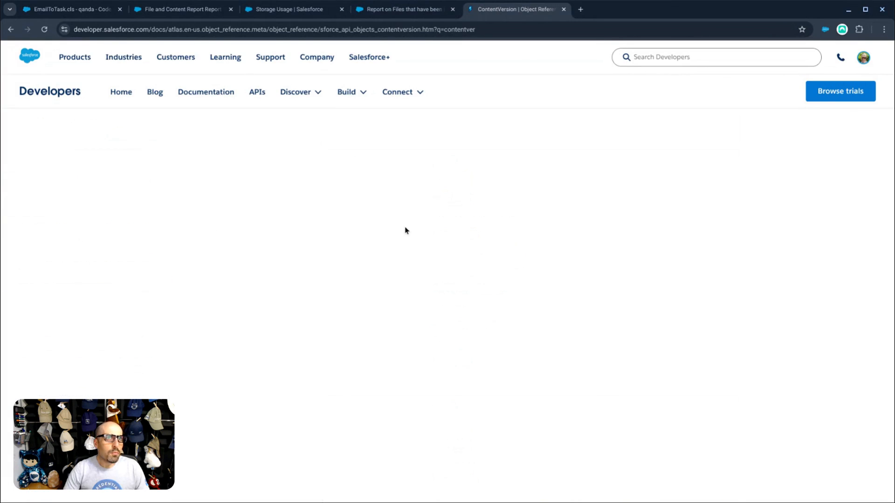
pyautogui.scroll(-6, 303, 264)
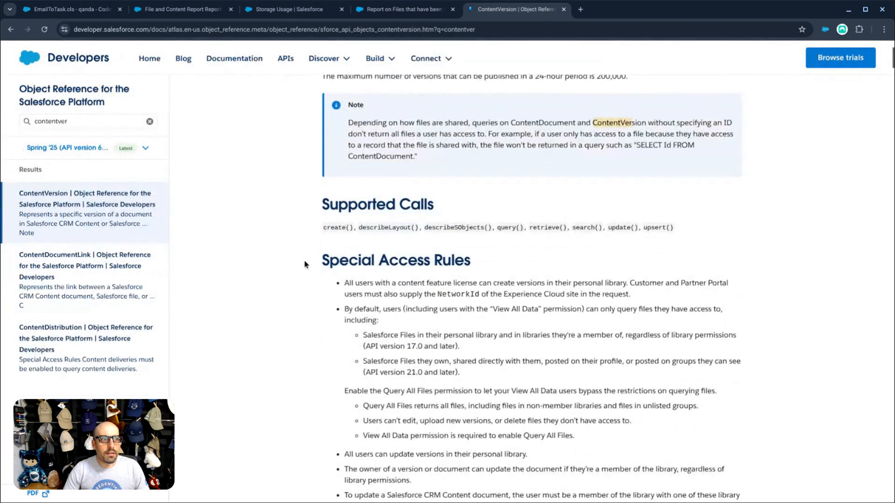
pyautogui.hotkey('ctrl', 'f')
pyautogui.write('network')
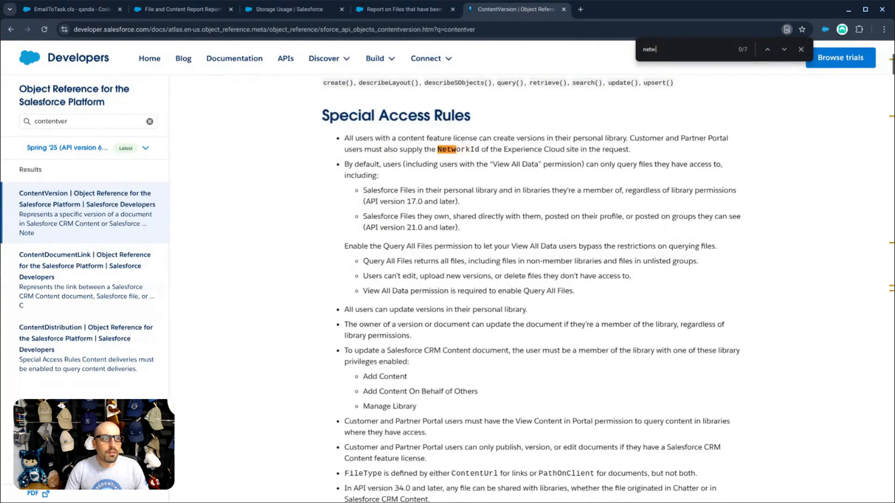
pyautogui.press('Return')
pyautogui.press('Return')
pyautogui.press('Return')
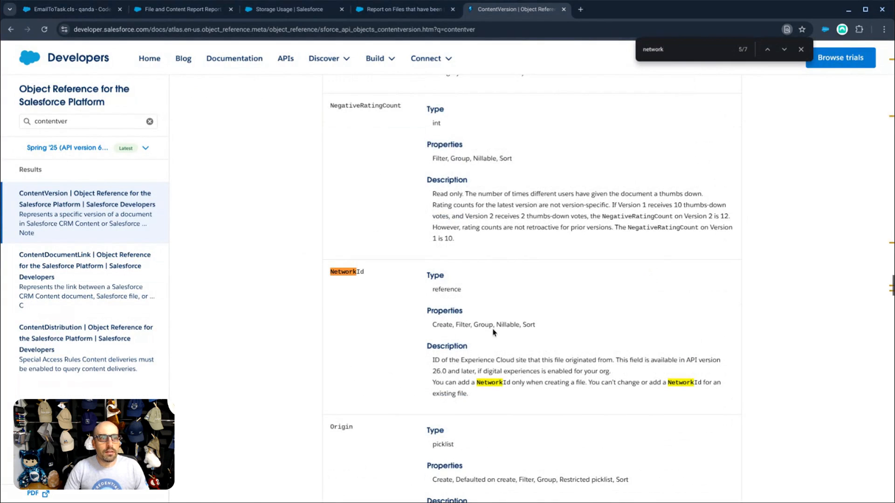
# - Zoom in, dismiss the feedback survey, and highlight the Special Access Rules bullet about NetworkId
pyautogui.hotkey('ctrl', '+')
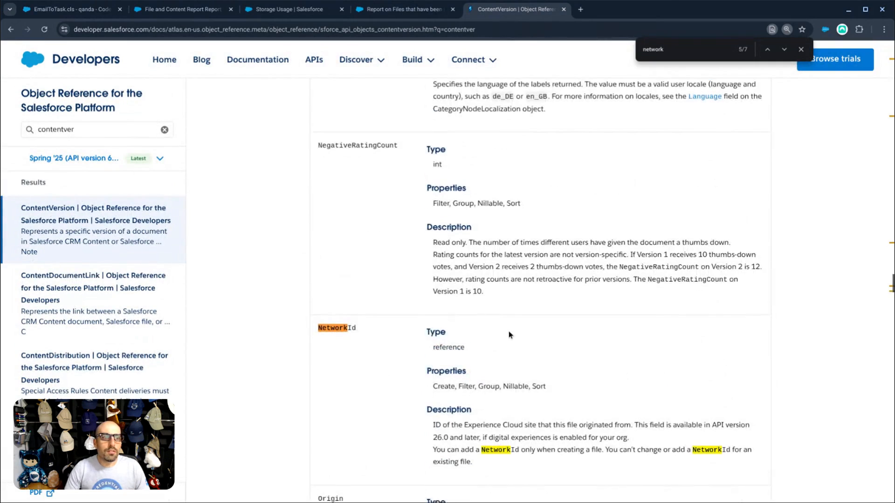
pyautogui.scroll(-3, 508, 331)
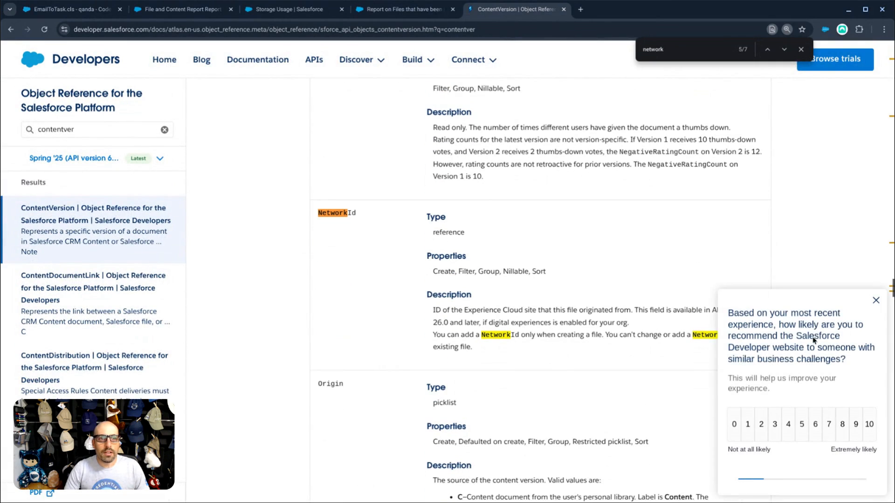
pyautogui.click(875, 302)
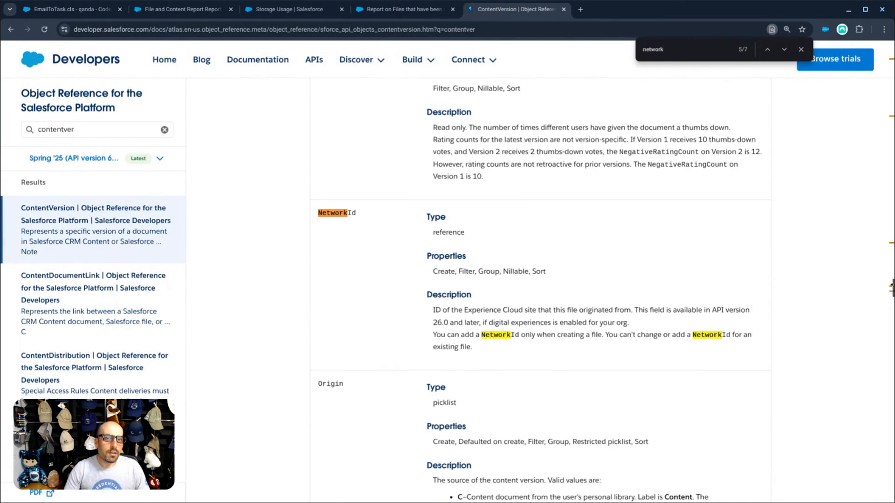
pyautogui.moveTo(891, 289); pyautogui.dragTo(891, 41)
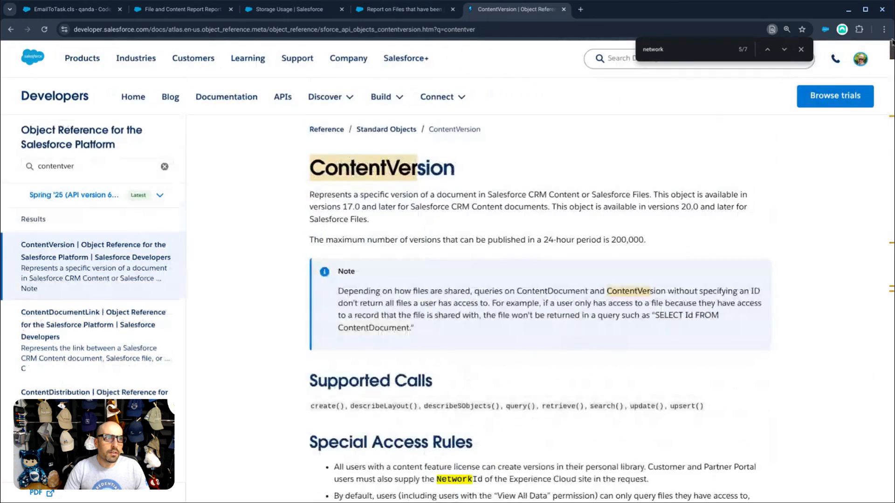
pyautogui.scroll(-3, 484, 288)
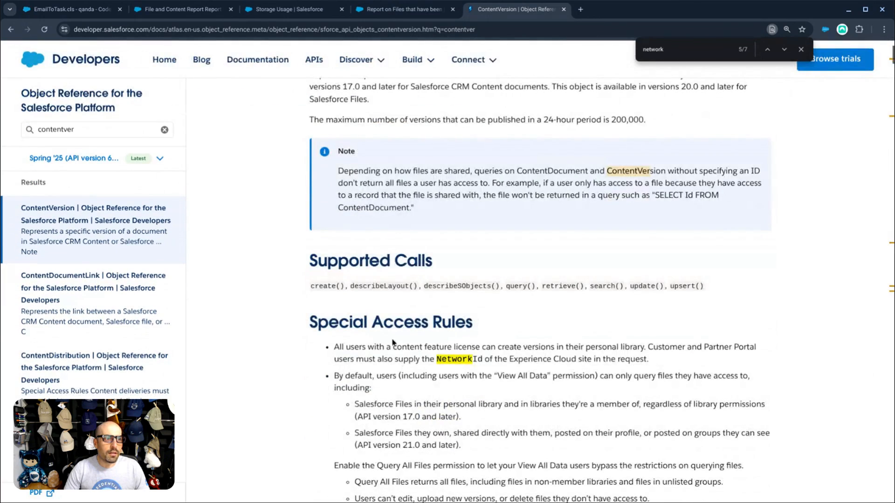
pyautogui.moveTo(338, 345); pyautogui.dragTo(699, 358)
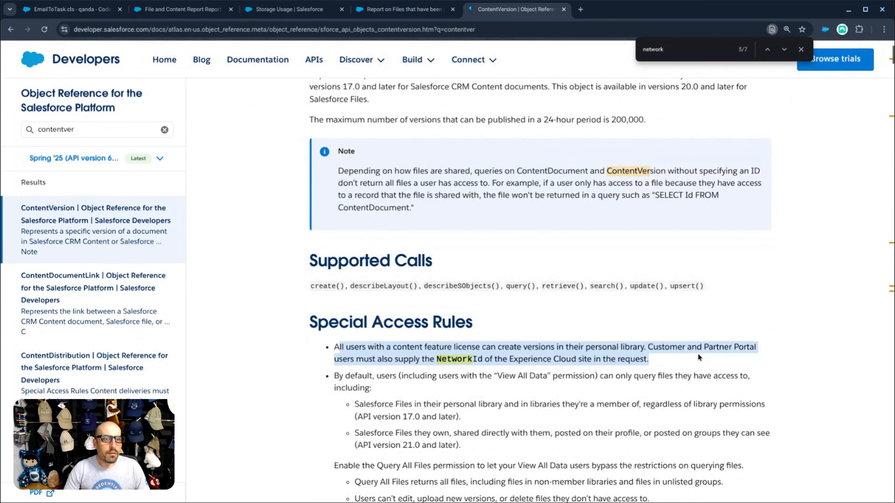
pyautogui.click(616, 354)
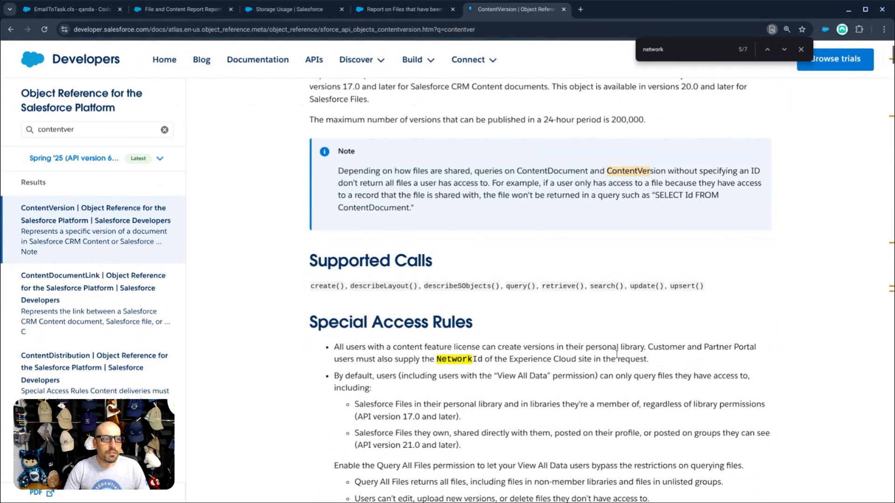
pyautogui.doubleClick(452, 358)
pyautogui.moveTo(334, 347); pyautogui.dragTo(662, 361)
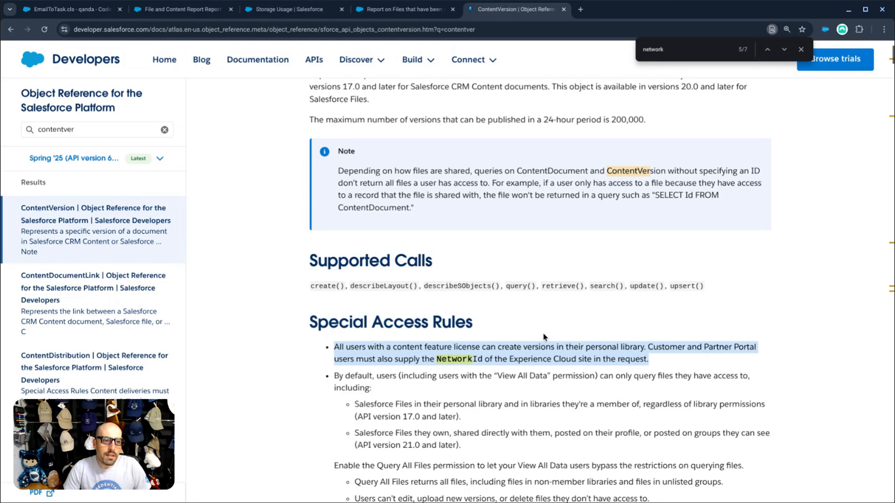
# - Read through the rest of the ContentVersion reference, then return to the Trailblazer post on file reporting
pyautogui.scroll(-1, 541, 335)
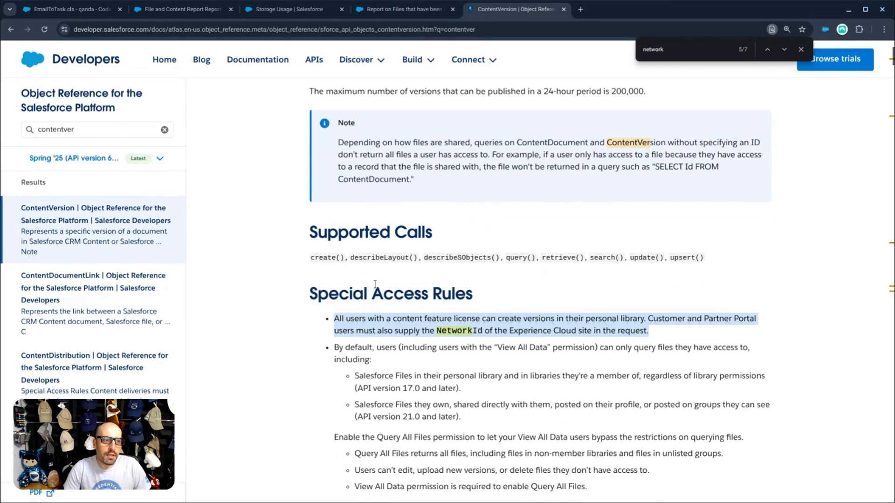
pyautogui.scroll(-1, 375, 280)
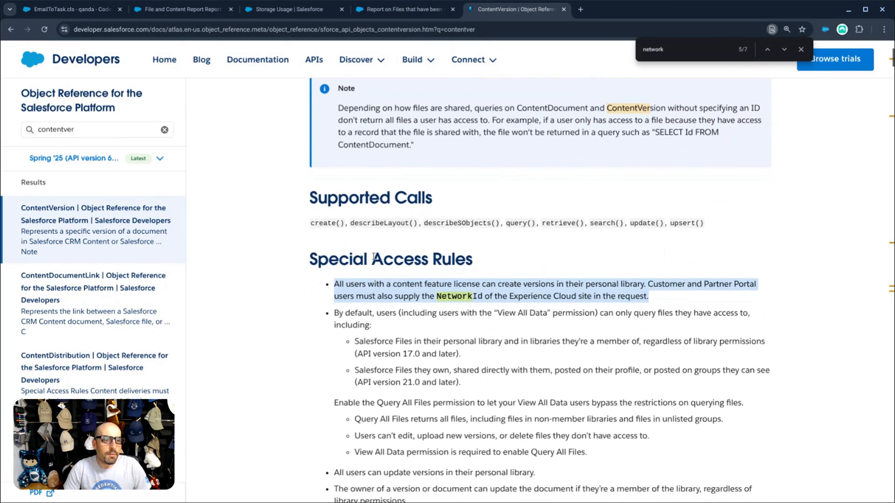
pyautogui.scroll(-2, 374, 256)
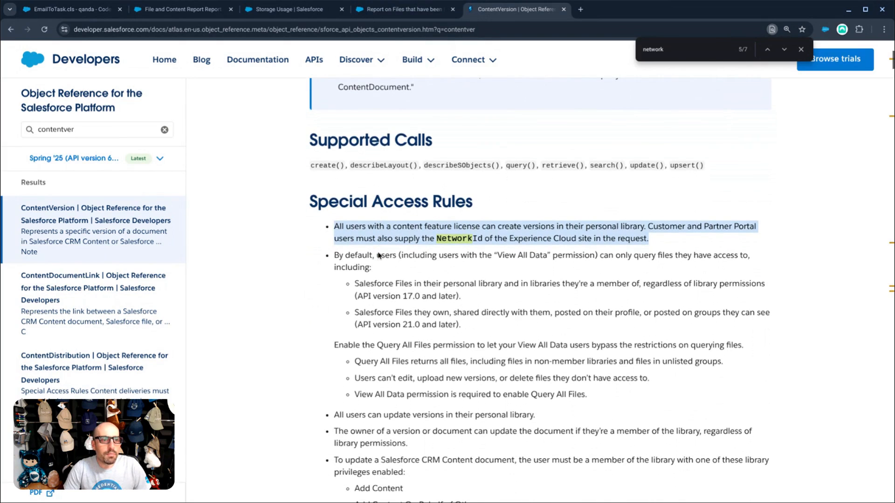
pyautogui.scroll(-2, 372, 260)
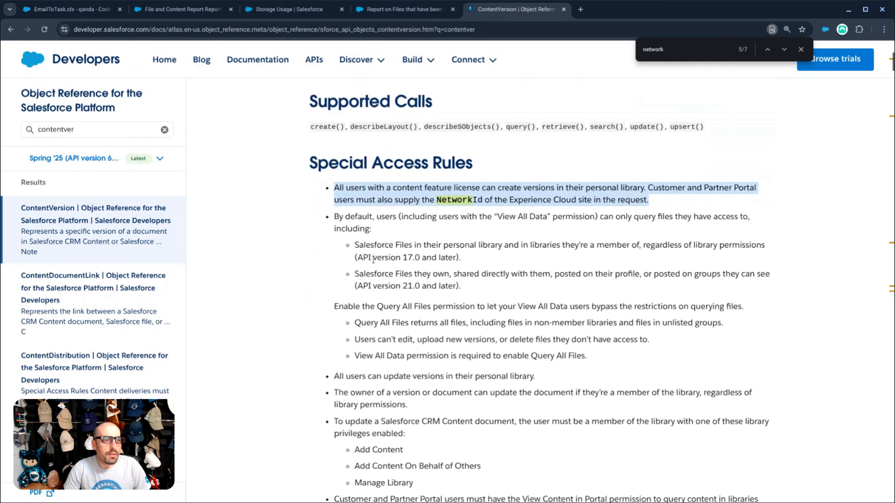
pyautogui.scroll(-1, 373, 259)
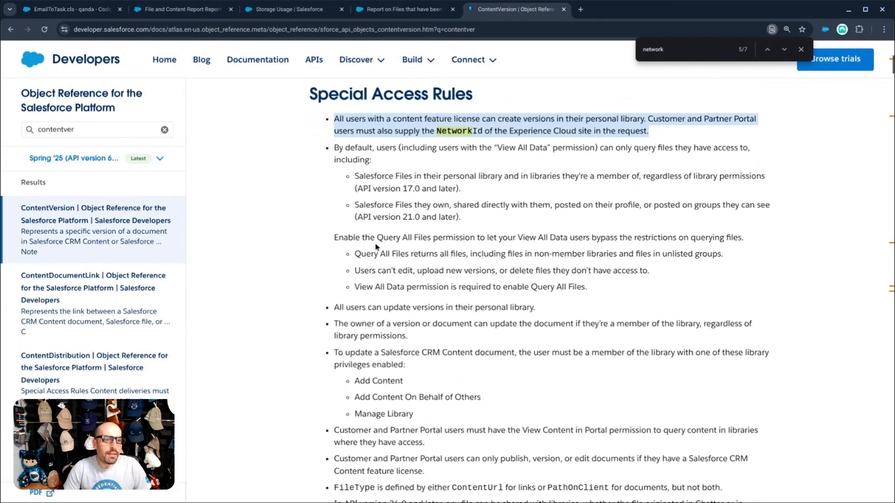
pyautogui.scroll(-1, 373, 244)
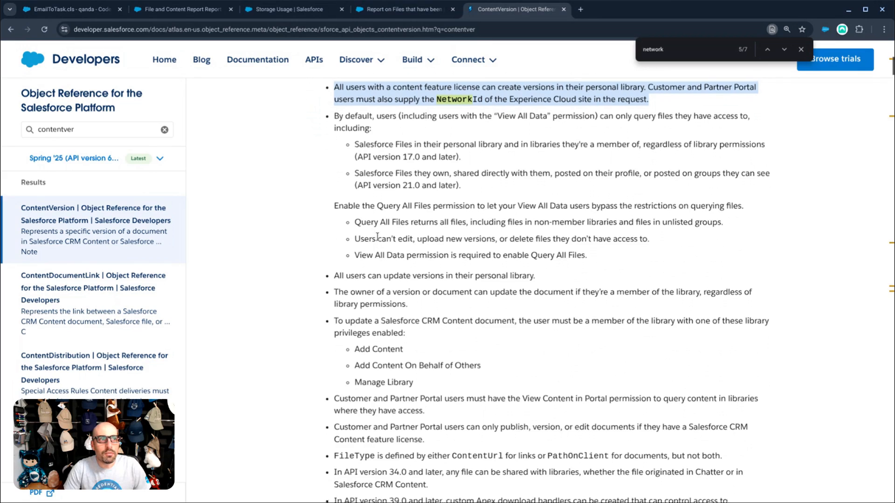
pyautogui.scroll(1, 378, 239)
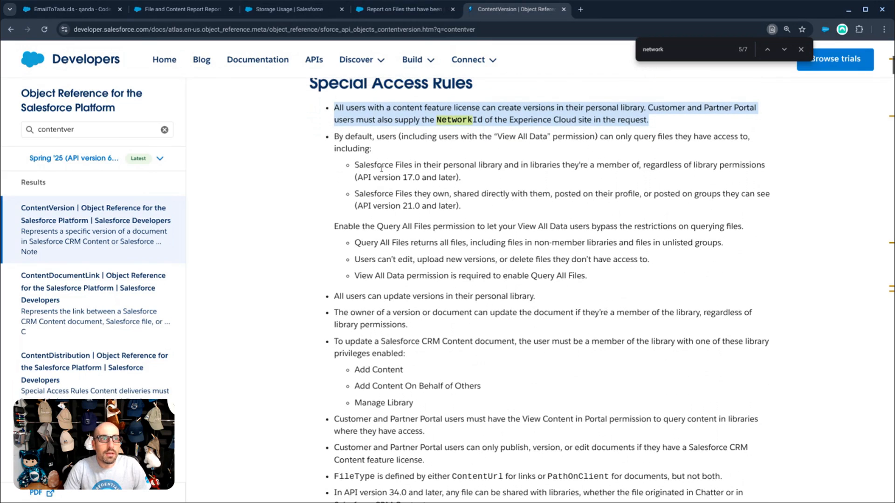
pyautogui.scroll(1, 381, 169)
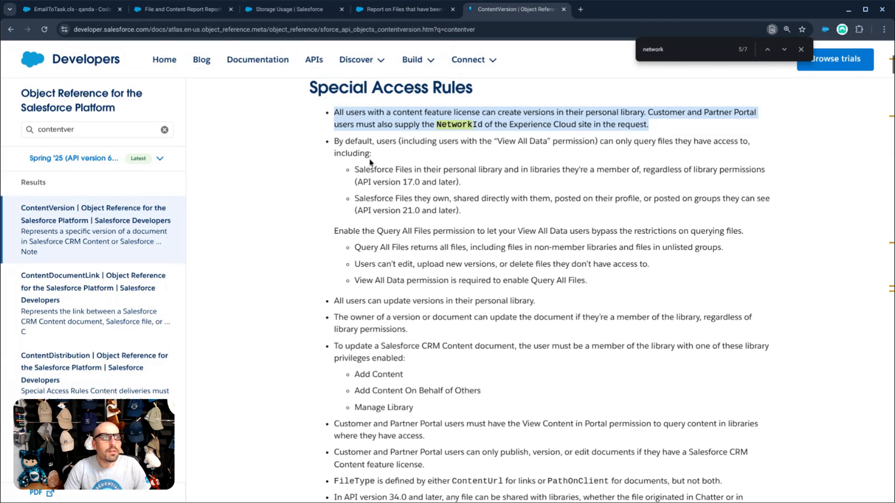
pyautogui.scroll(-3, 369, 161)
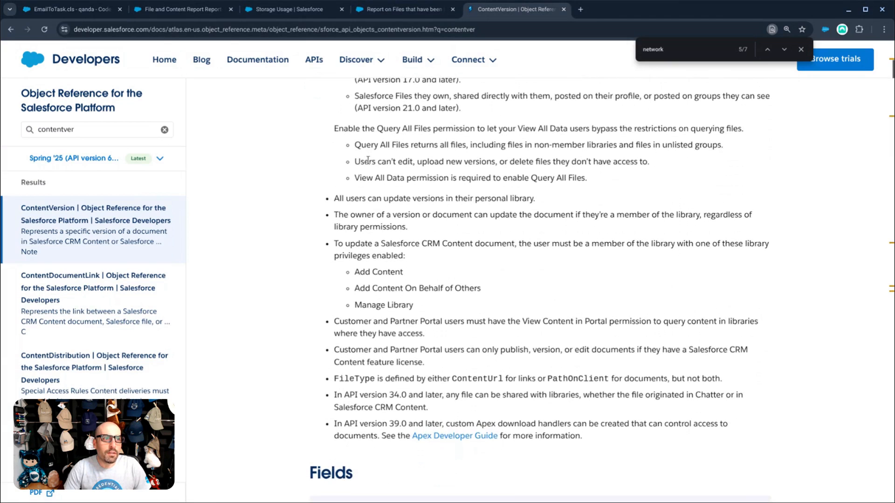
pyautogui.scroll(1, 367, 159)
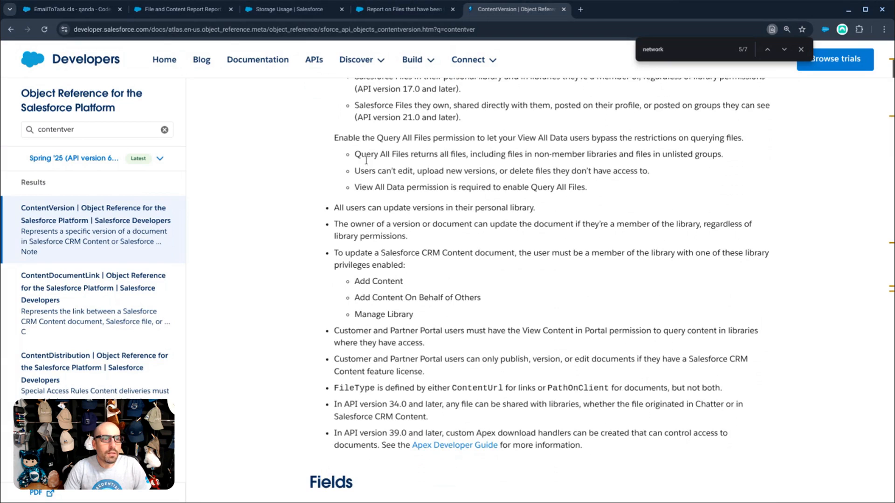
pyautogui.scroll(1, 363, 149)
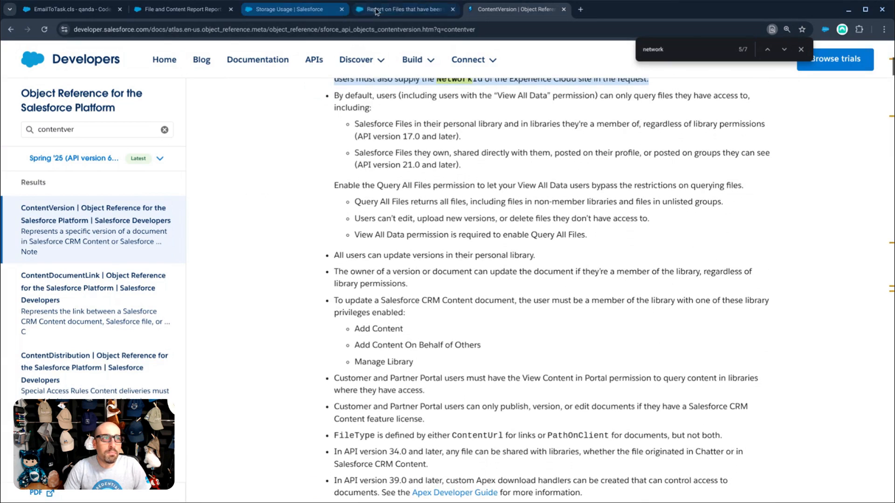
pyautogui.click(369, 10)
# - From Storage Usage, find Flows through Quick Find and start a New Flow
pyautogui.click(289, 9)
pyautogui.doubleClick(121, 140)
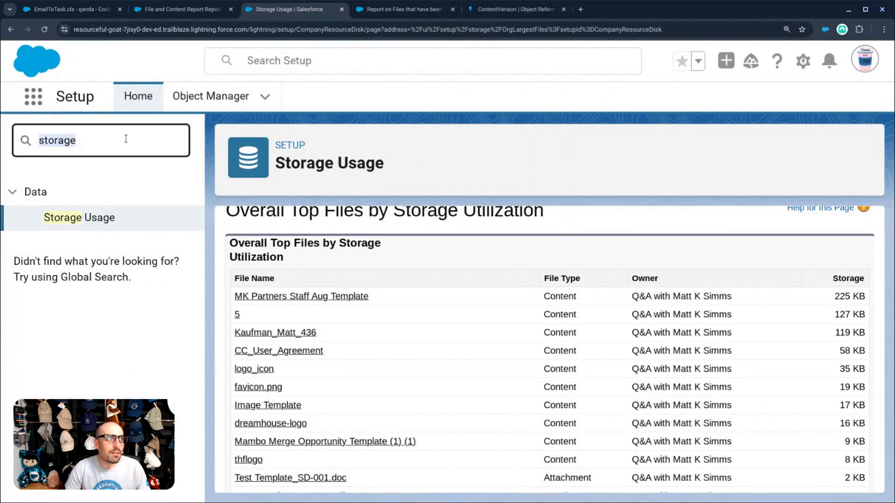
pyautogui.write('flows')
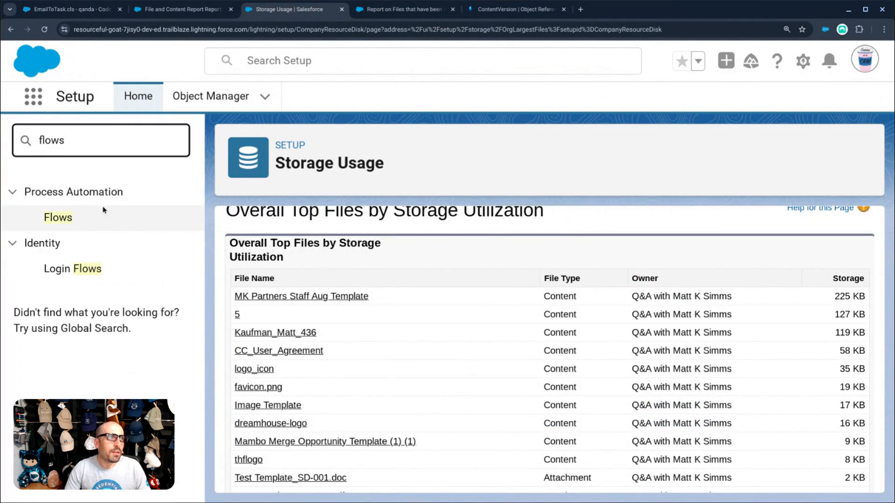
pyautogui.click(57, 219)
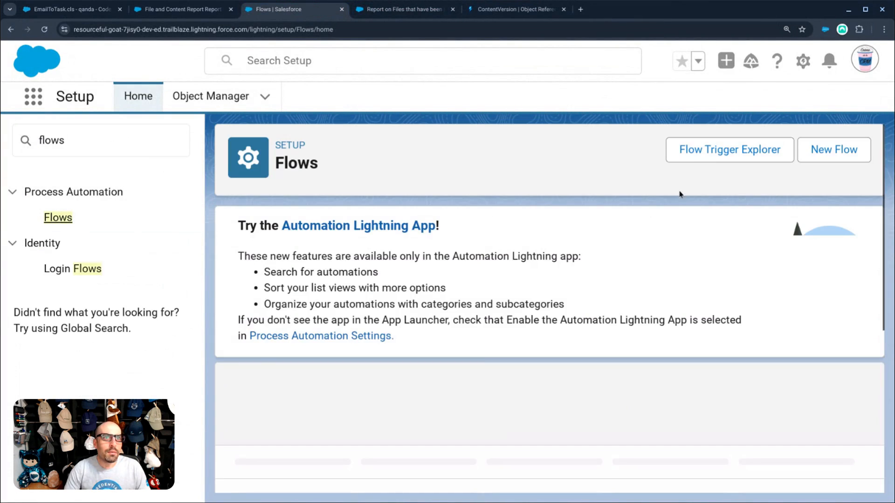
pyautogui.click(823, 153)
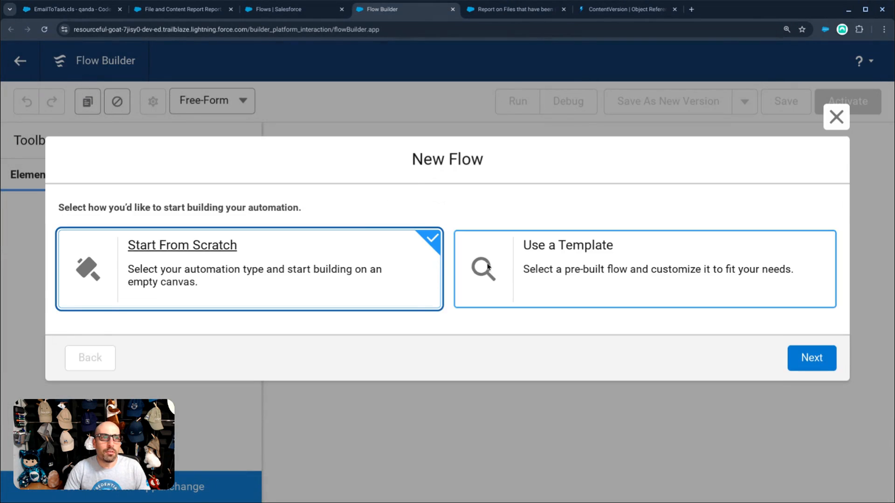
# - Create a new Screen Flow and open the Add Element list below Start
pyautogui.click(819, 360)
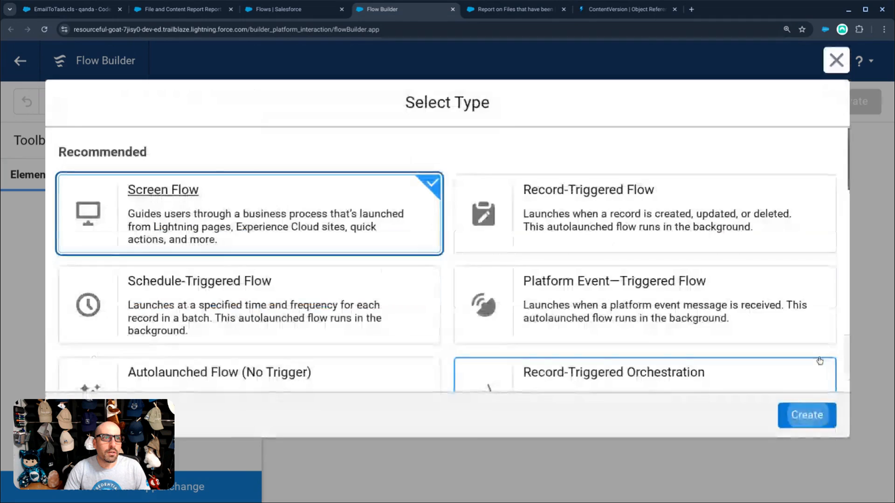
pyautogui.click(809, 424)
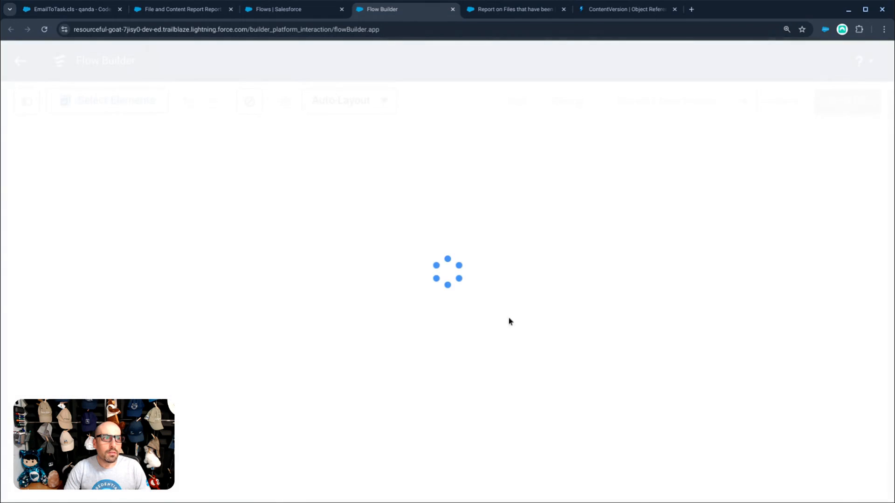
pyautogui.click(447, 252)
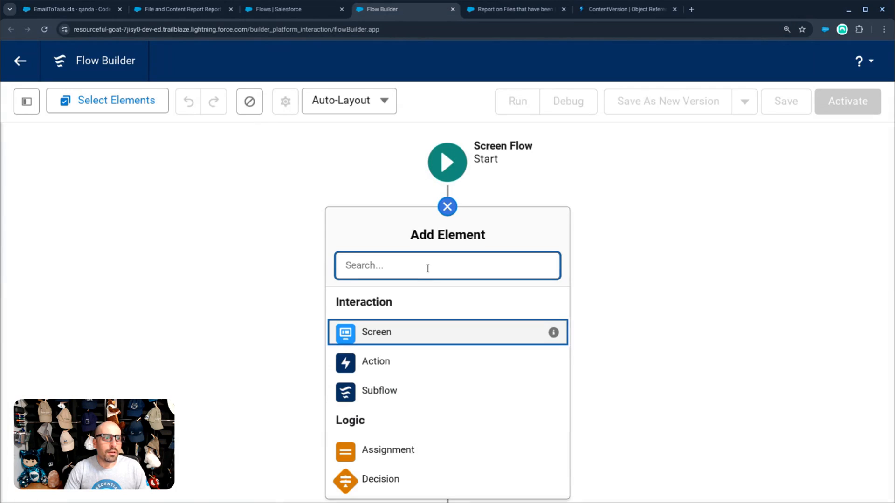
# - Add a Get Records element labelled 'Get Content' that queries the Content Document object
pyautogui.write('get')
pyautogui.press('Return')
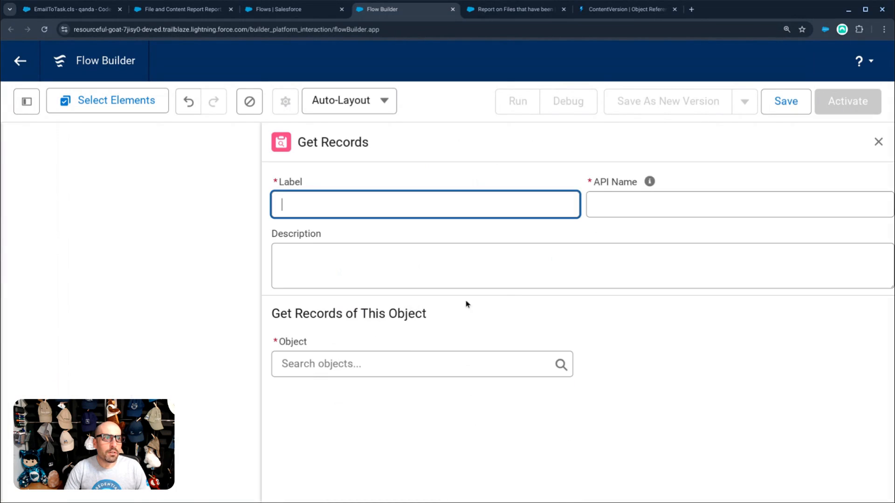
pyautogui.write('Get Content')
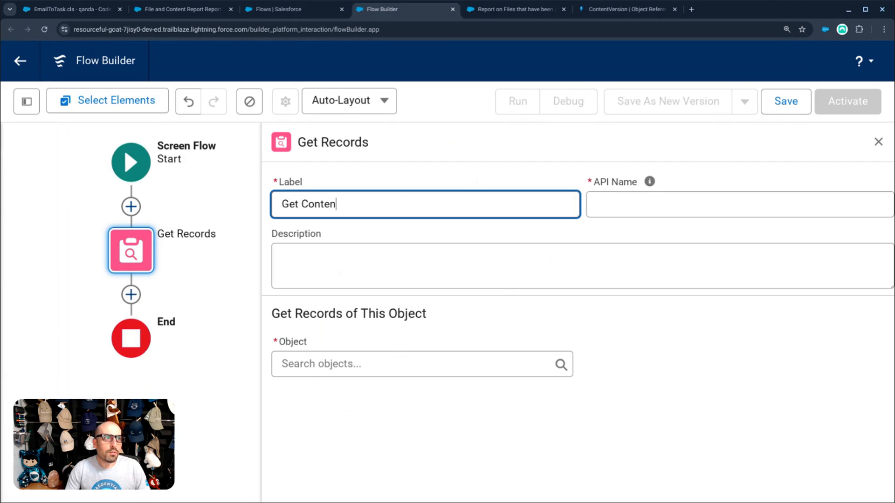
pyautogui.press('Tab')
pyautogui.click(379, 362)
pyautogui.write('cont')
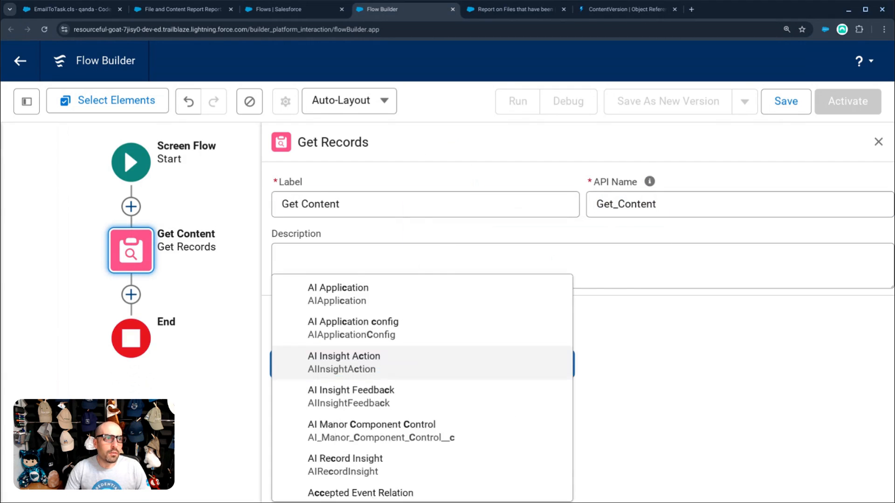
pyautogui.scroll(-7, 363, 410)
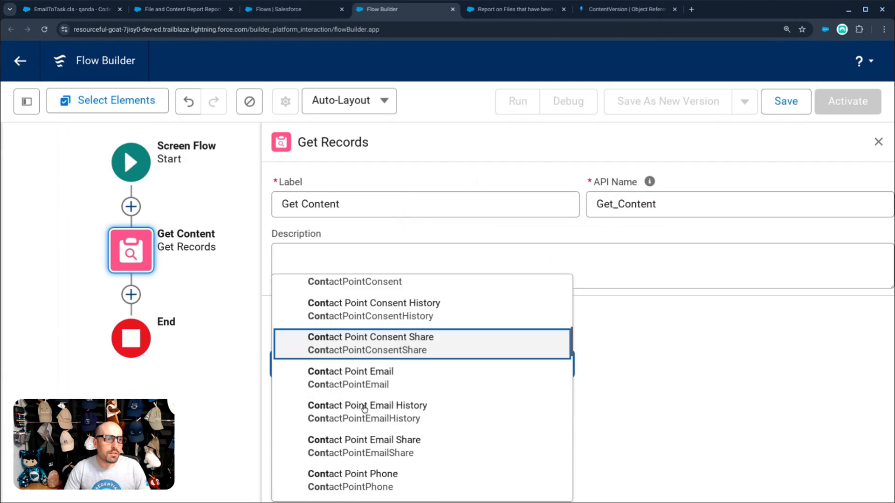
pyautogui.scroll(-4, 363, 416)
pyautogui.scroll(-10, 361, 420)
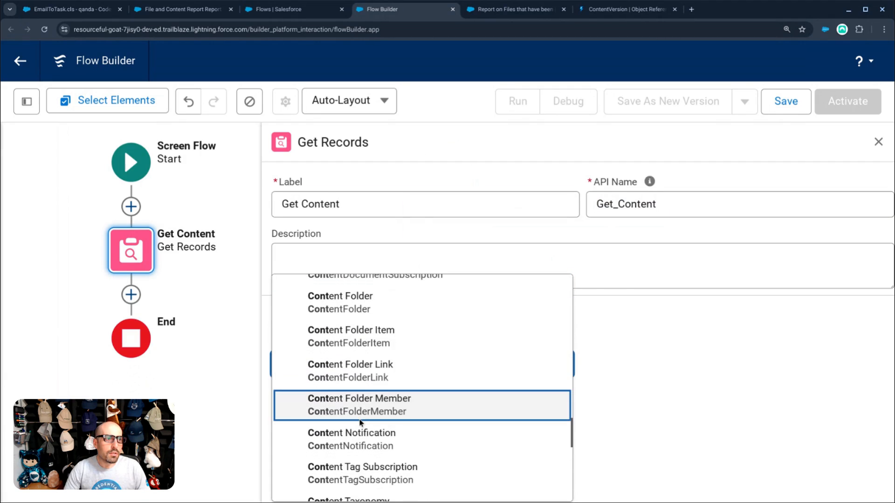
pyautogui.scroll(5, 362, 401)
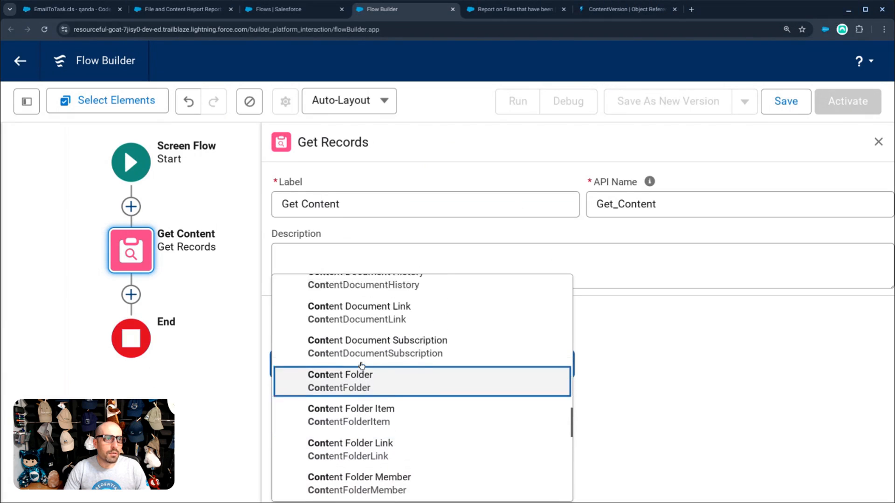
pyautogui.click(361, 328)
# - Store all records up to a limit of 100, then close the Get Content panel
pyautogui.scroll(-5, 466, 382)
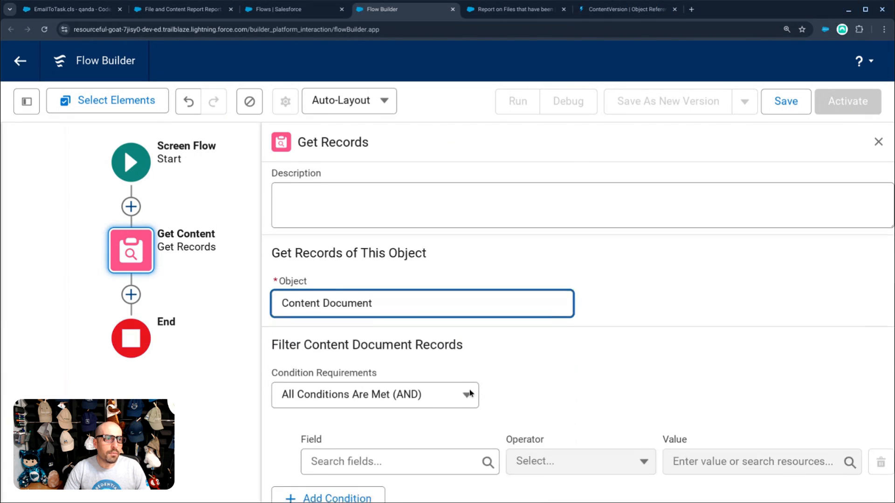
pyautogui.scroll(-3, 448, 345)
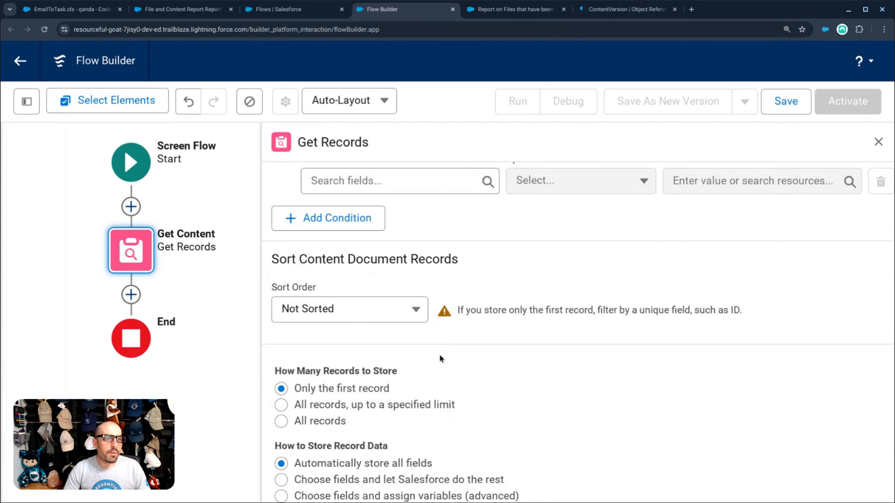
pyautogui.click(331, 399)
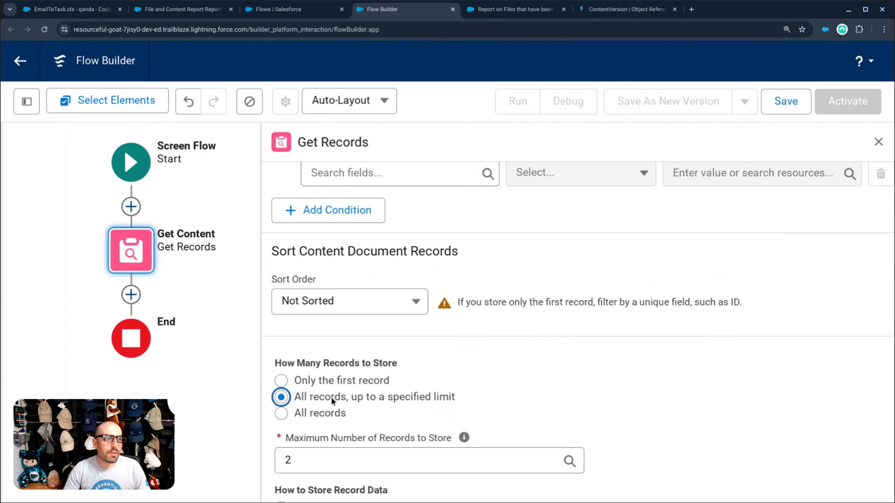
pyautogui.doubleClick(351, 460)
pyautogui.write('10')
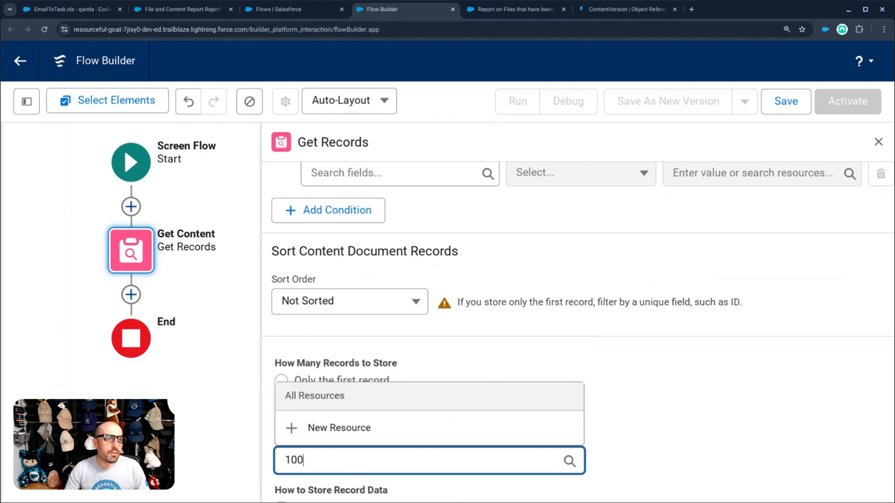
pyautogui.write('0')
pyautogui.click(697, 459)
pyautogui.scroll(-1, 673, 448)
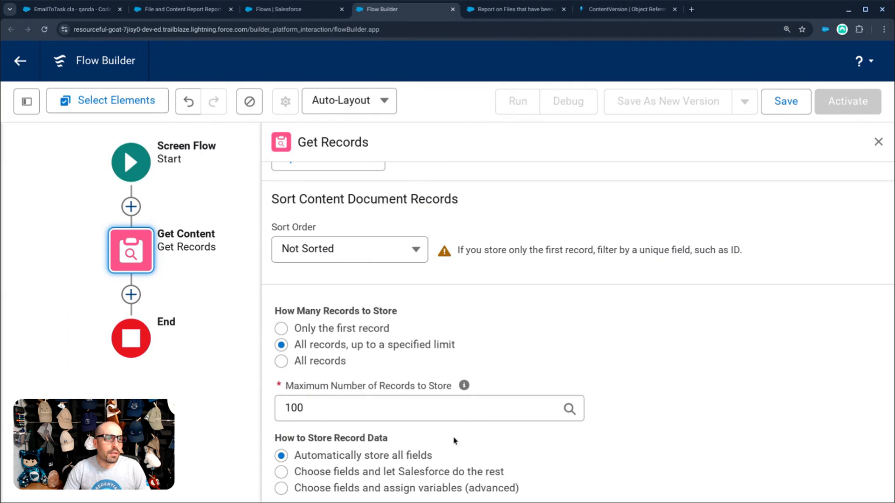
pyautogui.scroll(10, 592, 440)
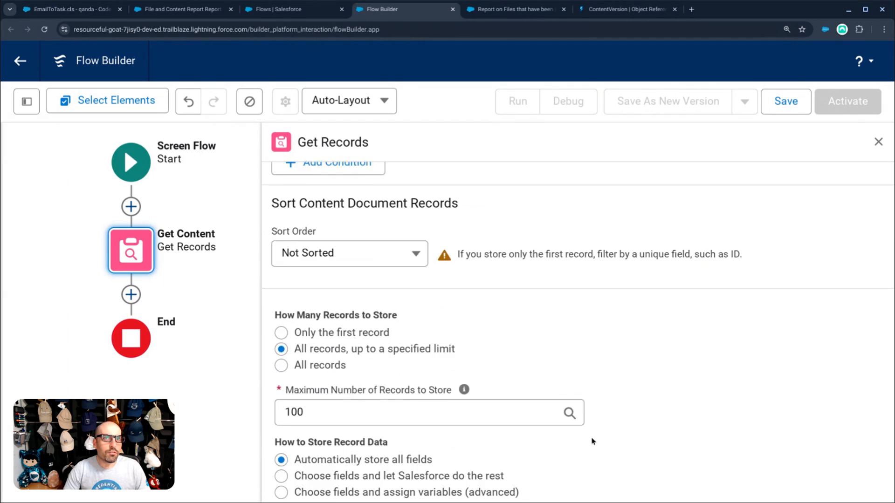
pyautogui.click(878, 142)
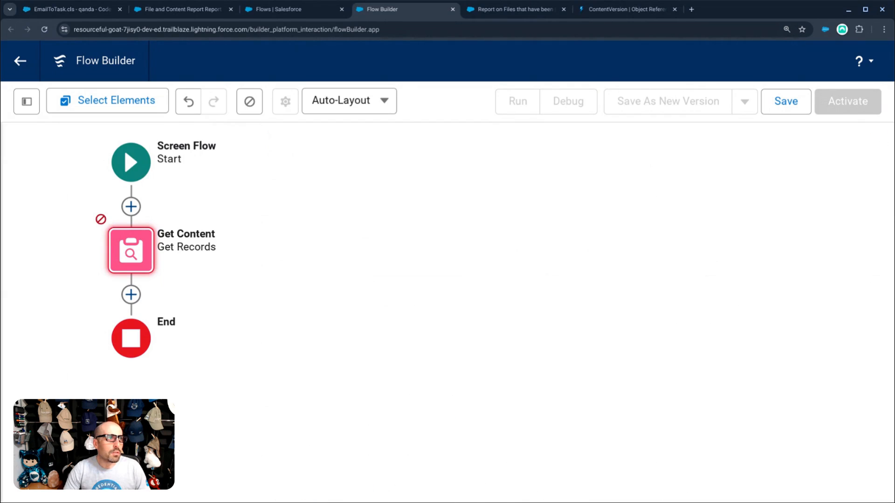
# - Add a screen after Get Content, place a Data Table on it, and begin its API name
pyautogui.click(139, 289)
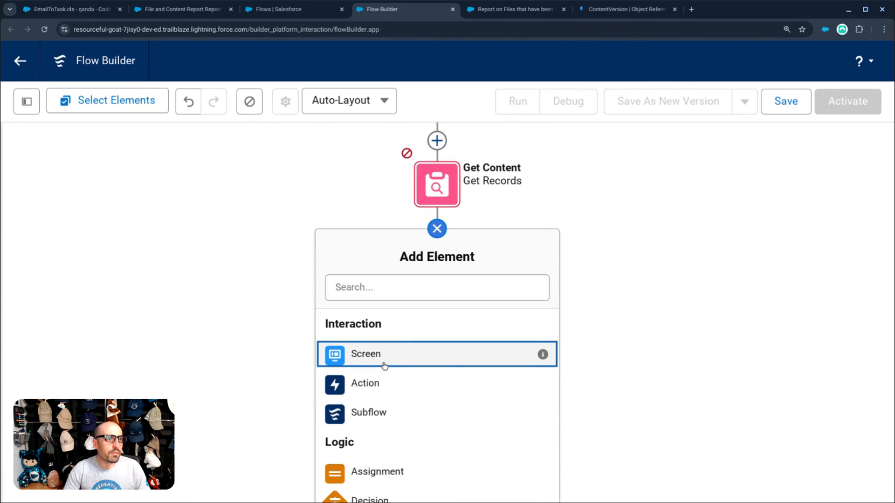
pyautogui.click(384, 359)
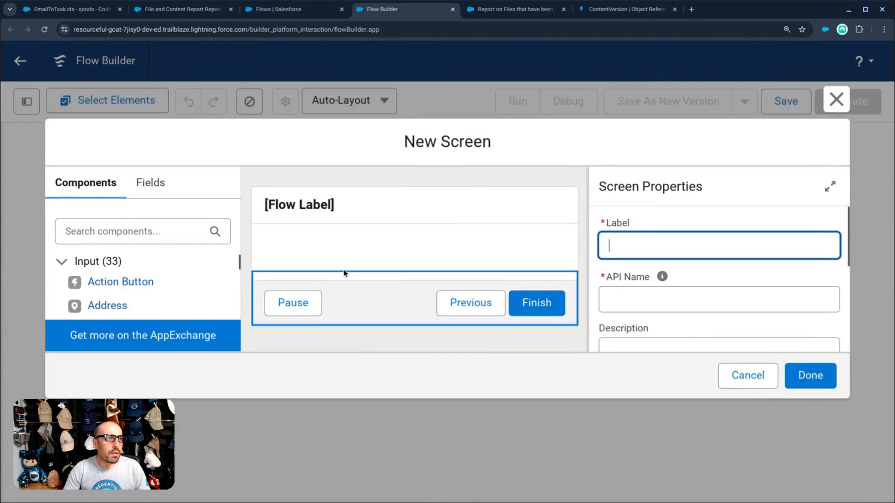
pyautogui.click(124, 234)
pyautogui.write('tab')
pyautogui.click(116, 281)
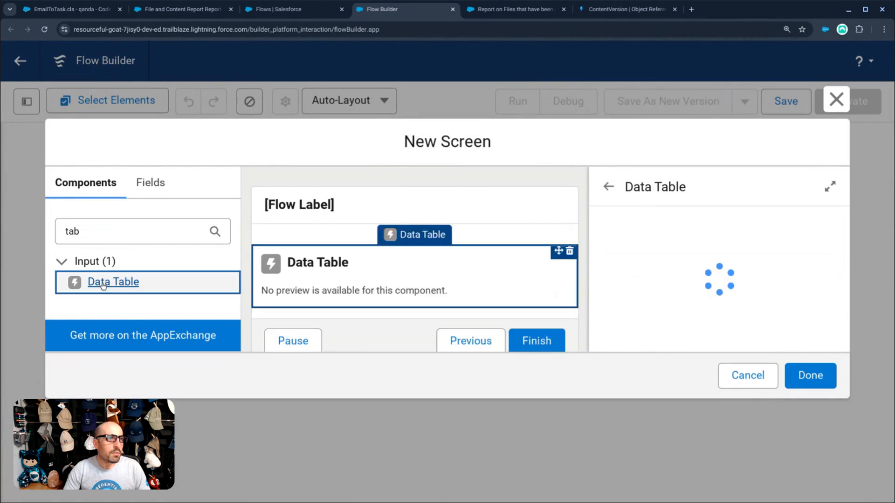
pyautogui.click(570, 315)
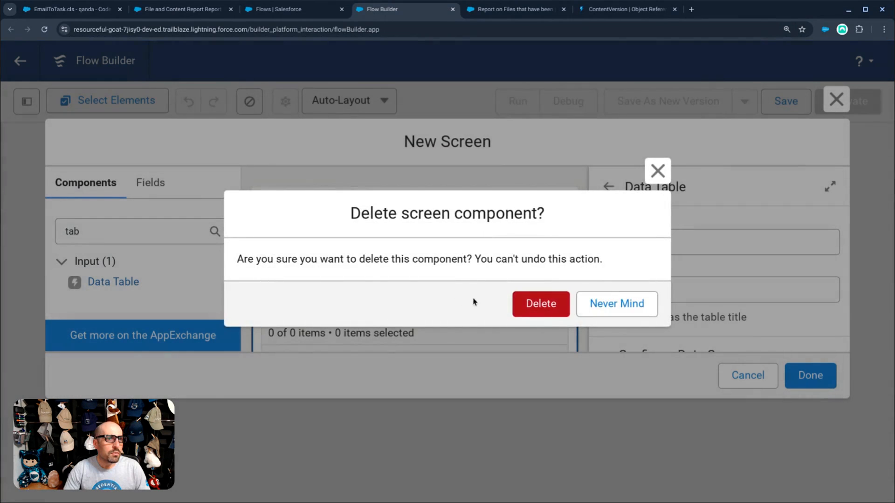
pyautogui.click(532, 303)
pyautogui.click(464, 286)
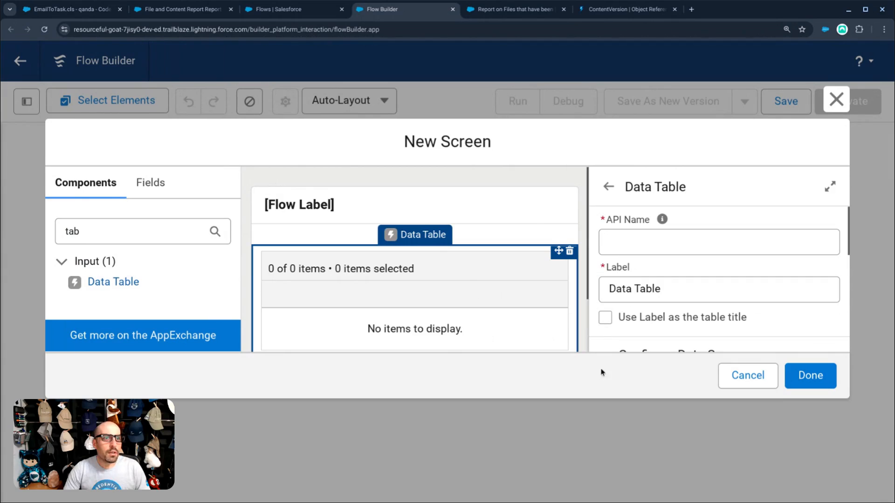
pyautogui.click(641, 240)
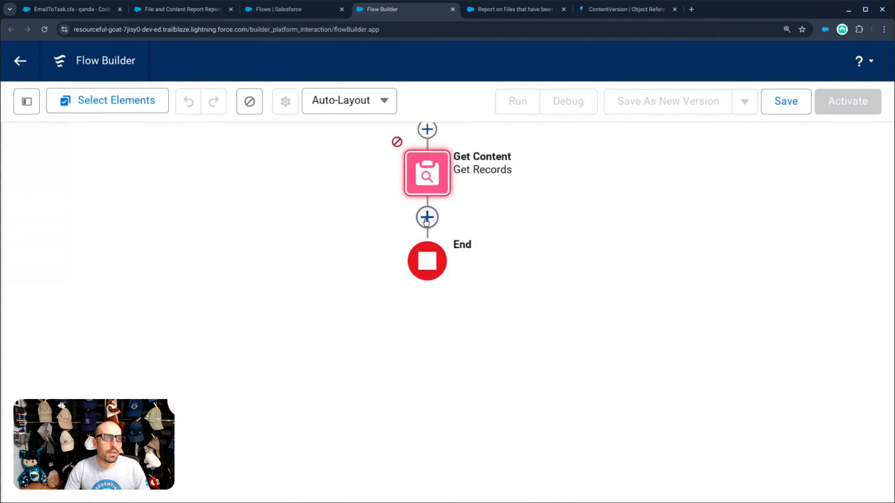
# - Add a fresh screen after Get Content with a Data Table named ContentTable
pyautogui.click(425, 218)
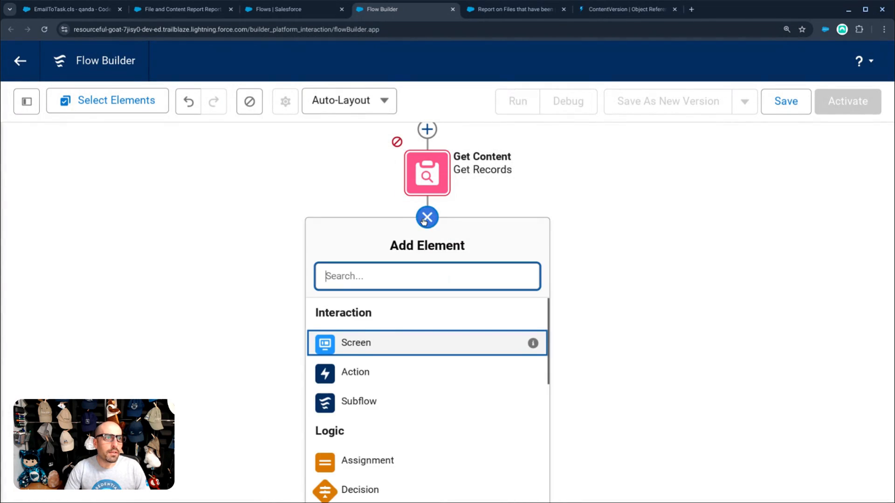
pyautogui.click(366, 345)
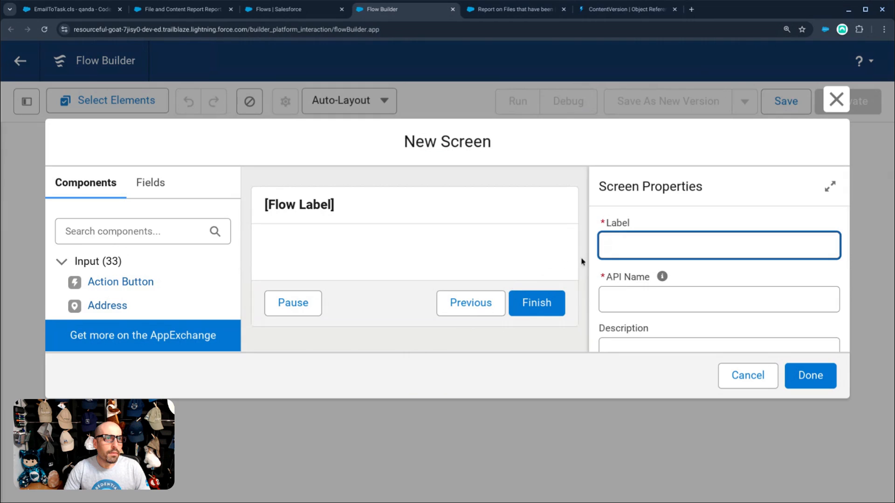
pyautogui.click(140, 233)
pyautogui.write('data')
pyautogui.click(114, 282)
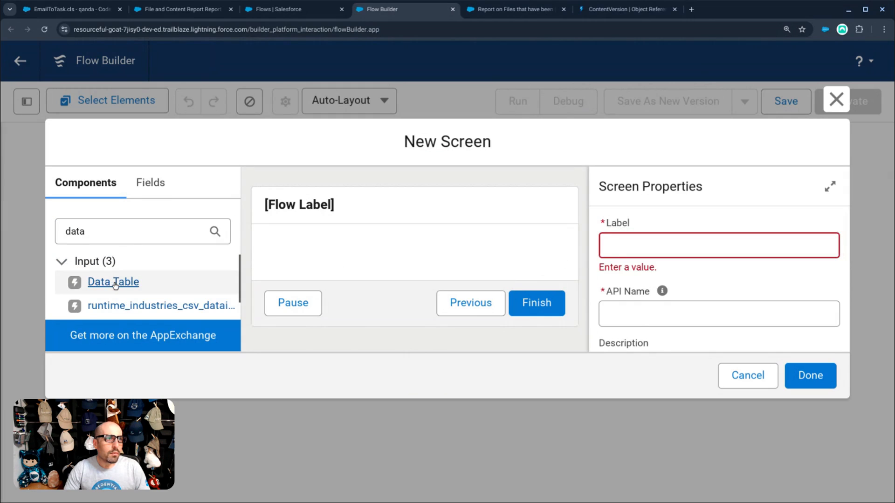
pyautogui.click(686, 244)
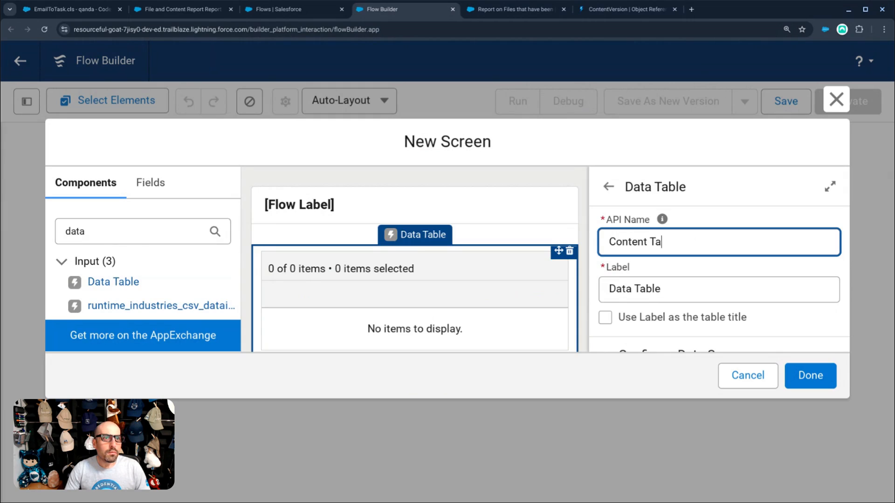
pyautogui.click(651, 319)
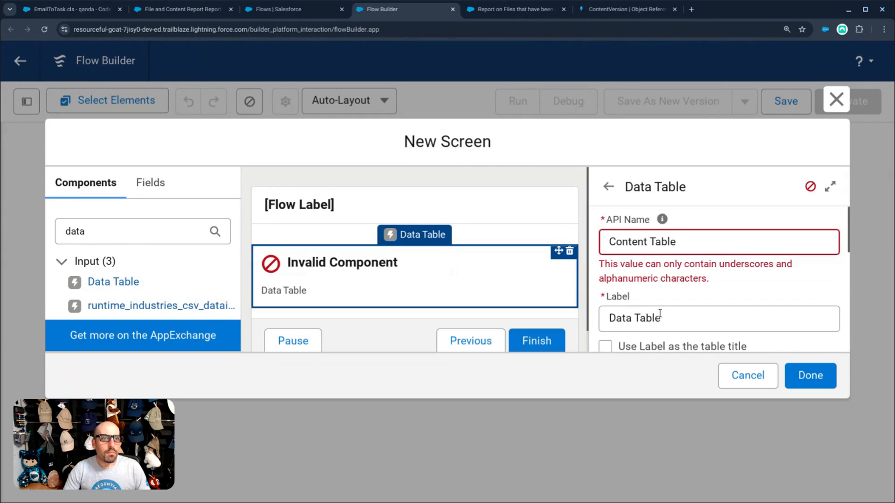
pyautogui.scroll(-1, 664, 283)
pyautogui.scroll(1, 651, 215)
pyautogui.click(651, 216)
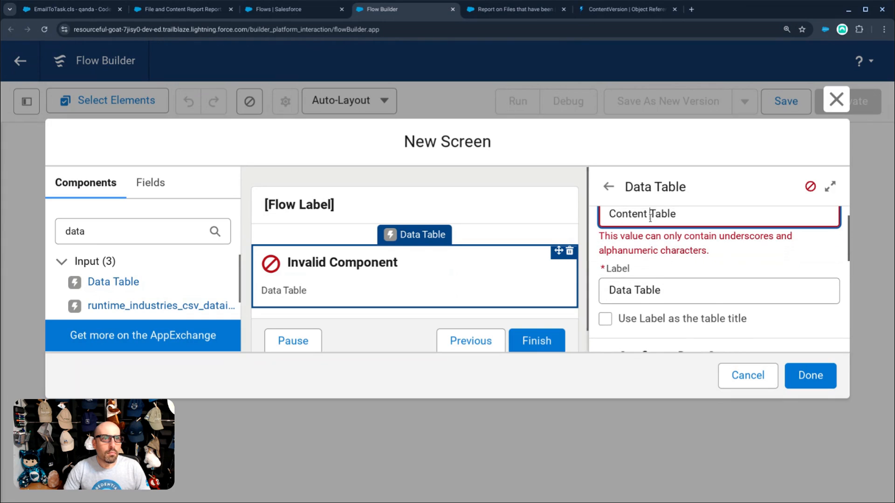
pyautogui.press('BackSpace')
# - Change the table label to 'Content Table' and use it as the table title
pyautogui.click(711, 264)
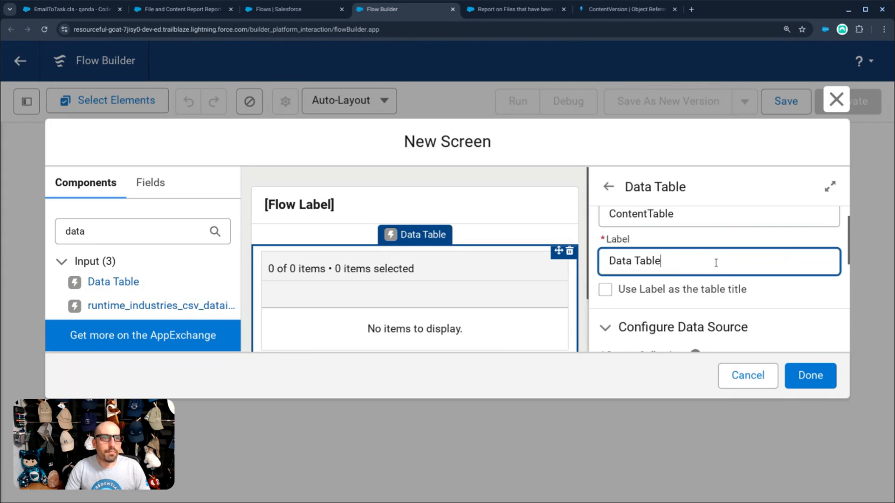
pyautogui.press('Home')
pyautogui.hotkey('ctrl', 'shift', 'Right')
pyautogui.write('Cinten')
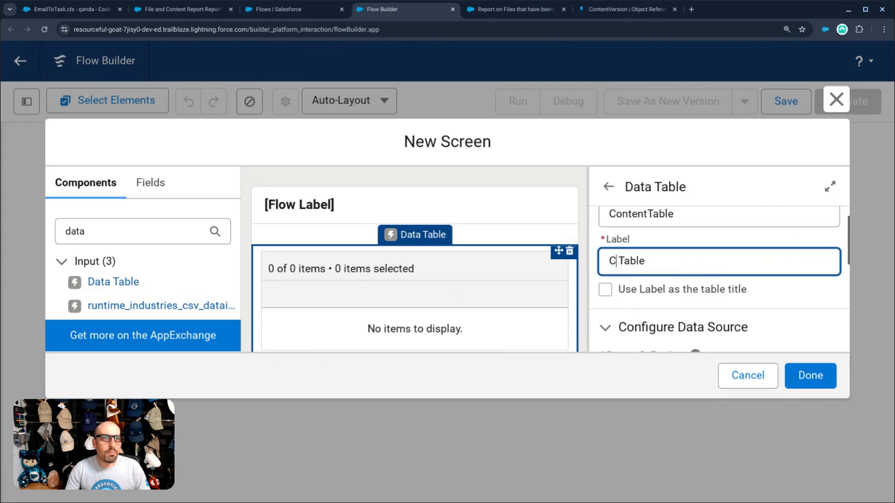
pyautogui.press('BackSpace')
pyautogui.press('BackSpace')
pyautogui.press('BackSpace')
pyautogui.press('BackSpace')
pyautogui.press('BackSpace')
pyautogui.write('ontent')
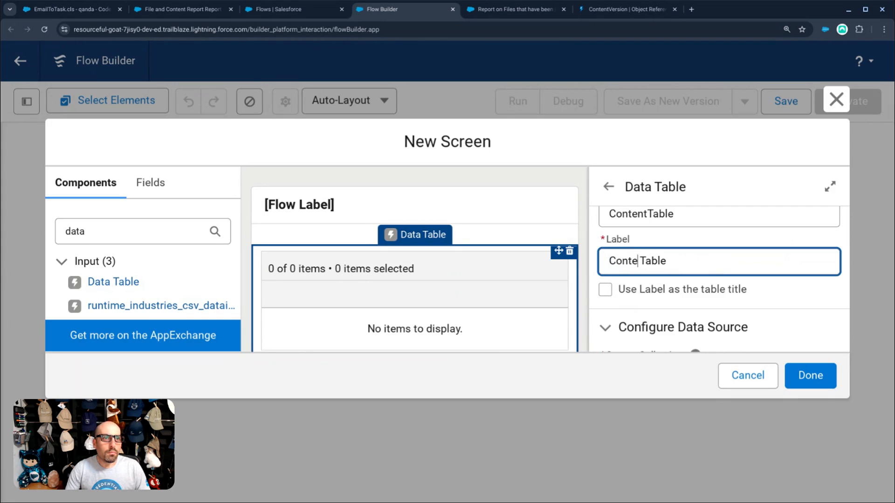
pyautogui.click(606, 290)
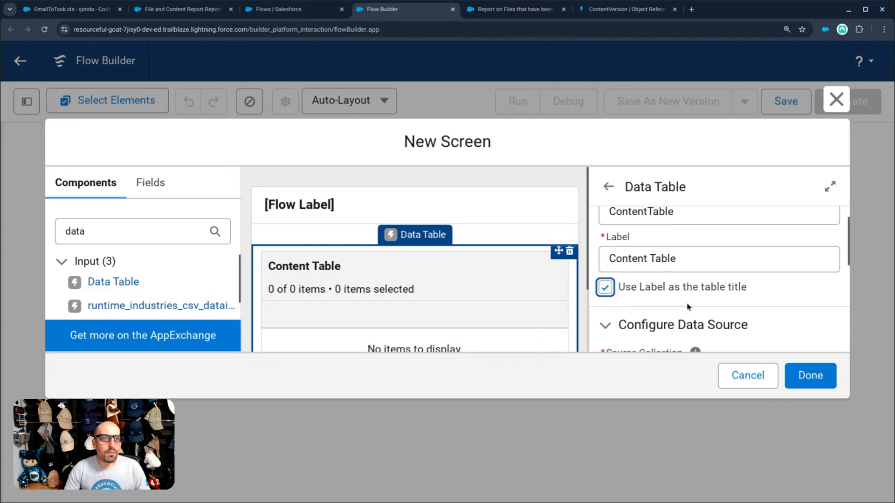
pyautogui.scroll(-2, 689, 303)
# - Set the source collection to Content Documents from Get_Content and enable the search bar
pyautogui.click(693, 272)
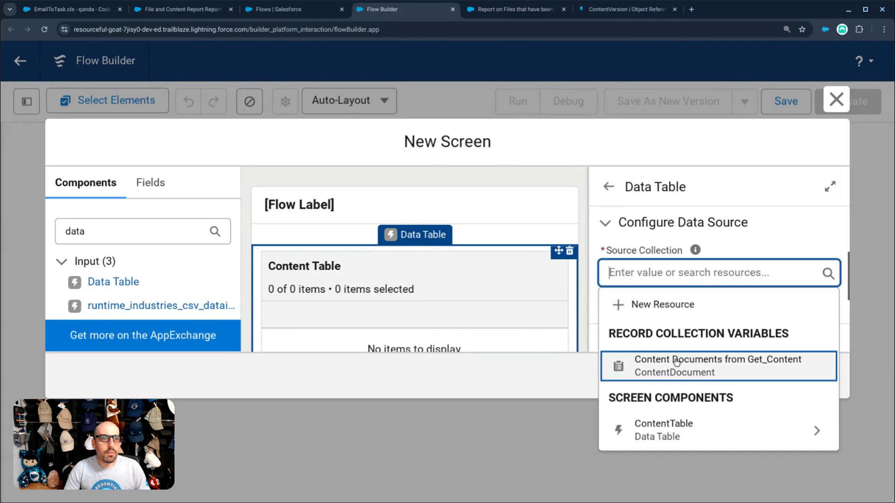
pyautogui.click(673, 364)
pyautogui.scroll(-1, 669, 305)
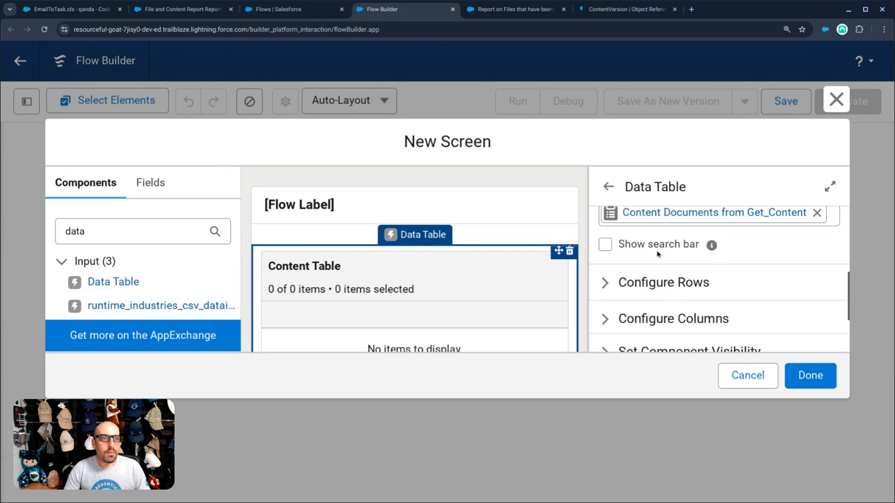
pyautogui.click(606, 244)
pyautogui.scroll(-2, 616, 251)
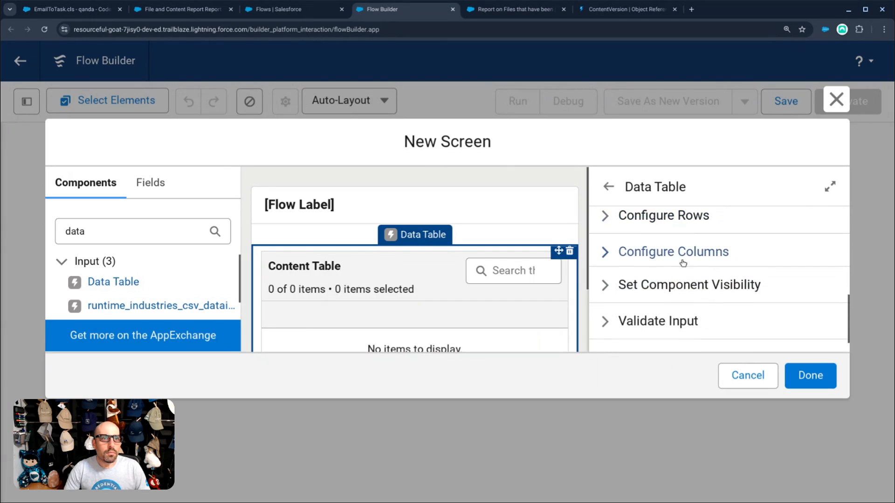
# - Configure the first column to show the Content Document Title field
pyautogui.click(618, 253)
pyautogui.scroll(-1, 777, 316)
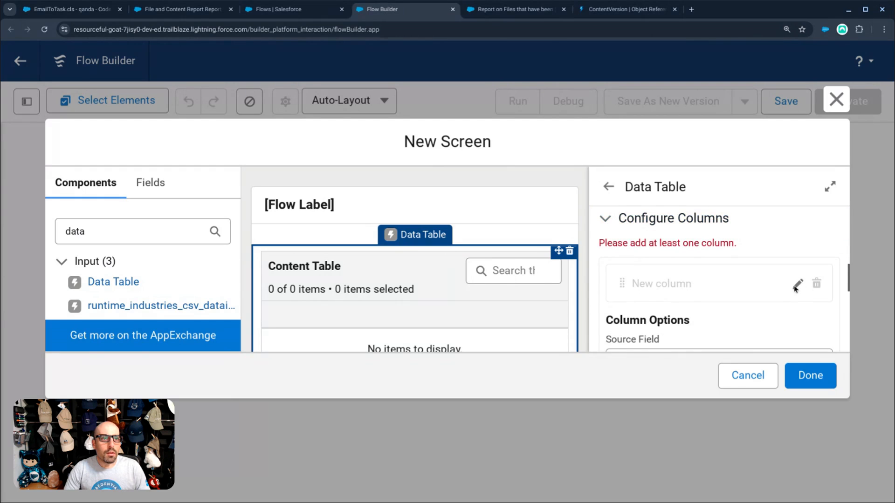
pyautogui.scroll(-1, 795, 288)
pyautogui.click(706, 292)
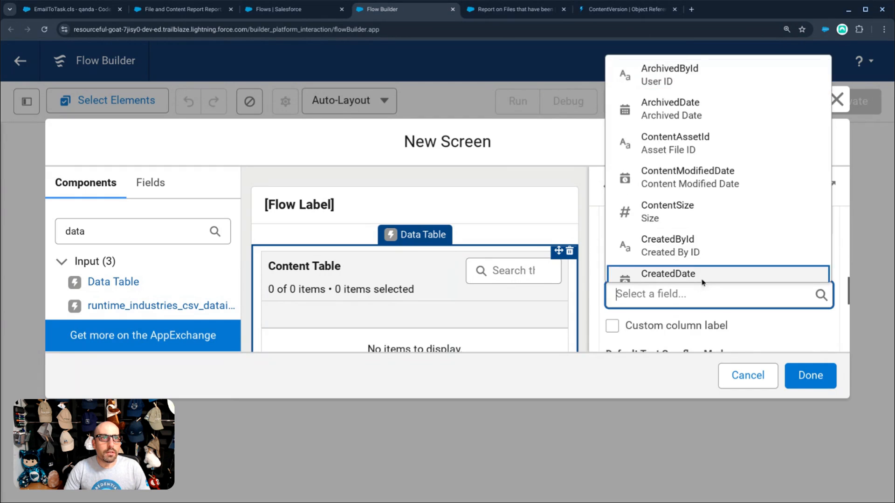
pyautogui.scroll(-5, 708, 217)
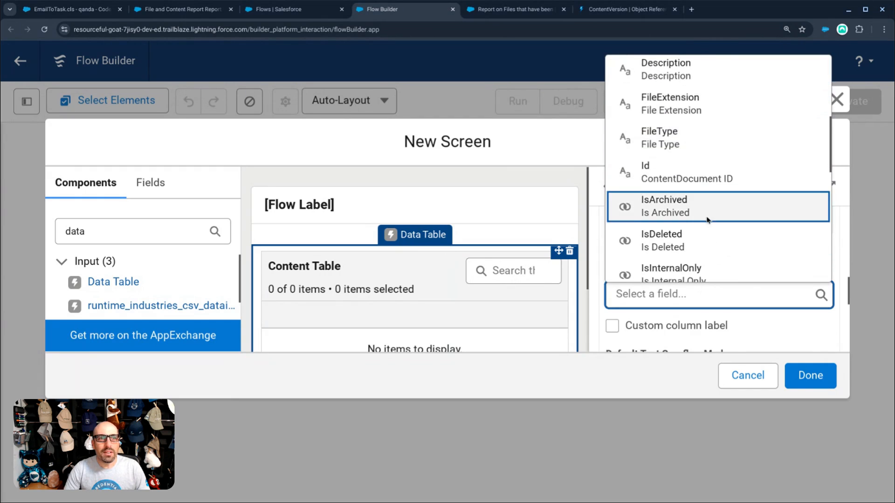
pyautogui.scroll(-8, 707, 219)
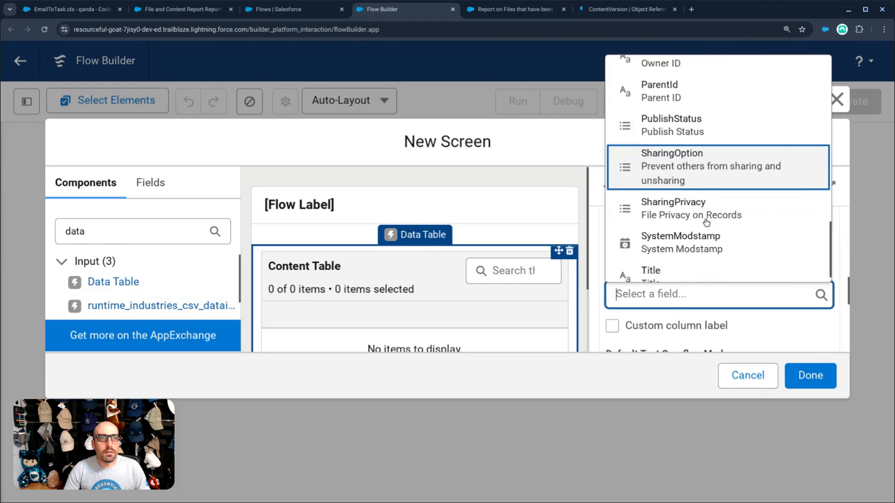
pyautogui.scroll(-1, 706, 223)
pyautogui.click(683, 259)
pyautogui.scroll(-1, 676, 327)
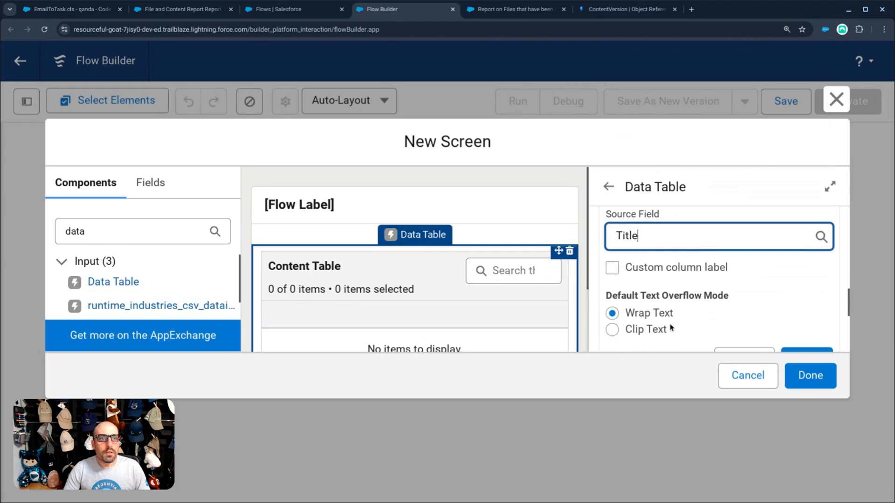
pyautogui.scroll(-2, 671, 322)
pyautogui.scroll(3, 671, 314)
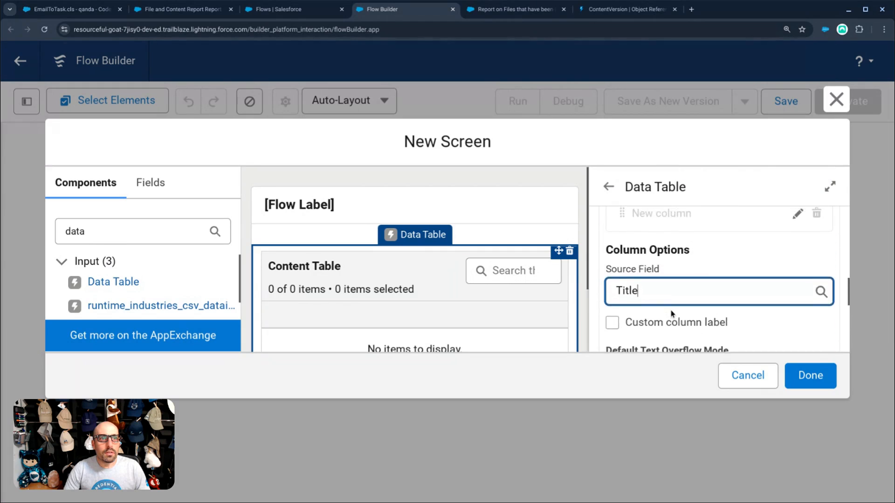
pyautogui.scroll(2, 671, 313)
pyautogui.scroll(-3, 692, 330)
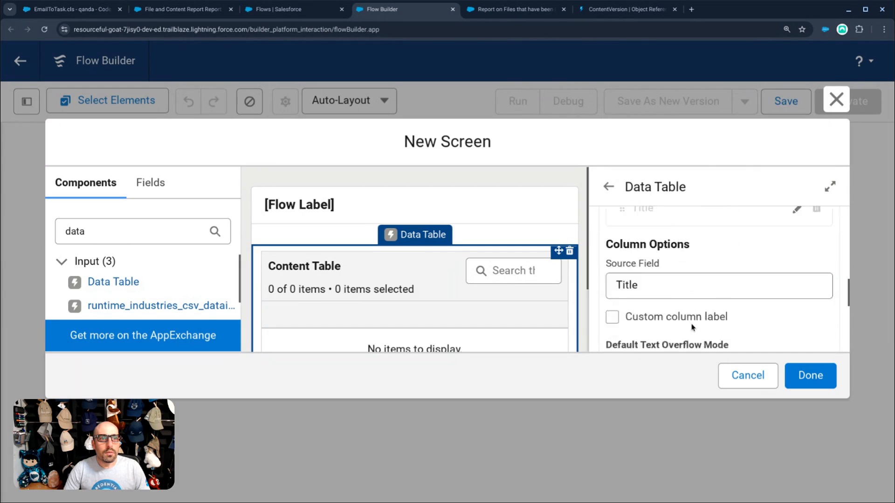
pyautogui.click(680, 269)
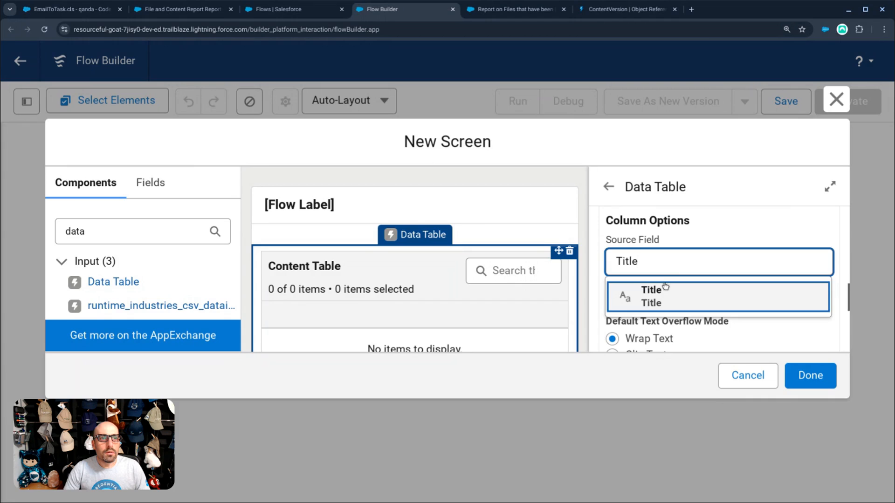
pyautogui.click(658, 295)
pyautogui.scroll(-2, 671, 303)
pyautogui.click(793, 335)
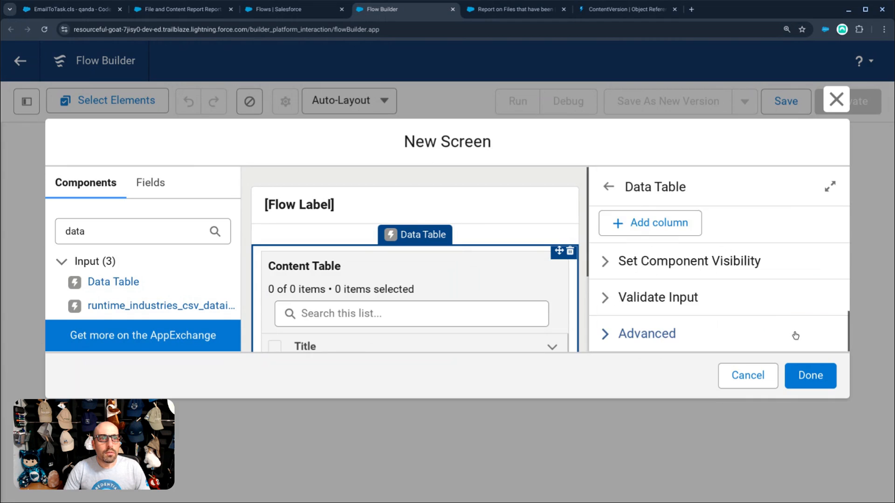
# - Add a Size column using the ContentSize field
pyautogui.scroll(3, 698, 292)
pyautogui.click(662, 332)
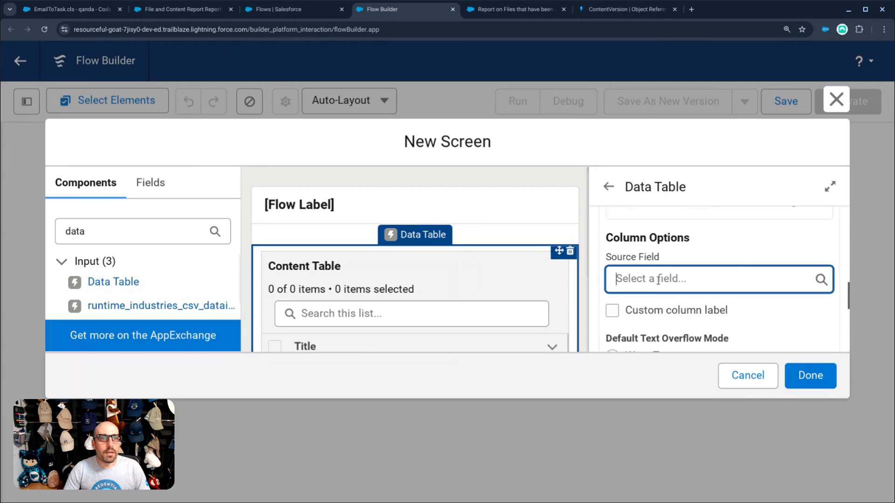
pyautogui.click(656, 278)
pyautogui.click(676, 194)
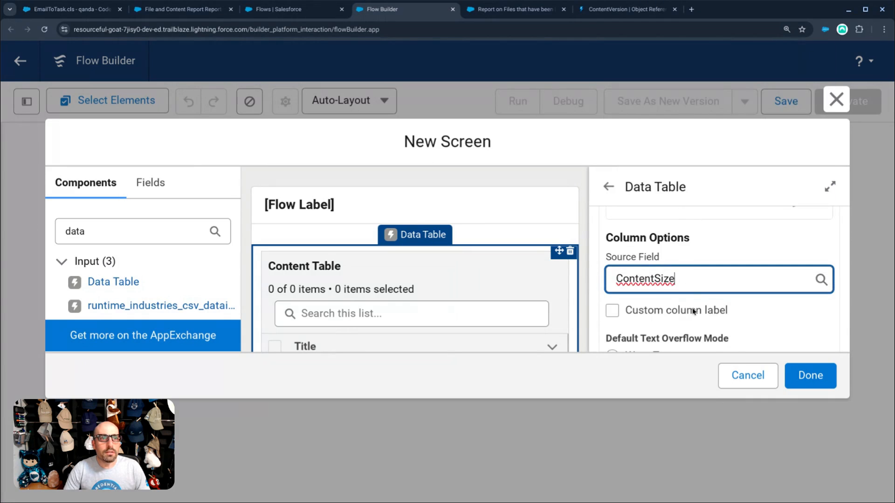
pyautogui.scroll(-3, 755, 308)
pyautogui.click(805, 274)
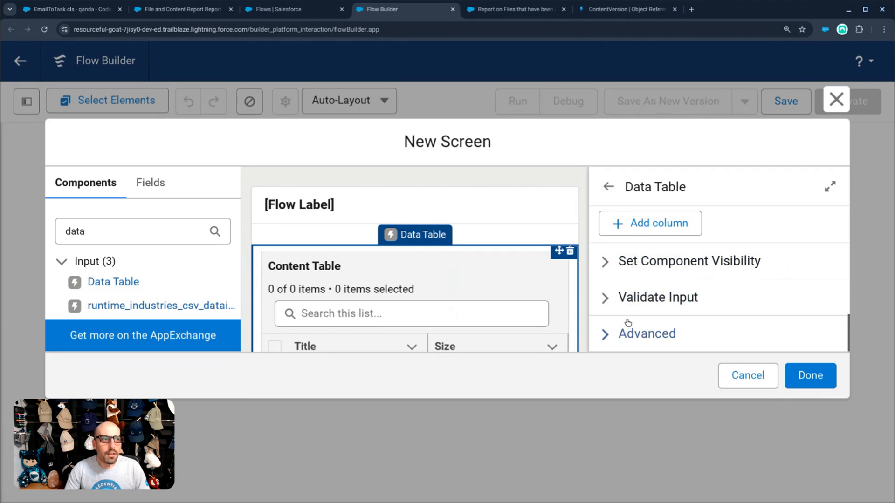
# - Zoom the page out and add a Created By ID column using CreatedById
pyautogui.hotkey('ctrl', '-')
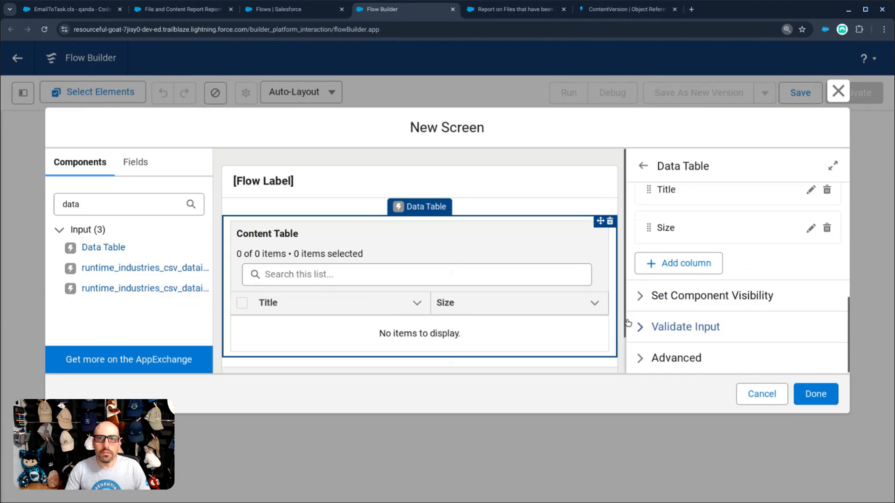
pyautogui.click(690, 271)
pyautogui.click(685, 339)
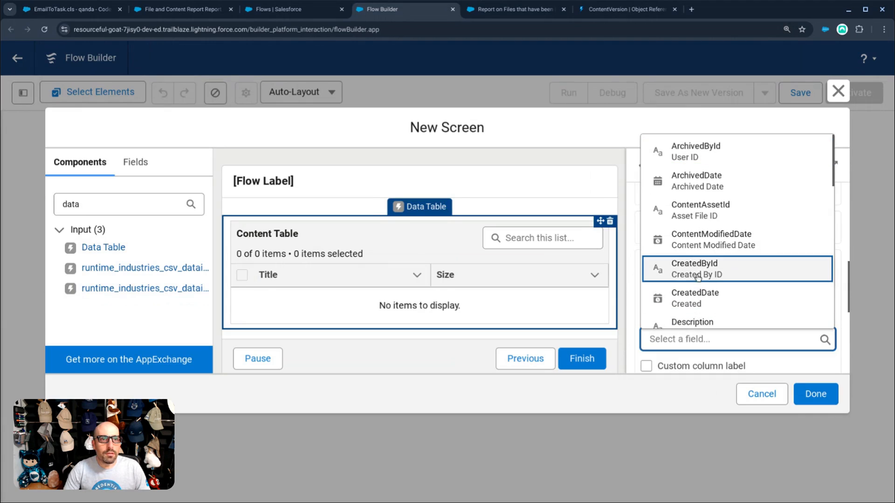
pyautogui.click(700, 274)
pyautogui.scroll(-2, 731, 321)
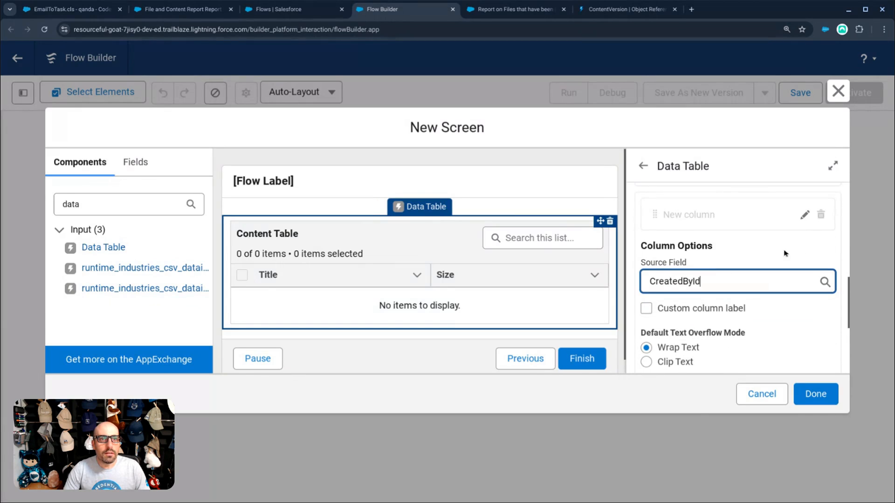
pyautogui.scroll(-1, 773, 345)
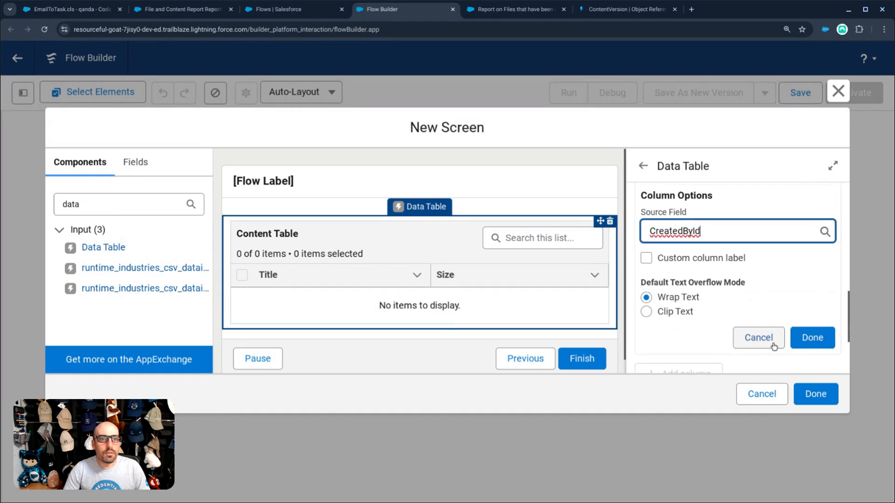
pyautogui.click(805, 344)
# - Start a fourth column and browse its Source Field list
pyautogui.click(699, 263)
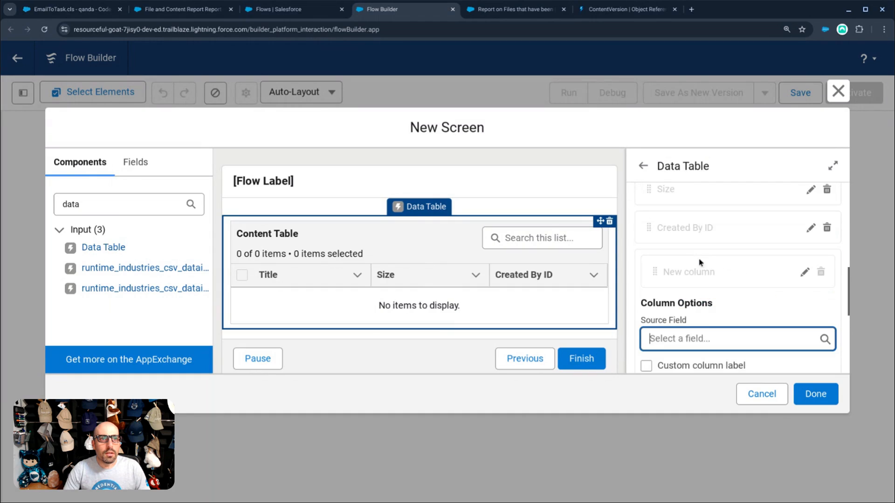
pyautogui.click(703, 339)
pyautogui.scroll(-2, 708, 263)
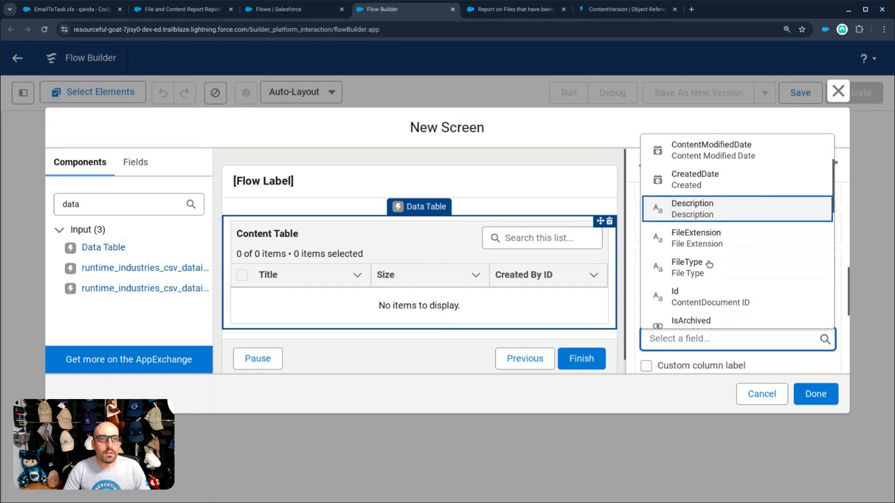
pyautogui.scroll(-8, 709, 264)
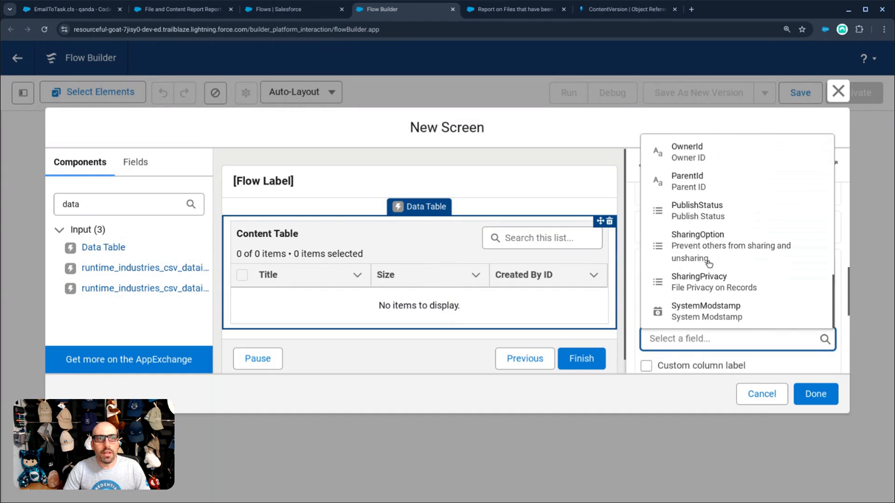
pyautogui.scroll(10, 700, 310)
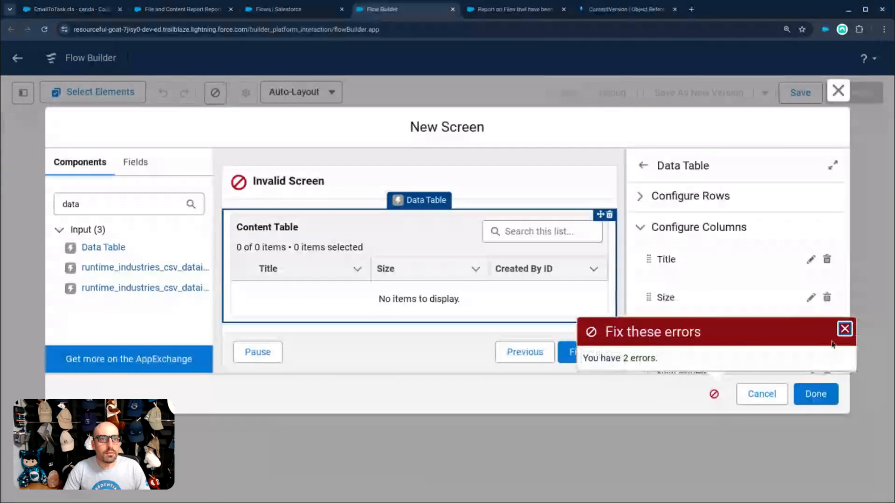
# - Dismiss the screen errors and set the Content Table's row selection mode to View only
pyautogui.click(844, 329)
pyautogui.scroll(-4, 751, 304)
pyautogui.scroll(4, 745, 305)
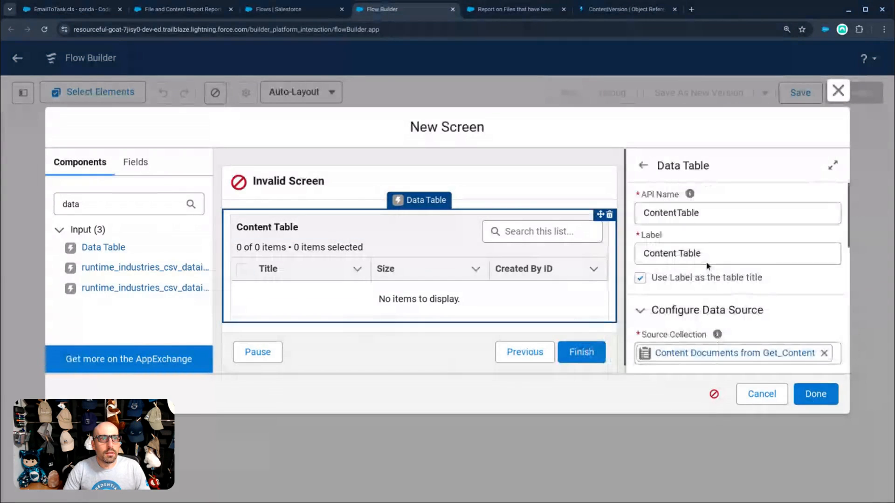
pyautogui.click(685, 246)
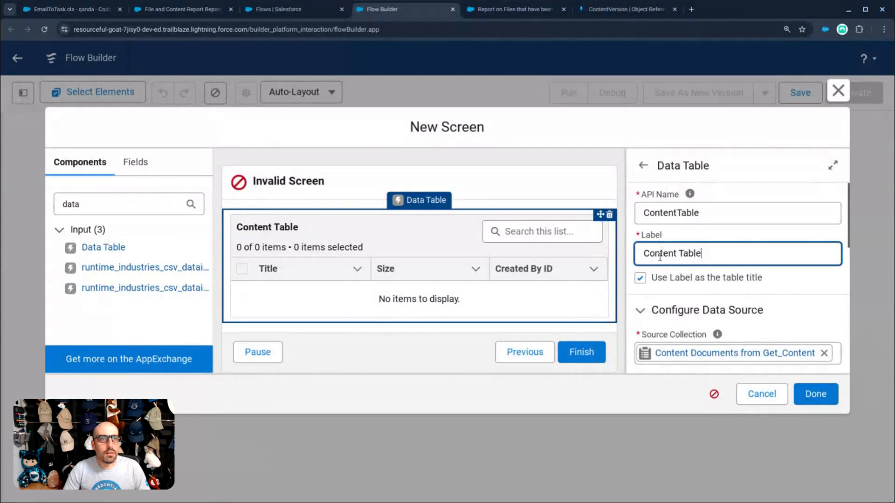
pyautogui.scroll(-5, 660, 256)
pyautogui.click(647, 277)
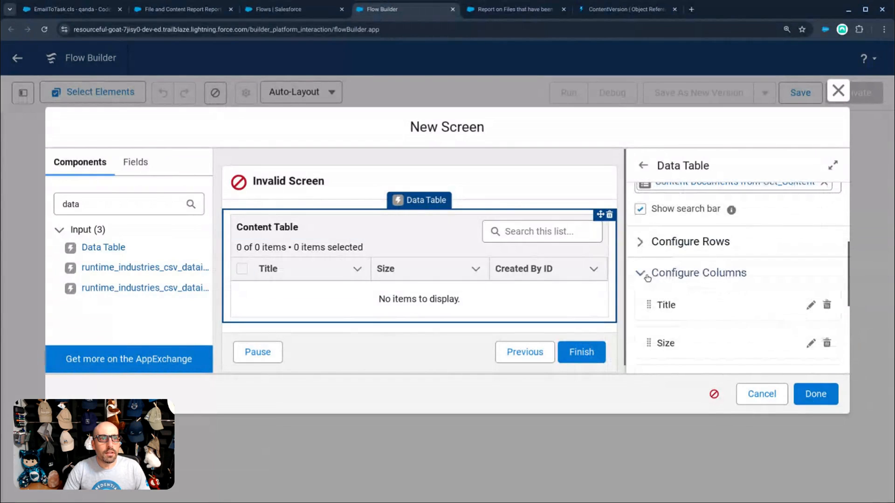
pyautogui.click(642, 245)
pyautogui.click(642, 246)
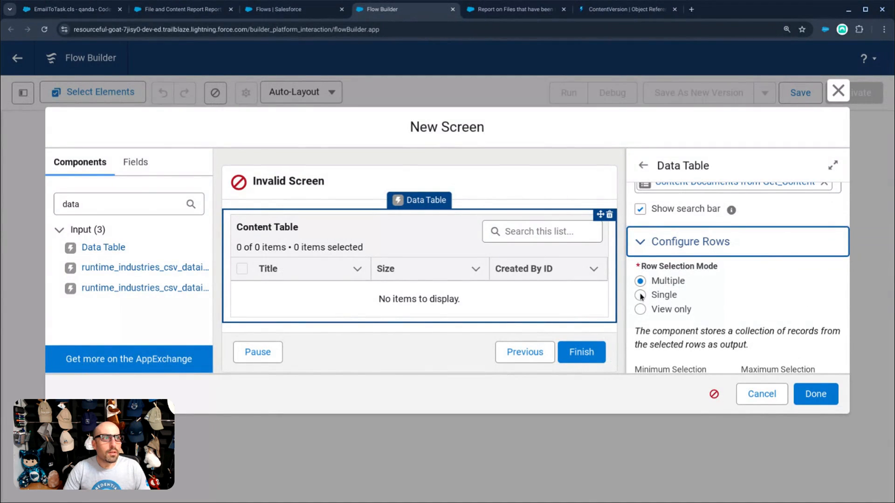
pyautogui.click(640, 309)
pyautogui.scroll(-2, 640, 303)
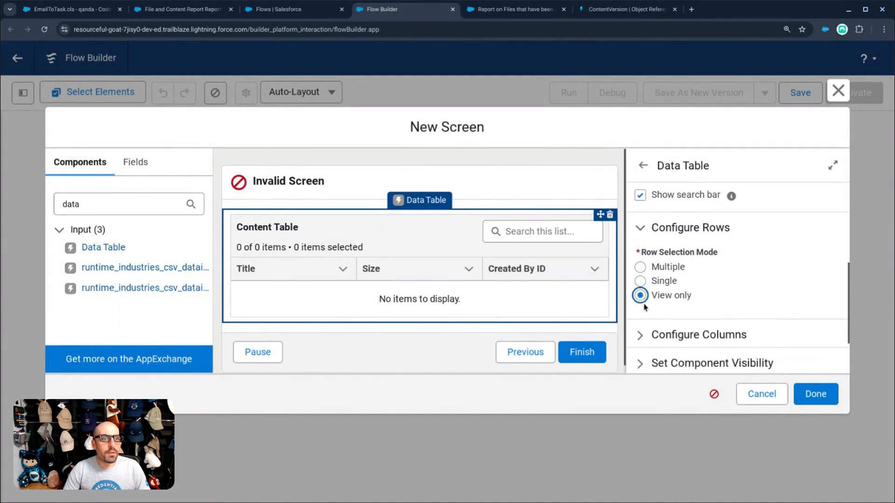
pyautogui.click(643, 291)
pyautogui.click(642, 299)
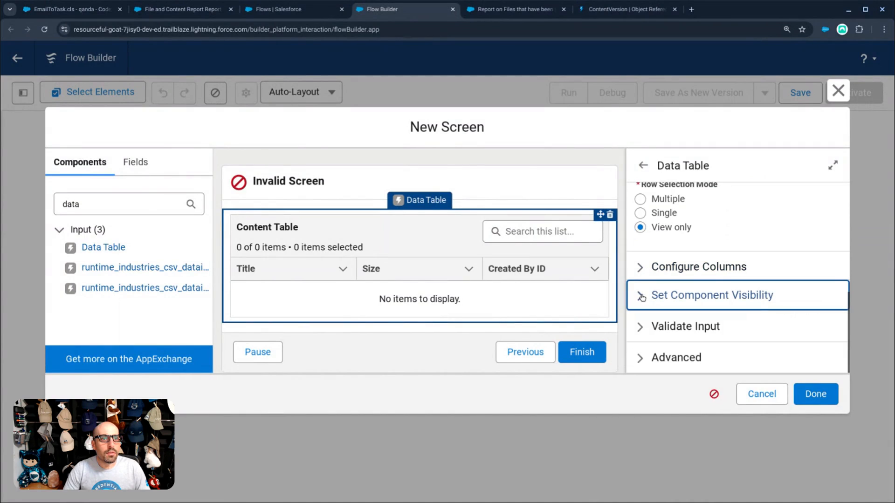
# - Label the screen 'Content Screen' and finish it, placing it after Get Content
pyautogui.click(514, 184)
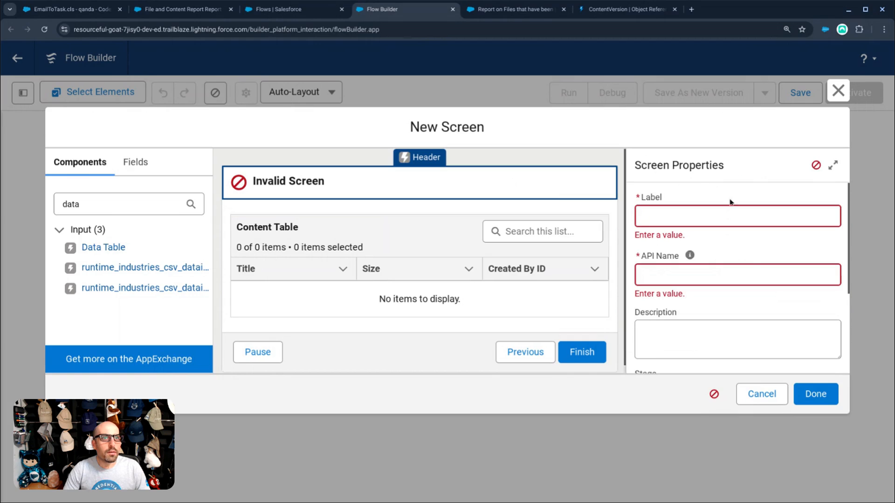
pyautogui.click(730, 216)
pyautogui.write('Content Screen')
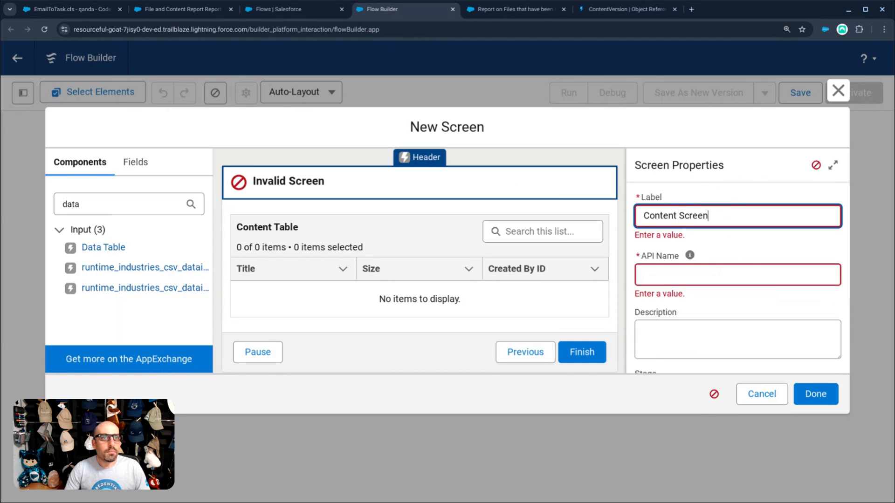
pyautogui.press('Tab')
pyautogui.click(815, 394)
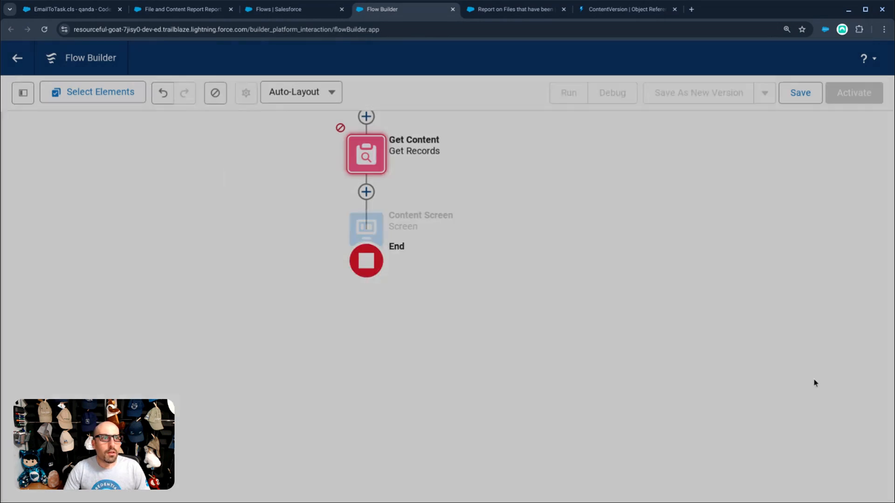
# - Save the flow with the label 'Content Flow', then test-run it and return to the builder
pyautogui.click(800, 93)
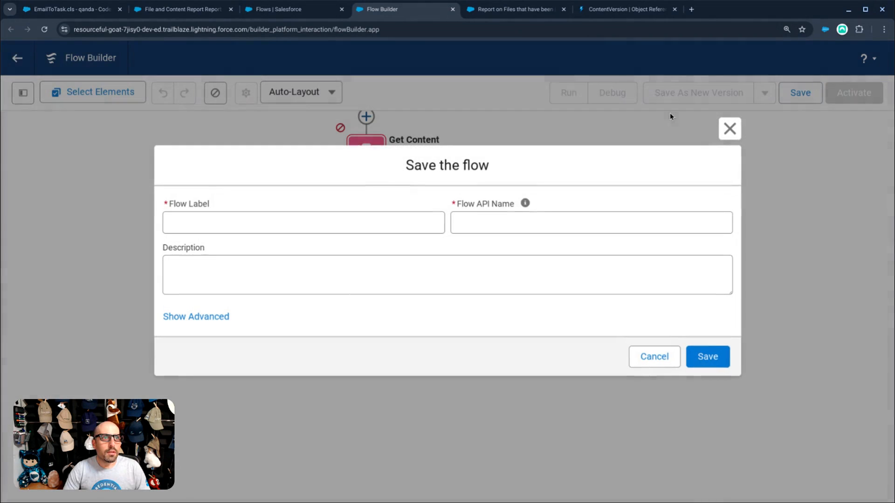
pyautogui.click(397, 218)
pyautogui.write('Content Flow')
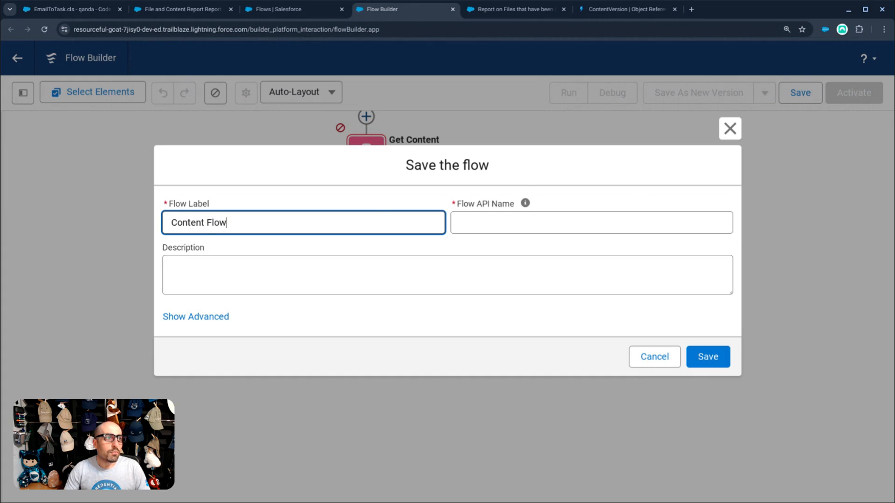
pyautogui.press('Tab')
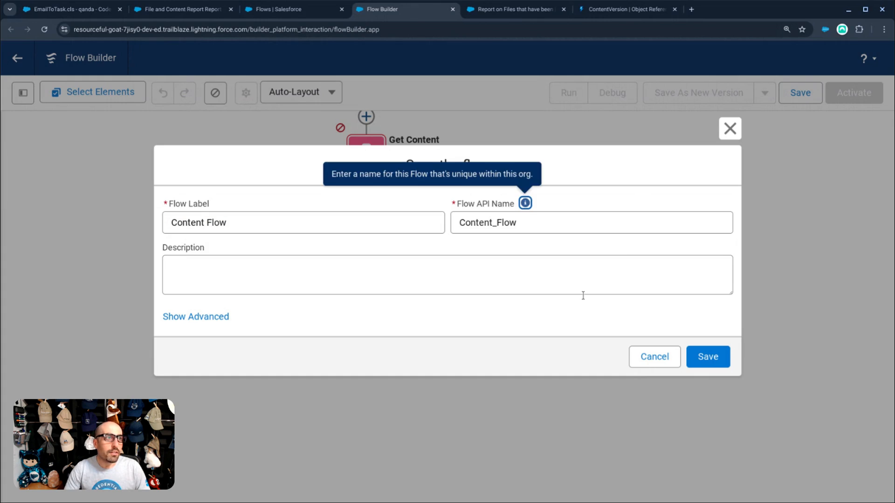
pyautogui.click(708, 356)
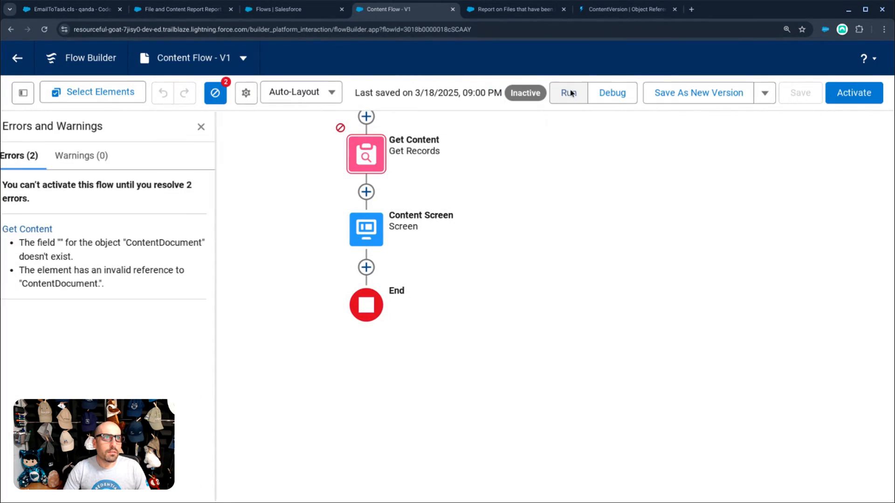
pyautogui.click(571, 93)
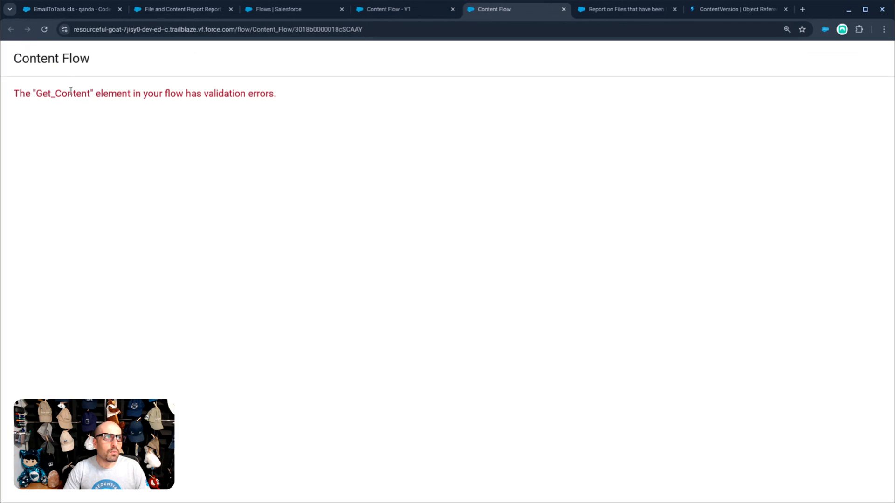
pyautogui.click(385, 14)
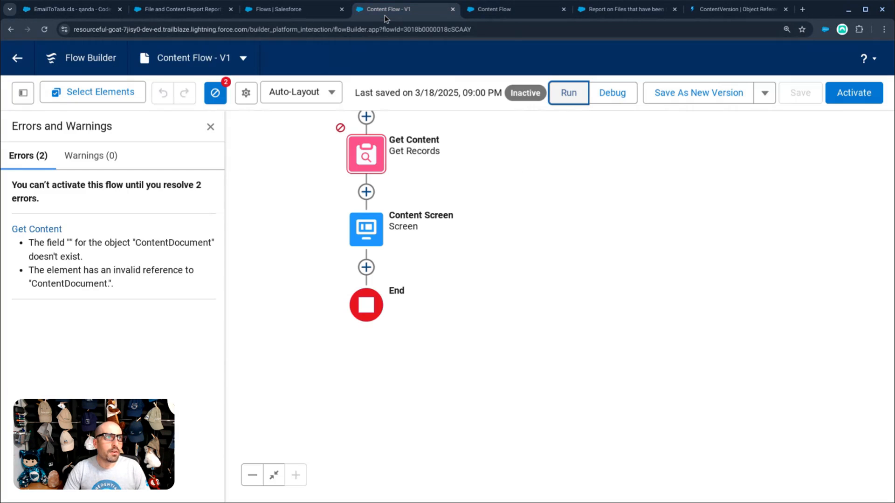
# - Inspect the Content Screen and Get Content elements and the failed run's validation error
pyautogui.click(351, 225)
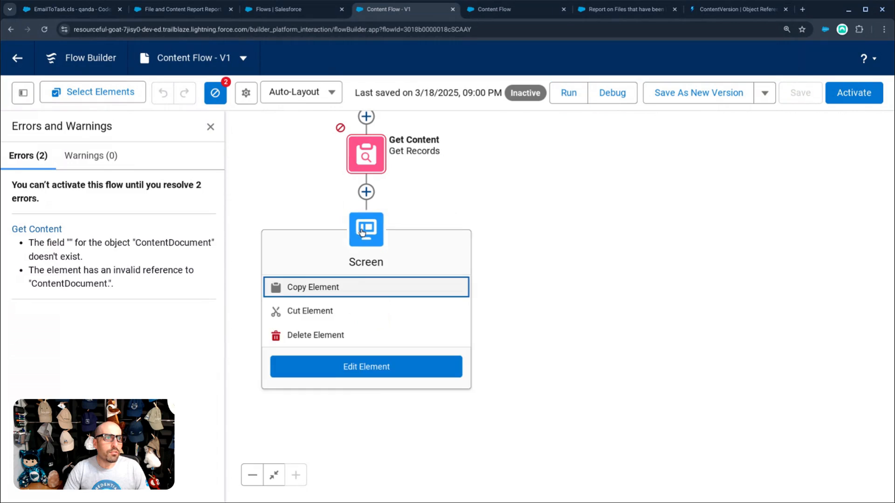
pyautogui.click(366, 156)
pyautogui.click(475, 14)
pyautogui.click(408, 12)
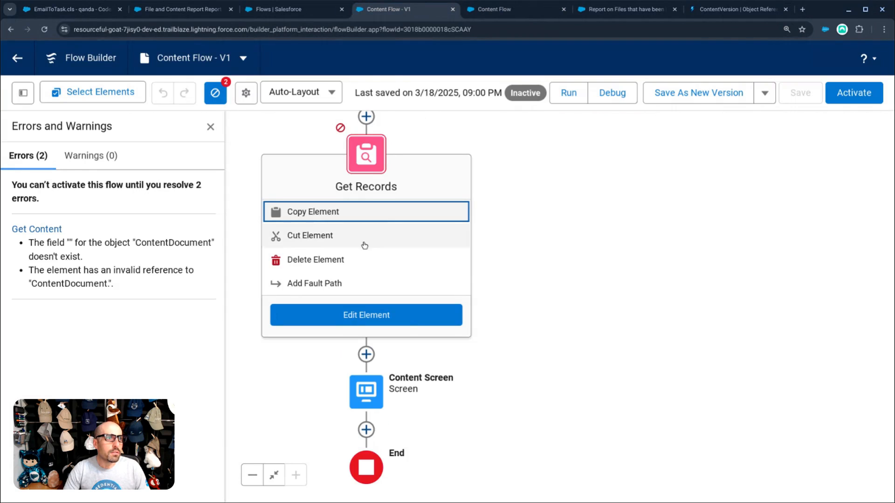
# - Set Get Content's condition requirements to None to get all Content Document records, and save
pyautogui.click(374, 314)
pyautogui.scroll(-2, 494, 289)
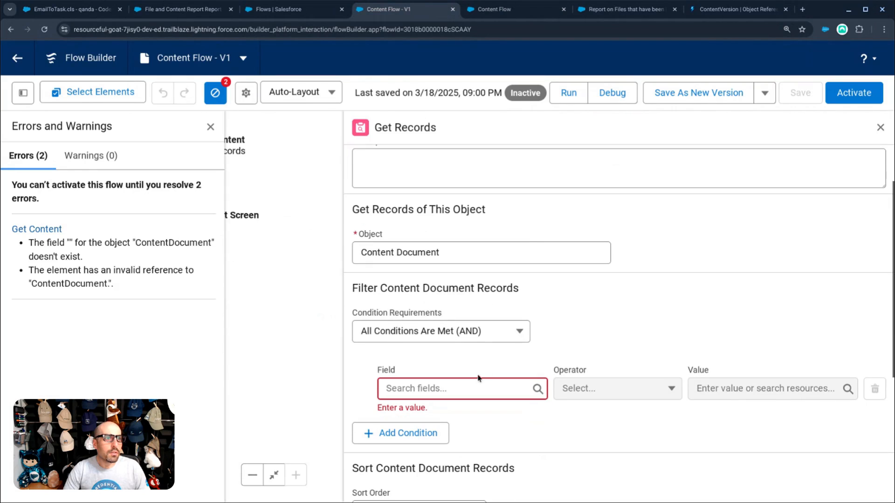
pyautogui.click(446, 333)
pyautogui.click(443, 234)
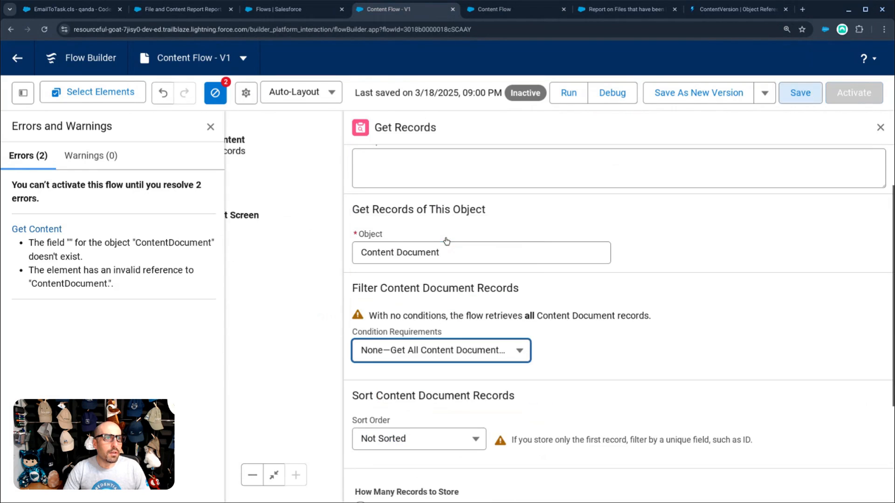
pyautogui.scroll(-3, 634, 411)
pyautogui.scroll(5, 768, 315)
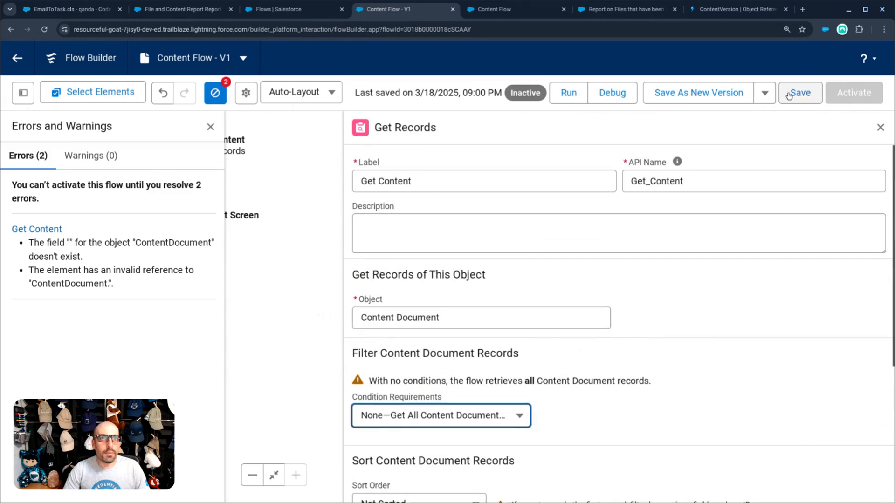
pyautogui.click(789, 93)
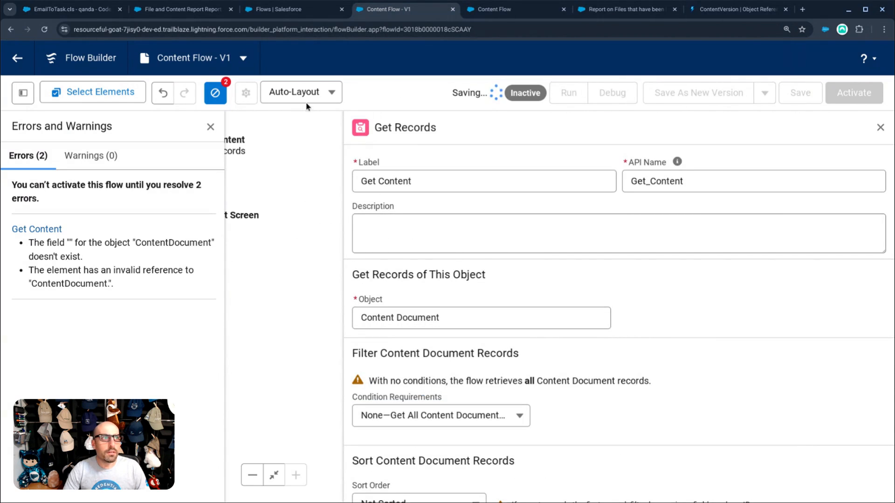
pyautogui.click(881, 130)
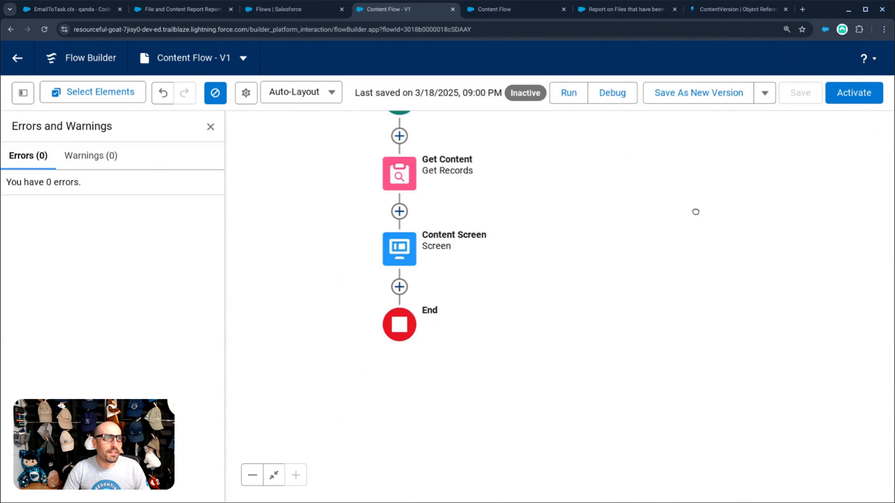
# - Rerun the flow and test the table search with 'dr', then clear it
pyautogui.click(569, 93)
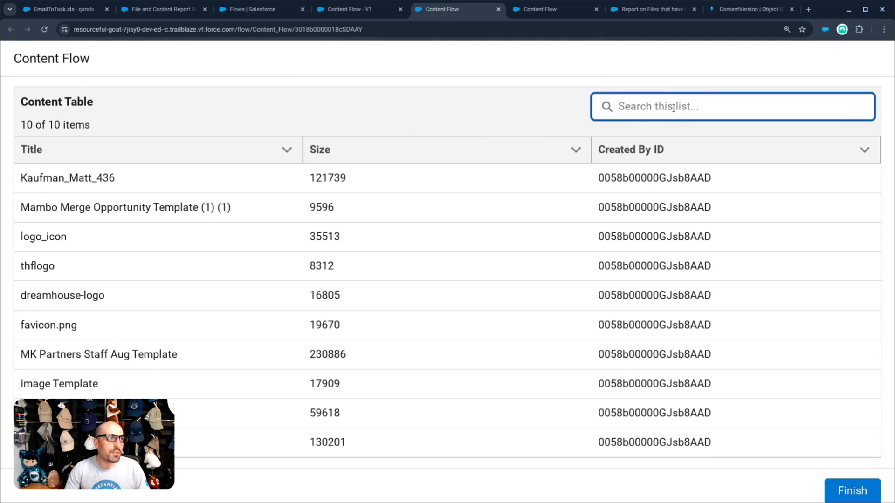
pyautogui.write('dream')
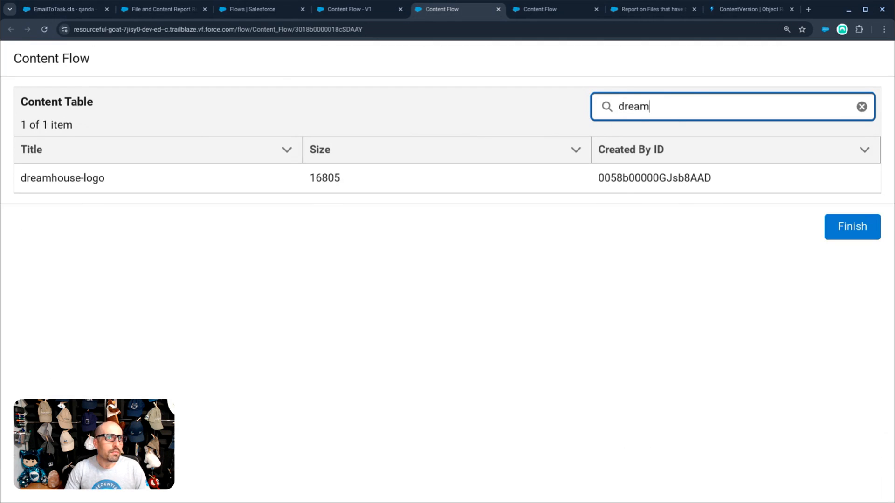
pyautogui.press('BackSpace')
pyautogui.press('BackSpace')
pyautogui.press('BackSpace')
pyautogui.press('BackSpace')
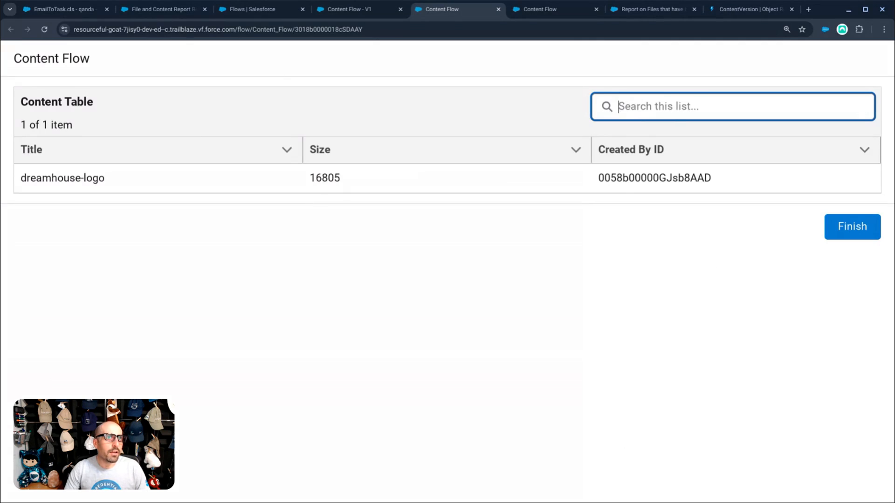
# - Close both Content Flow run tabs
pyautogui.click(498, 9)
pyautogui.click(468, 14)
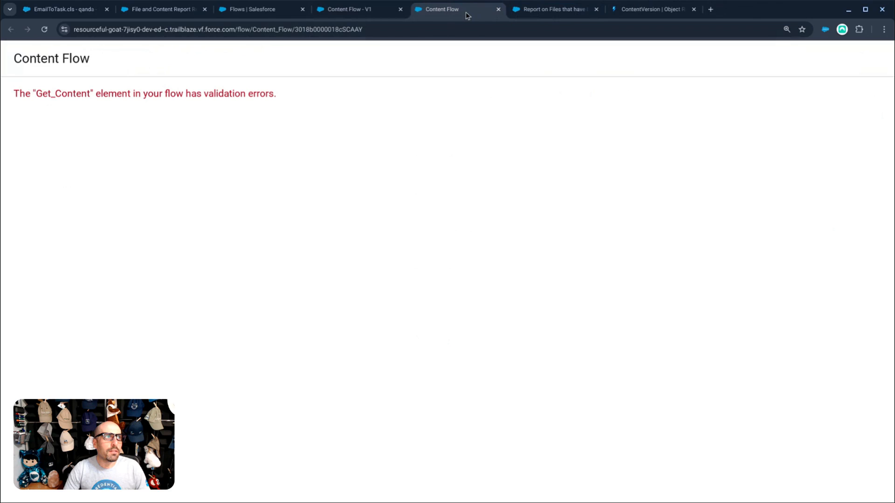
pyautogui.click(498, 8)
# - Open the Content Version object in Object Manager
pyautogui.click(252, 9)
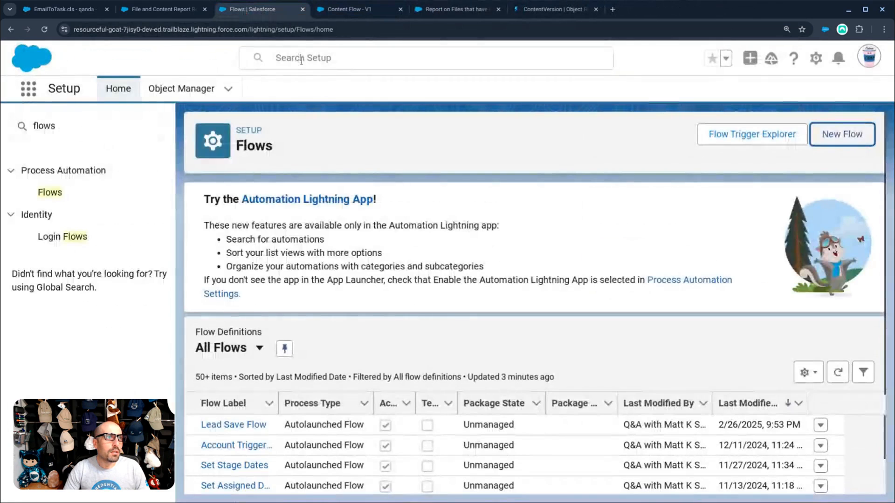
pyautogui.click(164, 95)
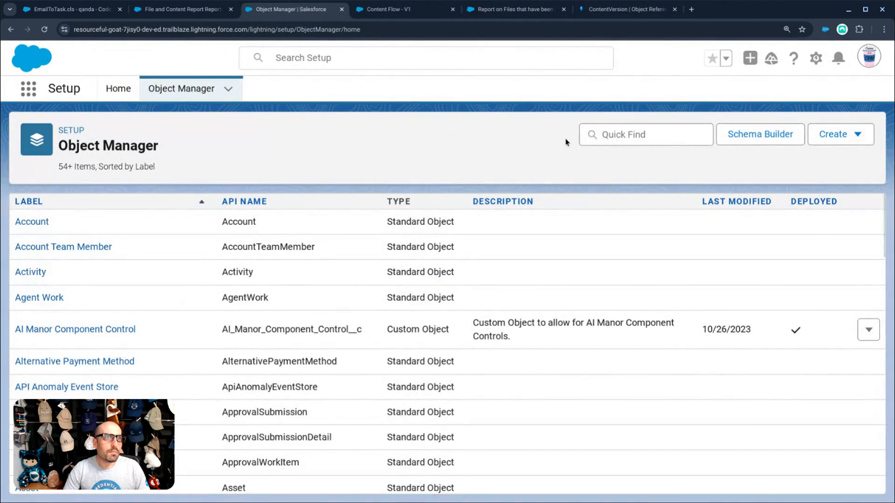
pyautogui.click(589, 137)
pyautogui.write('C')
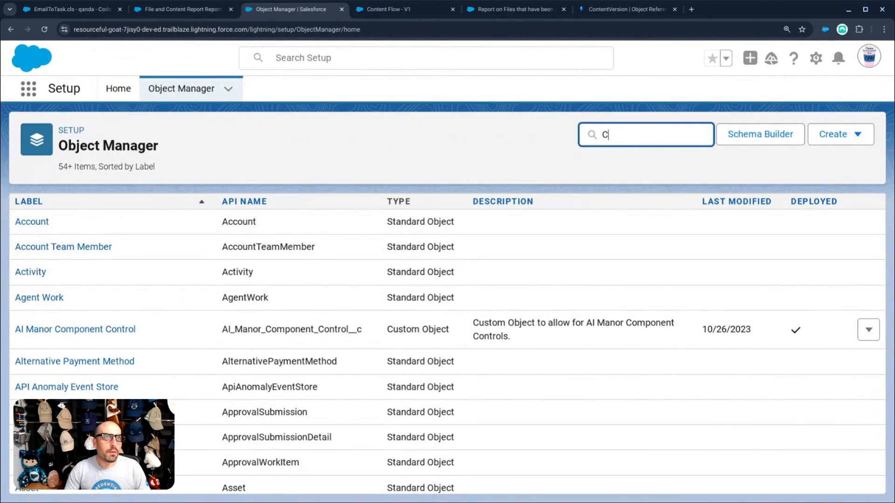
pyautogui.write('ontentV')
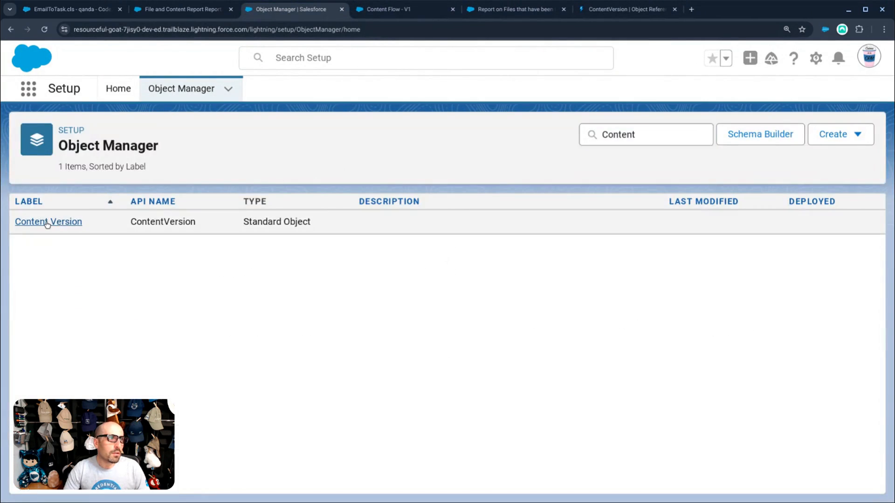
pyautogui.click(34, 222)
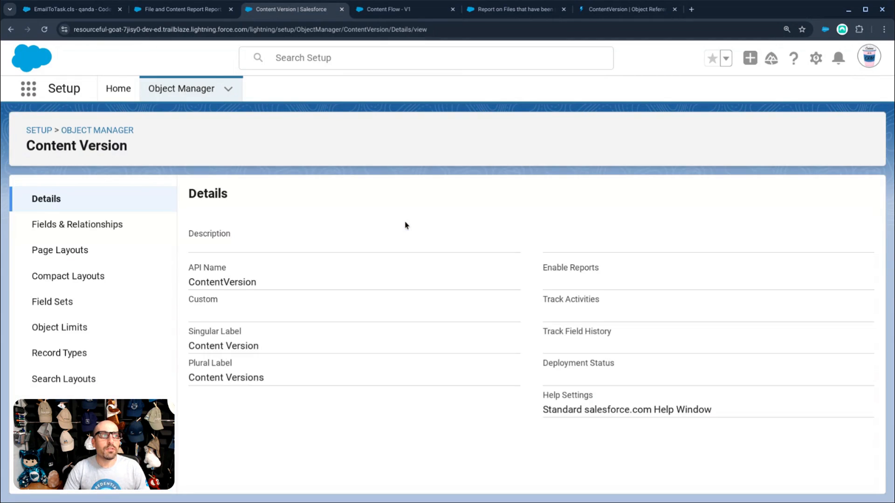
# - Start a new Content Version custom field with the Formula data type
pyautogui.click(113, 225)
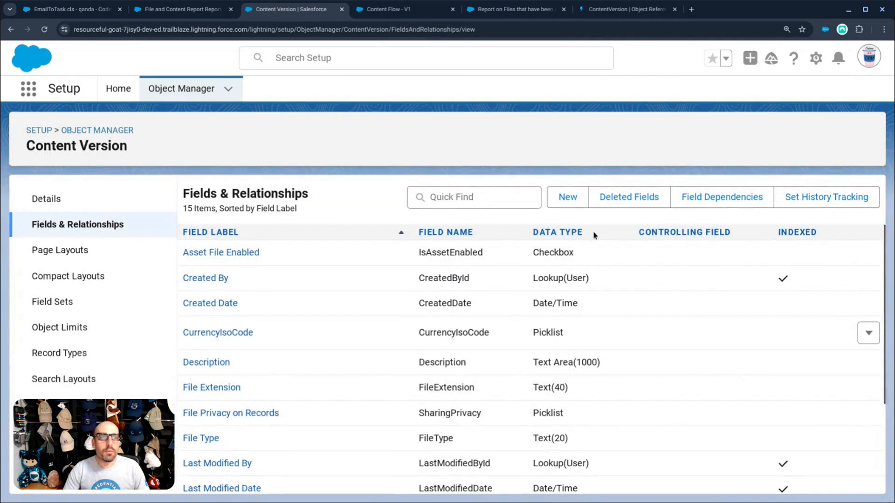
pyautogui.click(466, 201)
pyautogui.click(567, 197)
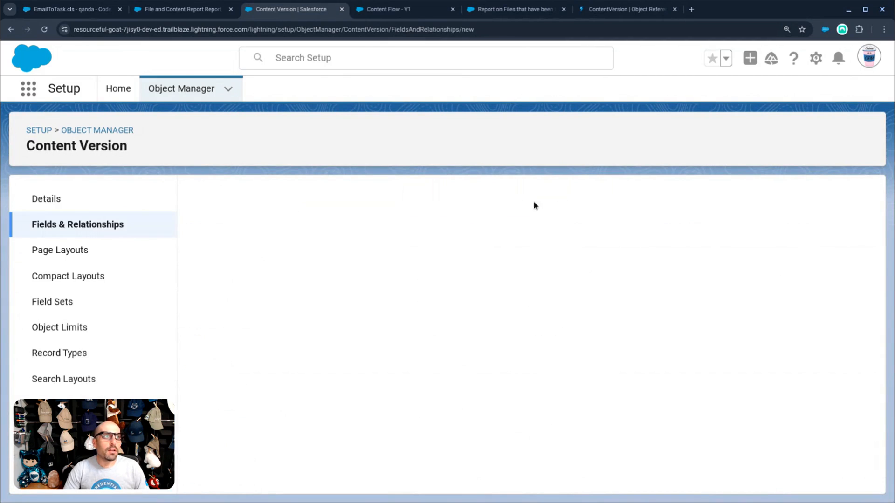
pyautogui.scroll(-7, 359, 236)
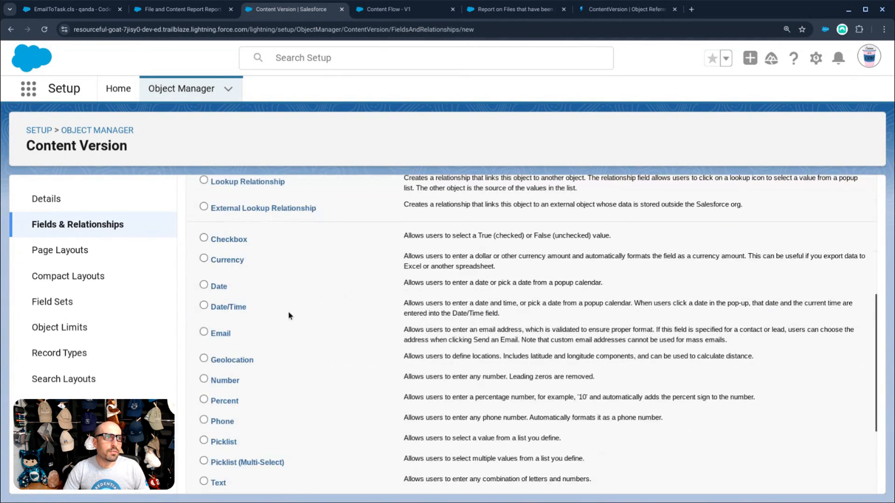
pyautogui.scroll(-3, 249, 329)
pyautogui.scroll(3, 226, 337)
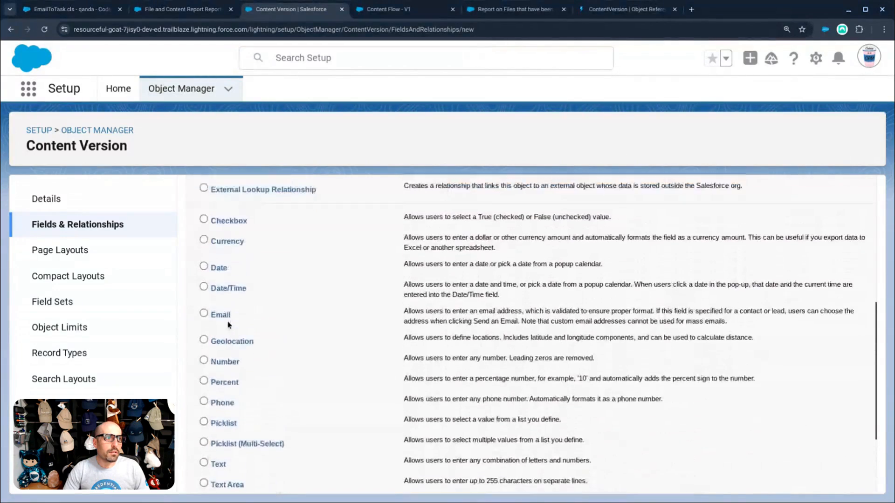
pyautogui.scroll(3, 217, 342)
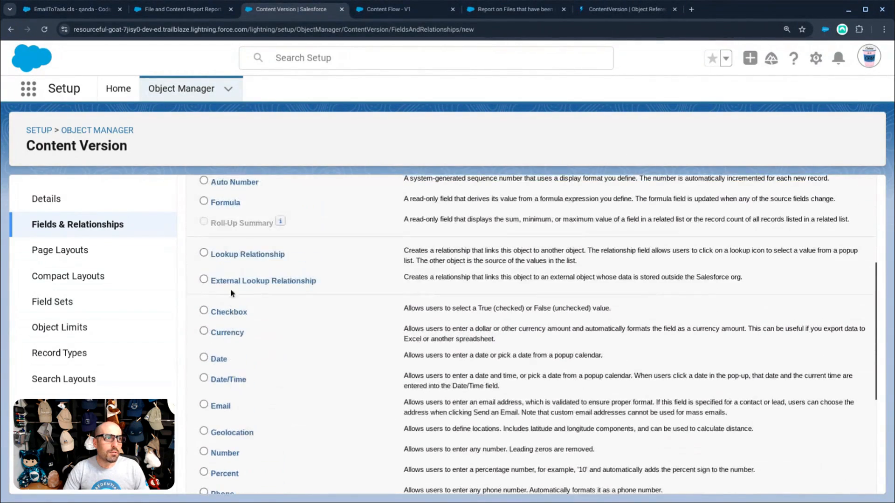
pyautogui.click(222, 250)
pyautogui.scroll(3, 221, 250)
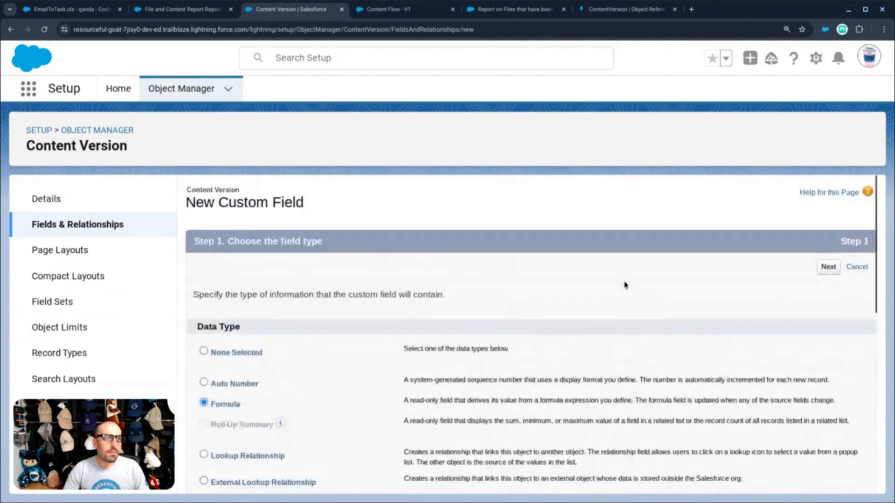
# - Label the formula field 'Created By Profile' with a Text return type
pyautogui.click(828, 270)
pyautogui.write('C')
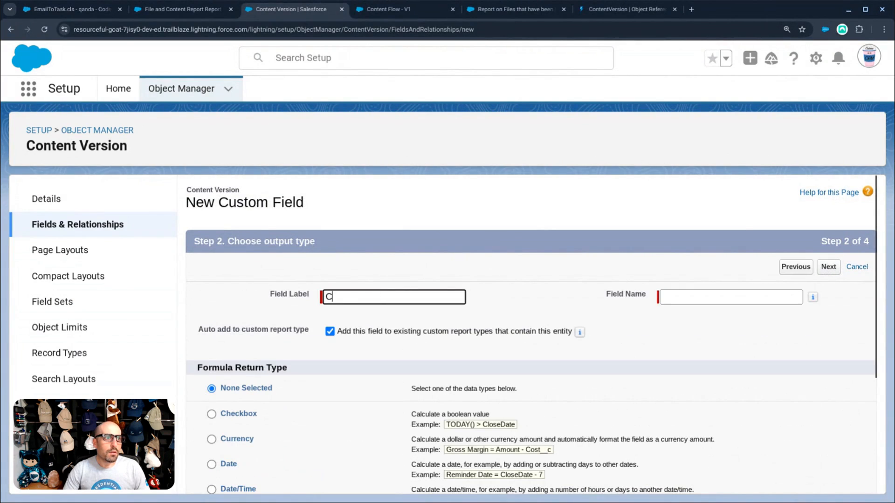
pyautogui.write('reated By Profil')
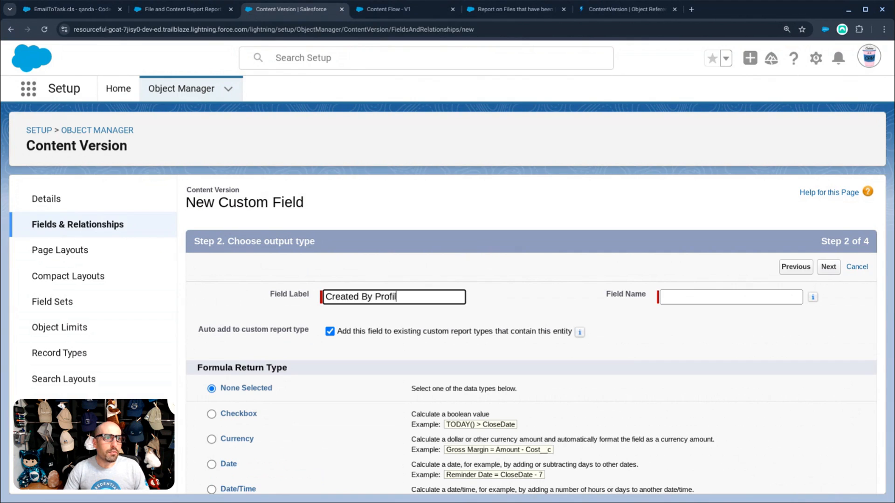
pyautogui.write('e')
pyautogui.press('Tab')
pyautogui.scroll(-4, 265, 398)
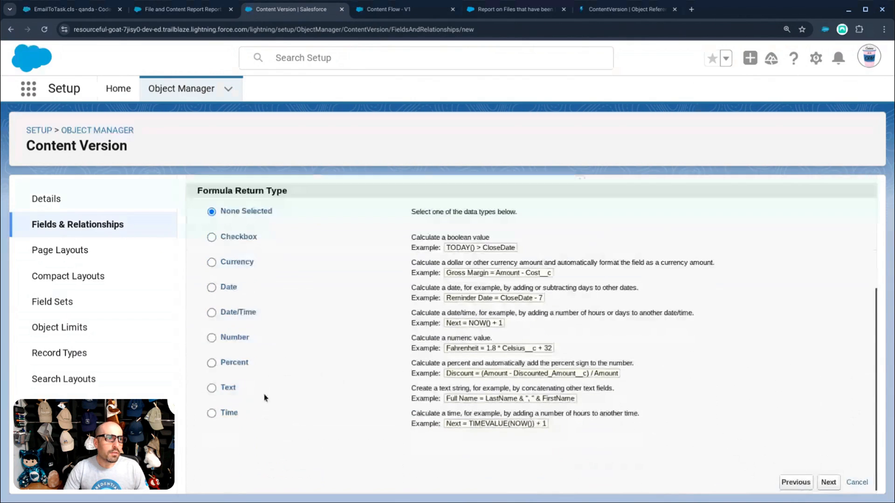
pyautogui.click(229, 384)
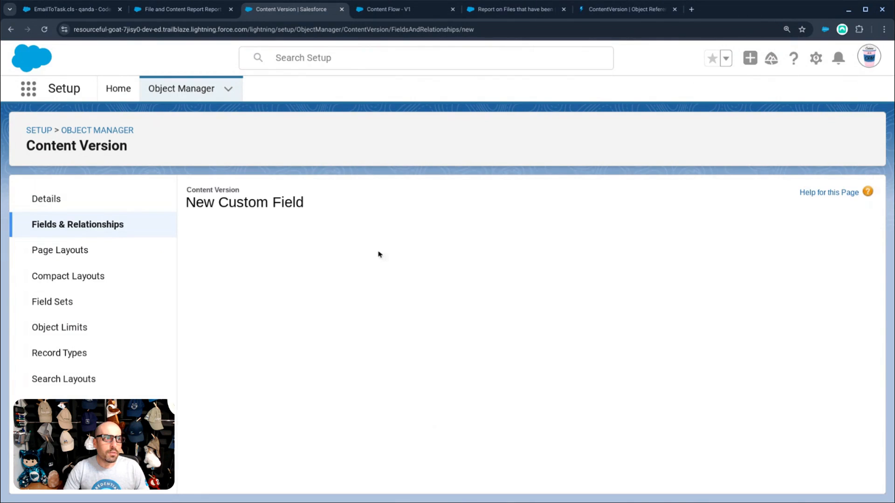
pyautogui.click(301, 348)
# - Insert CreatedBy.Profile.Name as the formula and save the field
pyautogui.click(231, 373)
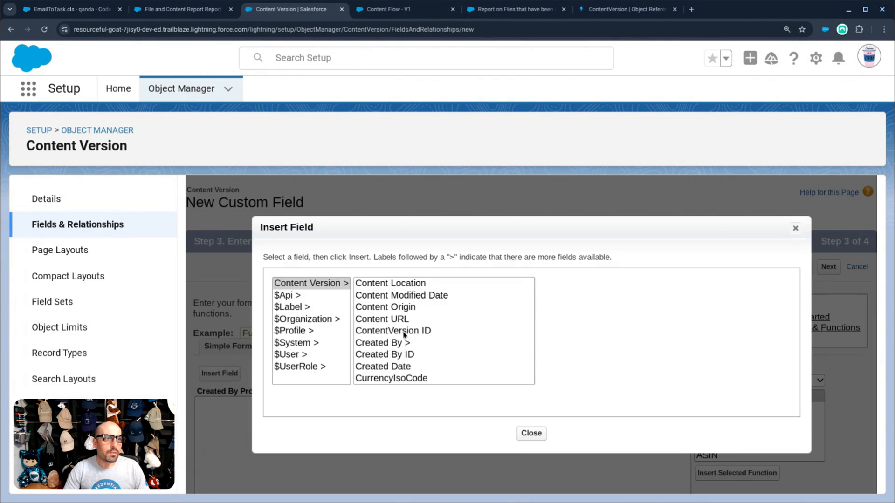
pyautogui.click(394, 347)
pyautogui.scroll(-5, 567, 345)
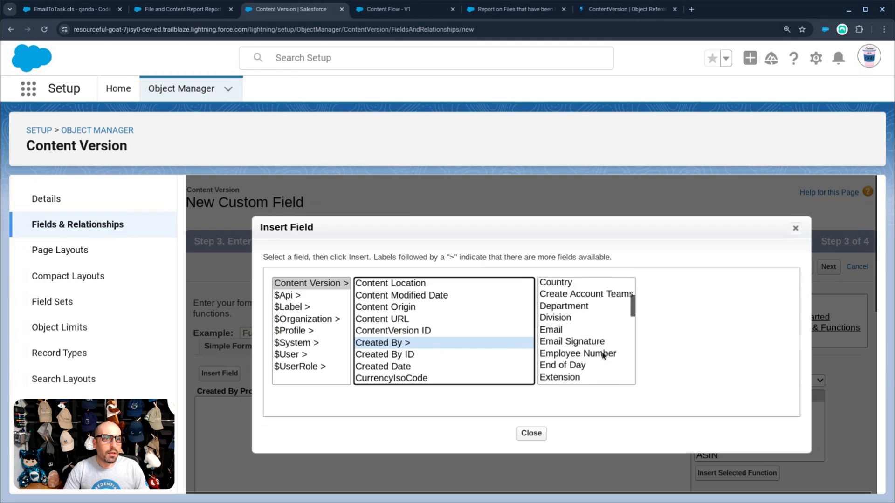
pyautogui.scroll(-3, 587, 345)
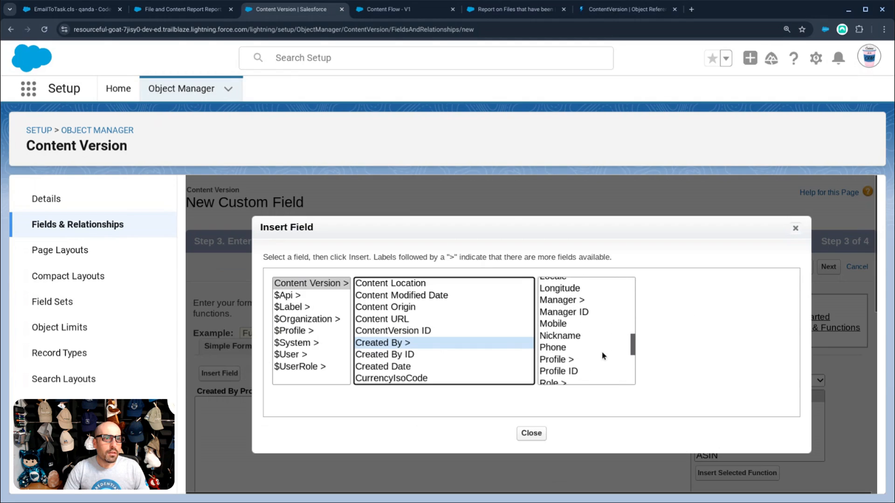
pyautogui.click(567, 346)
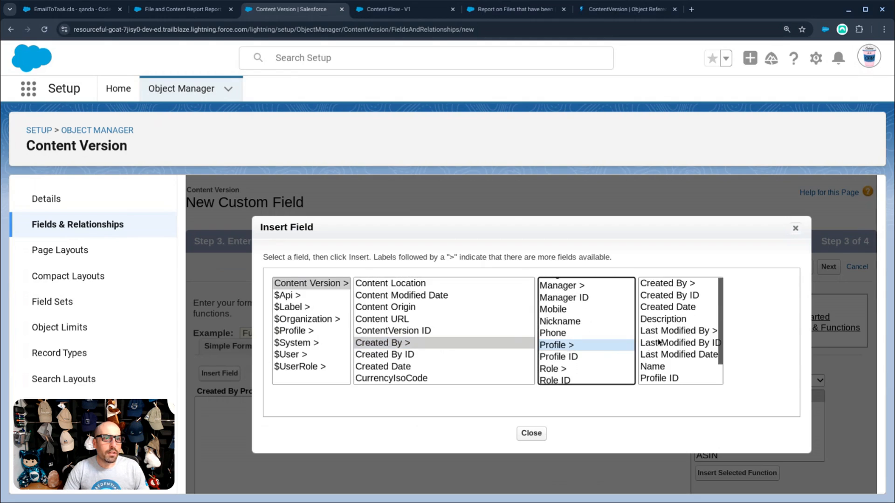
pyautogui.scroll(-1, 671, 350)
pyautogui.click(662, 362)
pyautogui.click(736, 360)
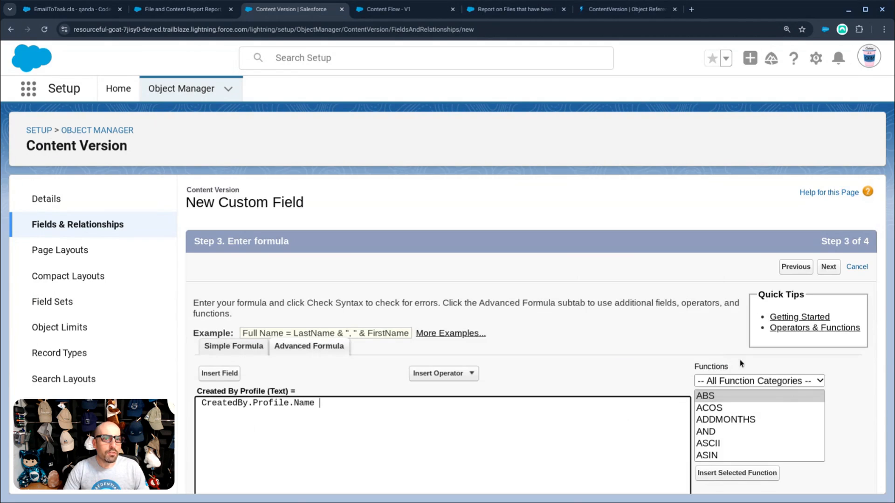
pyautogui.click(829, 267)
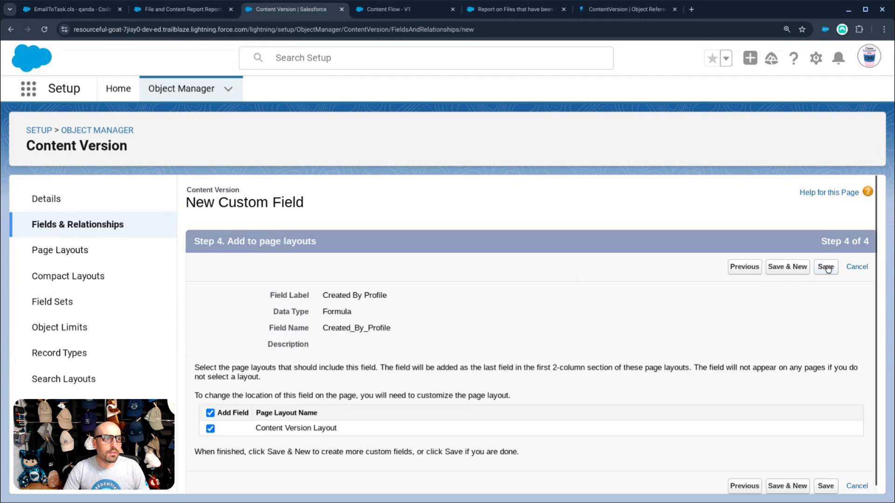
pyautogui.click(826, 268)
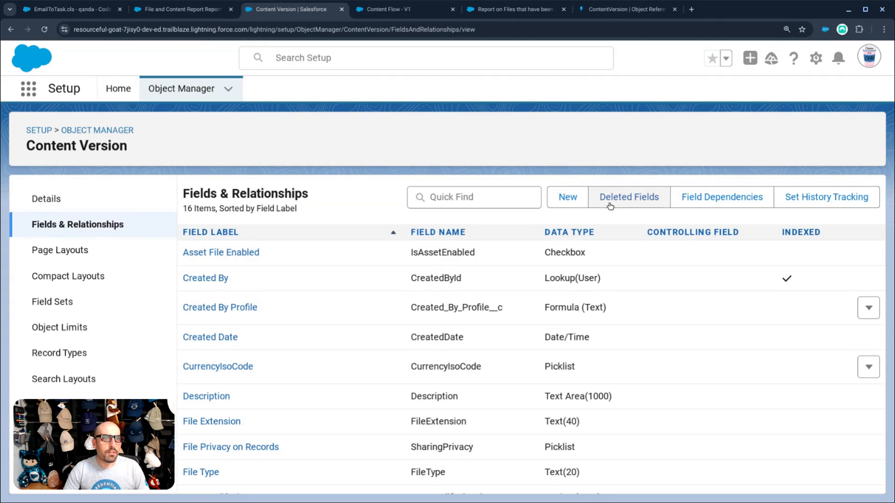
pyautogui.click(571, 202)
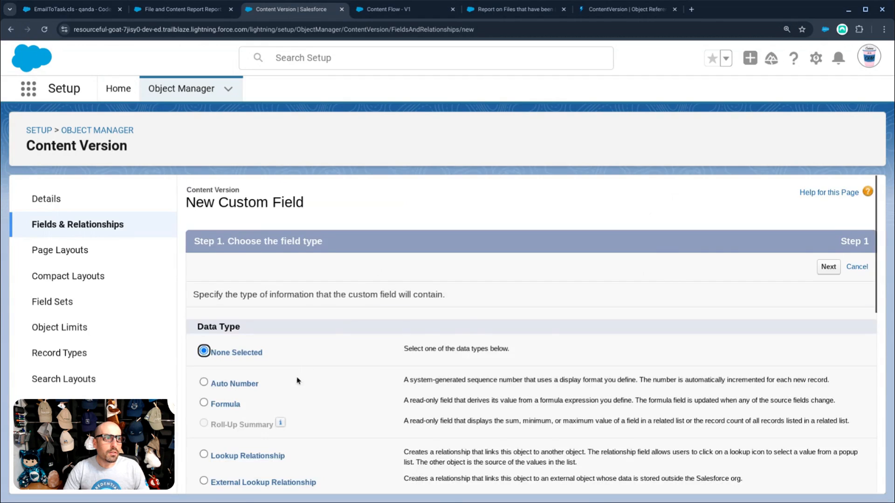
# - Choose Formula as the new field's type and label it 'Created By Name'
pyautogui.scroll(-10, 261, 336)
pyautogui.scroll(4, 248, 268)
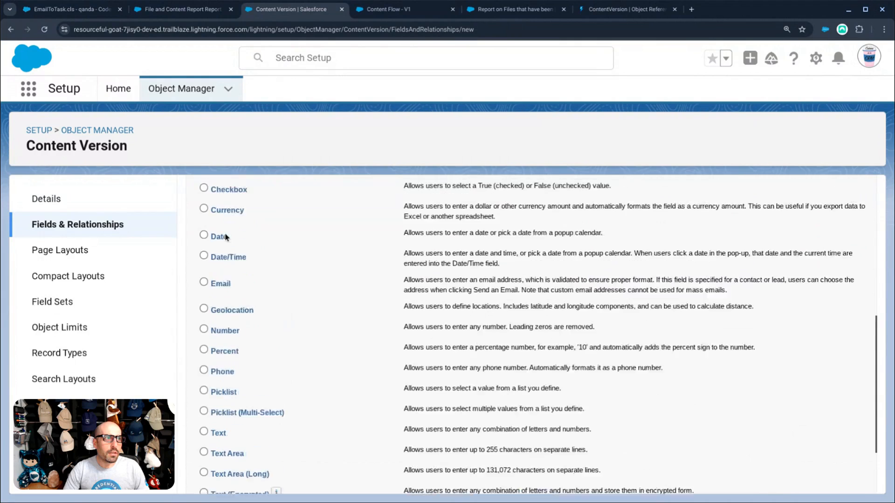
pyautogui.scroll(4, 226, 233)
pyautogui.click(219, 260)
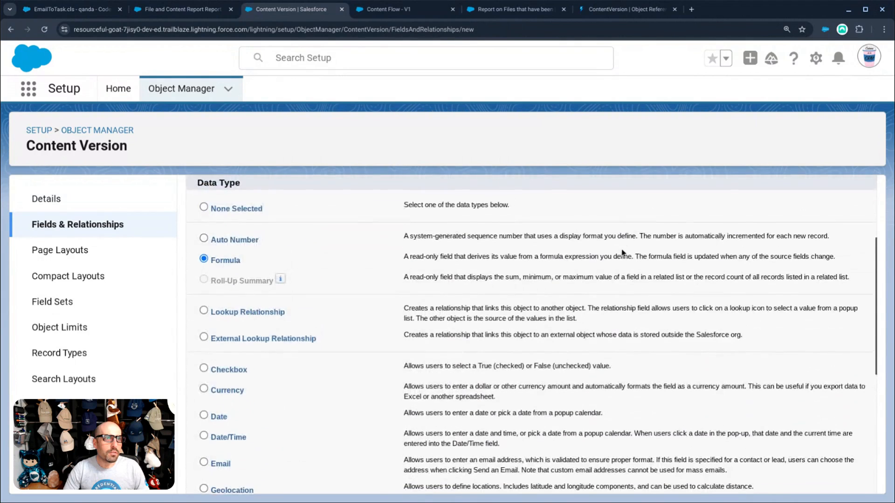
pyautogui.scroll(3, 623, 253)
pyautogui.click(825, 205)
pyautogui.write('C')
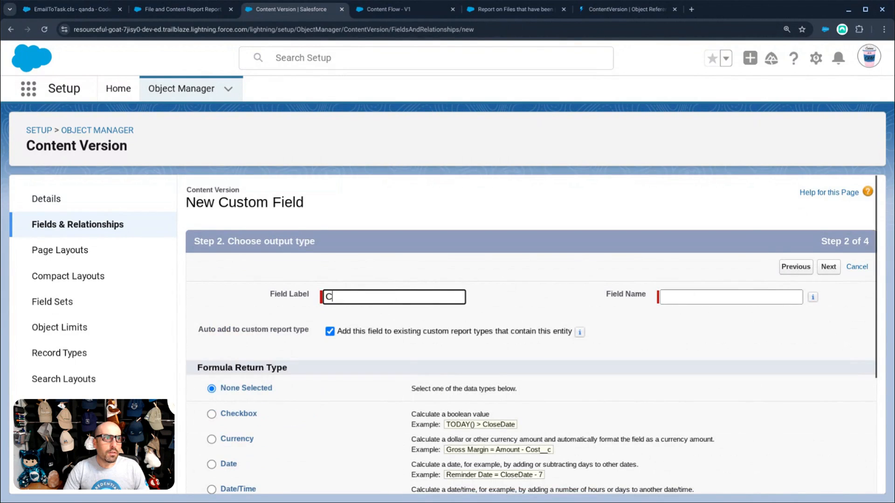
pyautogui.write('reated By Name')
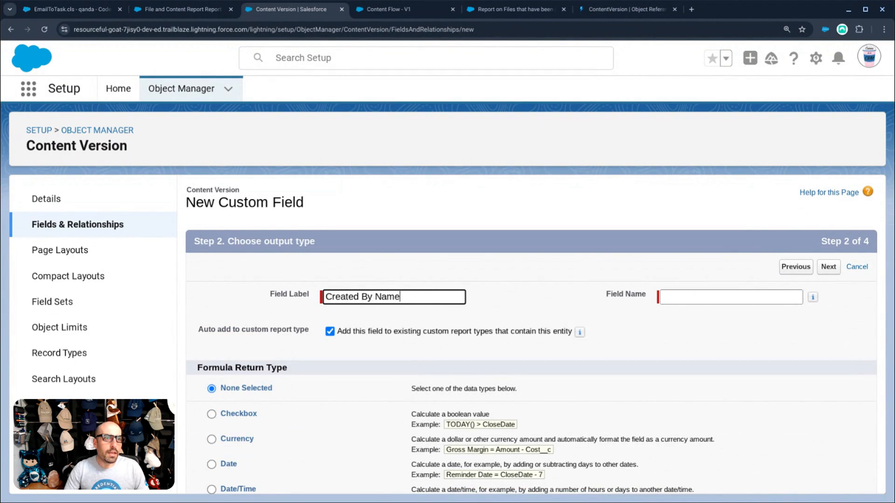
pyautogui.press('Tab')
# - Insert CreatedBy.FirstName into the formula
pyautogui.scroll(-3, 223, 319)
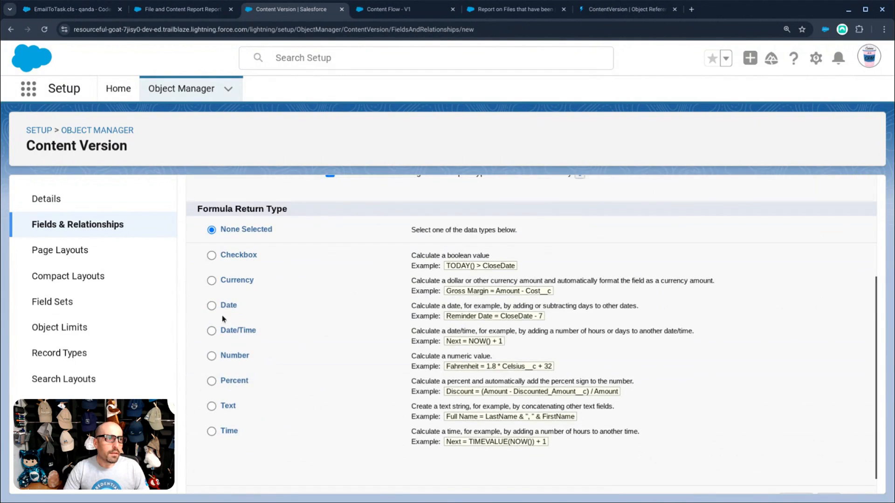
pyautogui.scroll(-1, 830, 467)
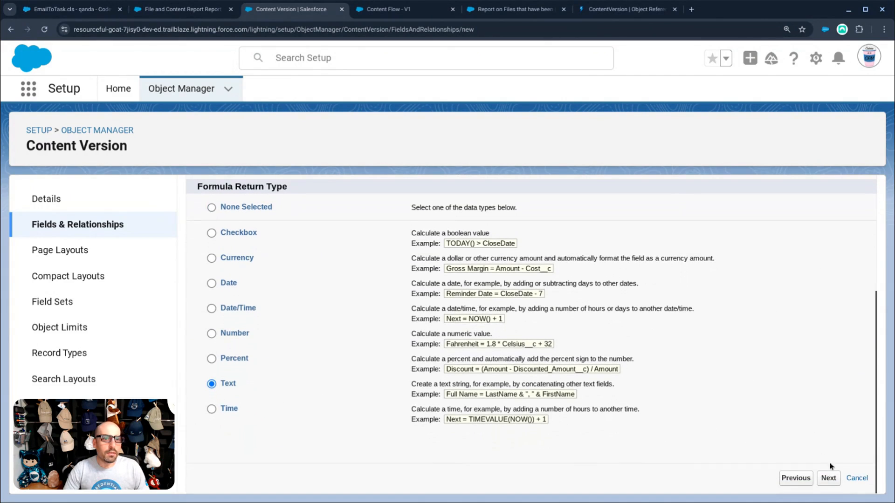
pyautogui.click(829, 478)
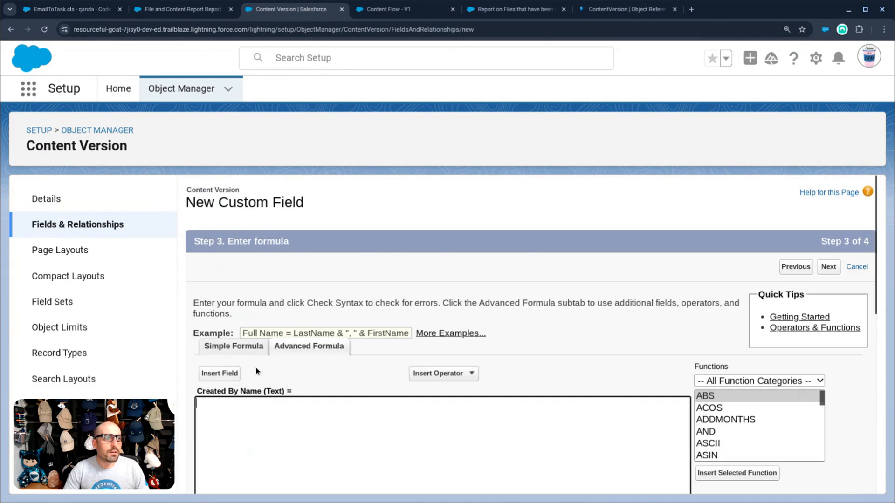
pyautogui.click(219, 373)
pyautogui.click(503, 343)
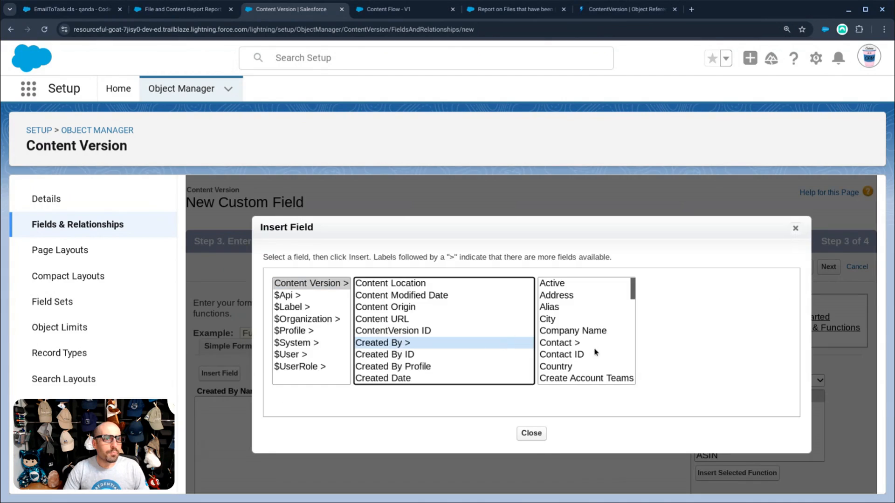
pyautogui.scroll(-5, 581, 331)
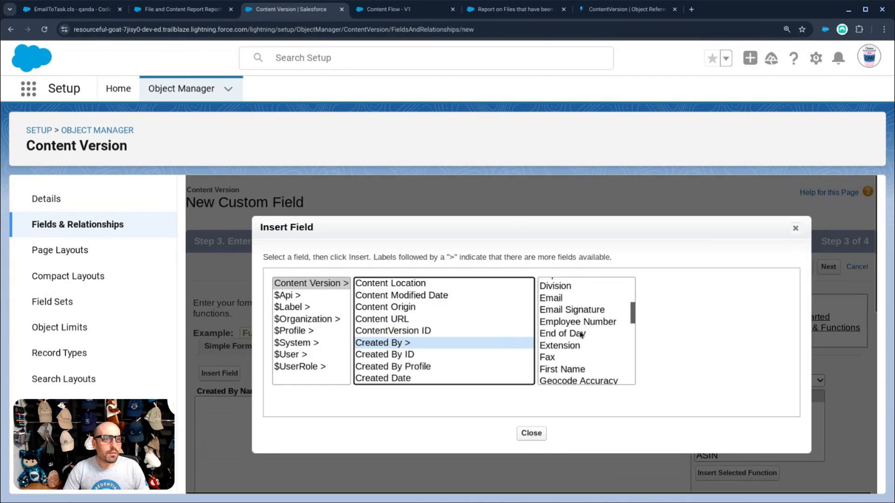
pyautogui.scroll(-2, 581, 334)
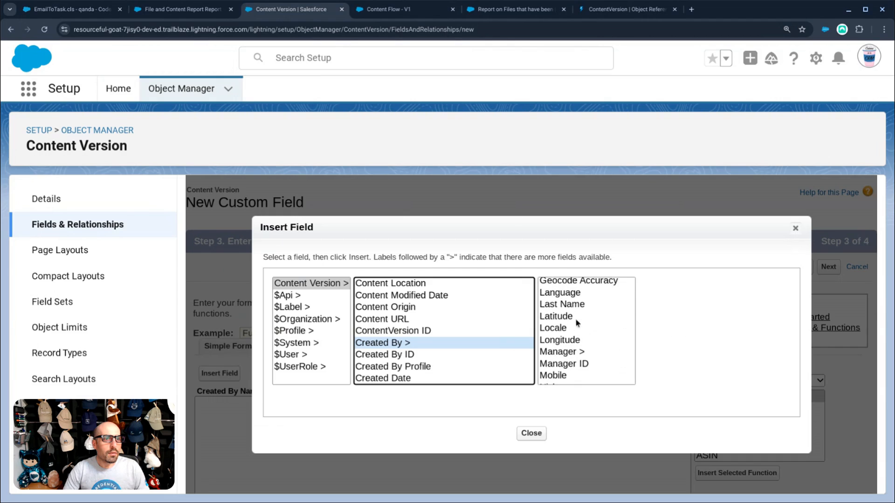
pyautogui.scroll(-1, 577, 328)
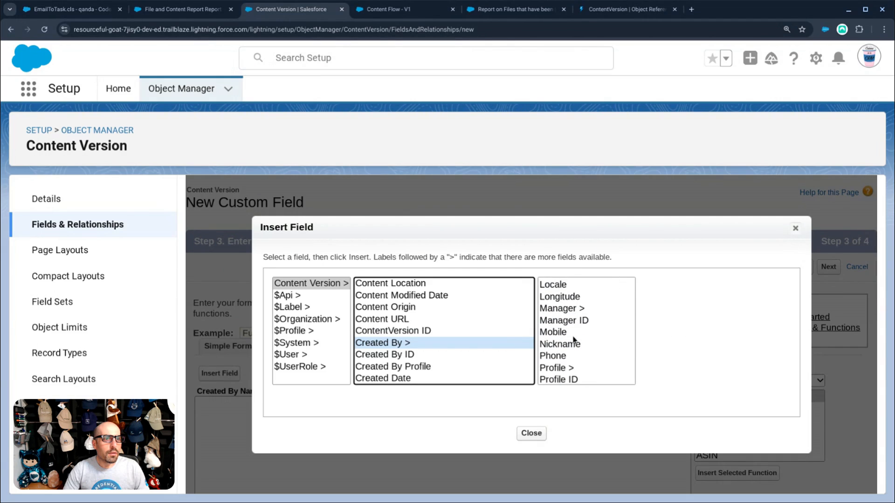
pyautogui.scroll(3, 573, 336)
pyautogui.click(564, 314)
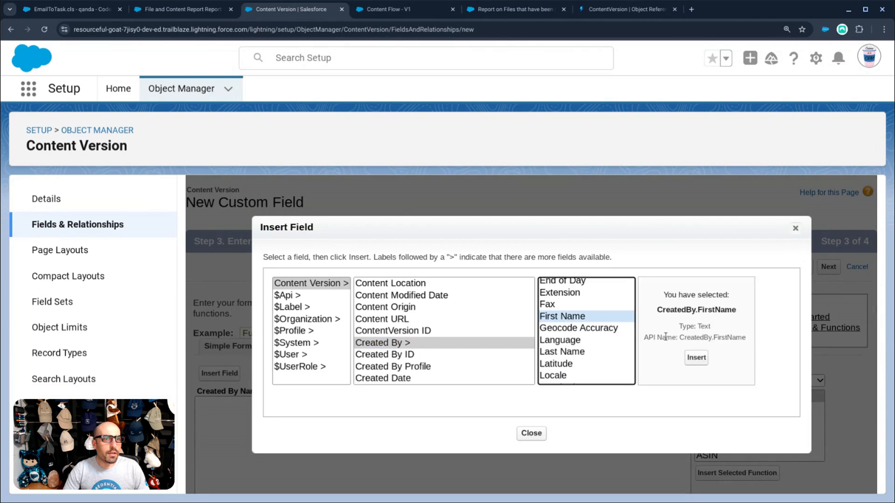
pyautogui.click(689, 361)
# - Complete the formula as CreatedBy.FirstName & " " & CreatedBy.LastName and advance to page layout
pyautogui.write('&')
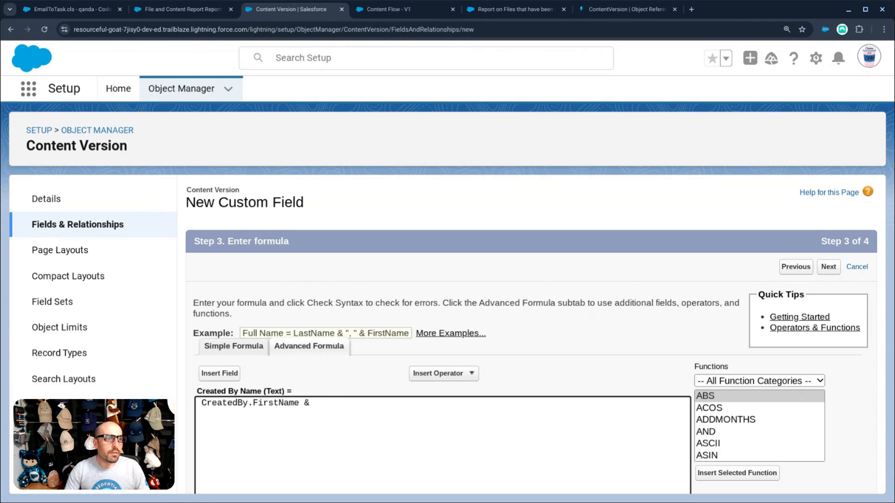
pyautogui.write('" "&')
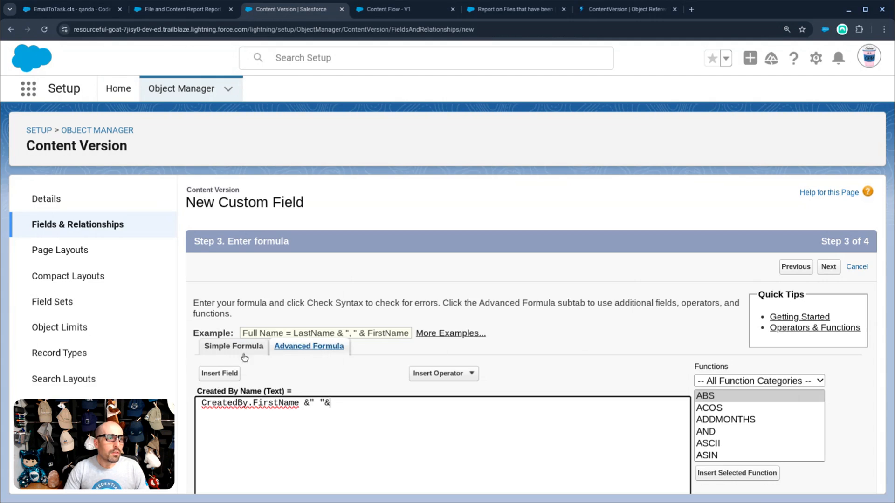
pyautogui.moveTo(299, 402); pyautogui.dragTo(208, 402)
pyautogui.click(348, 406)
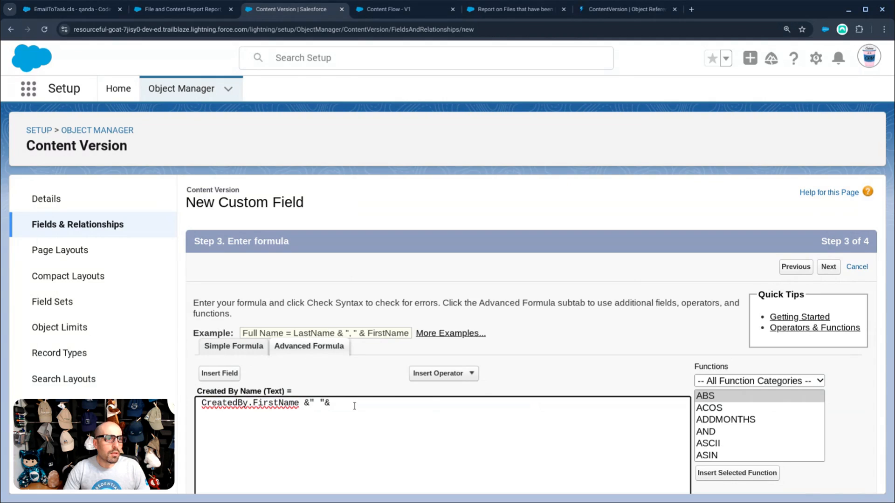
pyautogui.write('CreatedBy.FirstName')
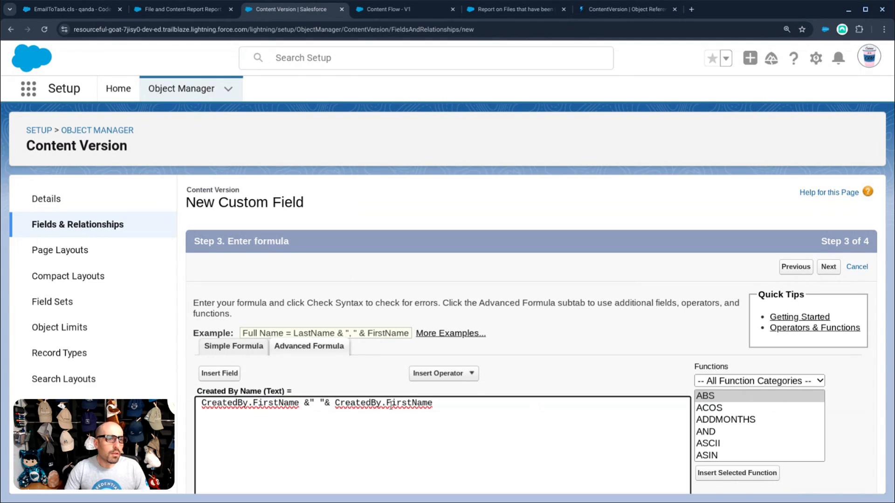
pyautogui.click(391, 404)
pyautogui.press('BackSpace')
pyautogui.write('La')
pyautogui.press('Delete')
pyautogui.click(781, 282)
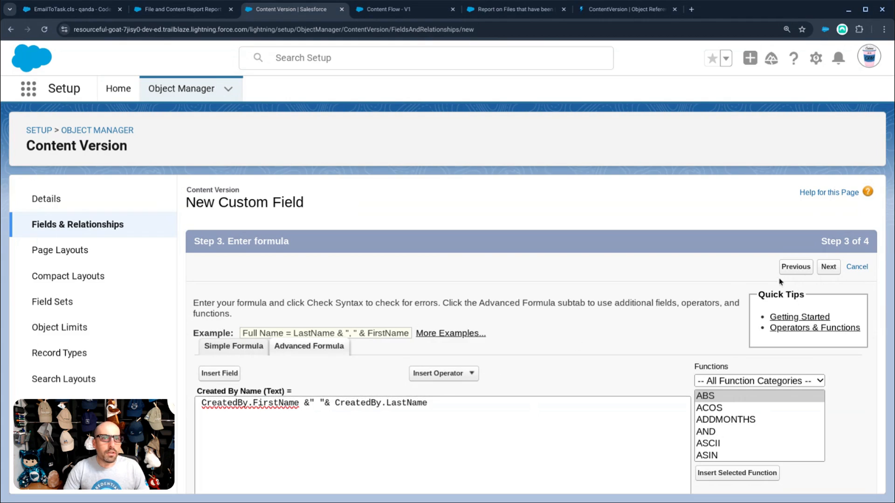
pyautogui.click(833, 272)
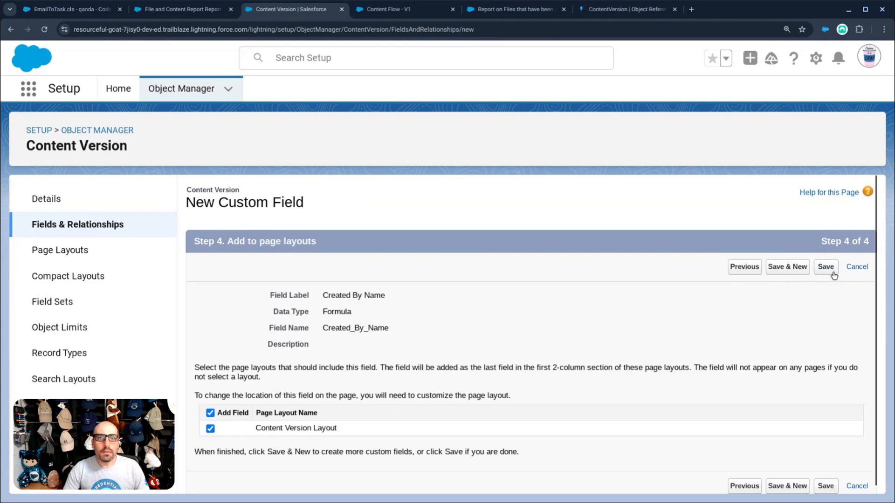
# - Save the Created By Name field and return to the Content Flow - V1 builder
pyautogui.click(825, 267)
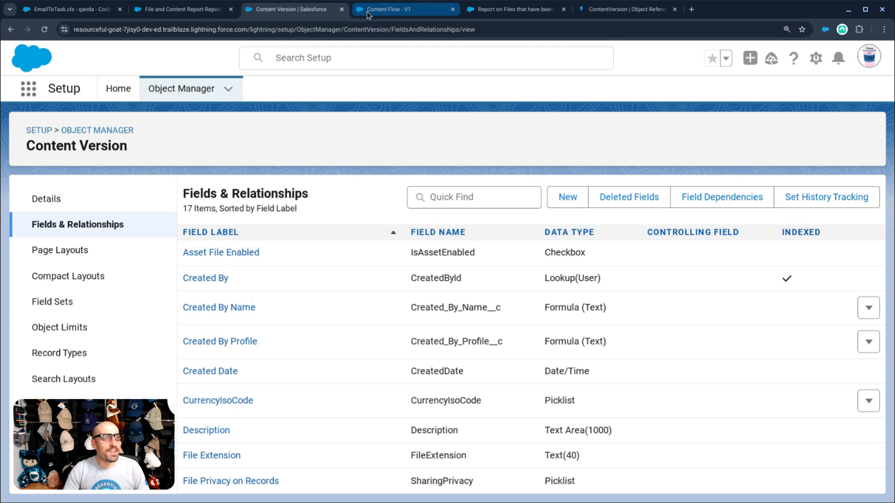
pyautogui.click(394, 16)
# - Switch Get Records to query Content Version with condition requirements set to None
pyautogui.click(432, 176)
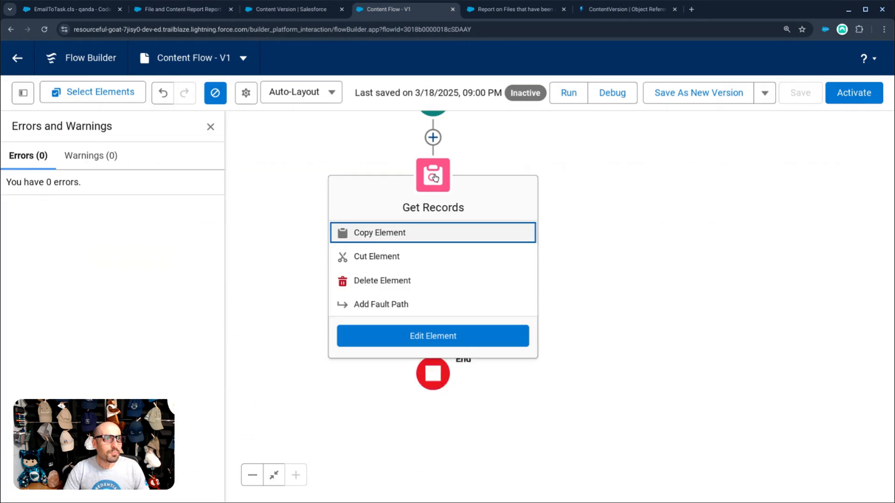
pyautogui.click(473, 336)
pyautogui.click(445, 312)
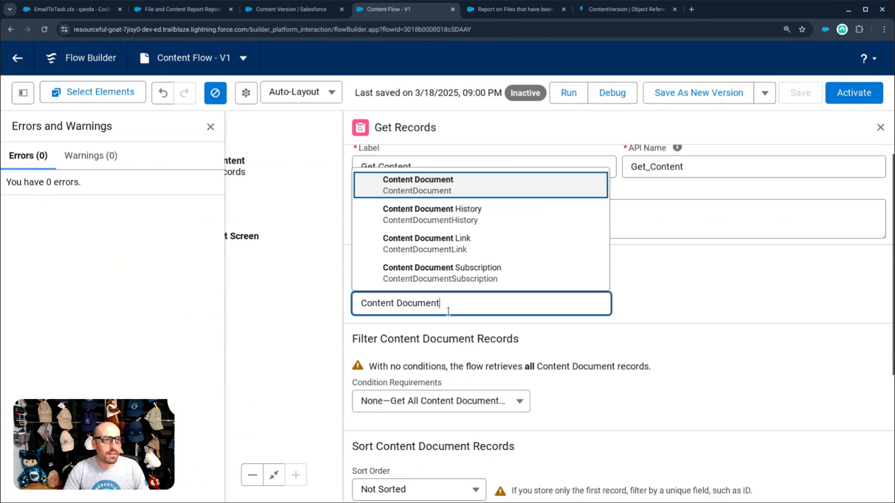
pyautogui.scroll(-1, 458, 262)
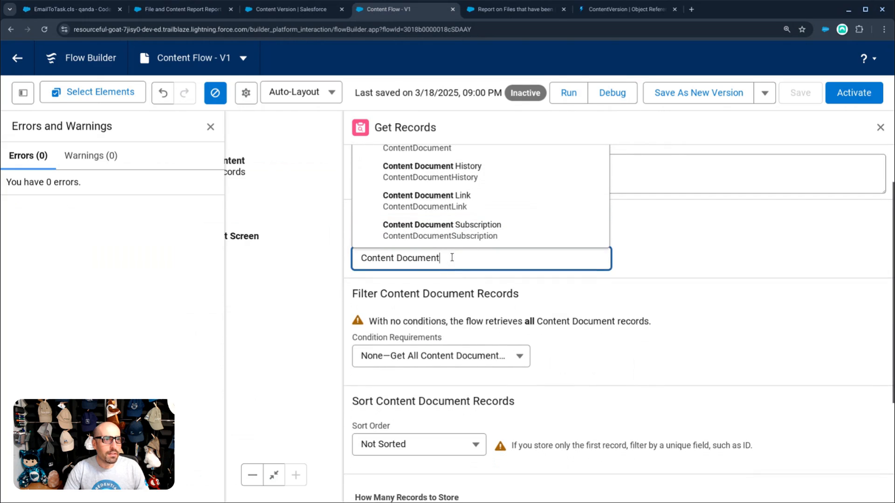
pyautogui.press('BackSpace')
pyautogui.press('BackSpace')
pyautogui.press('BackSpace')
pyautogui.press('BackSpace')
pyautogui.press('BackSpace')
pyautogui.press('BackSpace')
pyautogui.press('BackSpace')
pyautogui.press('BackSpace')
pyautogui.write('V')
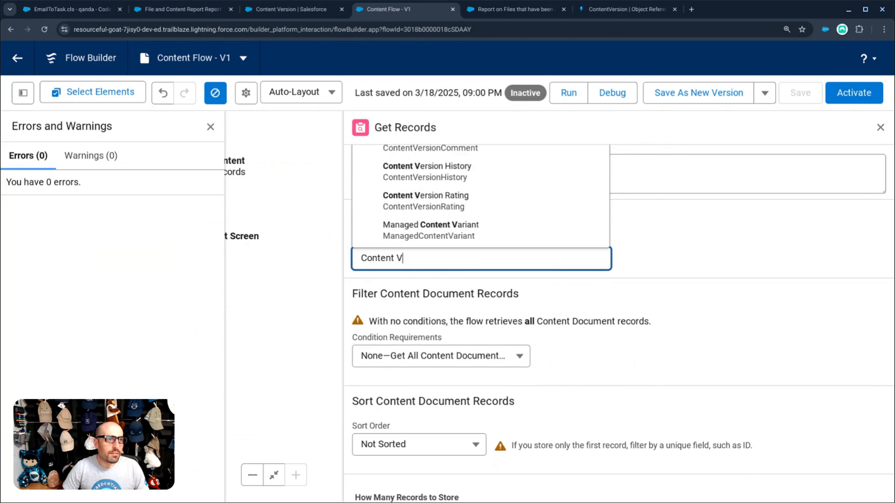
pyautogui.write('er')
pyautogui.click(448, 199)
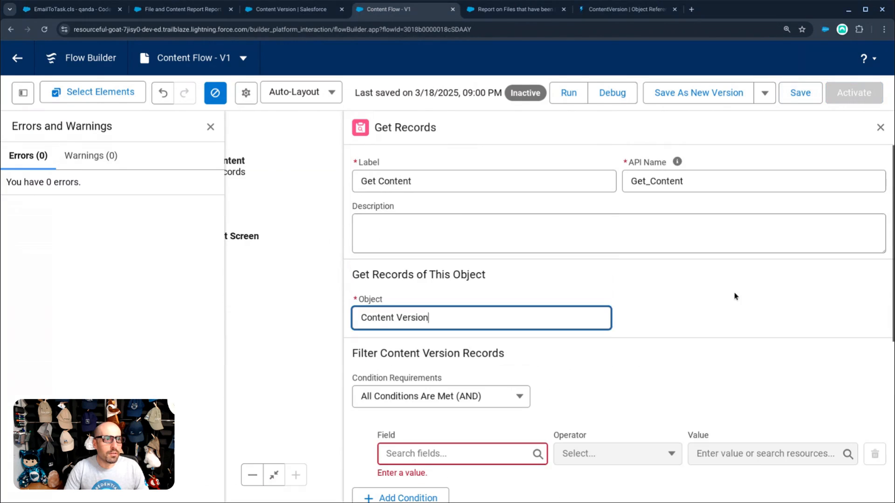
pyautogui.click(728, 300)
pyautogui.click(497, 391)
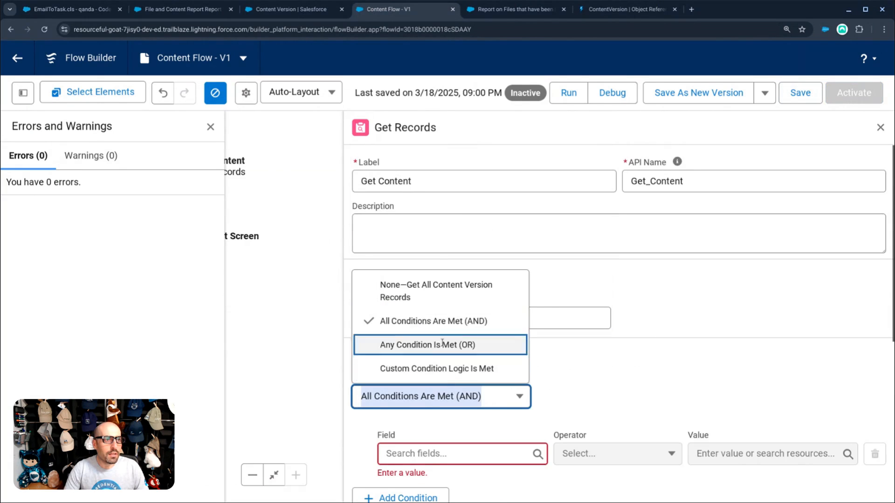
pyautogui.click(435, 291)
# - Sort the retrieved records descending by ContentSize
pyautogui.scroll(-4, 577, 373)
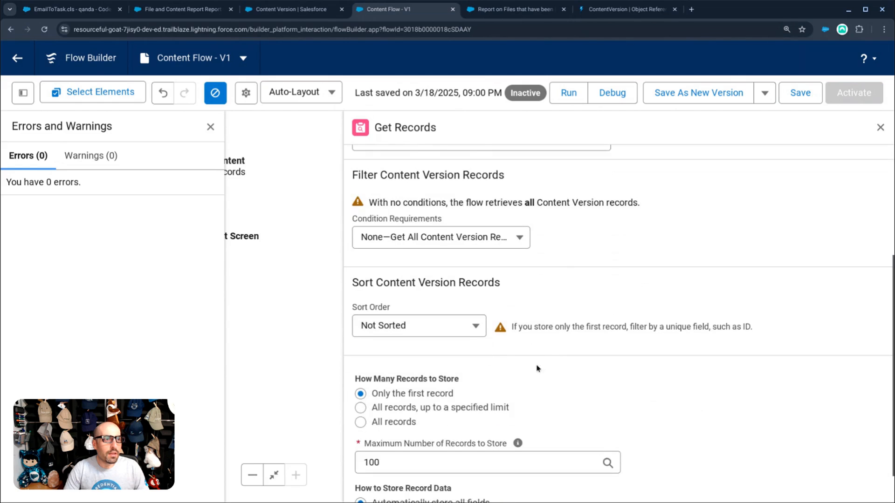
pyautogui.click(464, 329)
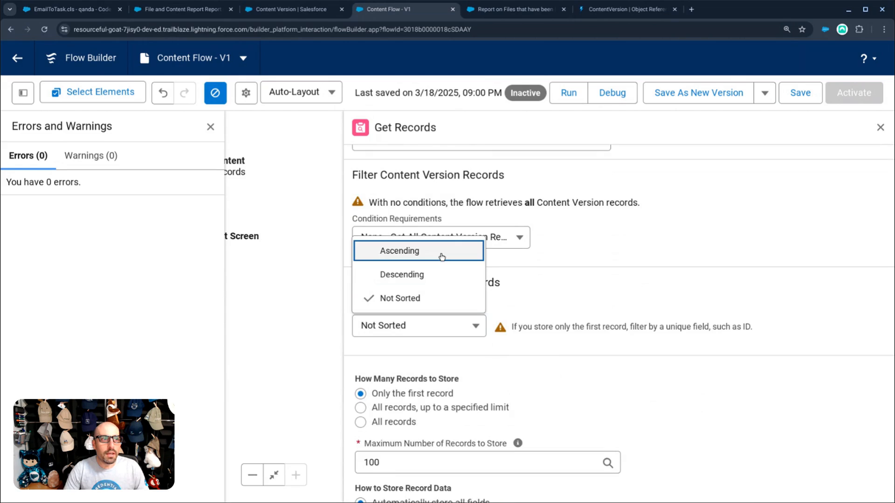
pyautogui.press('Escape')
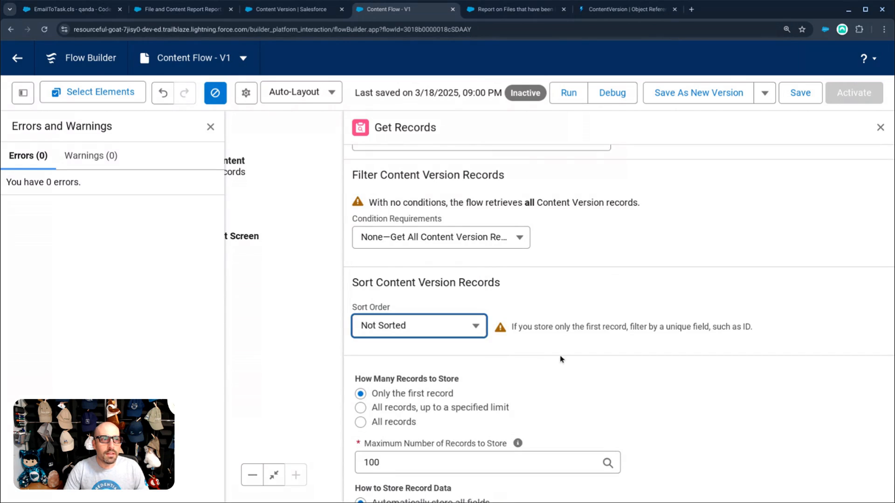
pyautogui.click(445, 328)
pyautogui.click(392, 272)
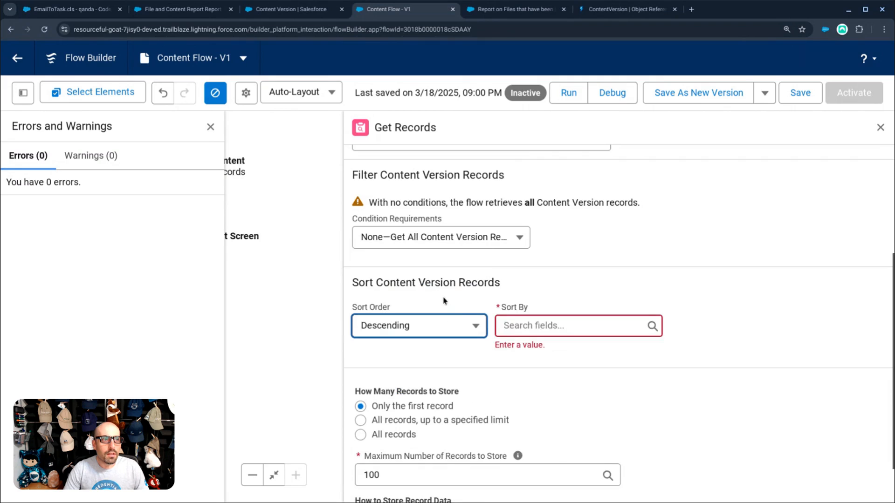
pyautogui.click(555, 325)
pyautogui.scroll(-3, 563, 342)
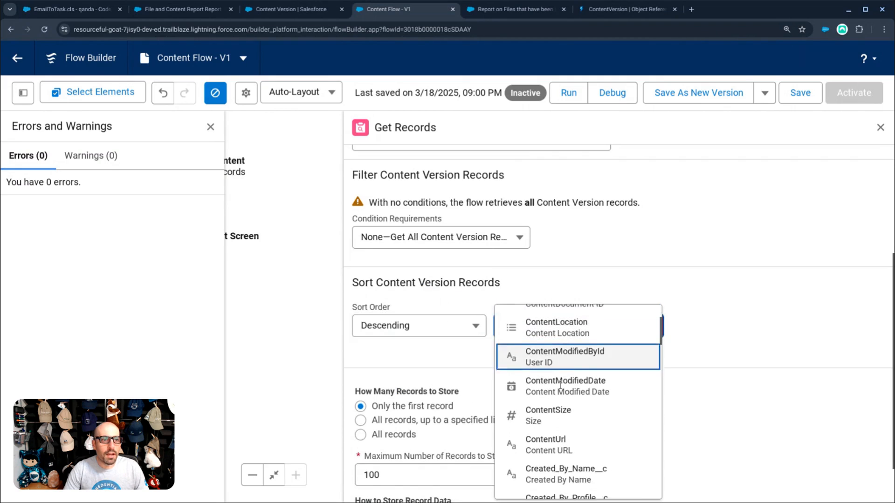
pyautogui.click(559, 407)
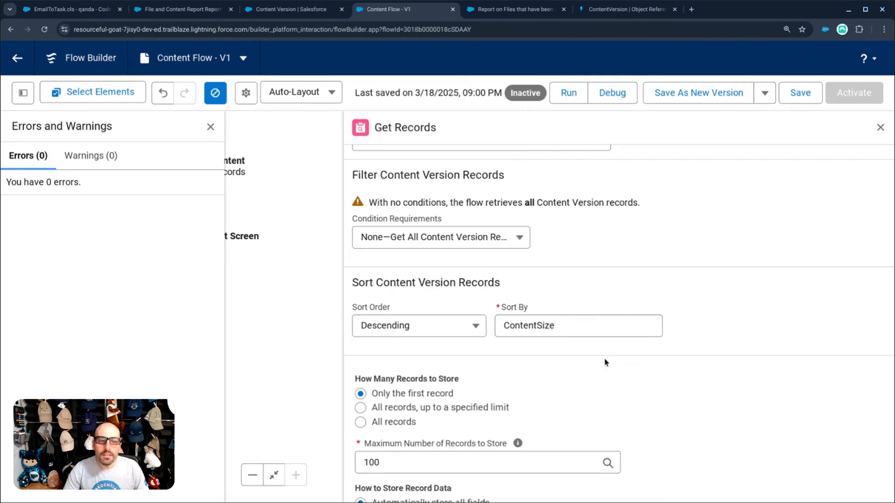
# - Store all records up to a limit of 100
pyautogui.scroll(-1, 605, 362)
pyautogui.click(416, 366)
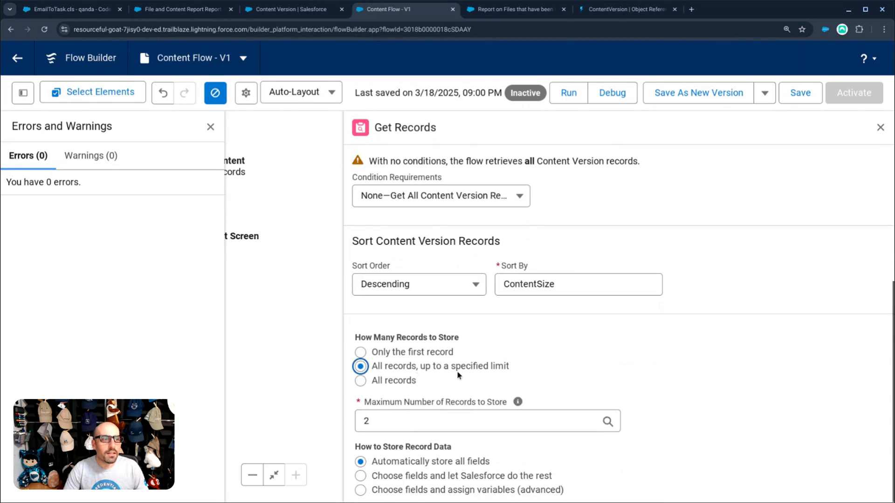
pyautogui.click(411, 420)
pyautogui.write('100')
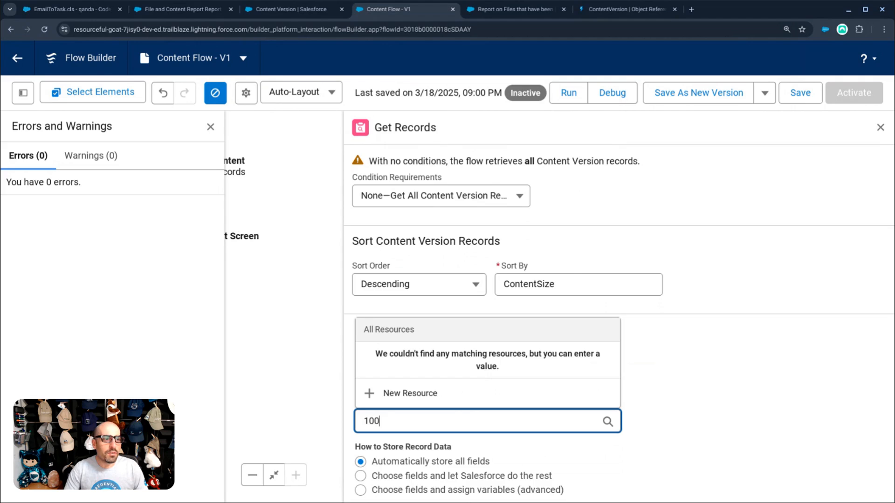
pyautogui.click(776, 409)
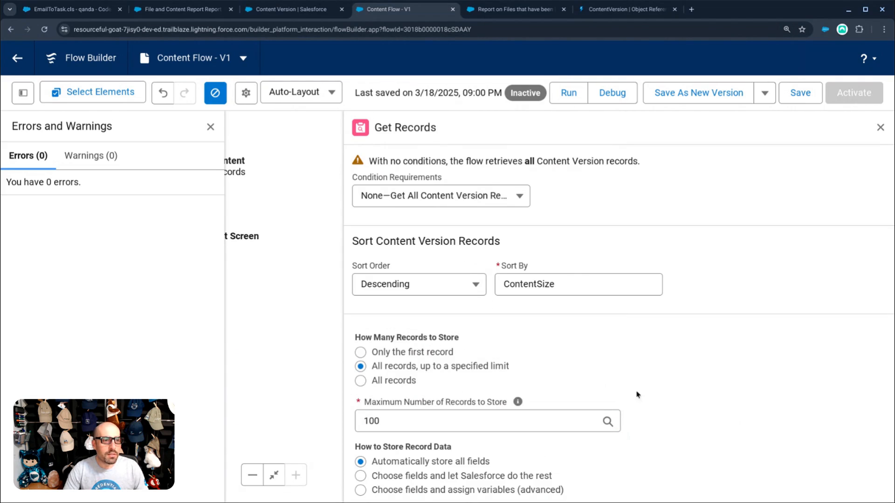
pyautogui.click(880, 128)
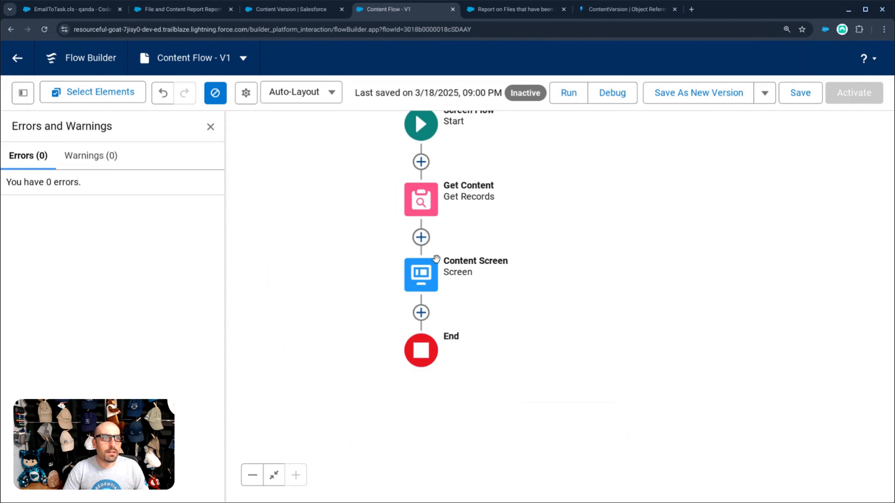
# - Save the flow, reload Flow Builder, and open the Content Screen element's actions
pyautogui.click(793, 95)
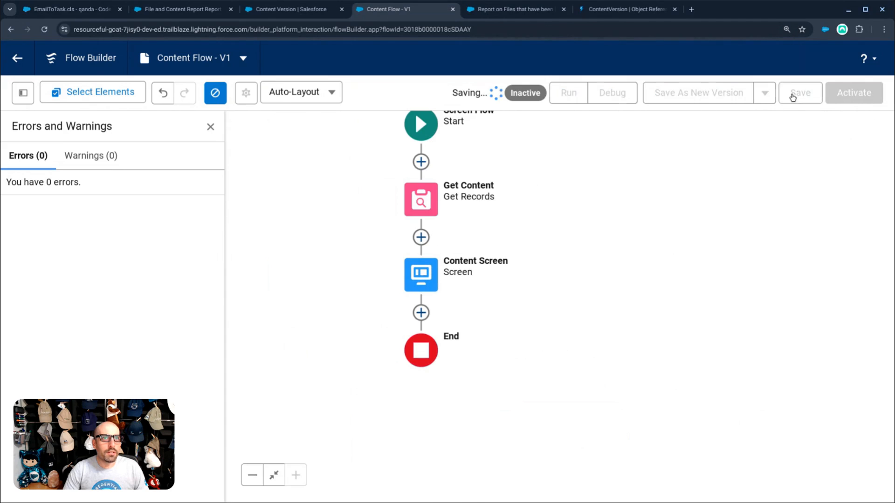
pyautogui.click(468, 29)
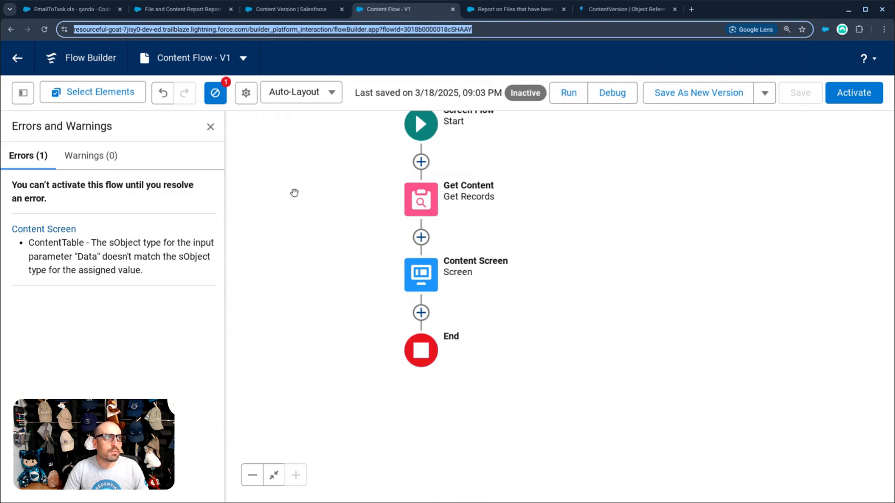
pyautogui.click(421, 279)
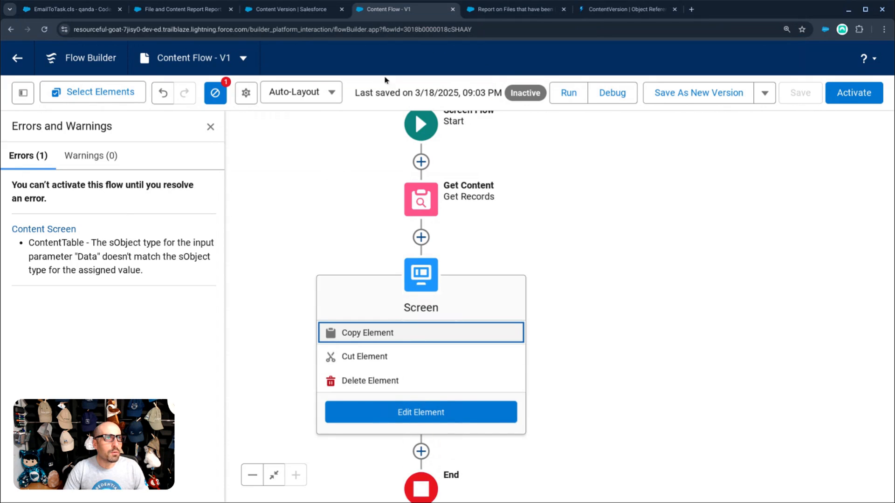
pyautogui.click(423, 29)
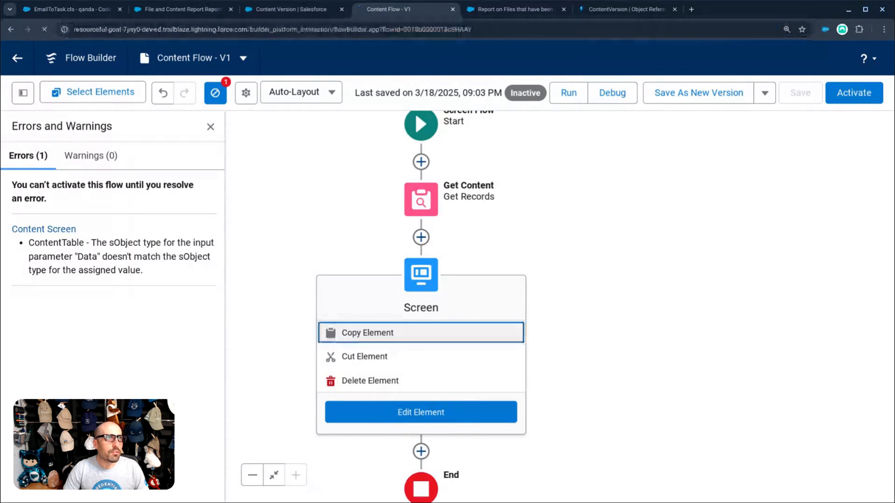
pyautogui.press('Return')
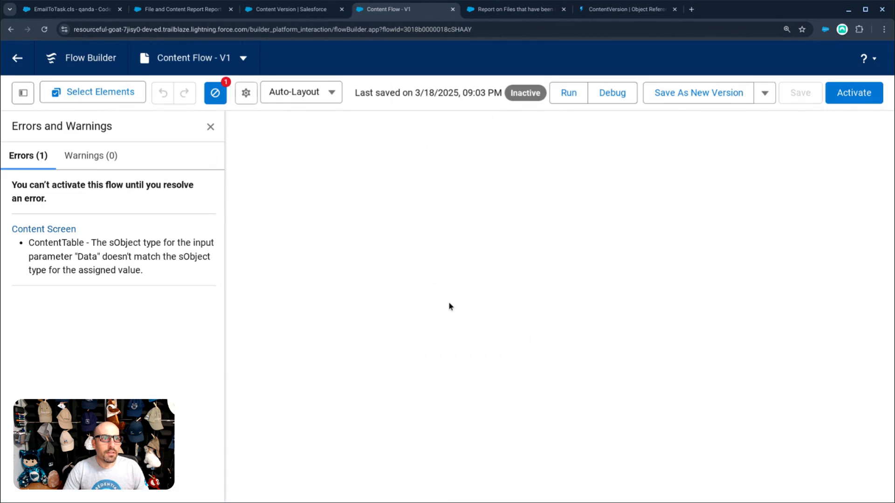
pyautogui.click(448, 303)
# - In the Content Screen's Data Table columns, delete the Created By ID, Size and Title columns
pyautogui.click(448, 432)
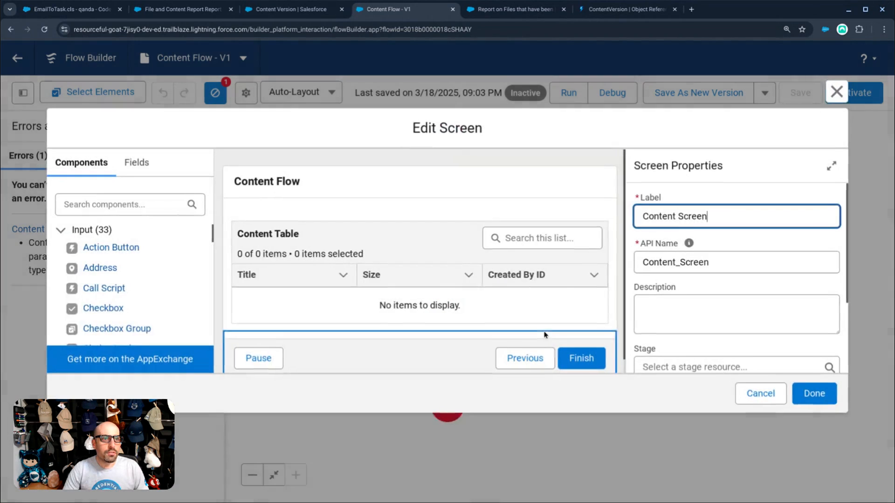
pyautogui.scroll(-2, 699, 294)
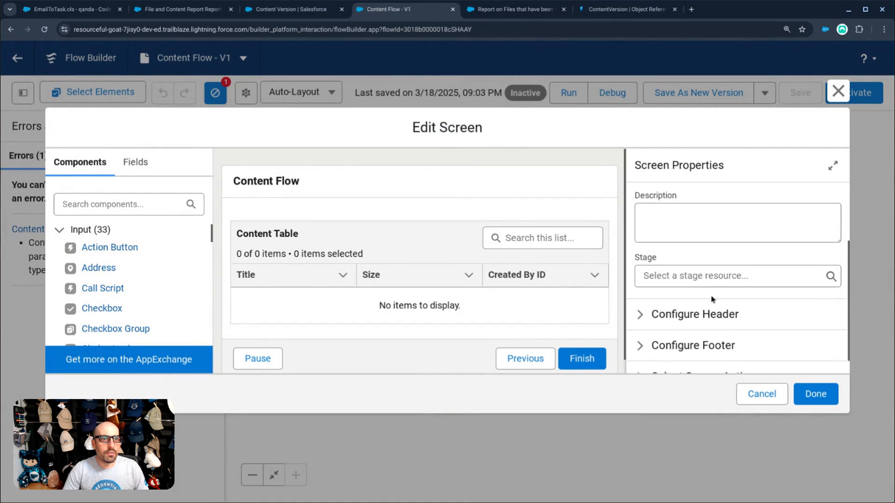
pyautogui.click(708, 257)
pyautogui.scroll(3, 708, 255)
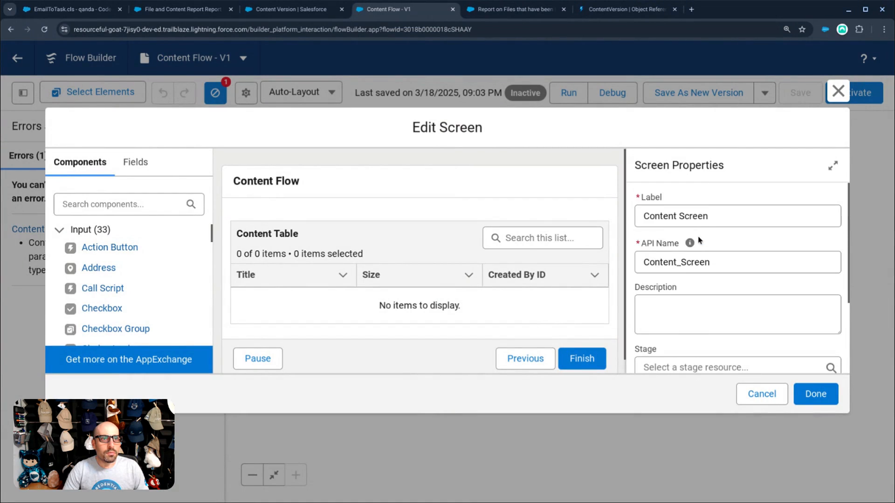
pyautogui.click(564, 237)
pyautogui.scroll(-2, 708, 241)
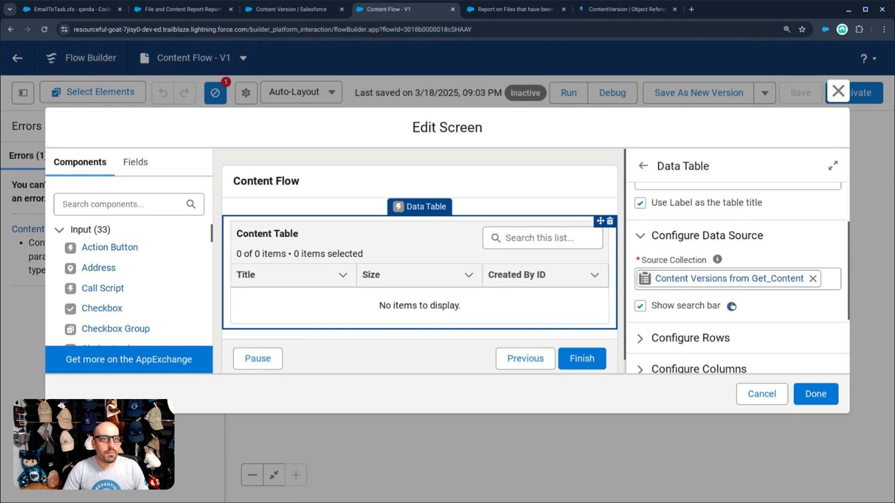
pyautogui.scroll(-1, 709, 303)
pyautogui.click(709, 323)
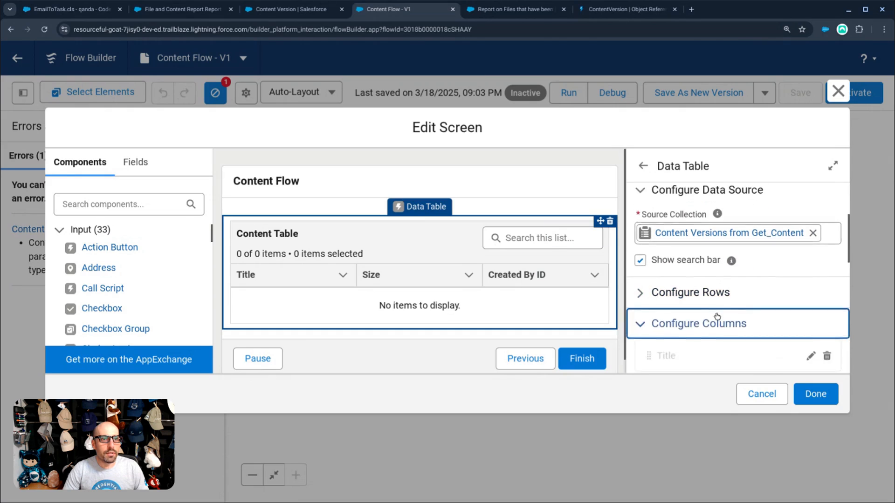
pyautogui.scroll(-2, 665, 262)
pyautogui.click(826, 285)
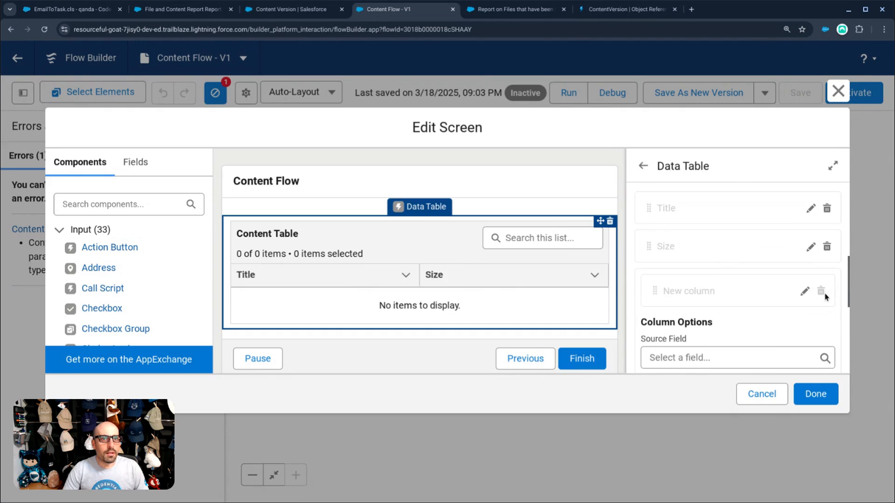
pyautogui.click(828, 249)
pyautogui.click(826, 208)
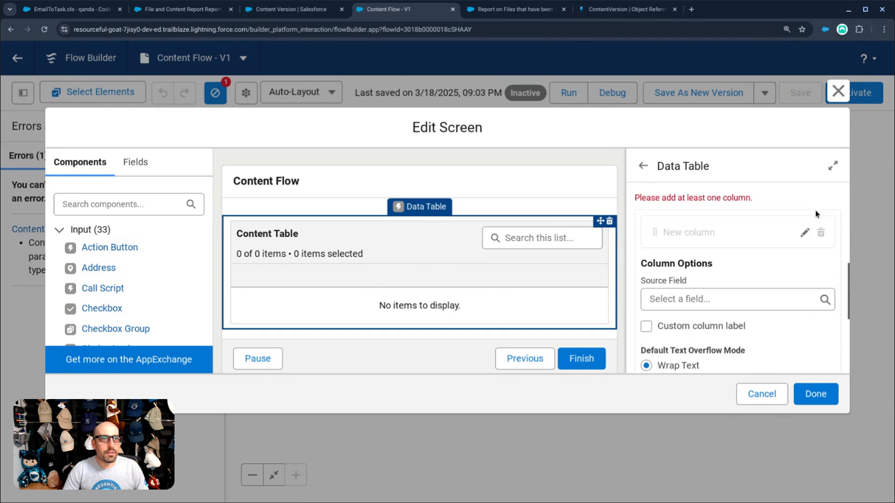
# - Search the column source fields for Title, browse the list, then dismiss it without choosing a field
pyautogui.click(692, 300)
pyautogui.write('Tt')
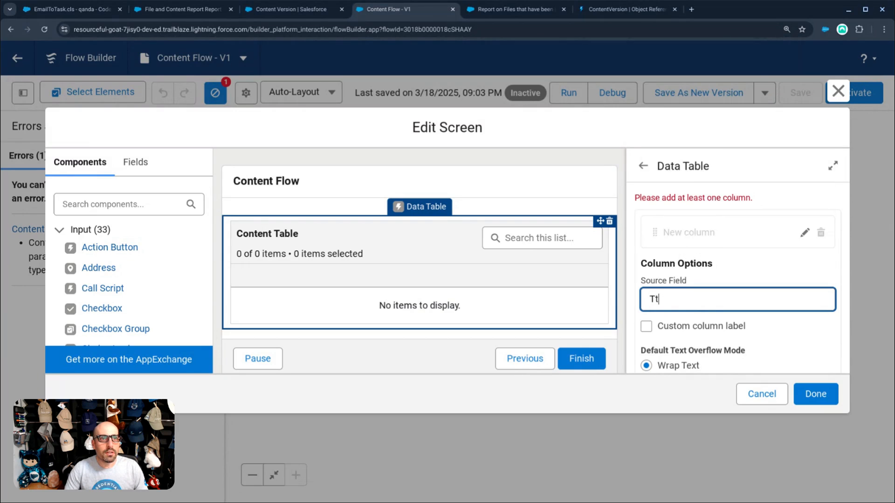
pyautogui.press('BackSpace')
pyautogui.write('itl')
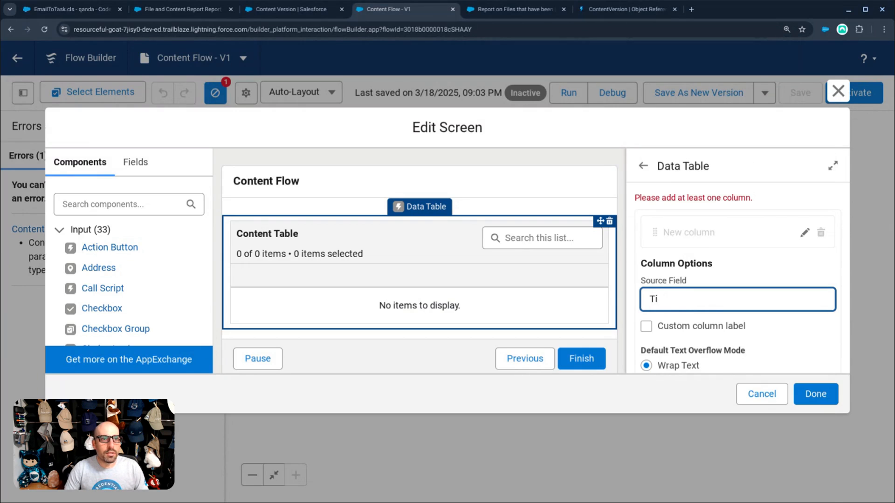
pyautogui.press('BackSpace')
pyautogui.press('BackSpace')
pyautogui.scroll(-3, 723, 393)
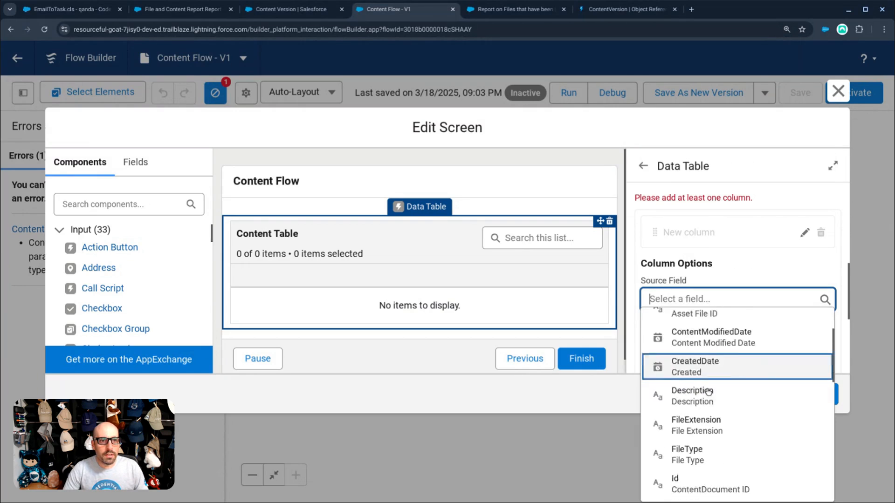
pyautogui.scroll(-6, 723, 393)
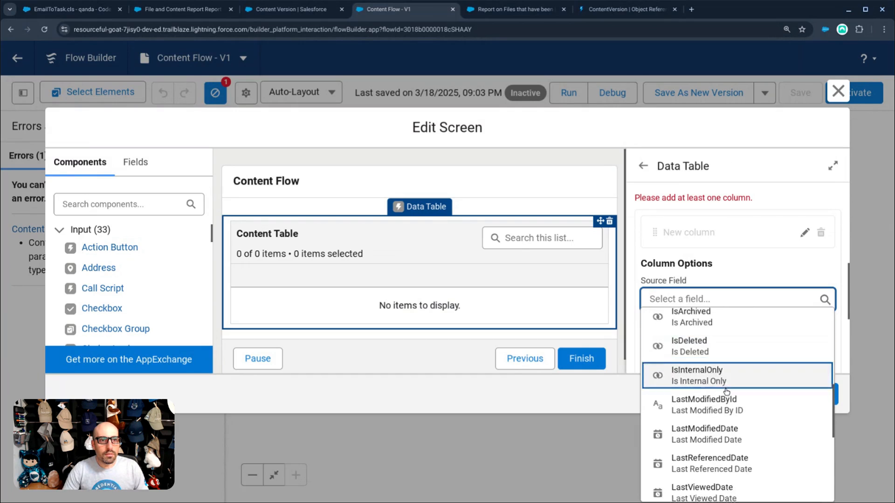
pyautogui.scroll(-1, 734, 392)
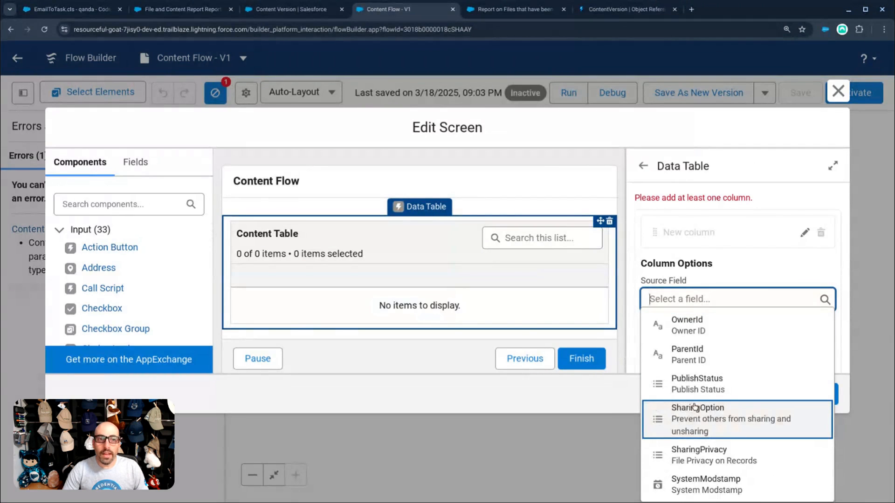
pyautogui.scroll(4, 694, 408)
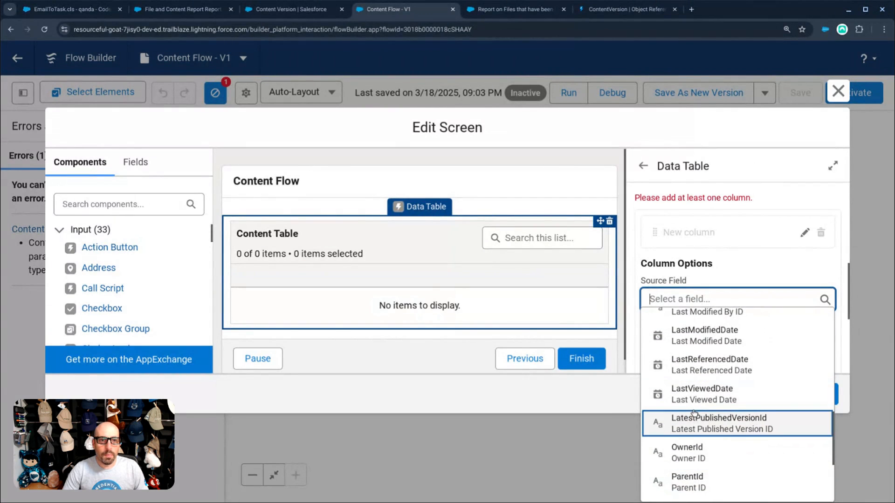
pyautogui.scroll(4, 686, 412)
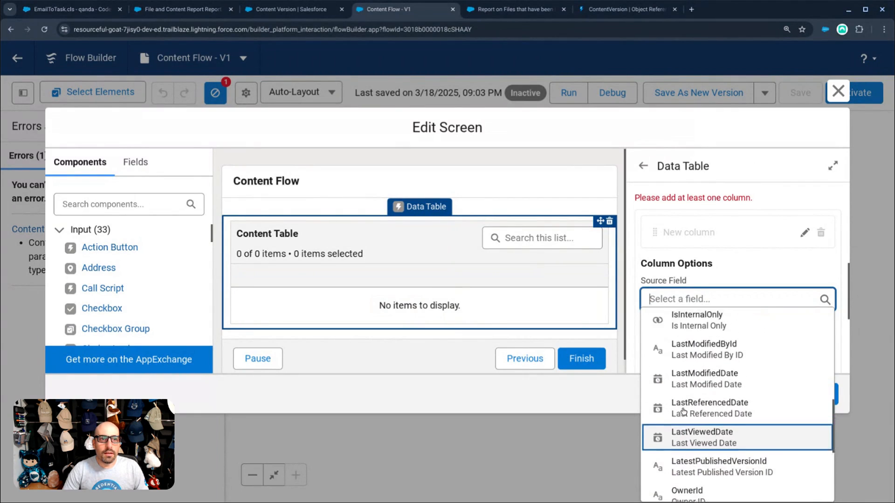
pyautogui.scroll(4, 684, 411)
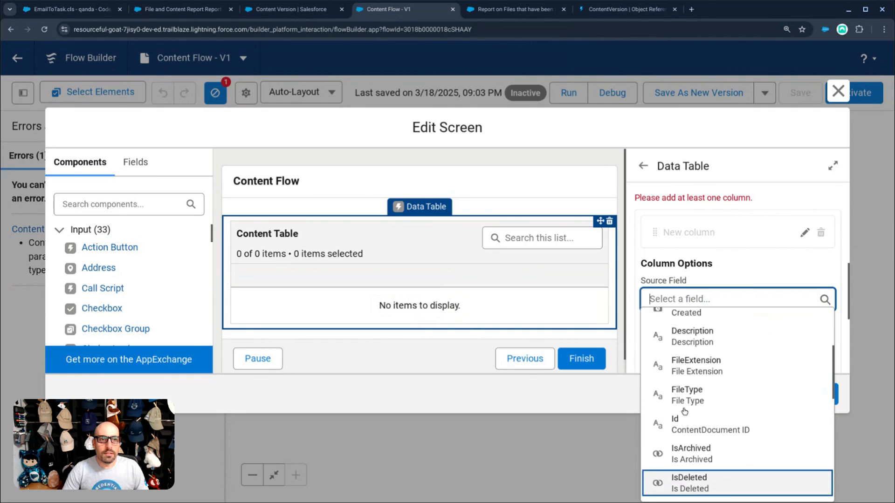
pyautogui.scroll(2, 686, 411)
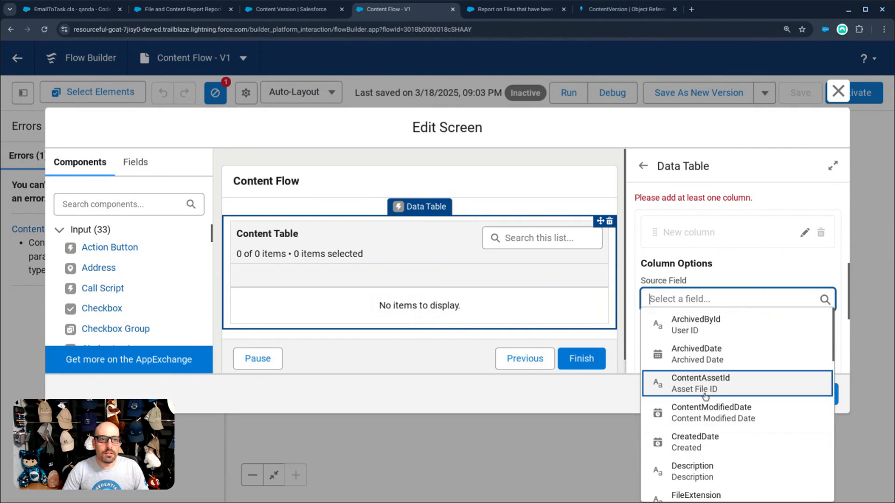
pyautogui.scroll(-10, 713, 375)
pyautogui.scroll(10, 712, 397)
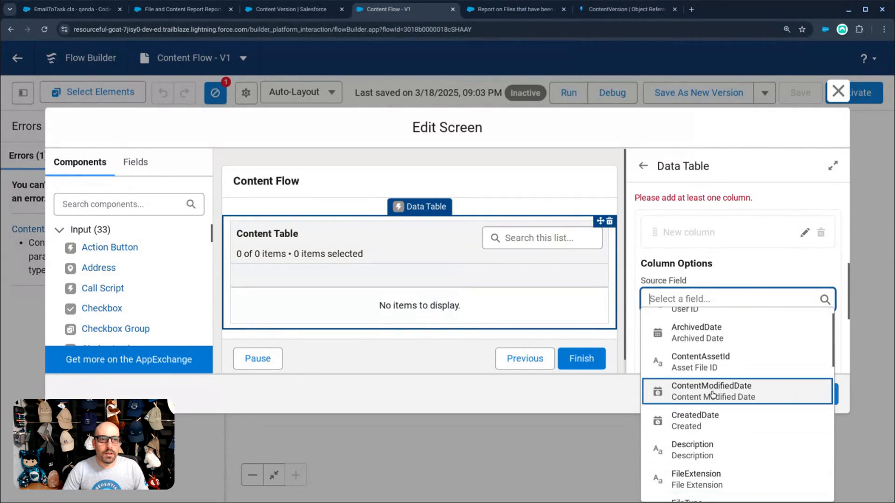
pyautogui.scroll(-9, 712, 420)
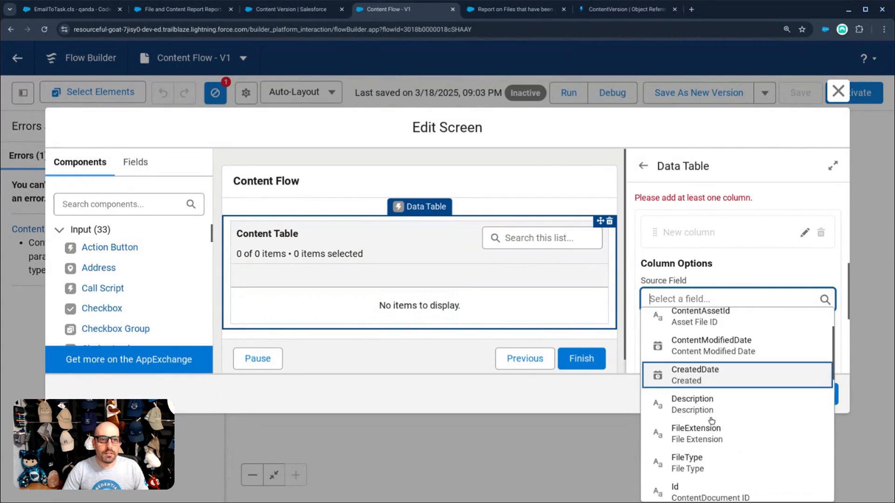
pyautogui.click(626, 411)
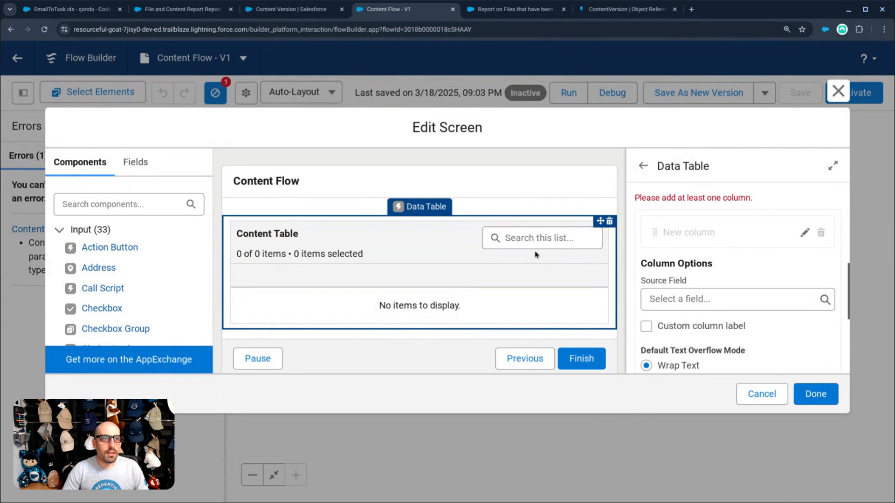
# - Delete the whole Data Table, close the screen editor, and bring up the Get Content element's options
pyautogui.click(610, 222)
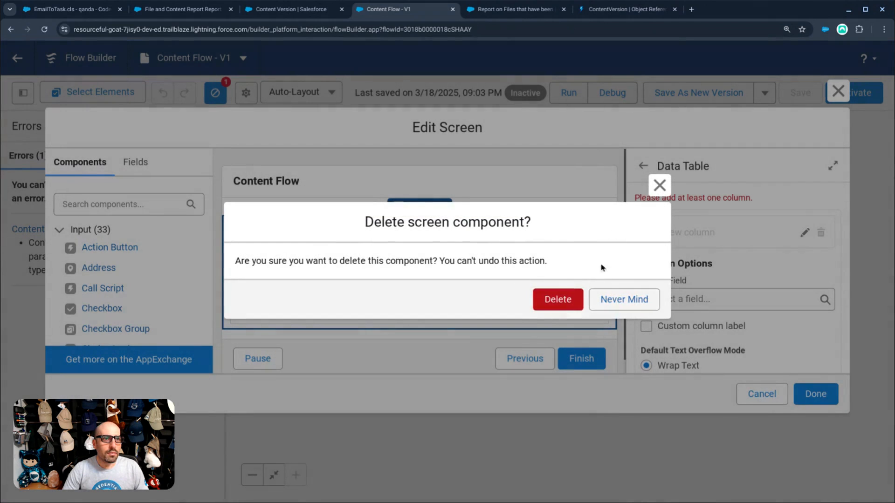
pyautogui.click(554, 300)
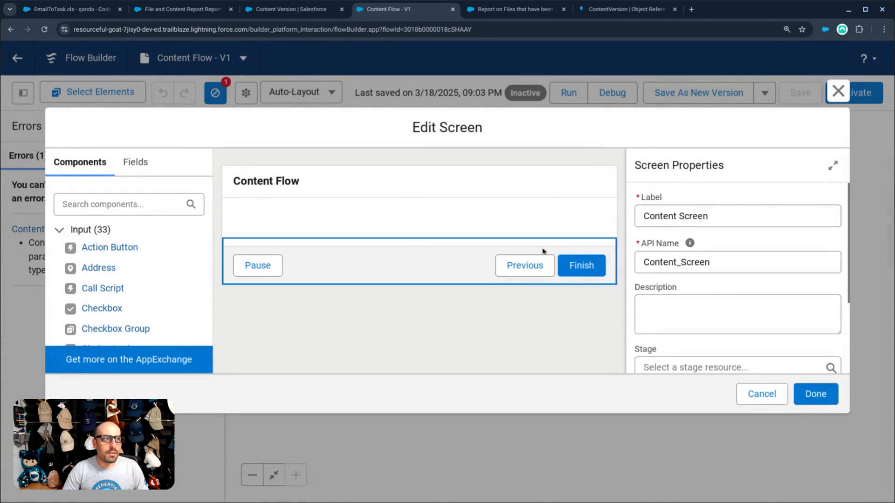
pyautogui.click(838, 93)
pyautogui.click(442, 216)
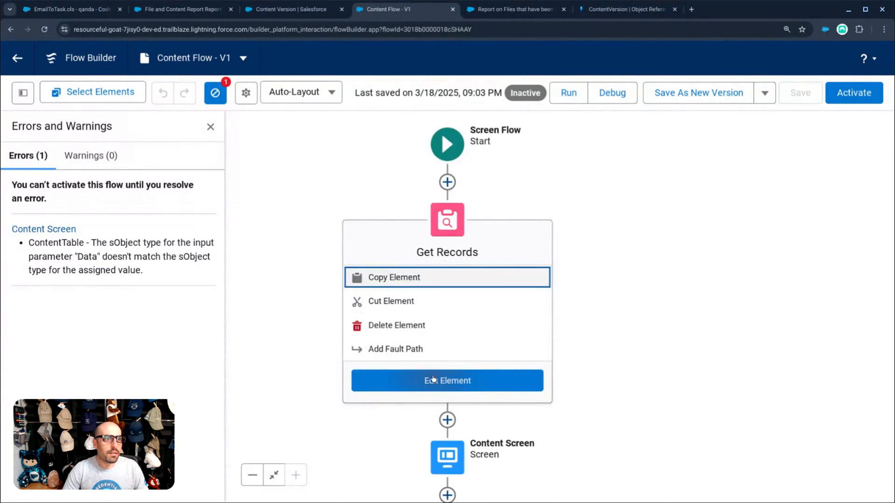
# - In the Get Content settings, require all filter conditions to be met
pyautogui.click(448, 380)
pyautogui.scroll(-2, 531, 349)
pyautogui.scroll(-1, 531, 336)
pyautogui.click(484, 292)
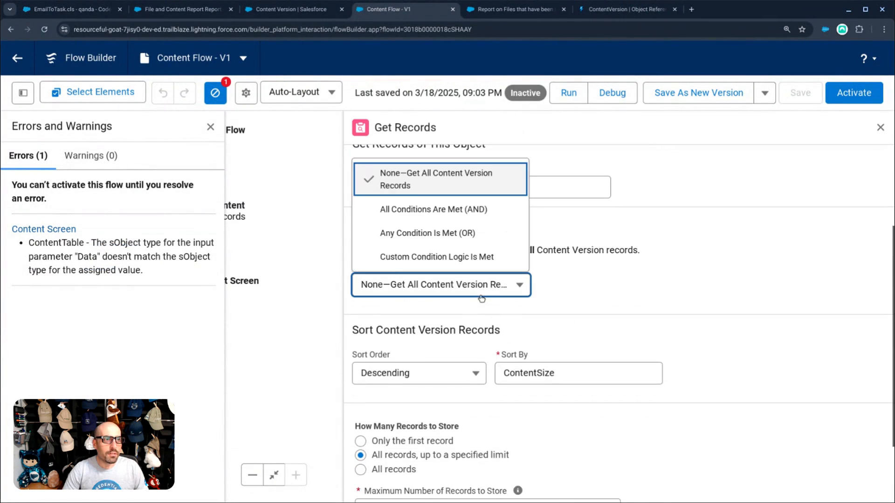
pyautogui.click(455, 208)
# - Filter Content Version records on IsLatest equals True and close the Get Records settings
pyautogui.click(453, 322)
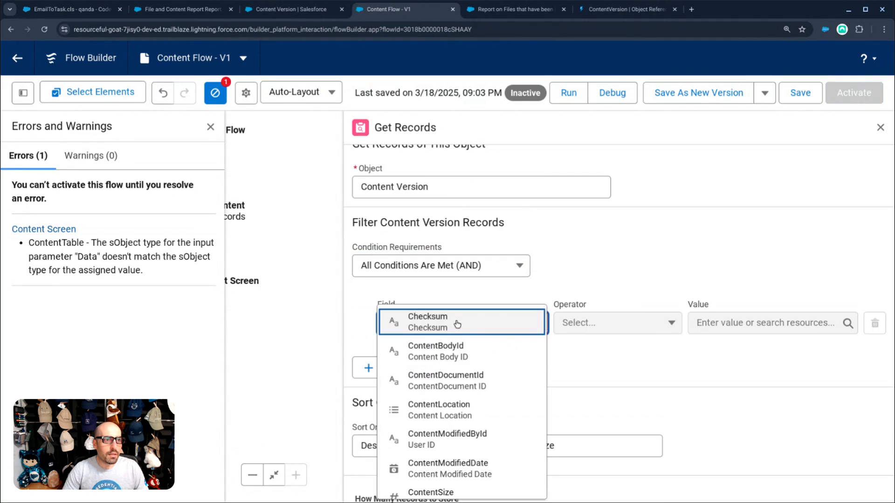
pyautogui.scroll(-3, 471, 365)
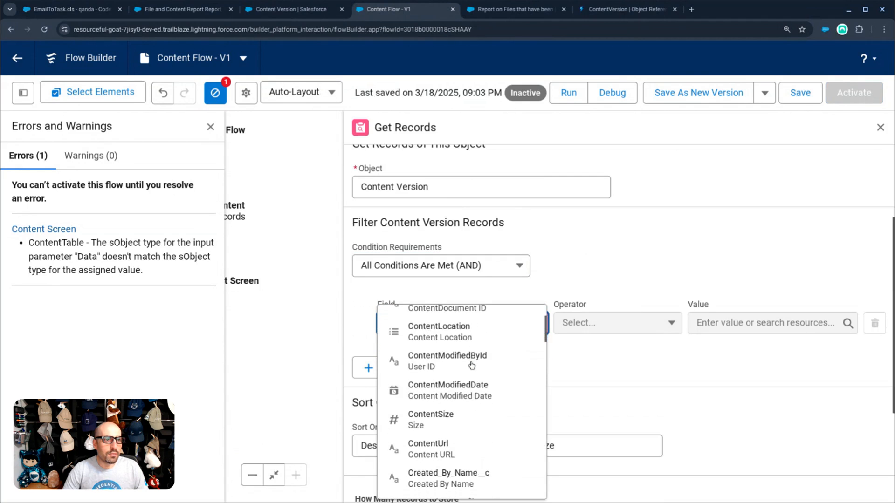
pyautogui.scroll(-2, 472, 377)
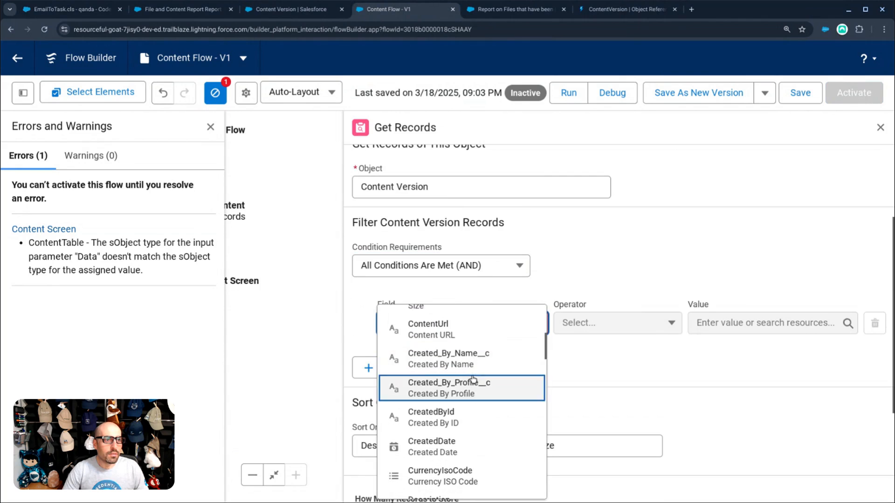
pyautogui.scroll(-5, 471, 378)
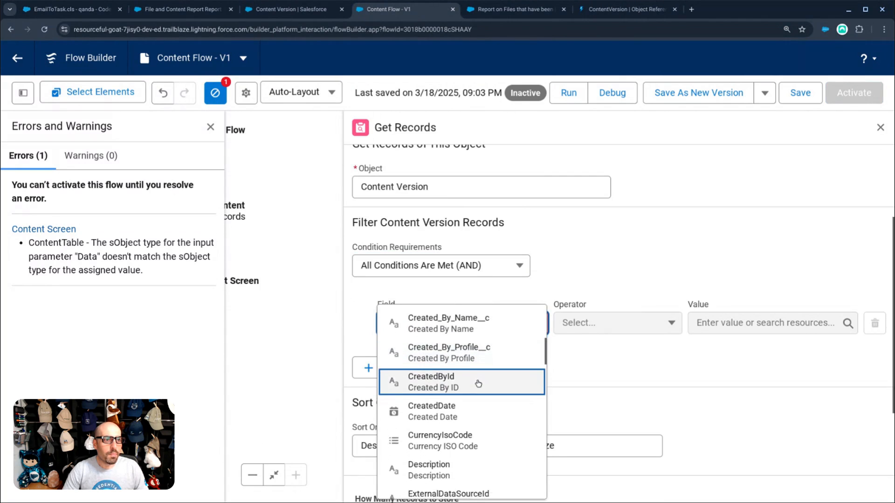
pyautogui.scroll(-4, 480, 393)
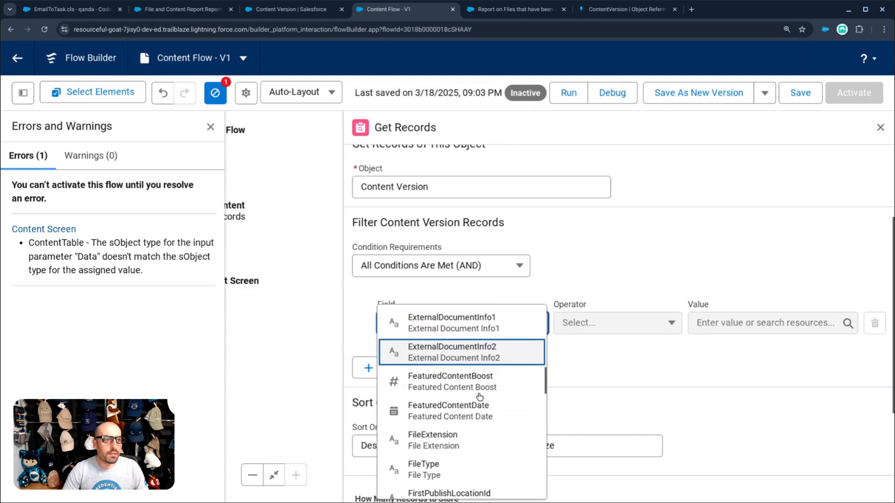
pyautogui.scroll(-4, 480, 397)
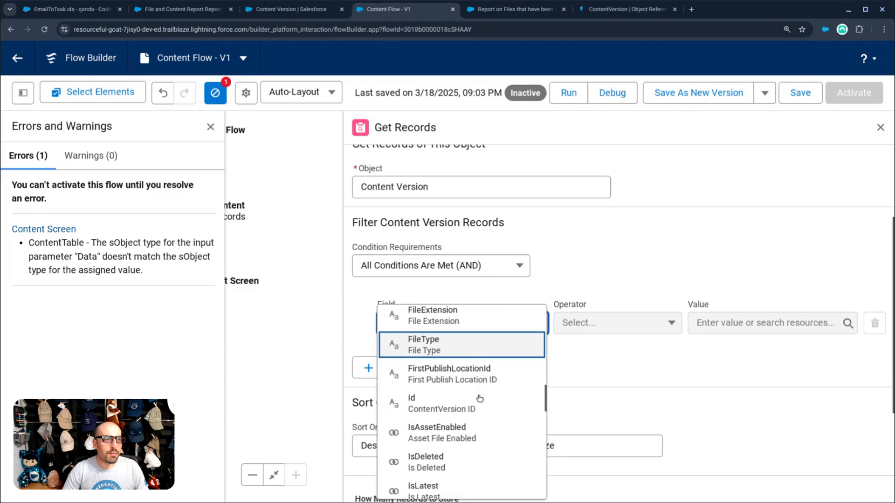
pyautogui.scroll(-3, 480, 395)
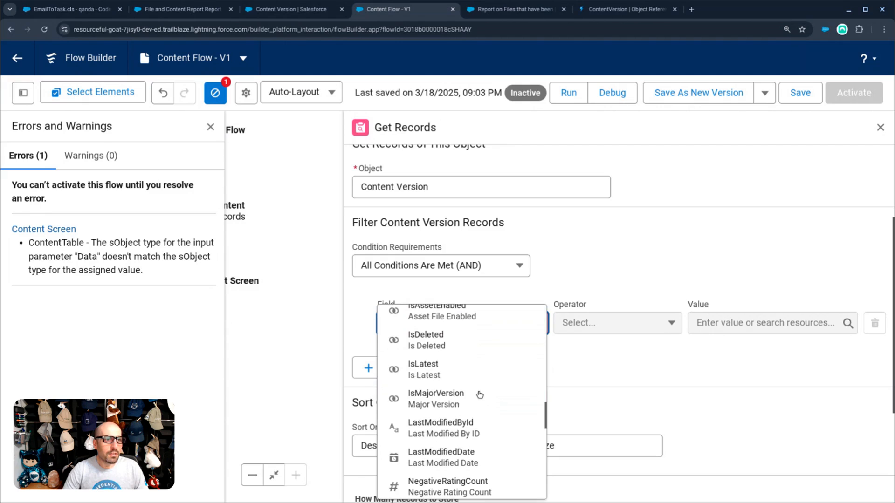
pyautogui.click(466, 375)
pyautogui.click(699, 323)
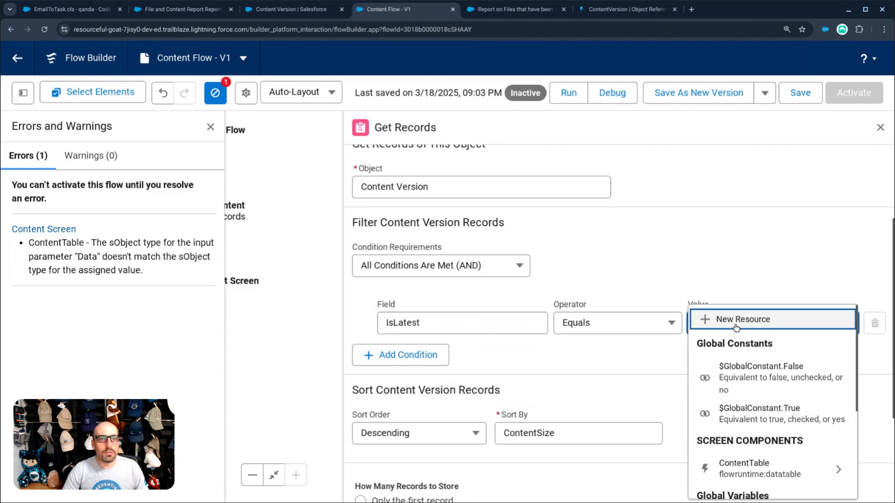
pyautogui.click(755, 409)
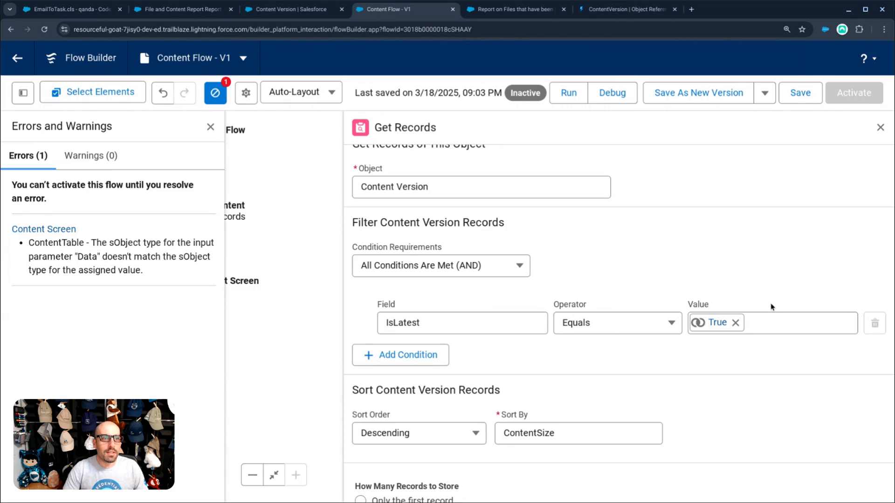
pyautogui.click(879, 129)
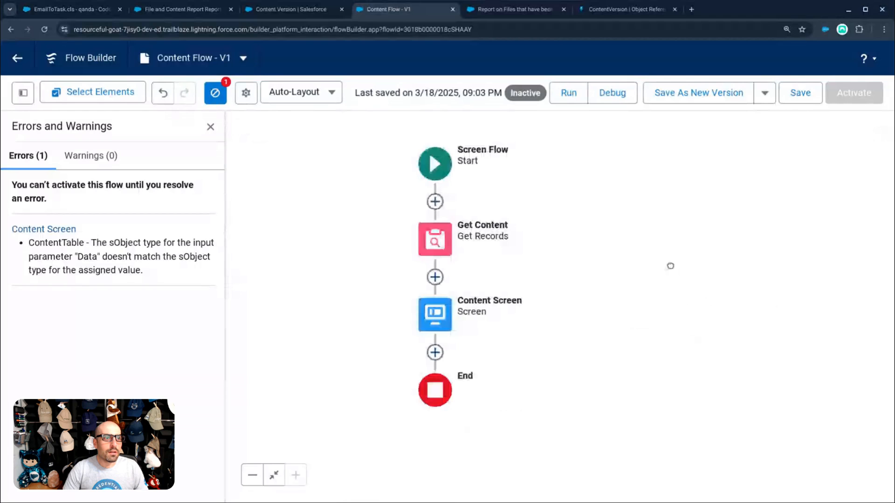
# - Remove the old Content Table from the Content Screen and place a new Data Table
pyautogui.click(445, 312)
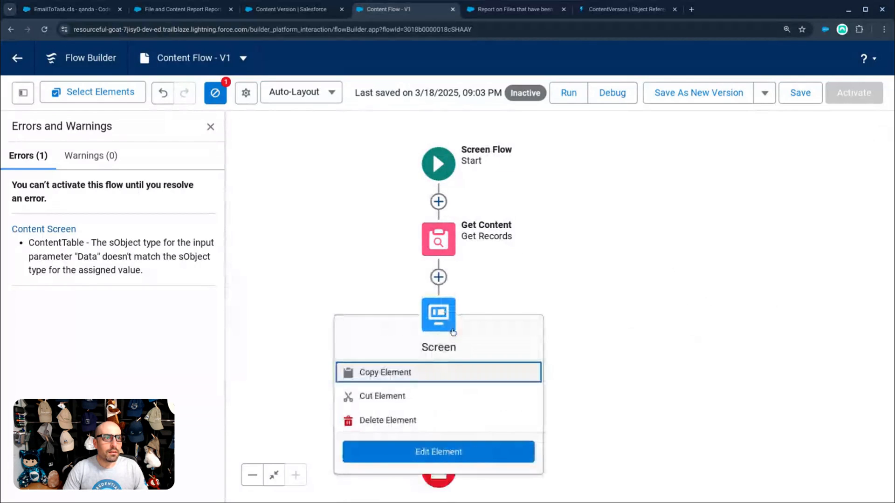
pyautogui.click(426, 444)
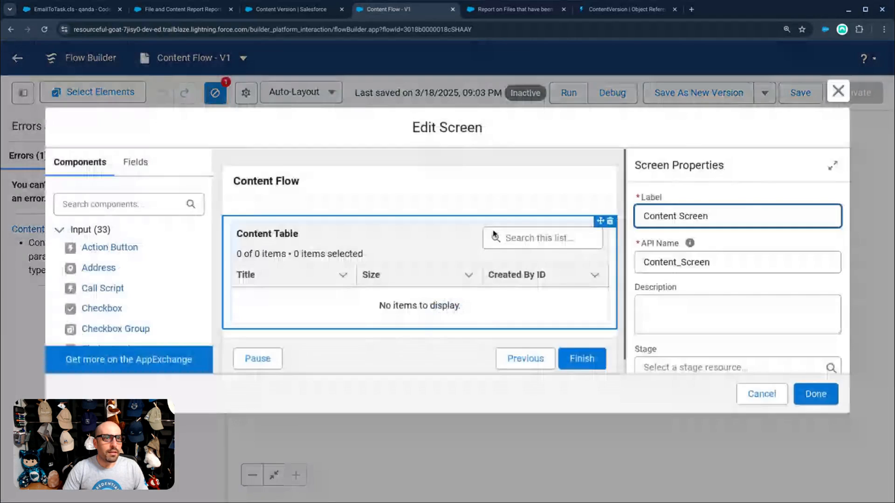
pyautogui.click(605, 221)
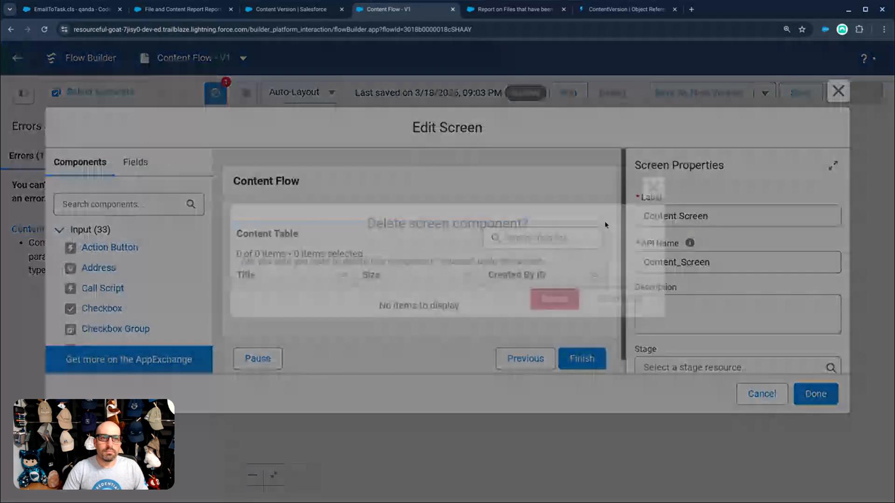
pyautogui.click(555, 298)
pyautogui.click(116, 204)
pyautogui.write('data')
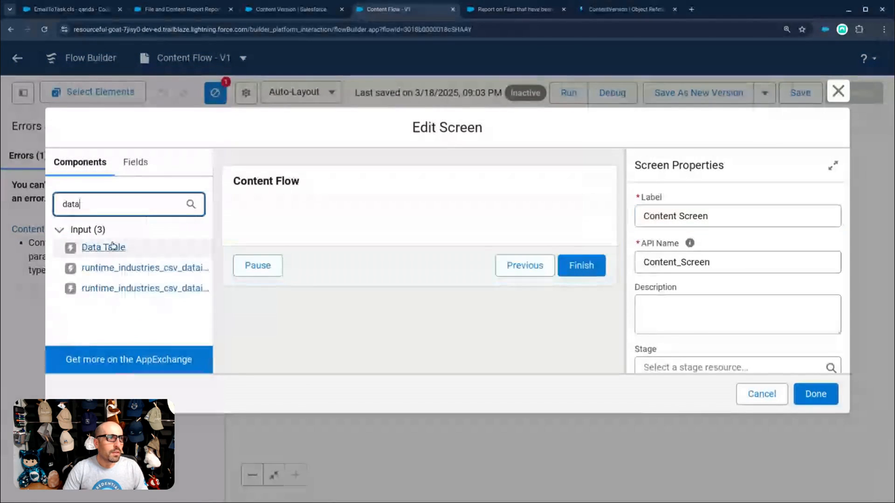
pyautogui.moveTo(112, 246); pyautogui.dragTo(348, 225)
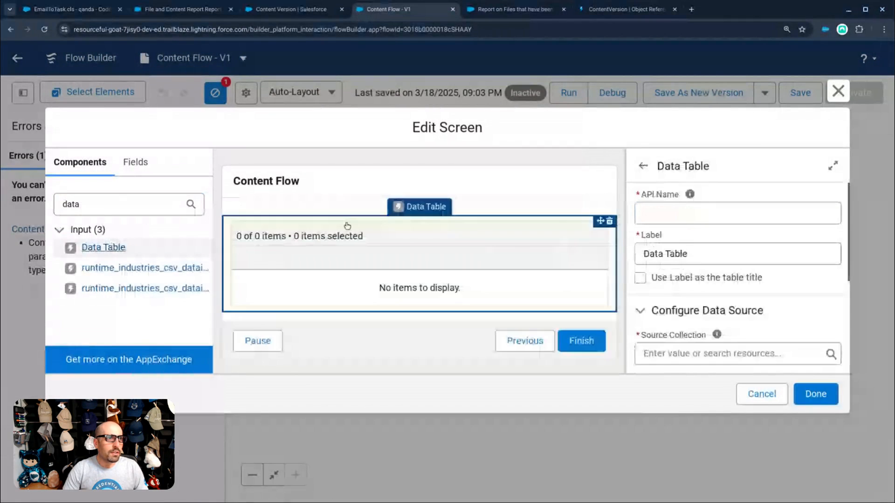
# - Name the Data Table ContentTable with the label 'Content Table', shown as its title
pyautogui.click(690, 214)
pyautogui.write('Content T')
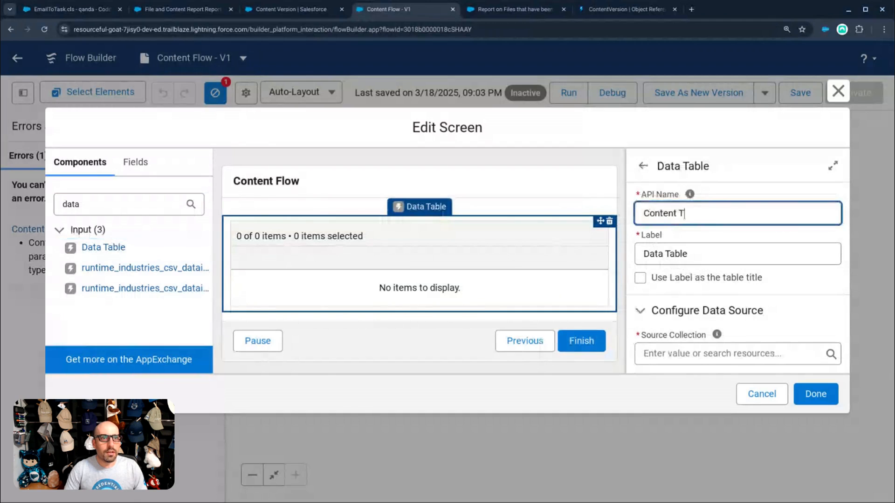
pyautogui.write('able')
pyautogui.press('Tab')
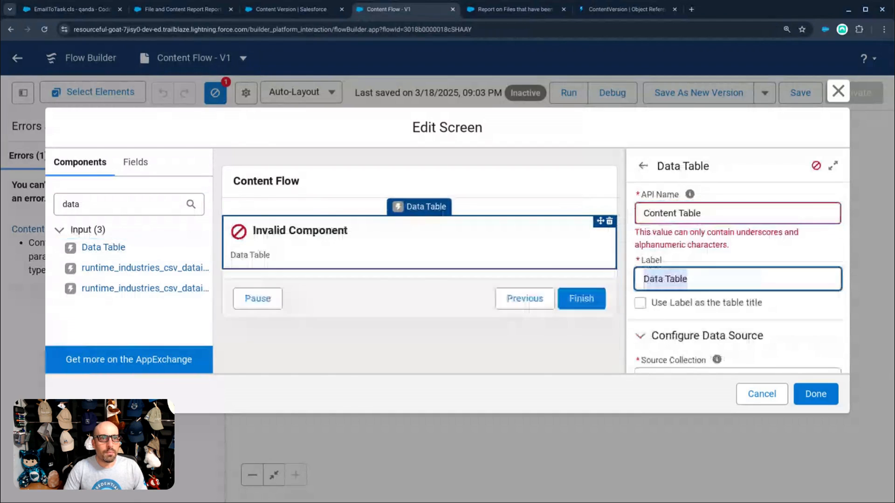
pyautogui.click(676, 213)
pyautogui.press('BackSpace')
pyautogui.doubleClick(653, 214)
pyautogui.hotkey('ctrl', 'c')
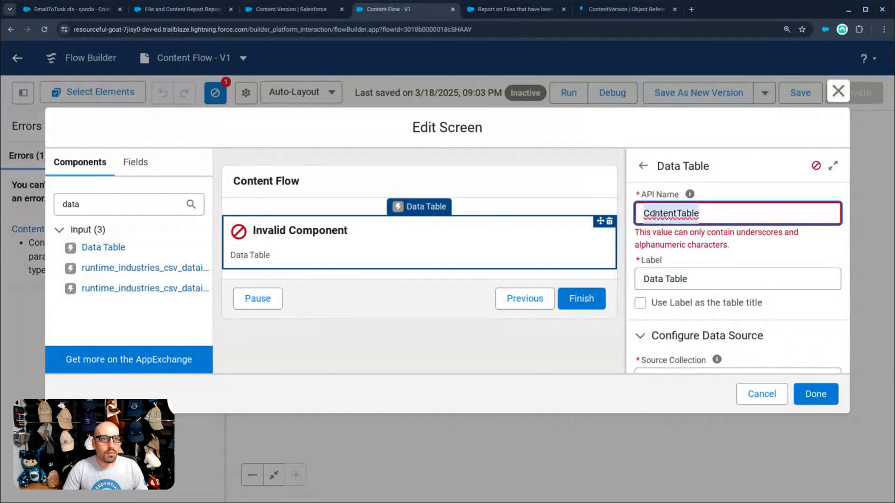
pyautogui.tripleClick(659, 279)
pyautogui.hotkey('ctrl', 'v')
pyautogui.click(676, 278)
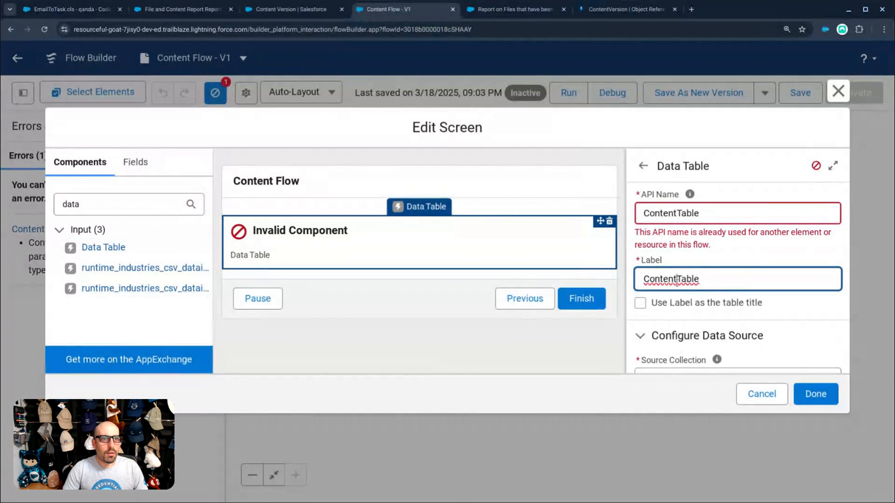
pyautogui.click(676, 306)
# - Source the table from Get_Content's Content Versions and make its rows view only
pyautogui.scroll(-3, 675, 308)
pyautogui.click(674, 279)
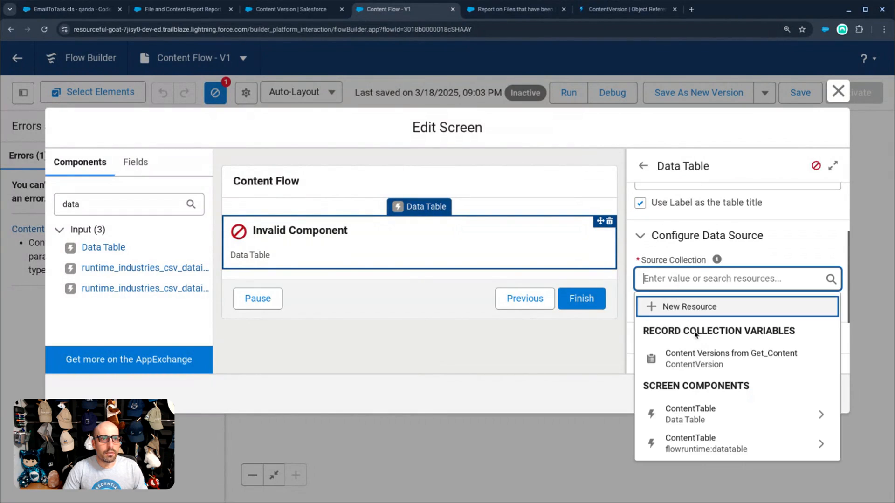
pyautogui.click(699, 356)
pyautogui.scroll(-2, 718, 289)
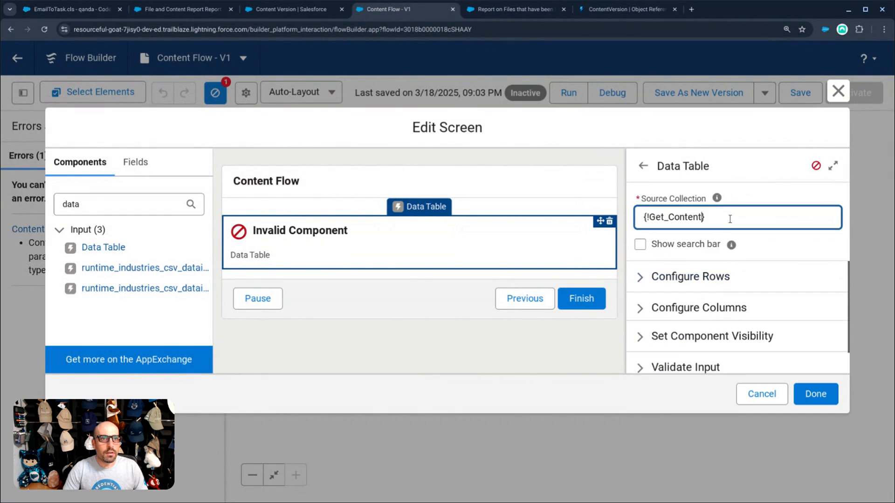
pyautogui.click(730, 217)
pyautogui.click(709, 272)
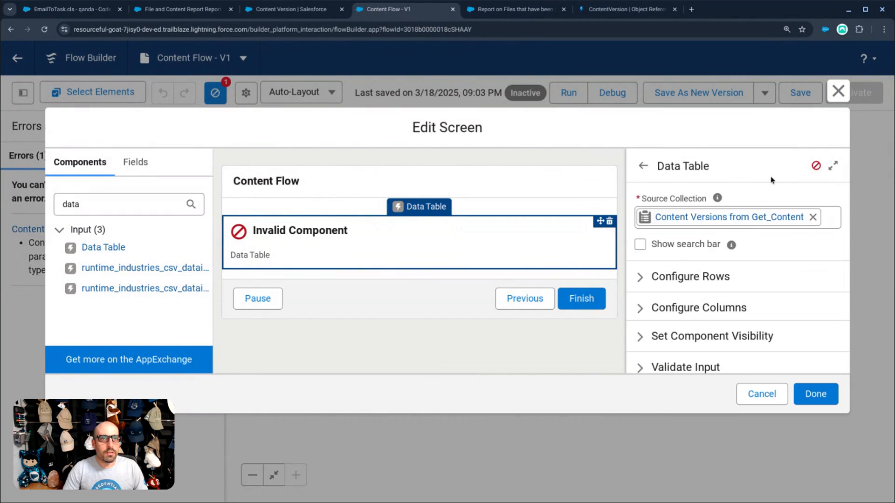
pyautogui.scroll(-1, 683, 259)
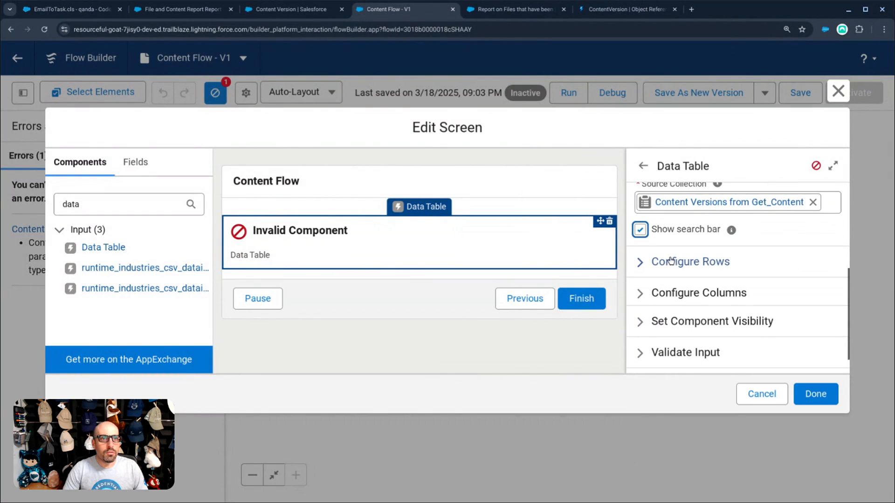
pyautogui.click(674, 262)
pyautogui.click(666, 329)
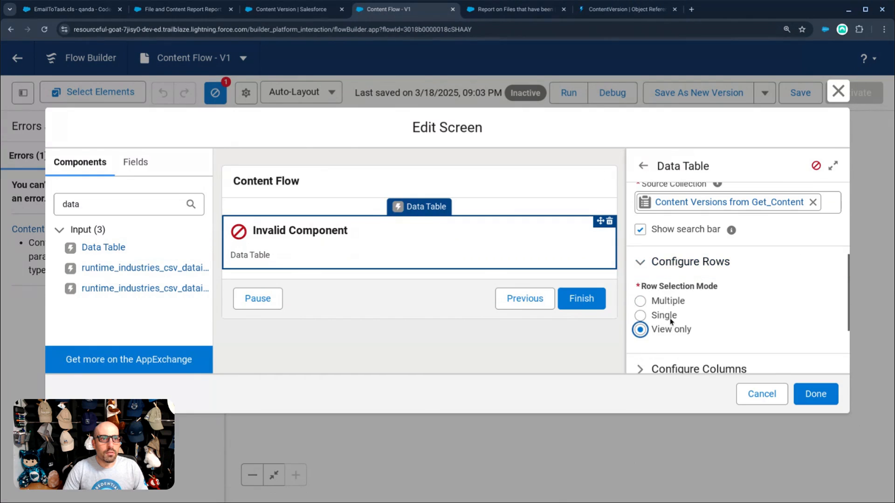
pyautogui.click(650, 266)
# - Add a Size column using the ContentSize field
pyautogui.click(690, 292)
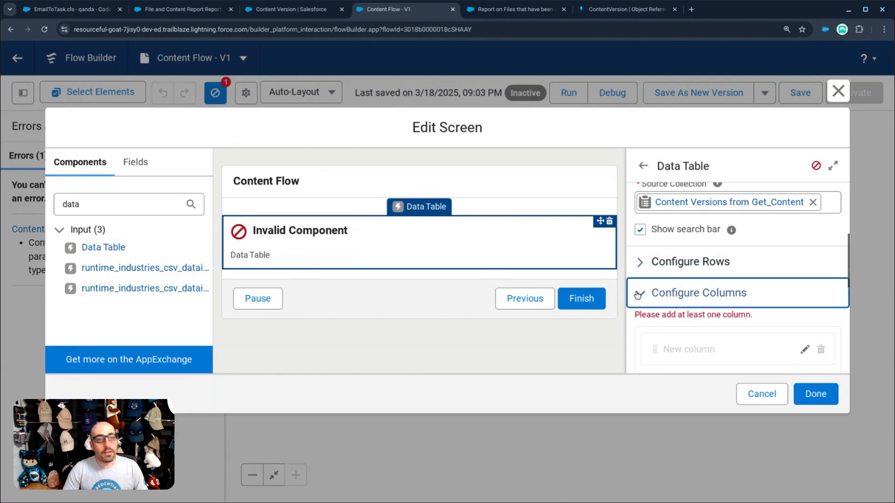
pyautogui.scroll(-2, 708, 289)
pyautogui.scroll(-1, 727, 294)
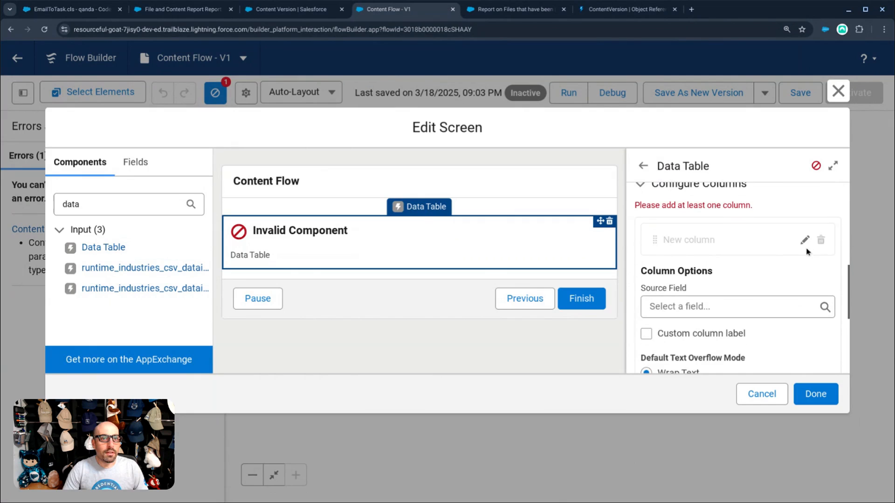
pyautogui.click(746, 305)
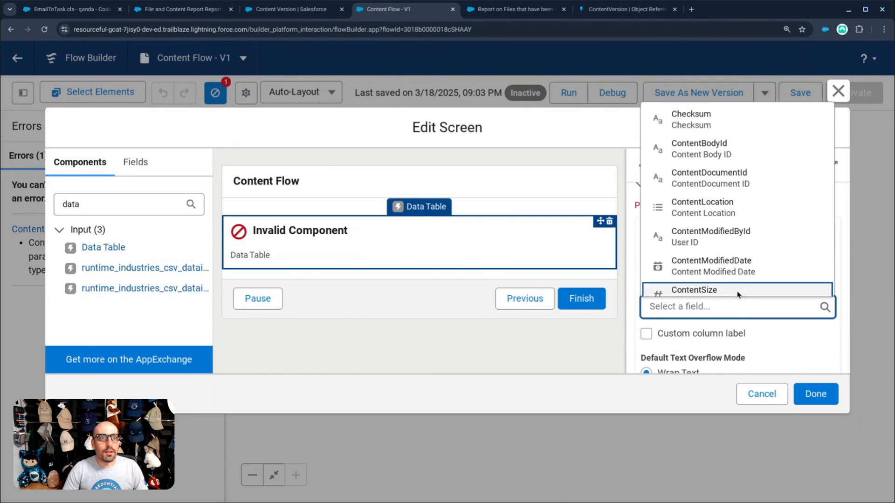
pyautogui.scroll(-2, 731, 275)
pyautogui.click(728, 240)
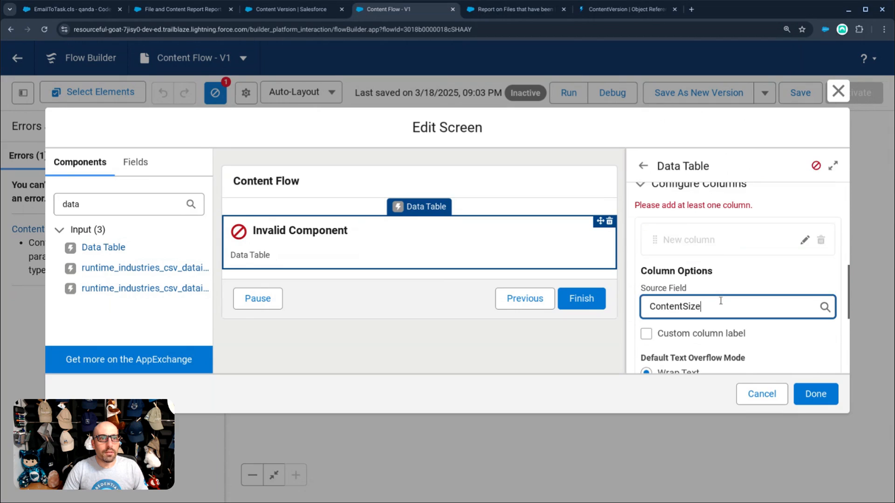
pyautogui.scroll(-3, 728, 298)
pyautogui.click(815, 318)
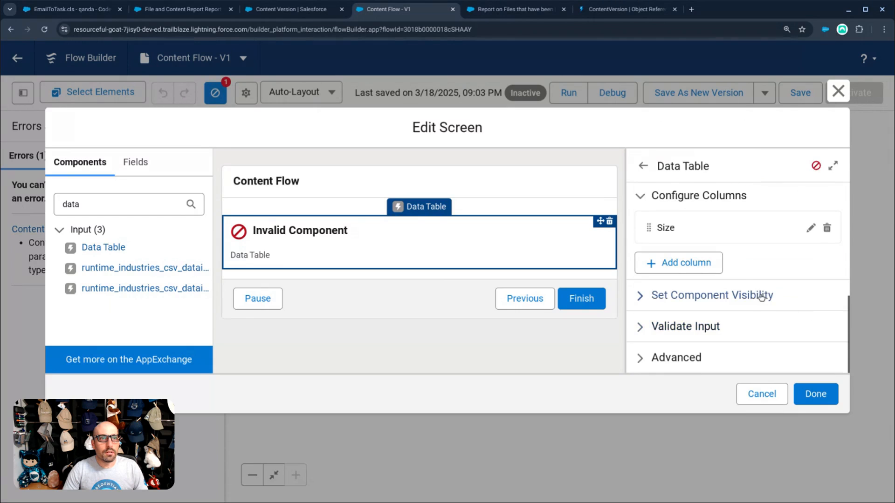
# - Add a Created_By_Name__c column with a custom Created By label
pyautogui.click(685, 263)
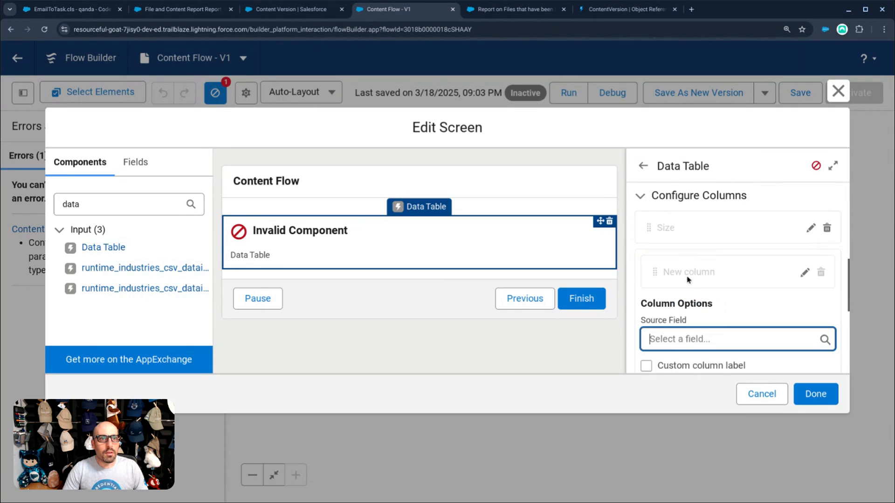
pyautogui.click(684, 324)
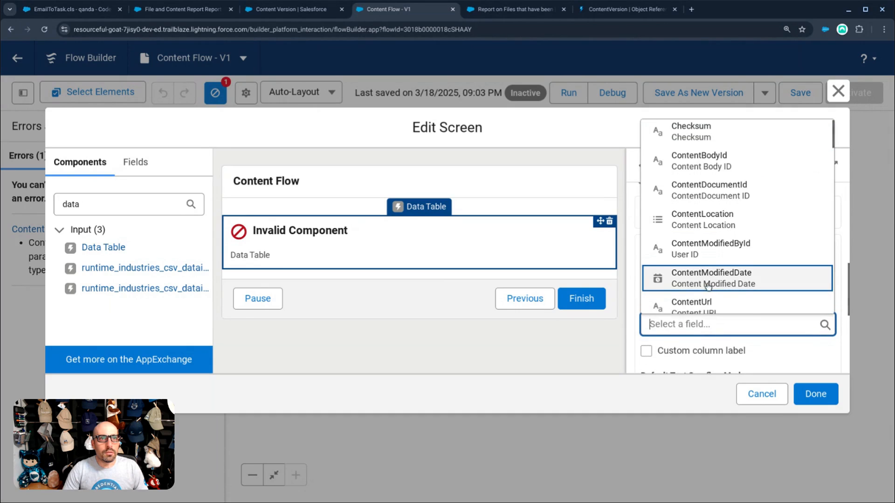
pyautogui.scroll(-3, 708, 282)
pyautogui.click(718, 242)
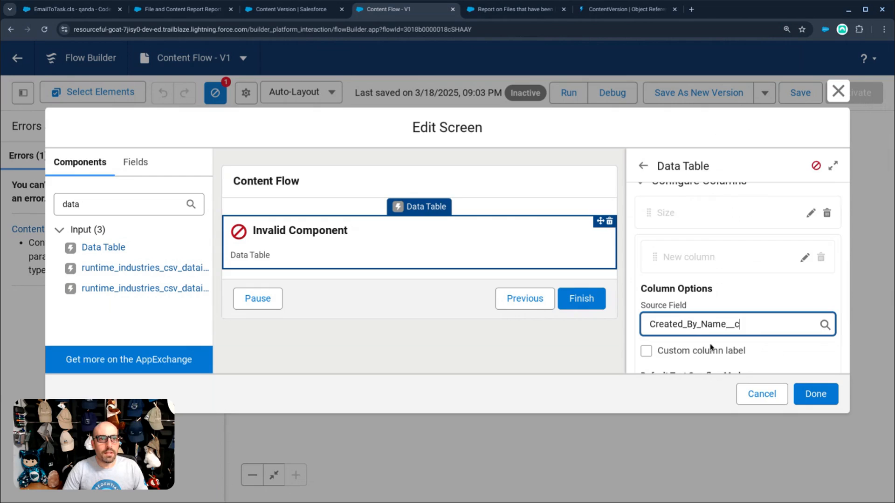
pyautogui.scroll(-2, 736, 342)
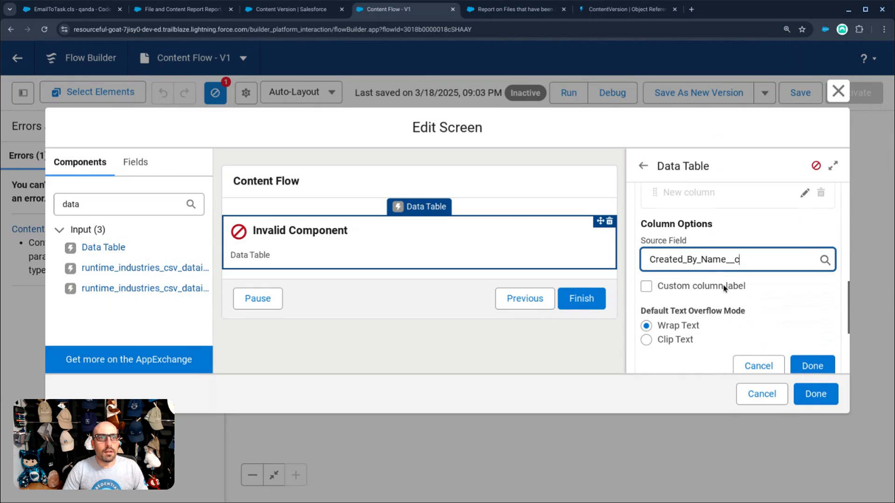
pyautogui.click(722, 290)
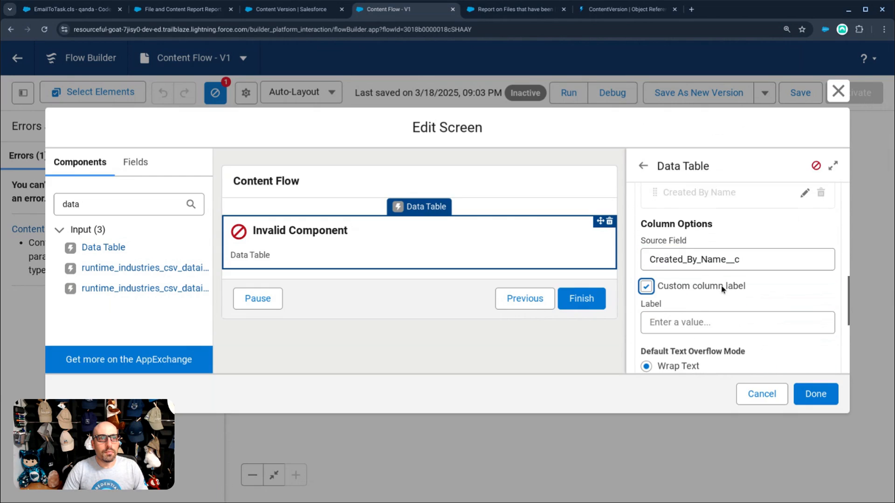
pyautogui.click(689, 324)
pyautogui.write('Cr3eated By')
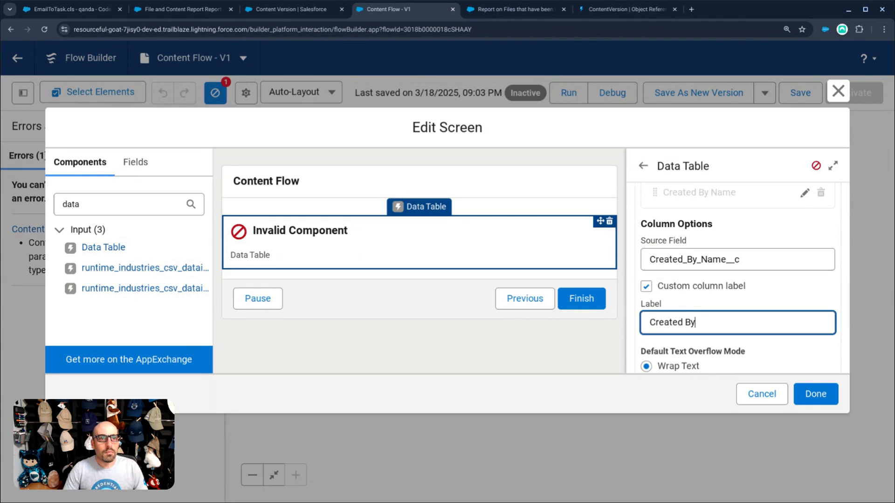
pyautogui.scroll(-5, 793, 336)
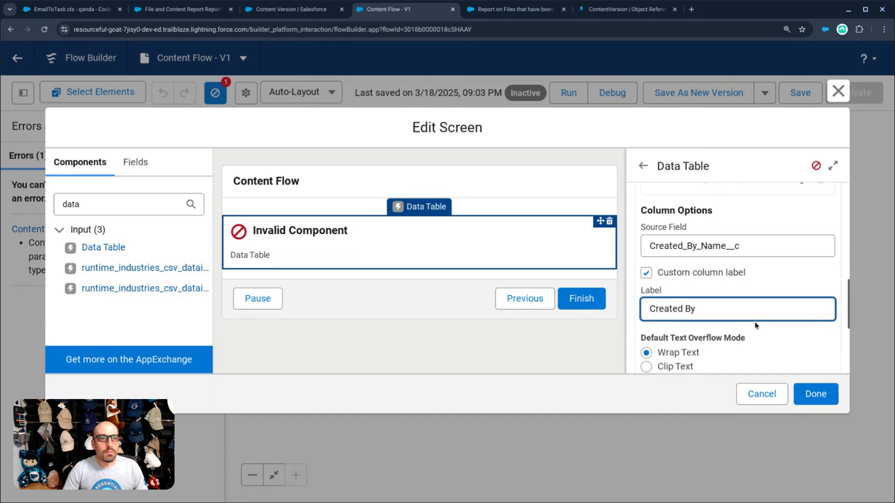
pyautogui.click(811, 330)
# - Add a Created_By_Profile__c column with the custom label Profile
pyautogui.click(696, 267)
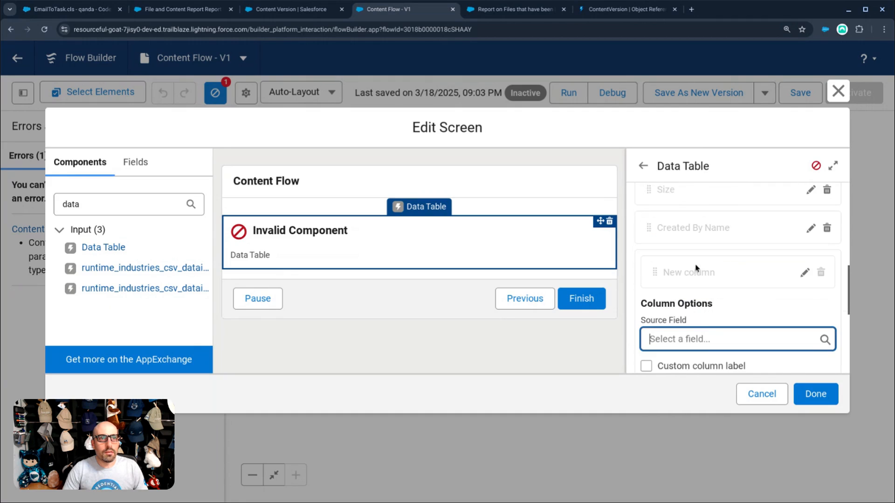
pyautogui.click(703, 334)
pyautogui.scroll(-3, 716, 284)
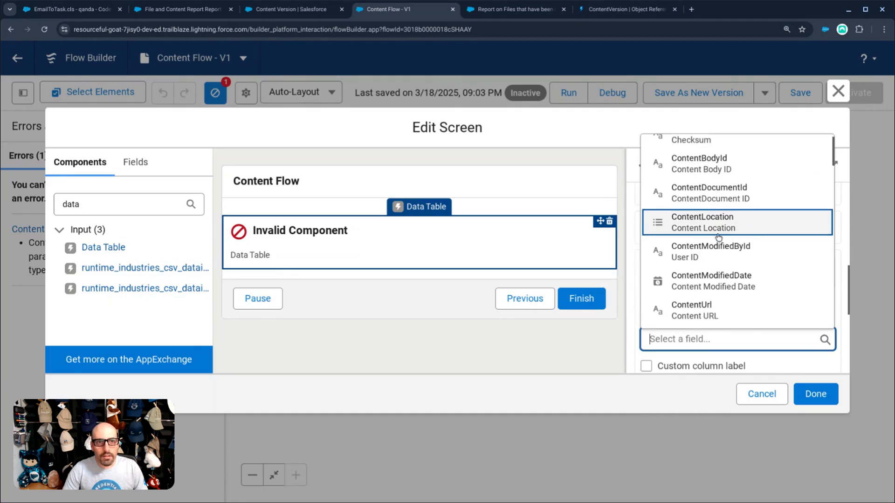
pyautogui.click(716, 293)
pyautogui.scroll(-2, 725, 299)
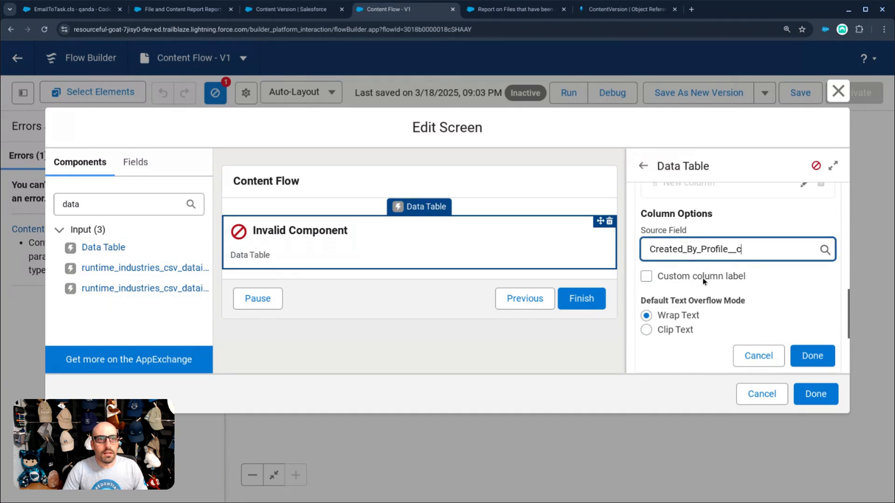
pyautogui.click(704, 277)
pyautogui.click(713, 312)
pyautogui.write('Profile')
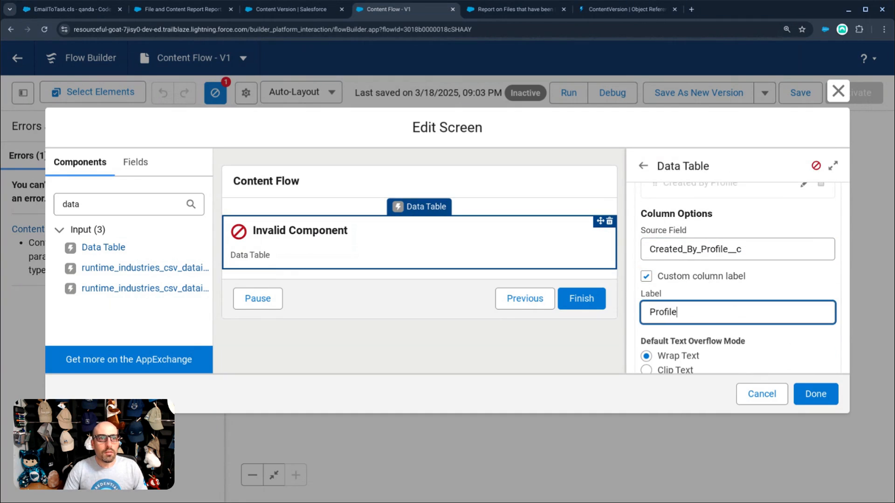
pyautogui.scroll(-2, 809, 351)
pyautogui.click(810, 352)
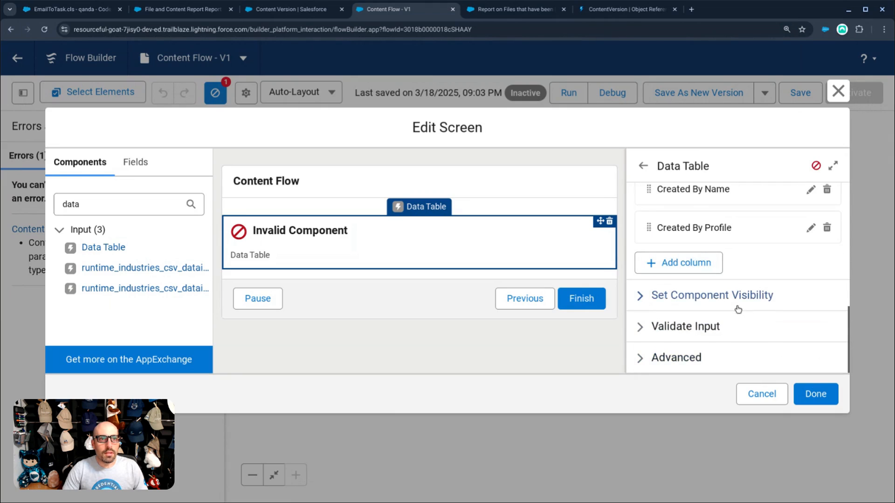
# - Add a File Type column using the FileType field
pyautogui.click(683, 263)
pyautogui.scroll(-2, 704, 308)
pyautogui.click(704, 305)
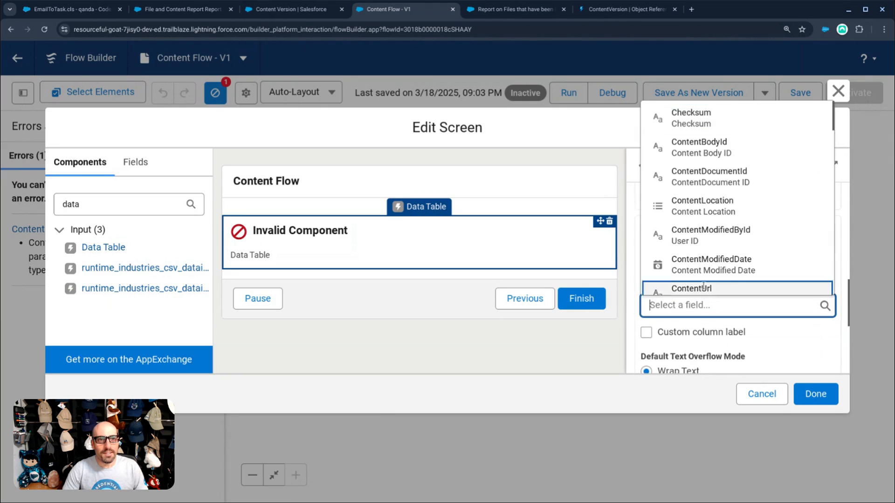
pyautogui.scroll(-5, 703, 286)
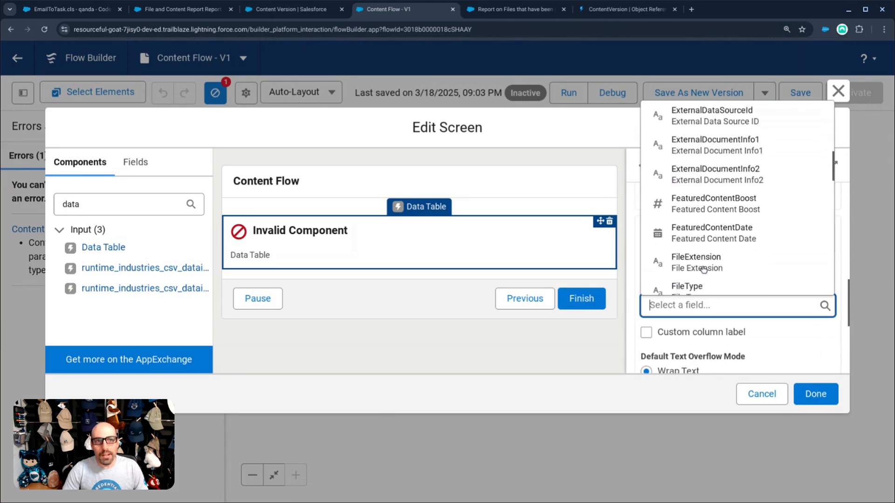
pyautogui.scroll(-3, 704, 269)
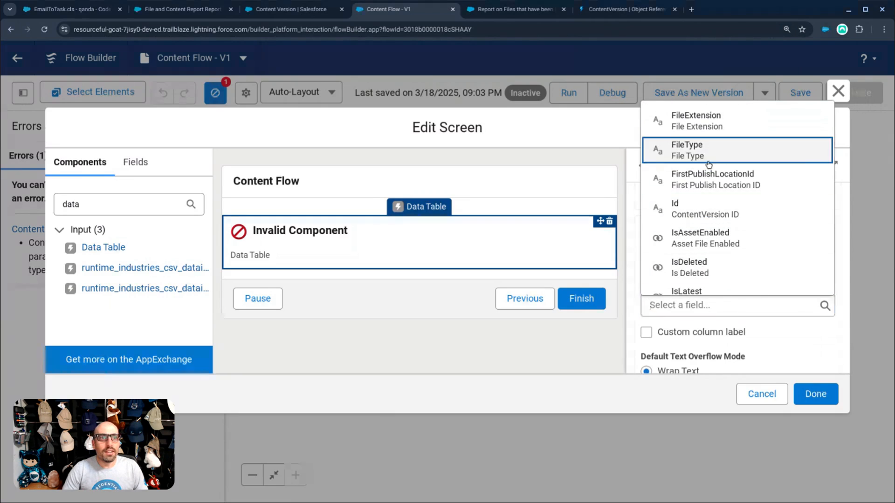
pyautogui.click(708, 164)
pyautogui.scroll(-1, 750, 342)
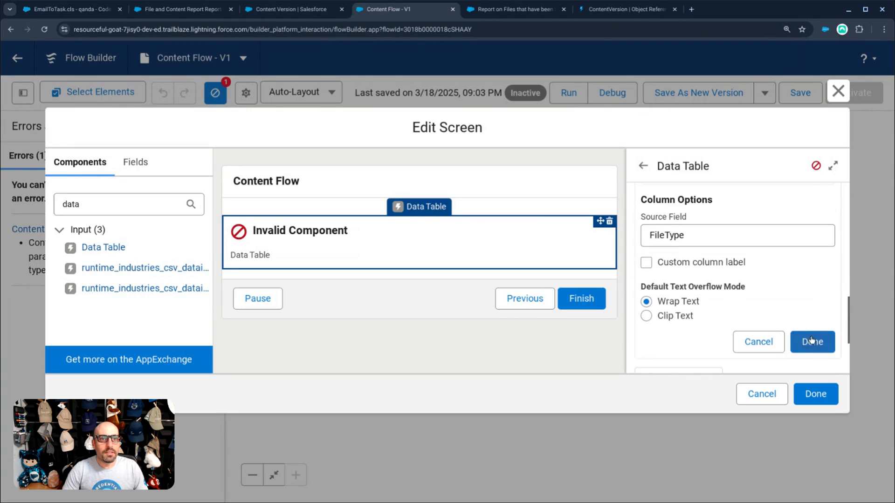
pyautogui.click(755, 341)
# - Add a Title column and move it to the top as the first column
pyautogui.click(689, 263)
pyautogui.click(689, 339)
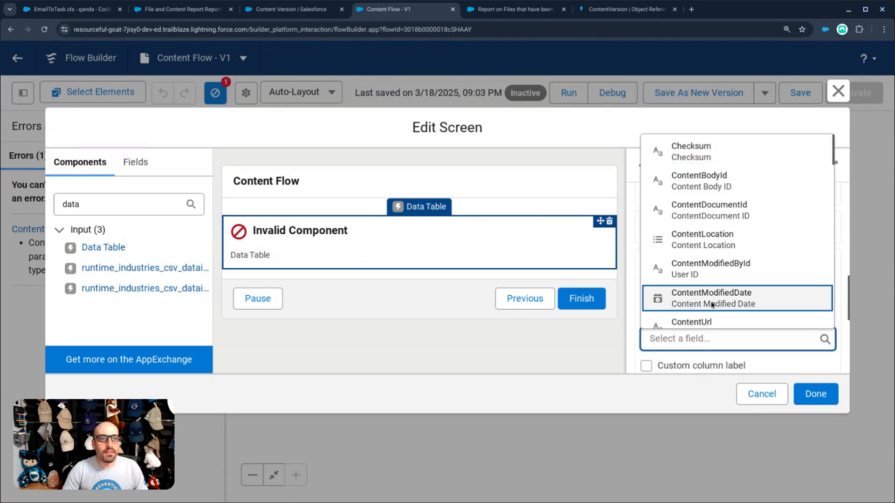
pyautogui.scroll(-10, 718, 261)
pyautogui.click(704, 258)
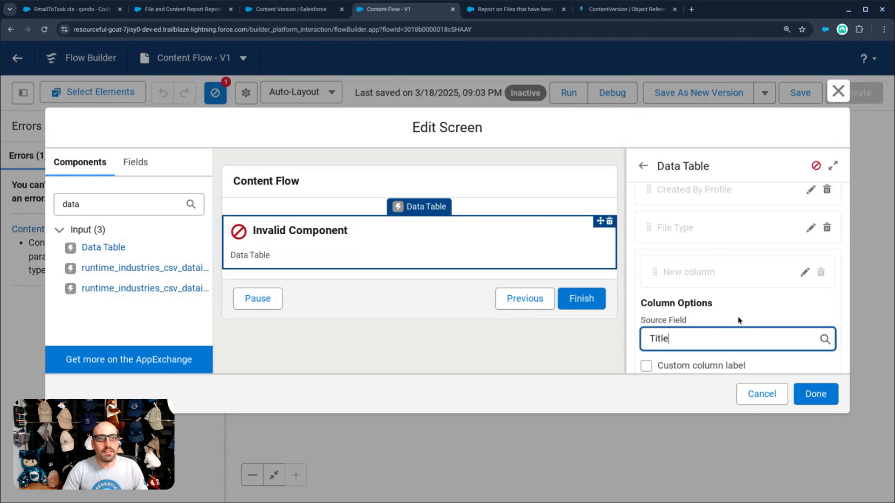
pyautogui.scroll(-1, 816, 362)
pyautogui.click(755, 364)
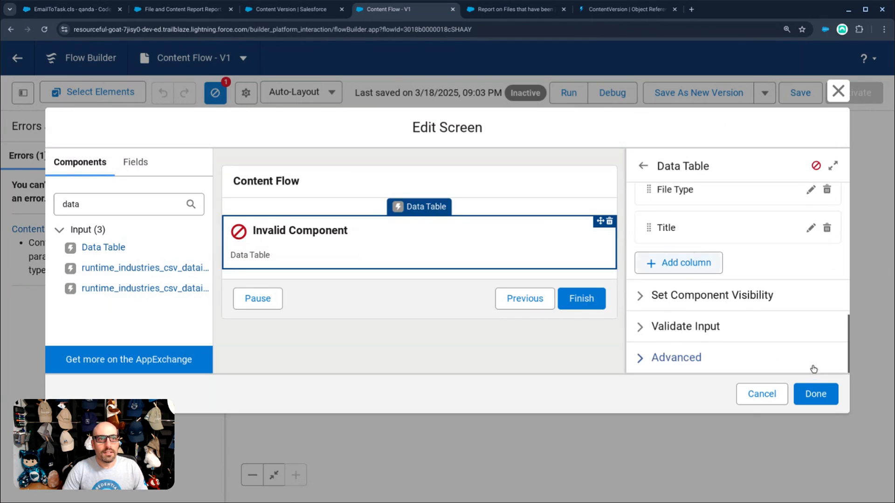
pyautogui.scroll(3, 664, 326)
pyautogui.moveTo(649, 363); pyautogui.dragTo(653, 195)
pyautogui.scroll(2, 671, 233)
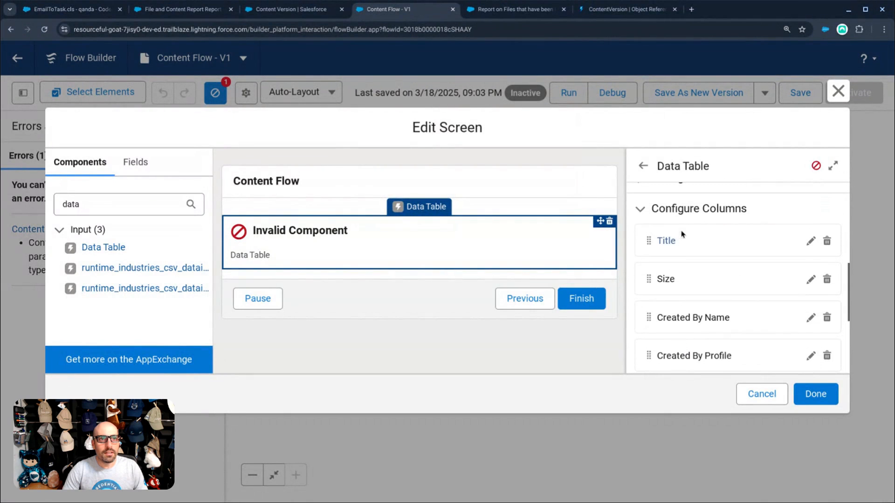
# - Fix the duplicate API name by renaming the table ContentTable2, then apply the screen changes
pyautogui.click(816, 394)
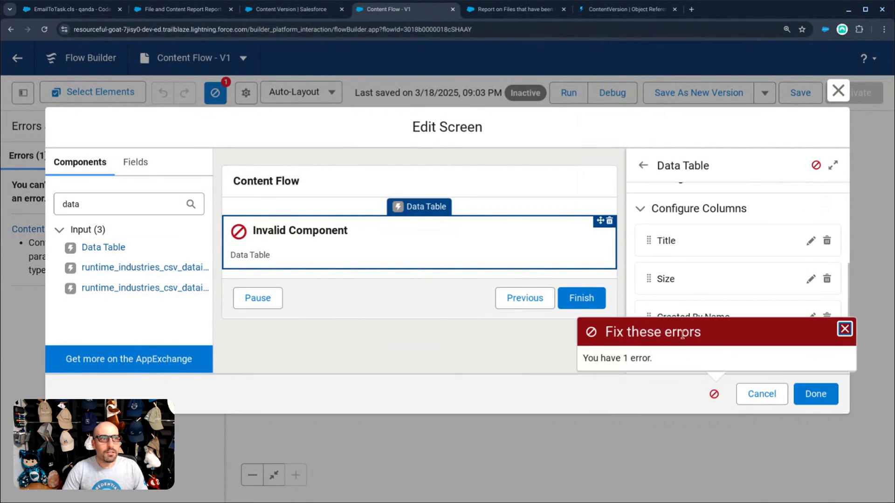
pyautogui.click(844, 329)
pyautogui.scroll(5, 674, 235)
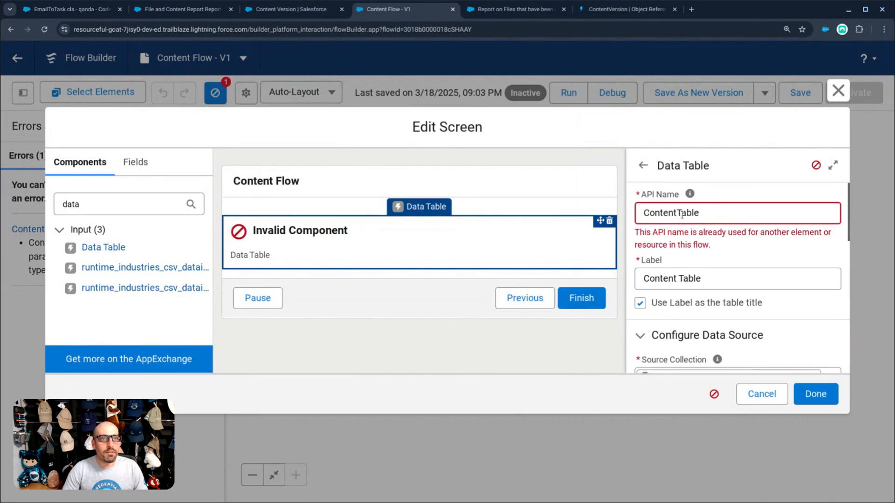
pyautogui.click(681, 211)
pyautogui.click(722, 215)
pyautogui.write('2')
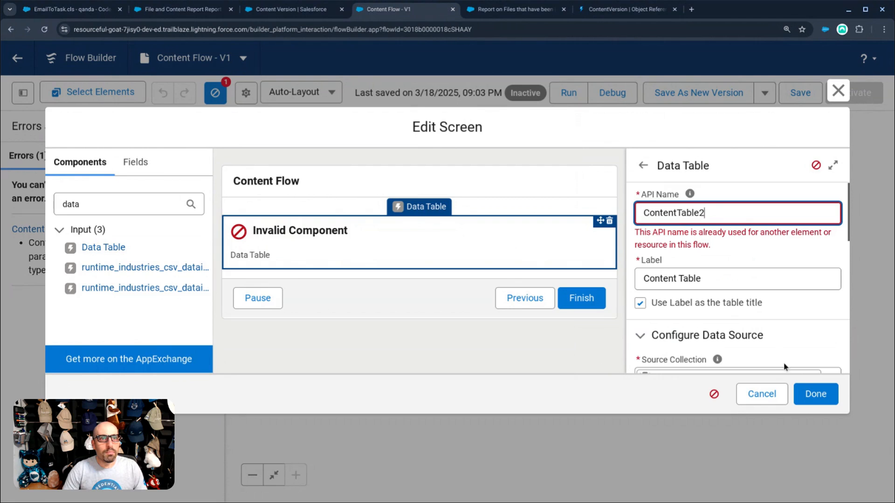
pyautogui.click(810, 394)
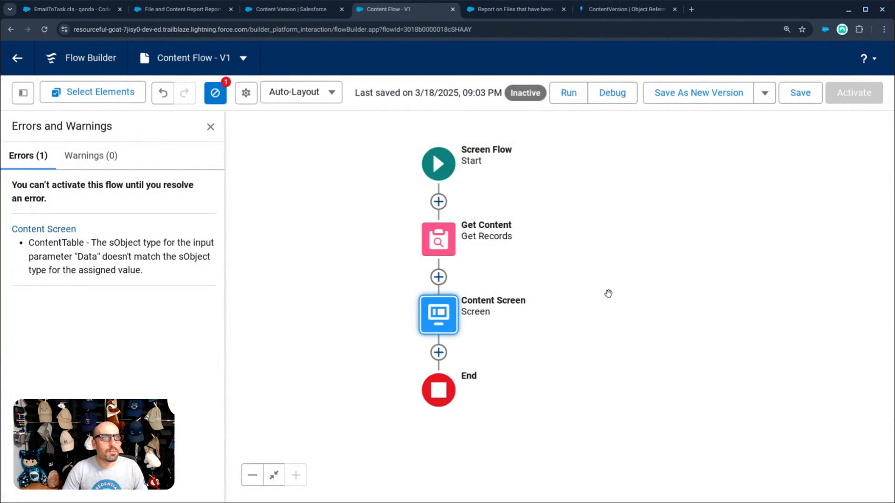
# - After a failed test run, save the flow as a new version and run it again
pyautogui.click(570, 93)
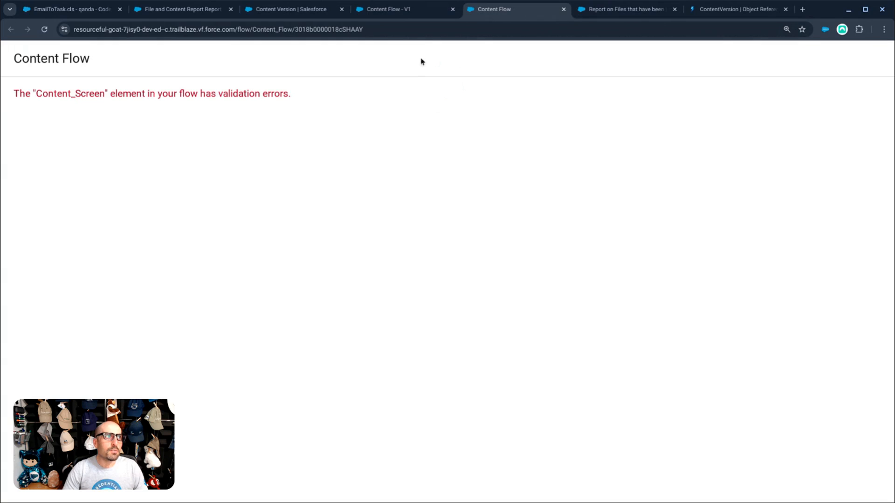
pyautogui.click(563, 9)
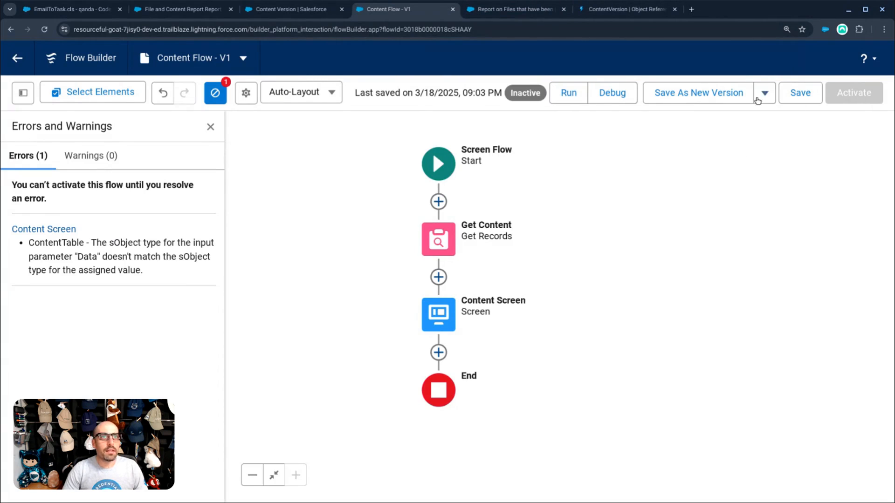
pyautogui.click(727, 94)
pyautogui.click(722, 380)
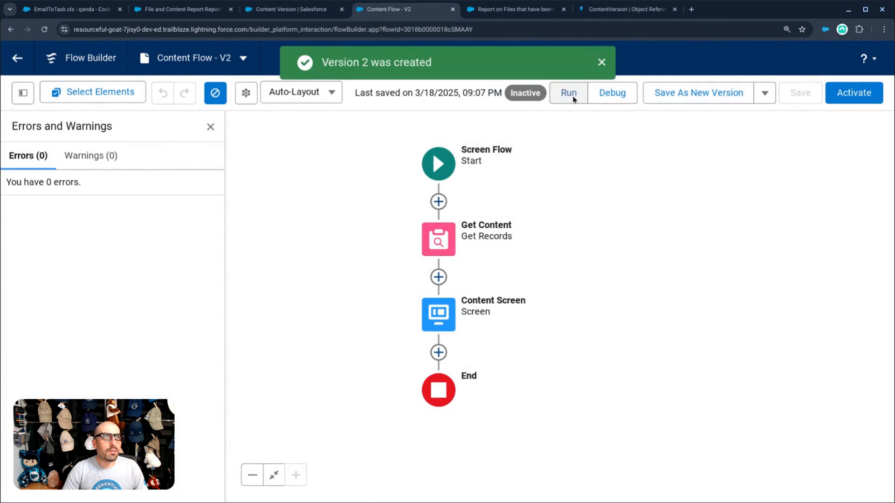
pyautogui.click(569, 93)
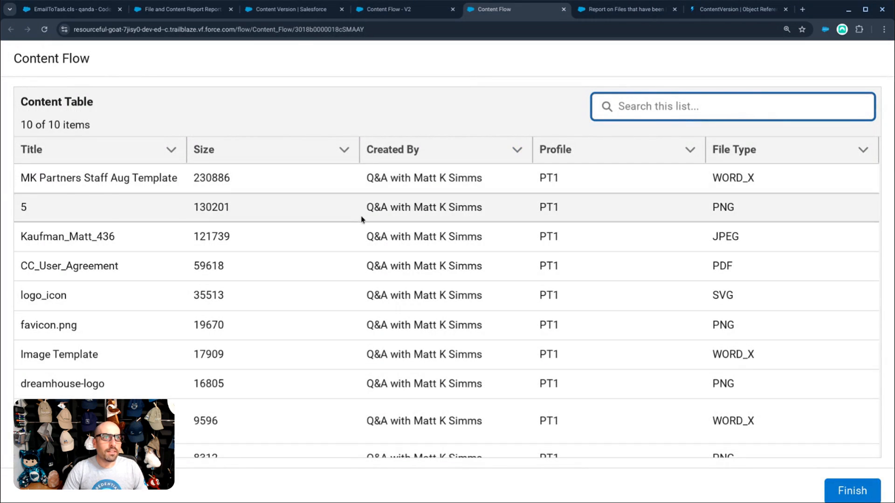
# - Review the test run's Content Table of files, then return to the Content Flow – V2 builder
pyautogui.scroll(-1, 360, 229)
pyautogui.scroll(-1, 360, 229)
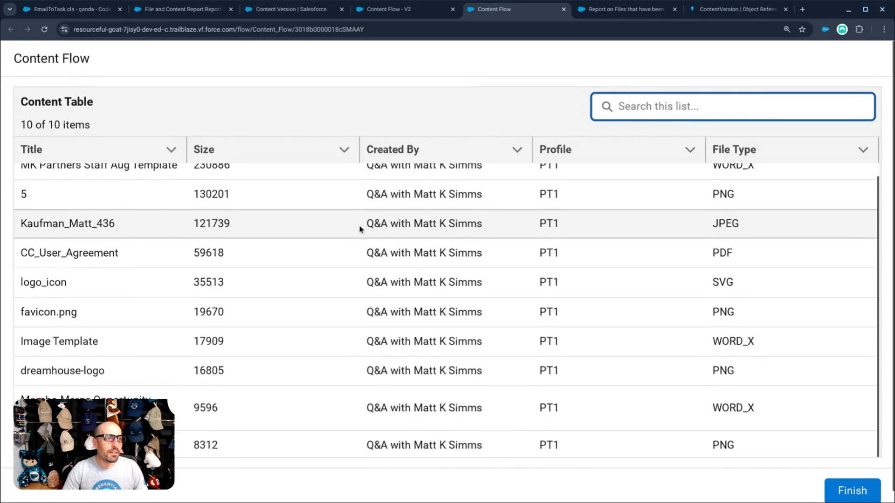
pyautogui.scroll(1, 361, 226)
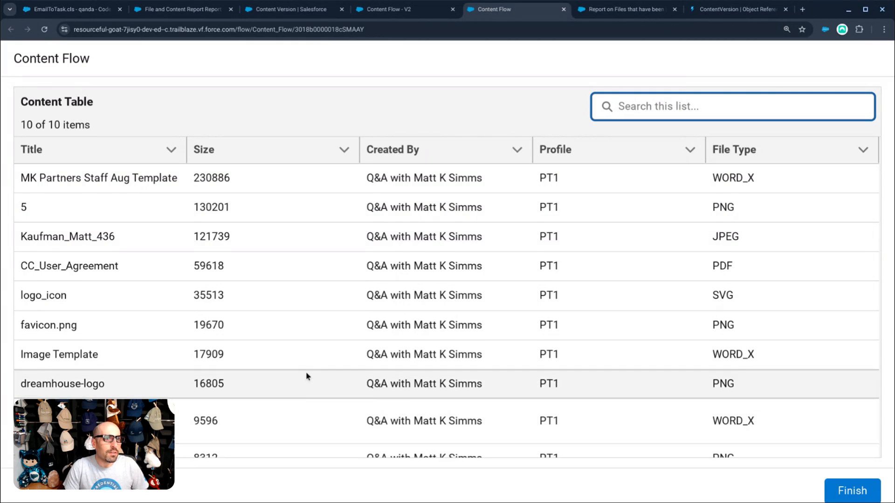
pyautogui.scroll(-1, 307, 377)
pyautogui.scroll(1, 312, 369)
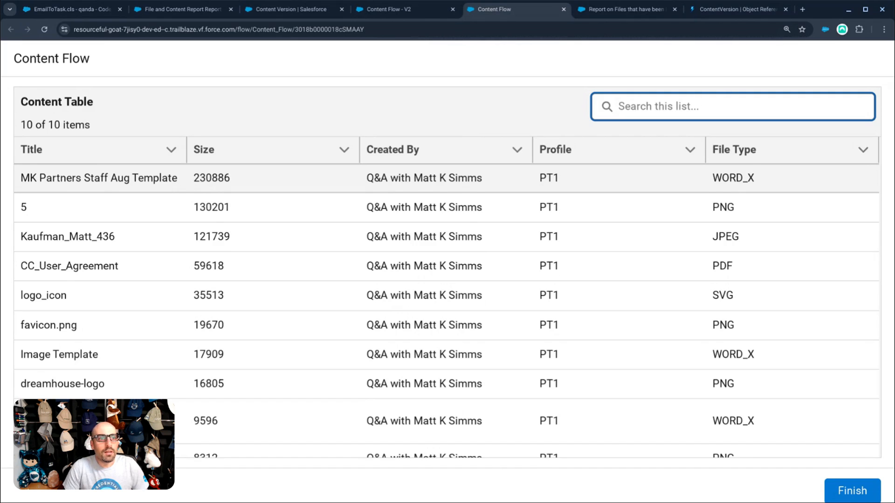
pyautogui.click(383, 14)
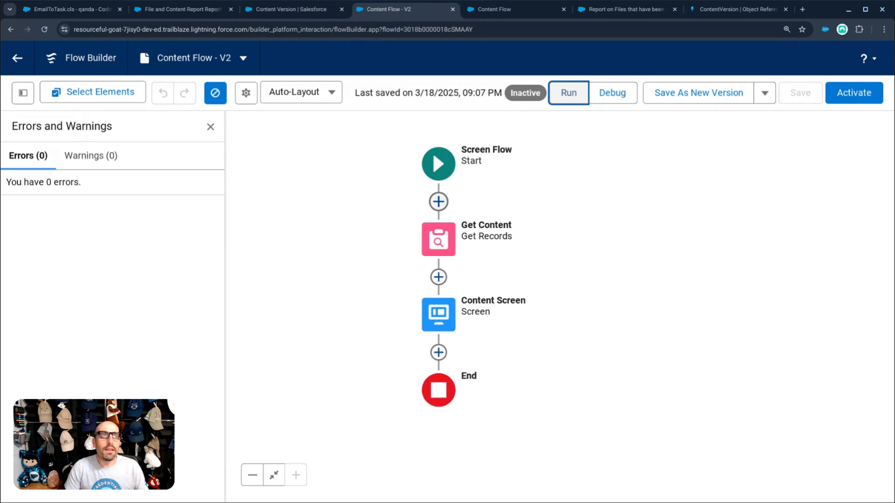
pyautogui.click(437, 243)
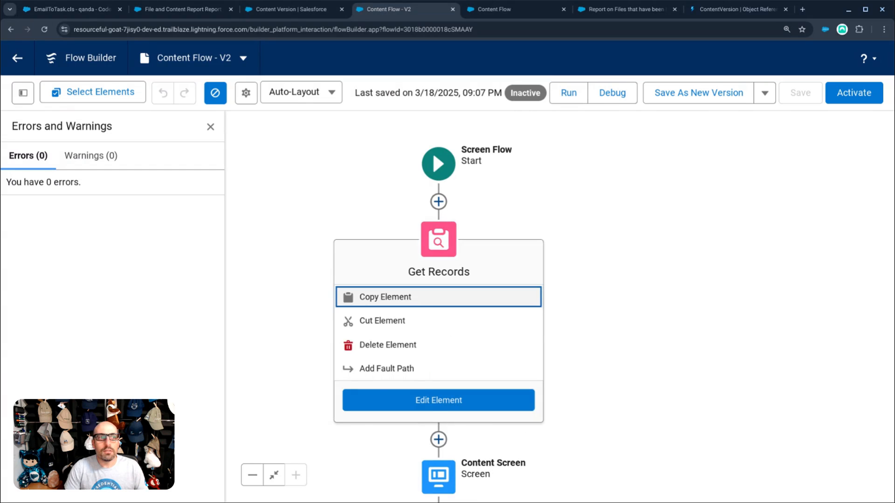
pyautogui.click(419, 400)
pyautogui.scroll(-4, 488, 363)
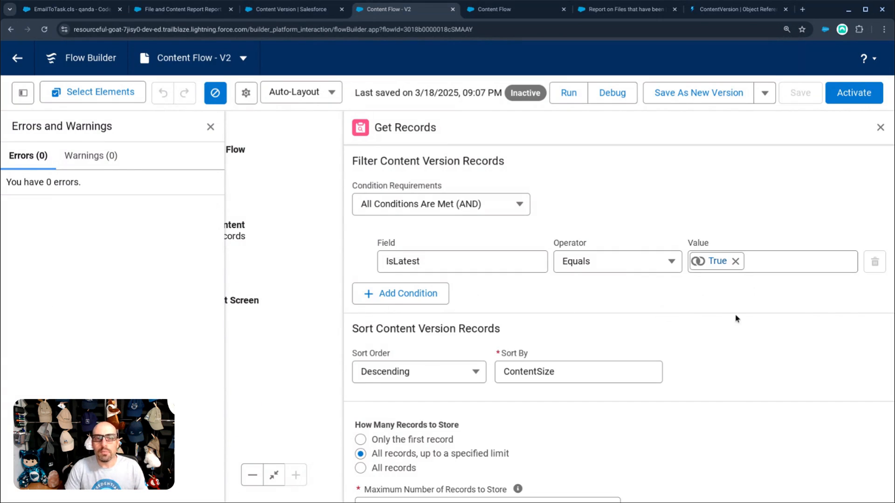
pyautogui.click(881, 127)
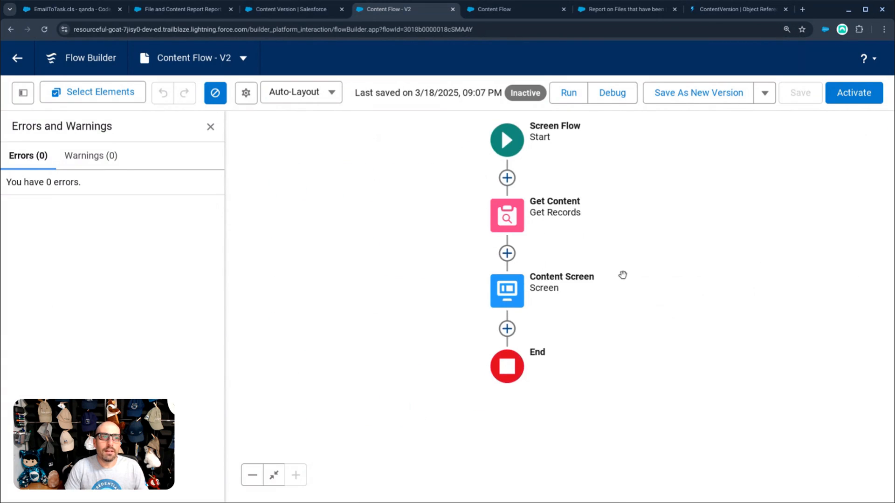